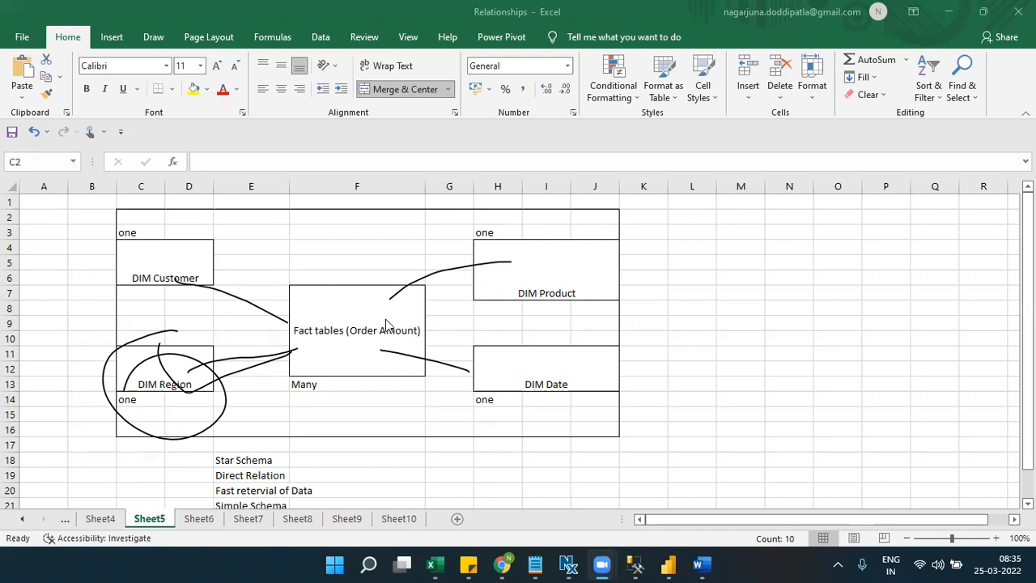
Step: Examine the star schema diagram on Sheet5, including the DIM Product box and the notes below it
{"action": "key", "text": "ctrl+a"}
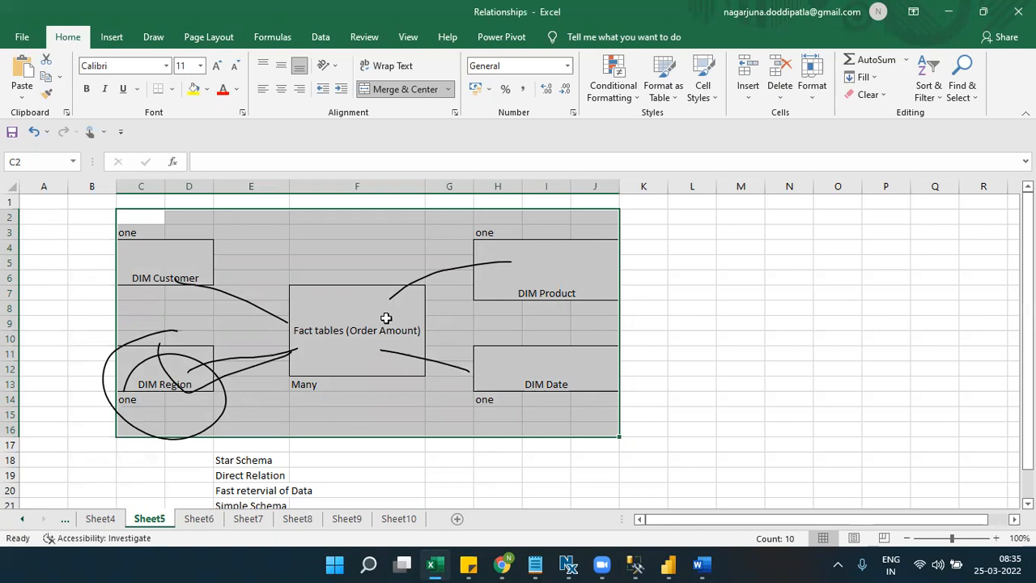
{"action": "left_click", "coordinate": [583, 275]}
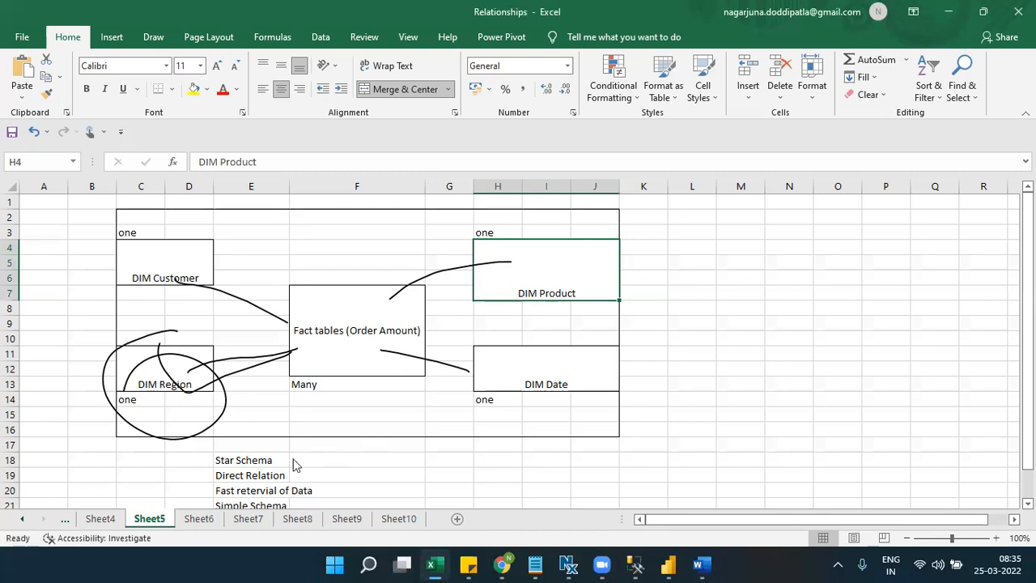
{"action": "left_click", "coordinate": [220, 503]}
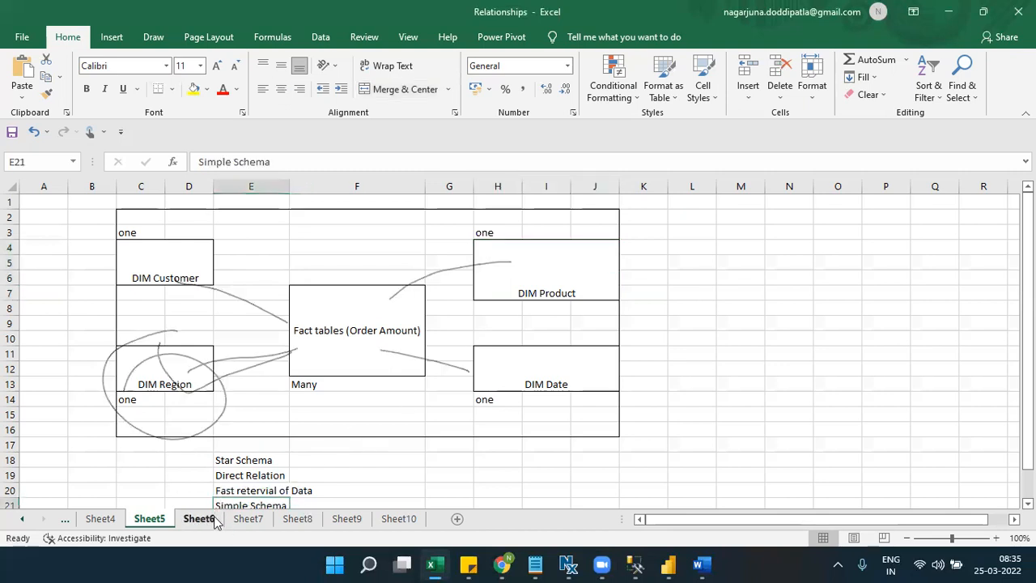
Step: Examine the snowflake schema diagram on Sheet6 and return to the schema list on Sheet4
{"action": "left_click", "coordinate": [215, 520]}
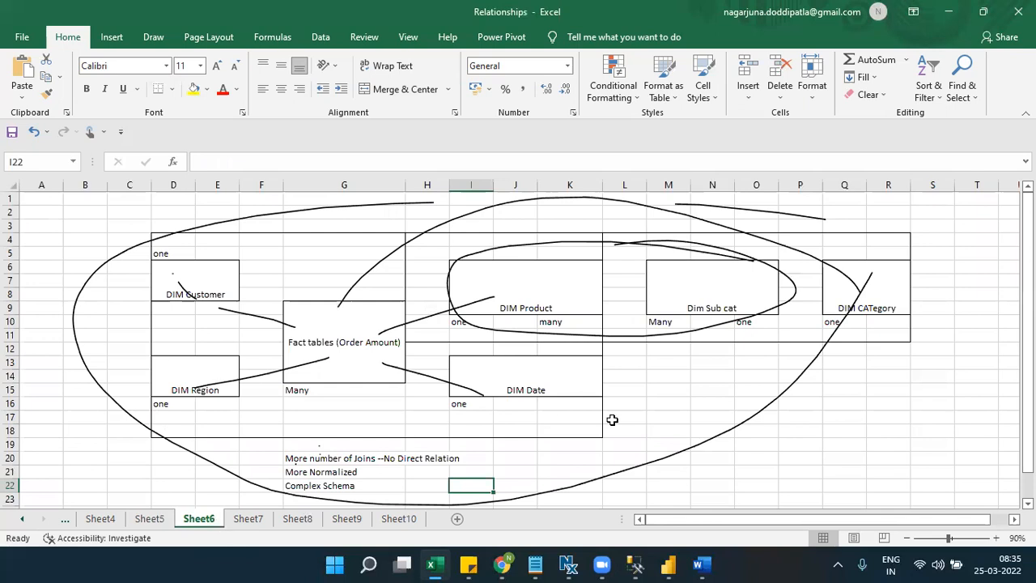
{"action": "left_click", "coordinate": [851, 283]}
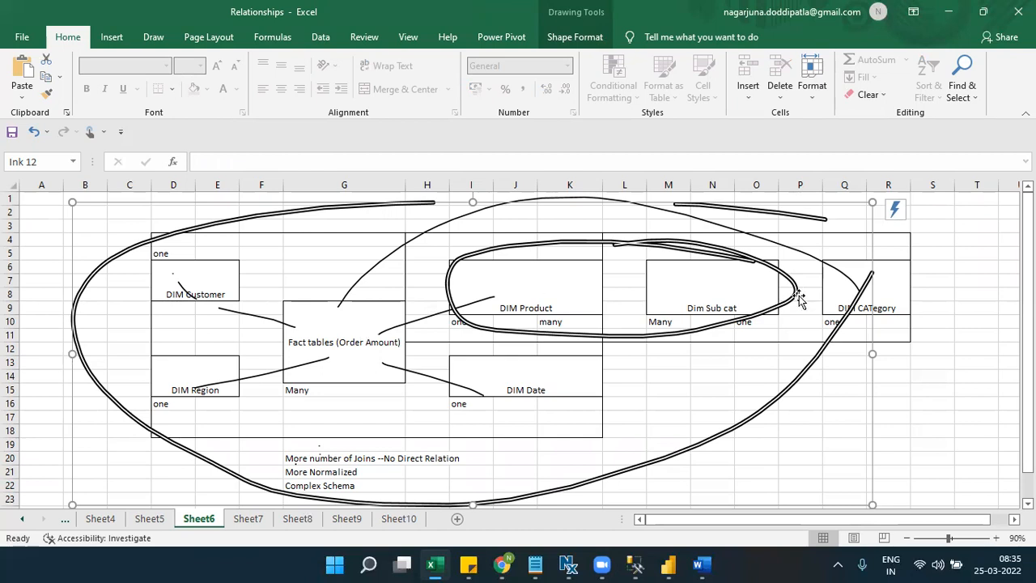
{"action": "left_click", "coordinate": [957, 388]}
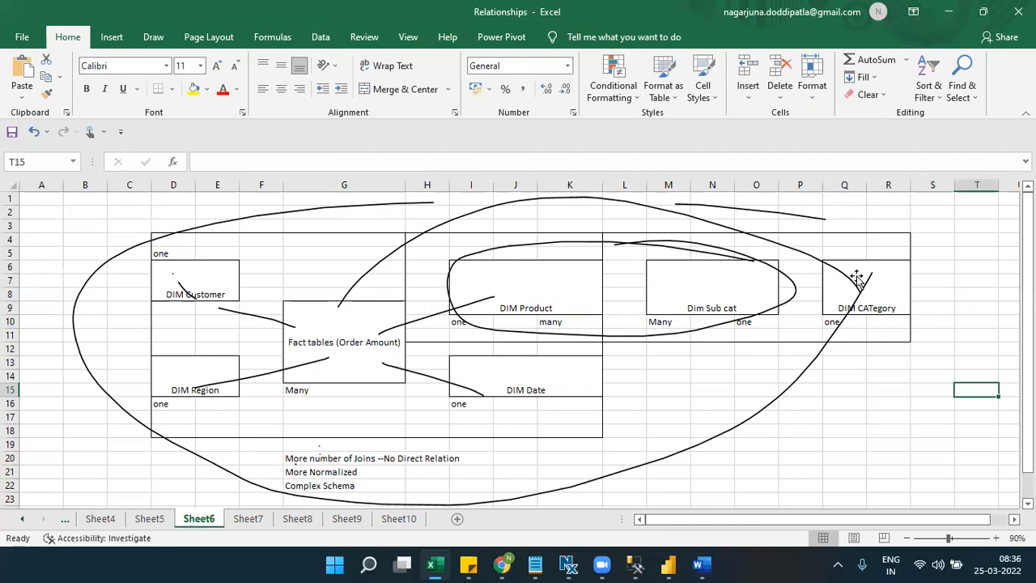
{"action": "left_click", "coordinate": [152, 521]}
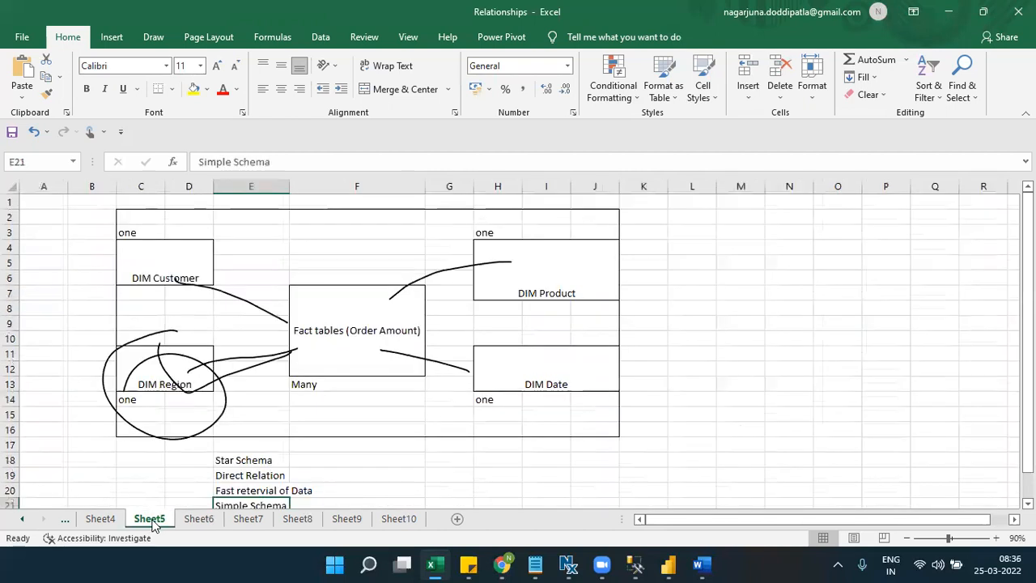
{"action": "left_click", "coordinate": [100, 519]}
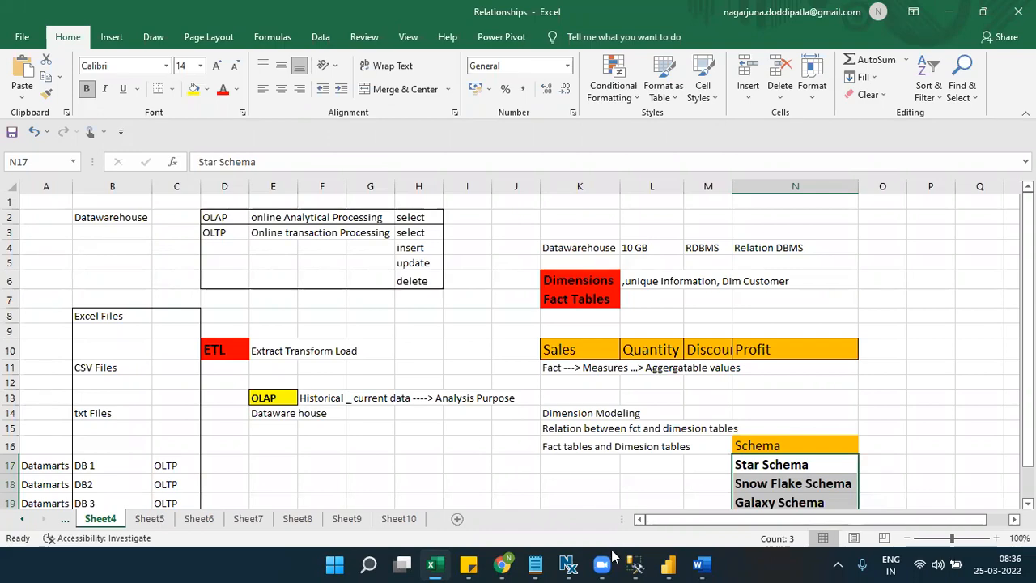
Step: Switch to SQL Server Management Studio and expand the AdventureWorksDW2012 database
{"action": "left_click", "coordinate": [636, 565]}
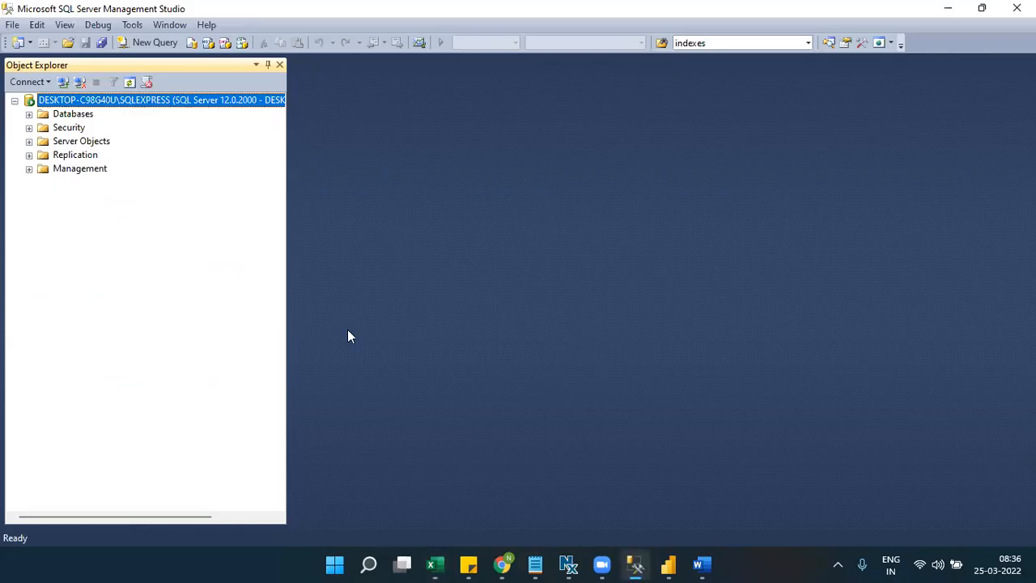
{"action": "left_click", "coordinate": [30, 115]}
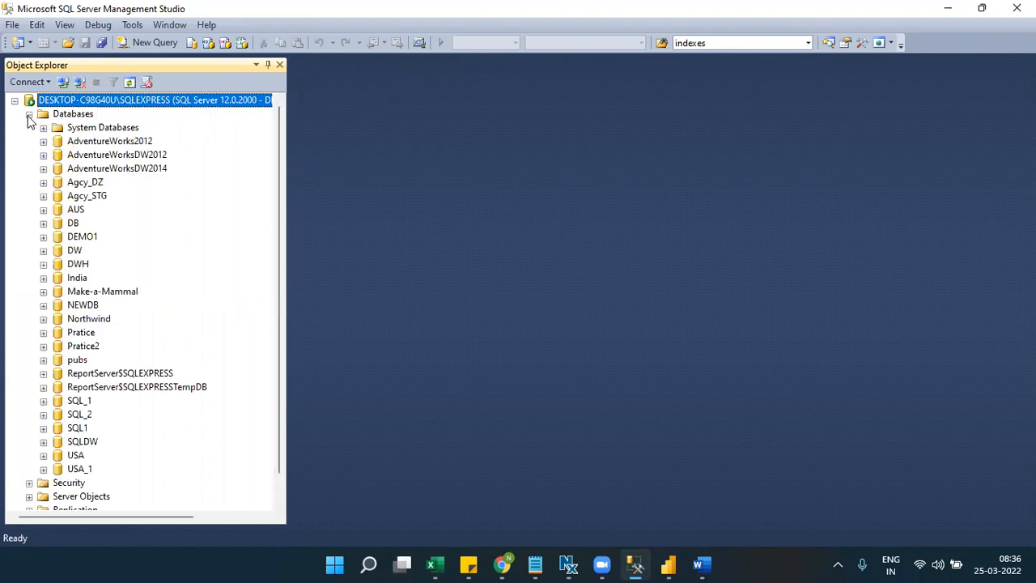
{"action": "left_click", "coordinate": [44, 156]}
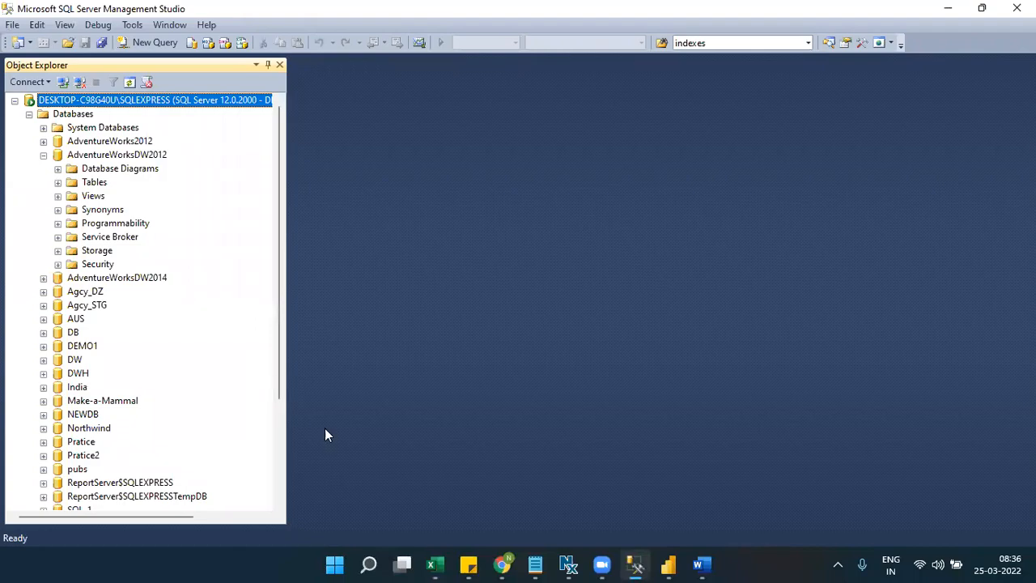
Step: Switch to the Relationships workbook in Excel and bring up the Galaxy Schema diagram on Sheet7 in a full-size window
{"action": "left_click", "coordinate": [436, 564]}
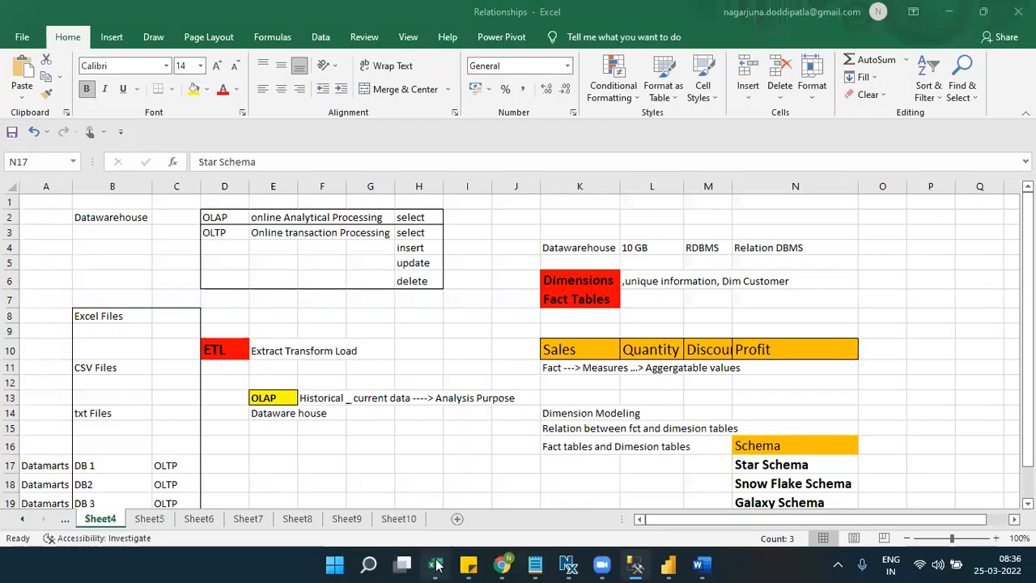
{"action": "left_click", "coordinate": [208, 519]}
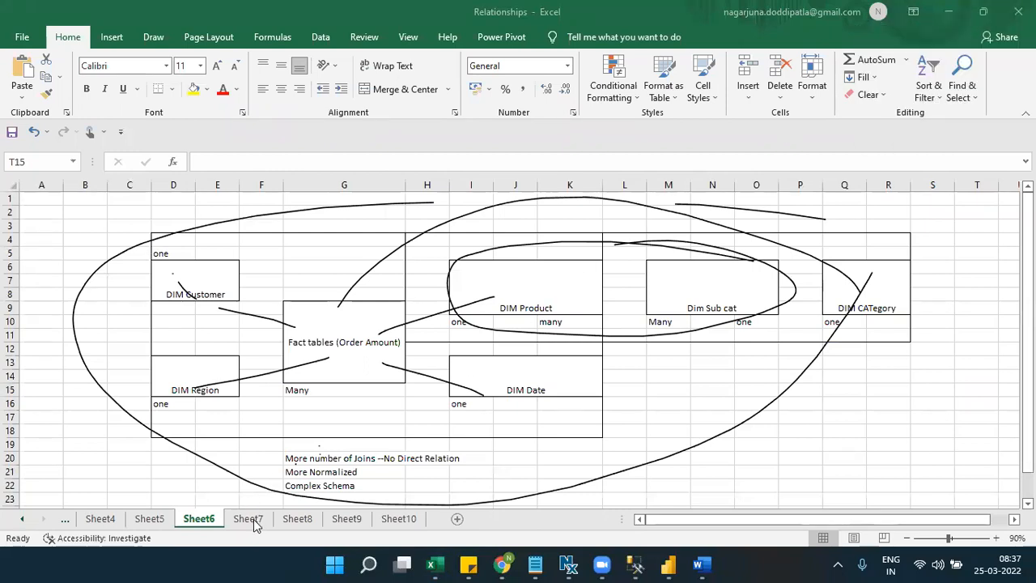
{"action": "left_click", "coordinate": [981, 11]}
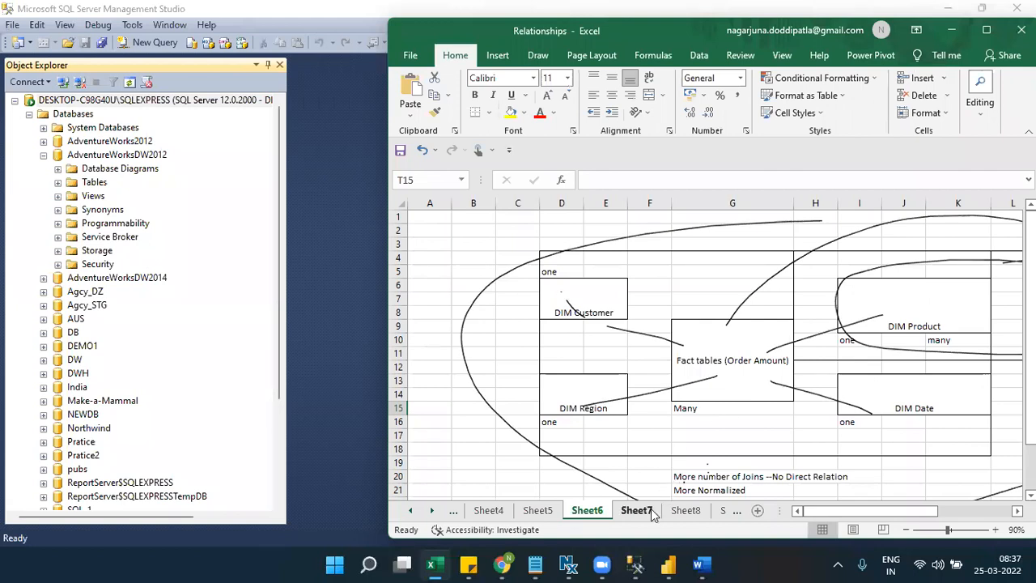
{"action": "left_click", "coordinate": [651, 510]}
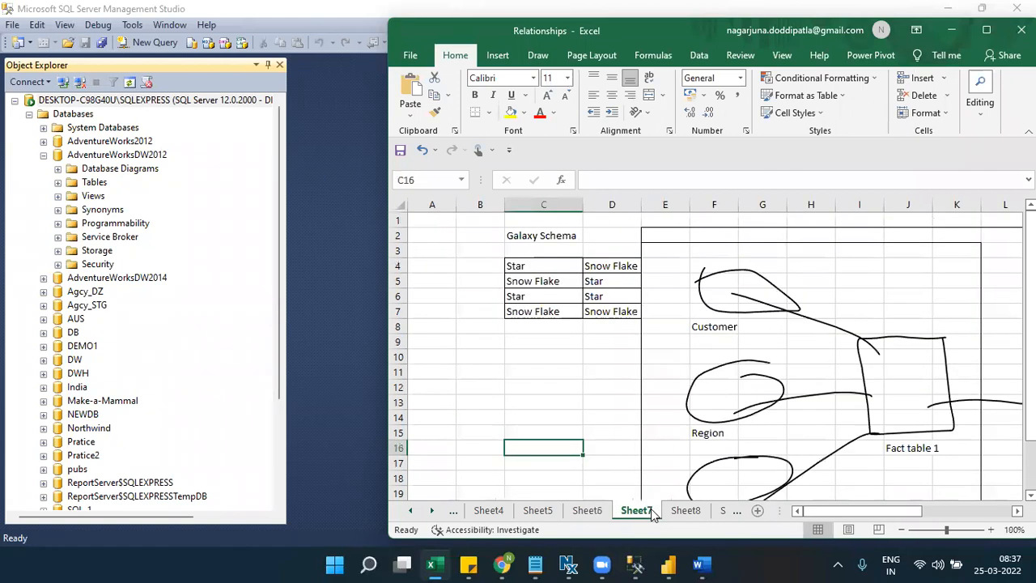
{"action": "left_click", "coordinate": [986, 30]}
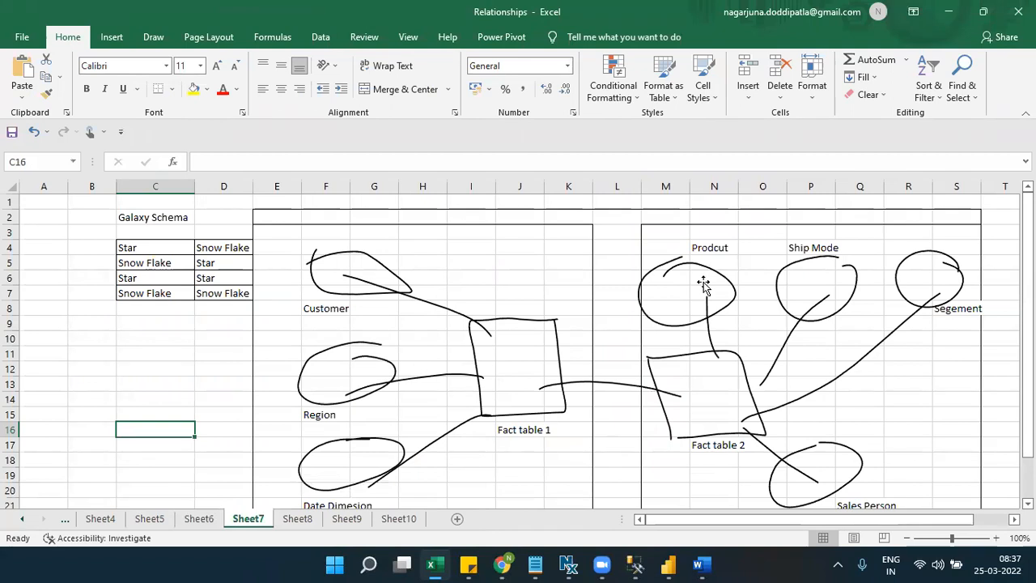
Step: Switch to SQL Server Management Studio and list the tables of AdventureWorksDW2012 down to the fact tables
{"action": "left_click", "coordinate": [632, 564]}
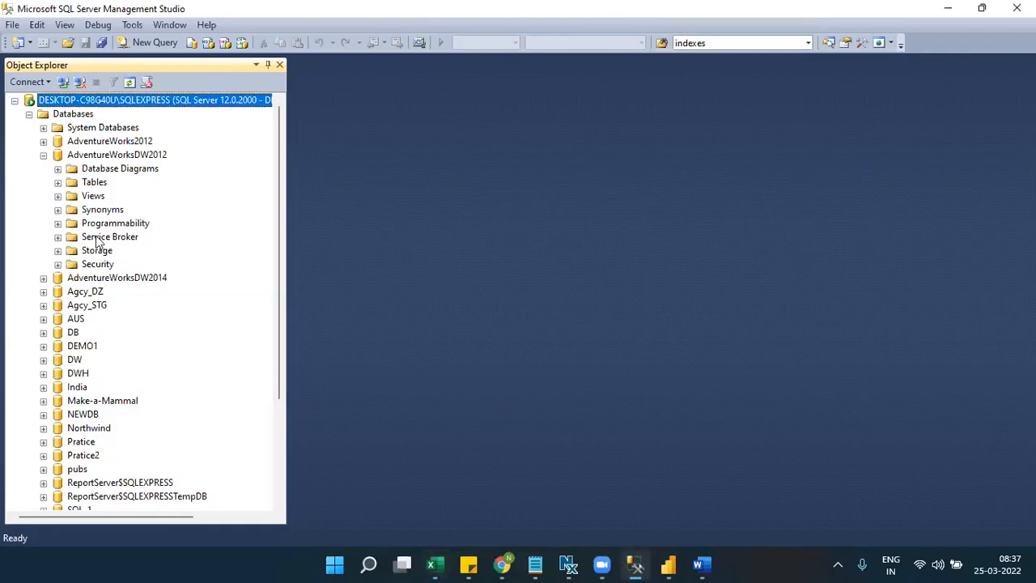
{"action": "left_click", "coordinate": [58, 184]}
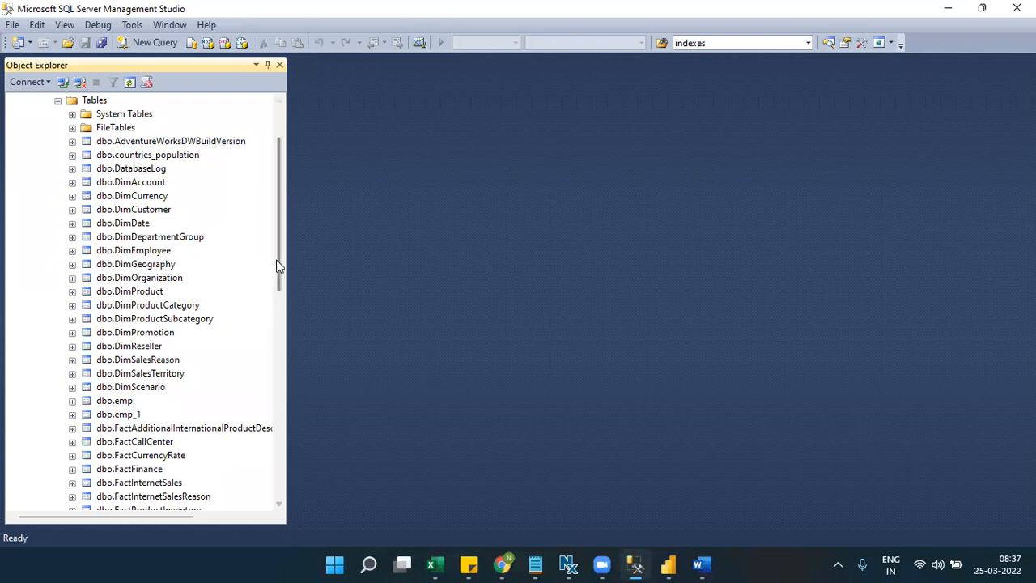
{"action": "left_click_drag", "start_coordinate": [279, 260], "coordinate": [281, 329]}
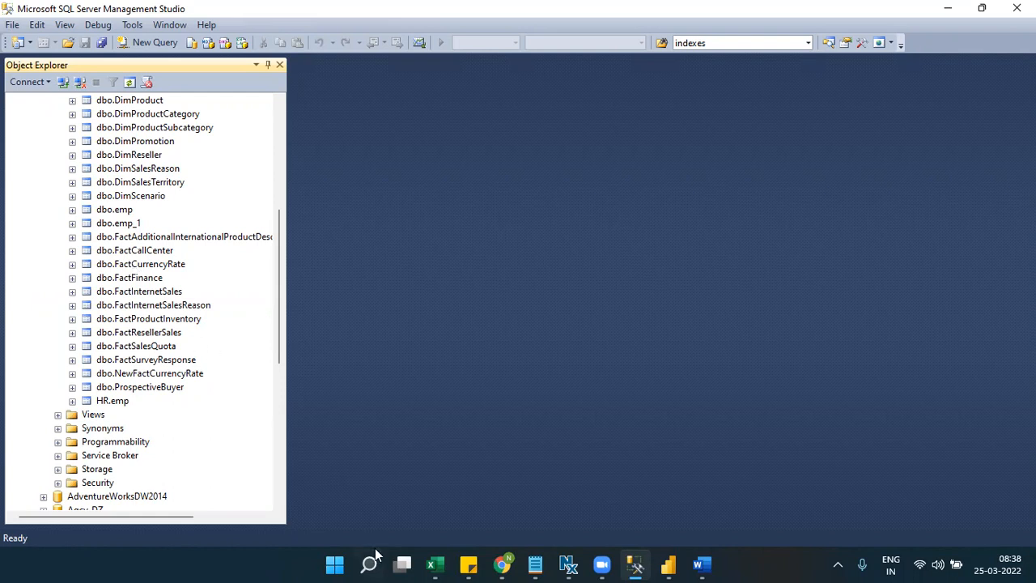
Step: Switch to Excel and examine Fact table 1 and Fact table 2 in the galaxy schema diagram
{"action": "left_click", "coordinate": [433, 558]}
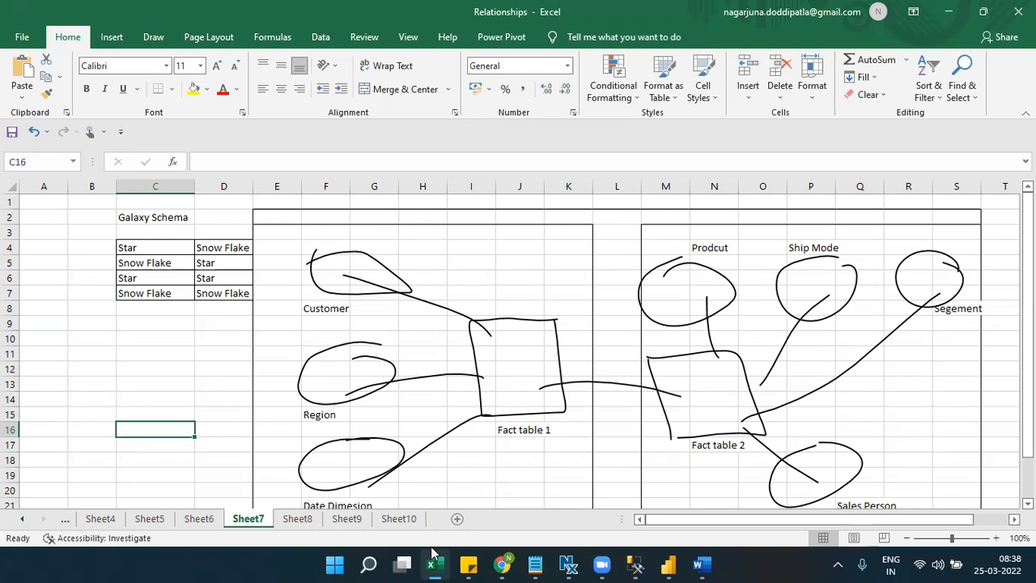
{"action": "left_click", "coordinate": [537, 365]}
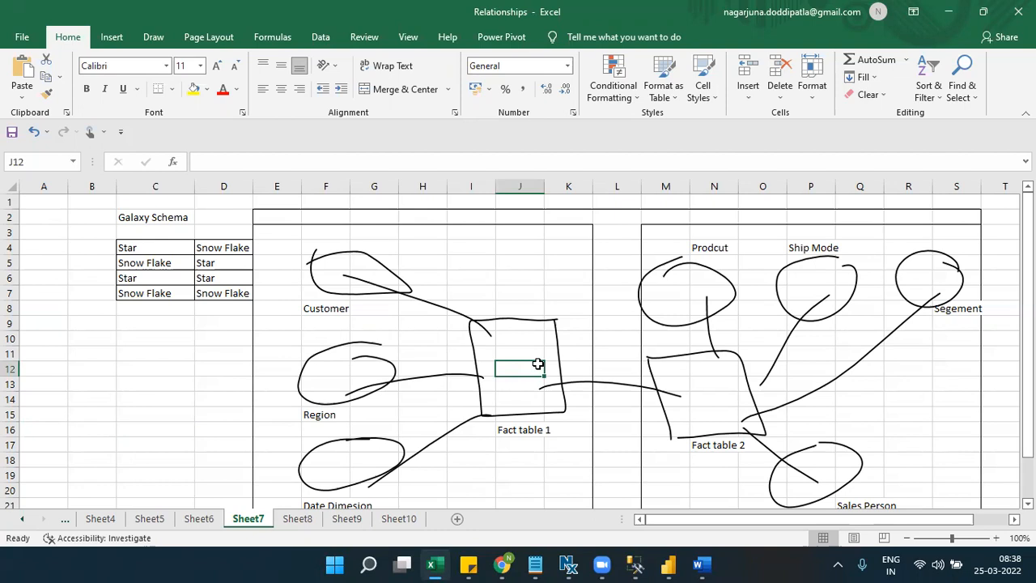
{"action": "left_click", "coordinate": [714, 380]}
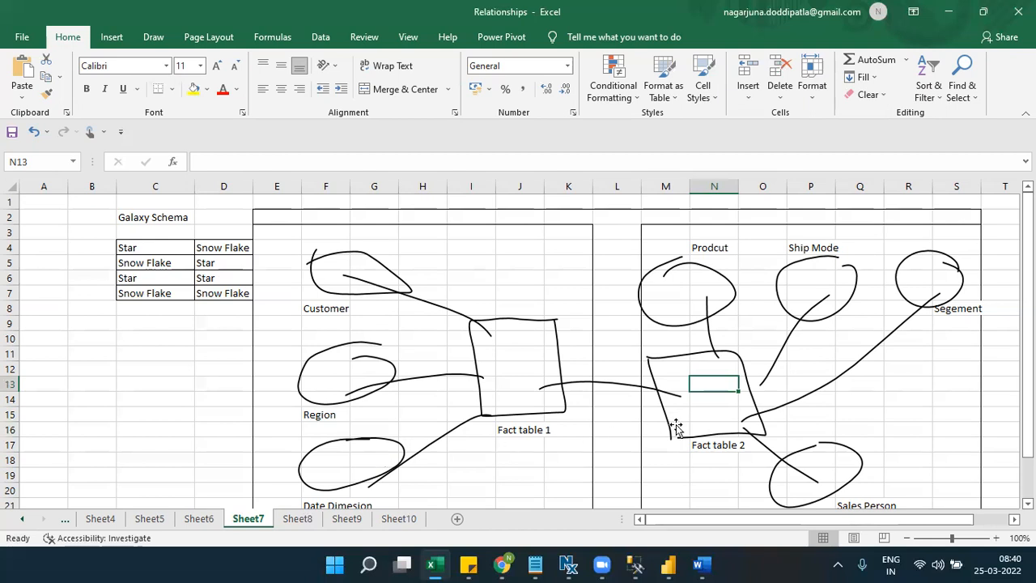
{"action": "left_click", "coordinate": [721, 413]}
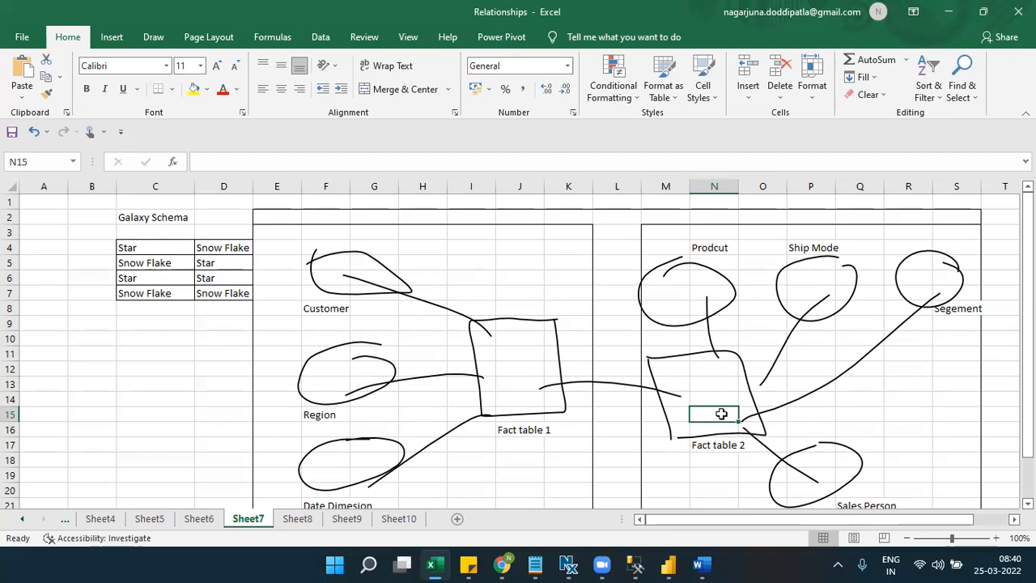
Step: Switch to SQL Server Management Studio, select the dbo.FactFinance table and review the dimension tables above it
{"action": "left_click", "coordinate": [635, 564]}
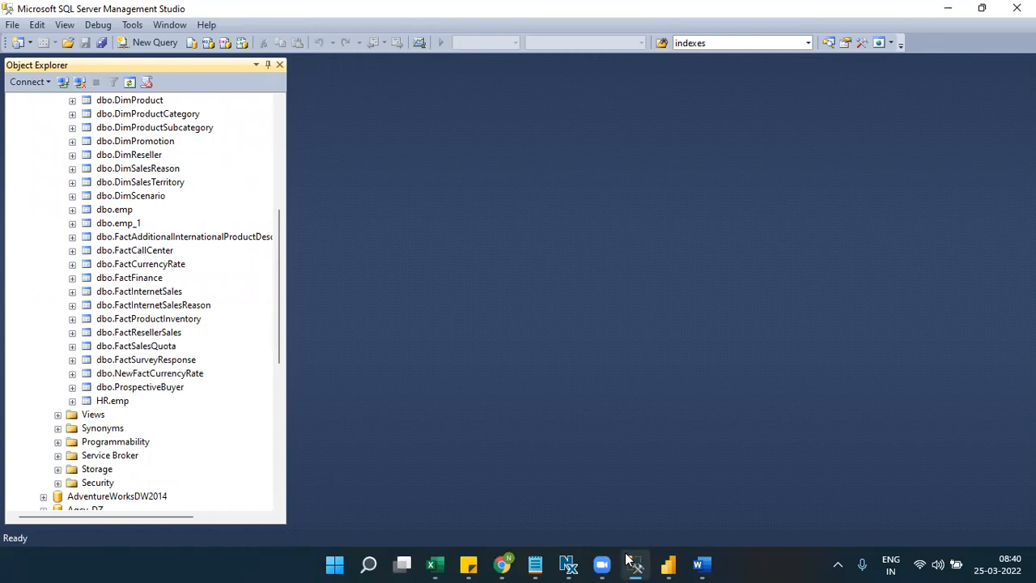
{"action": "left_click", "coordinate": [142, 280]}
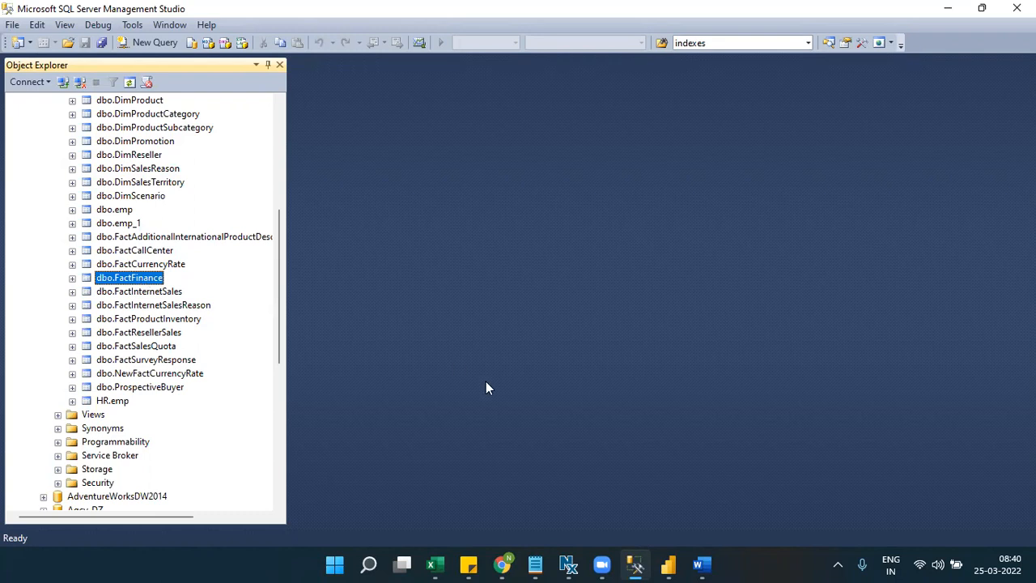
{"action": "left_click", "coordinate": [276, 195]}
{"action": "left_click_drag", "start_coordinate": [276, 194], "coordinate": [273, 247]}
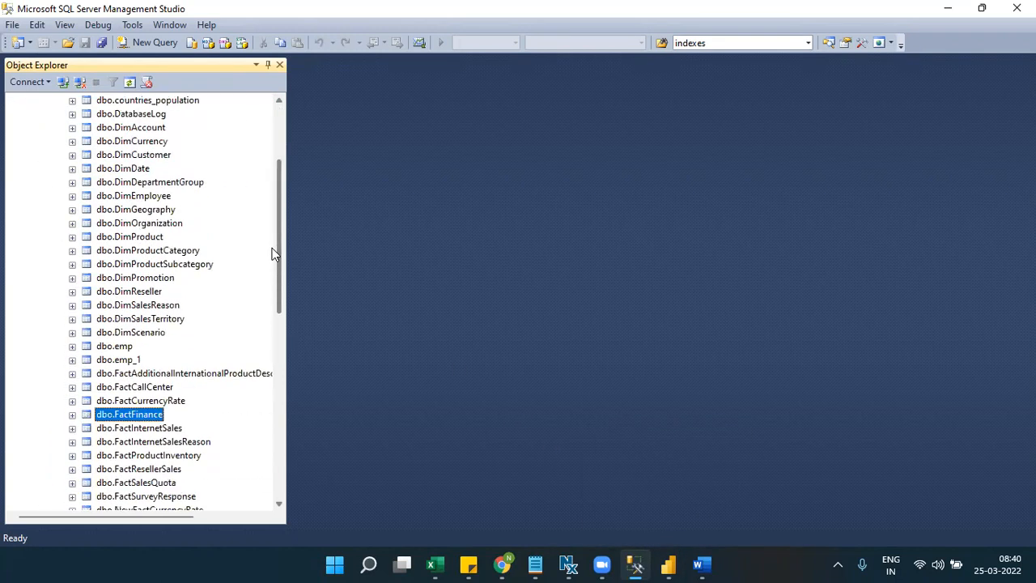
Step: Create a new query on AdventureWorksDW2012 reading "select * from [dbo].[FactFinance]"
{"action": "left_click", "coordinate": [146, 47]}
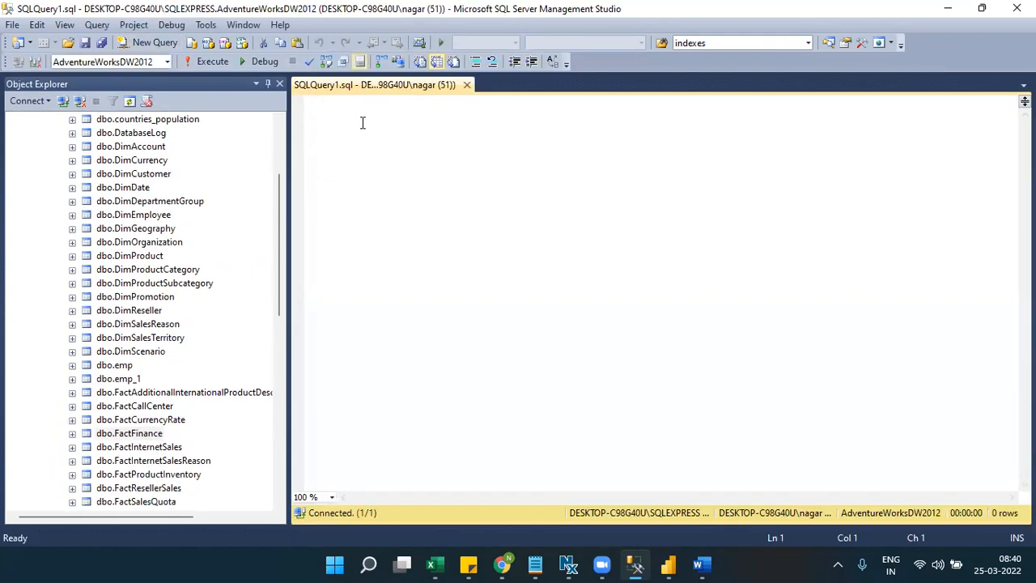
{"action": "type", "text": "sele"}
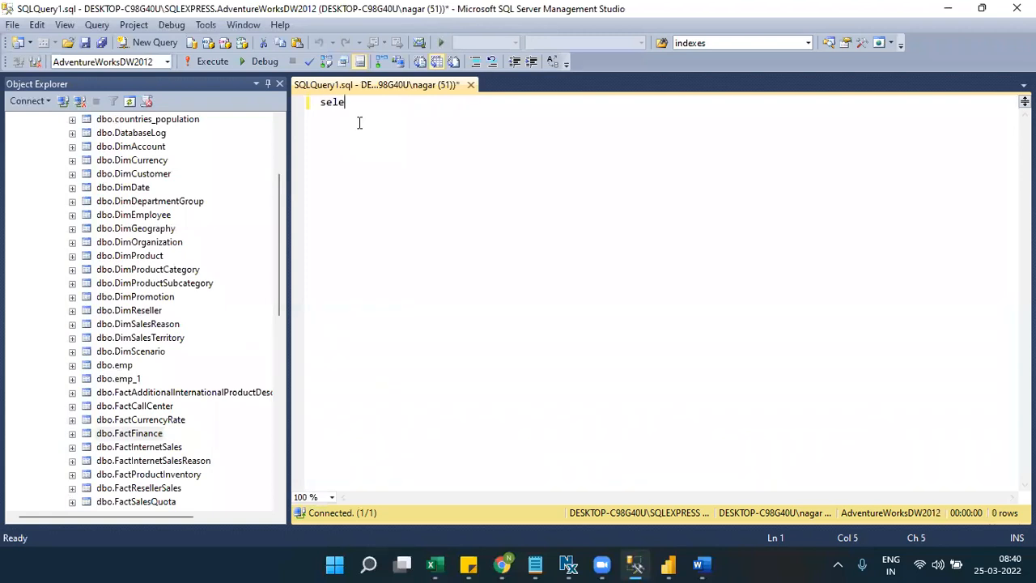
{"action": "type", "text": "ct * from"}
{"action": "left_click_drag", "start_coordinate": [279, 226], "coordinate": [277, 268]}
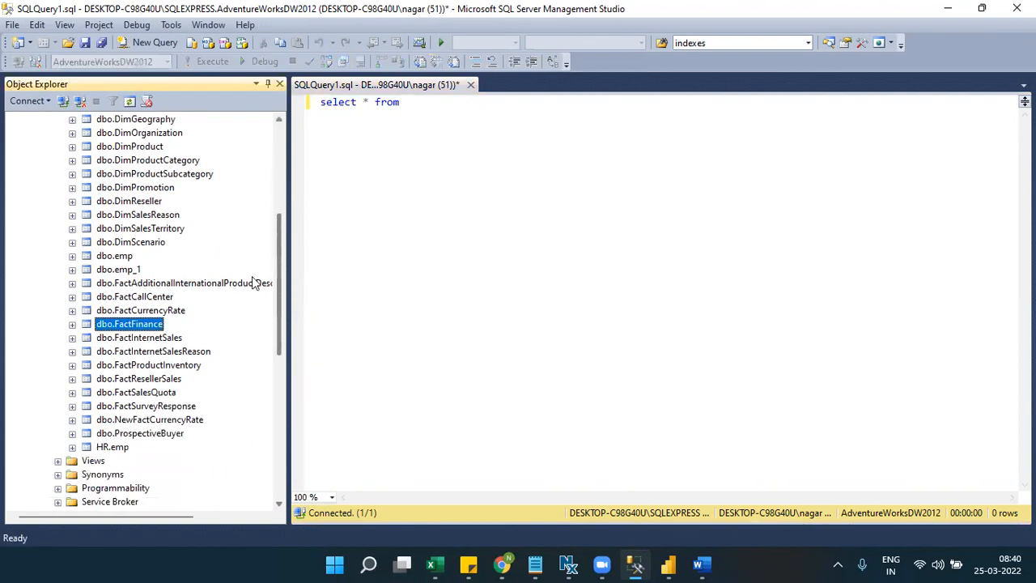
{"action": "left_click_drag", "start_coordinate": [129, 324], "coordinate": [524, 140]}
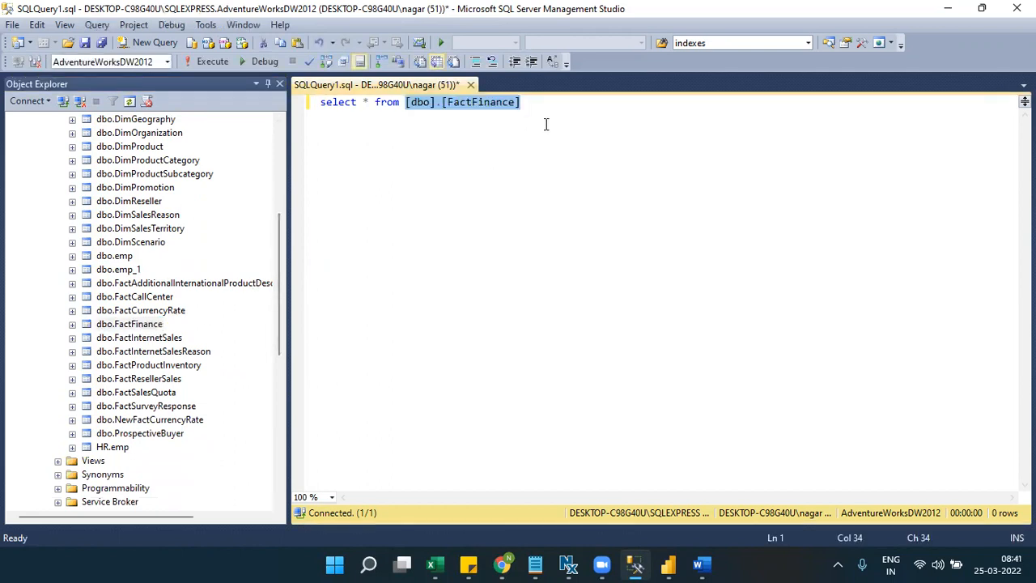
Step: Limit the FactFinance query to the top 10 rows and execute it
{"action": "left_click_drag", "start_coordinate": [522, 102], "coordinate": [308, 104]}
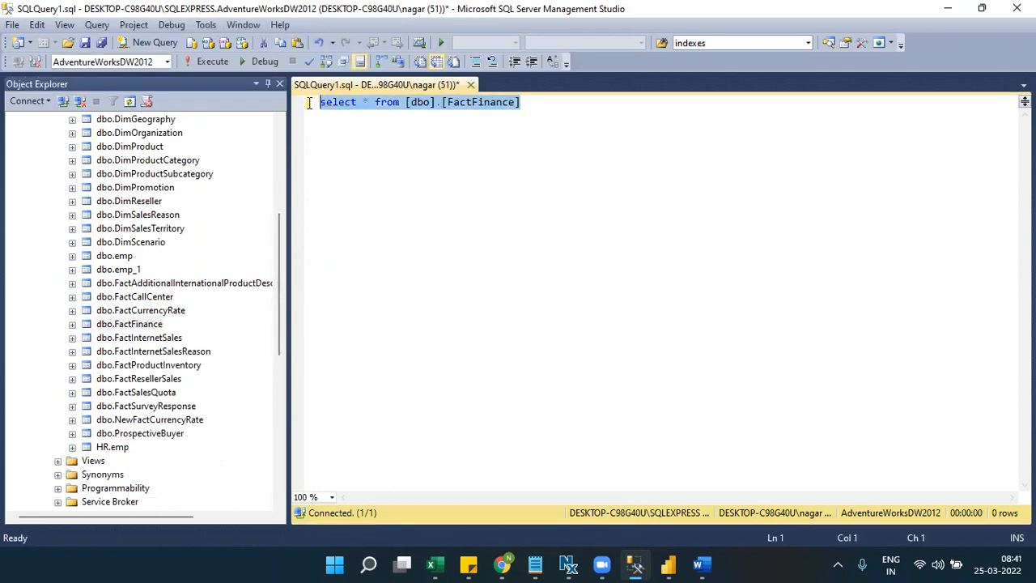
{"action": "left_click", "coordinate": [363, 102]}
{"action": "type", "text": "top 10"}
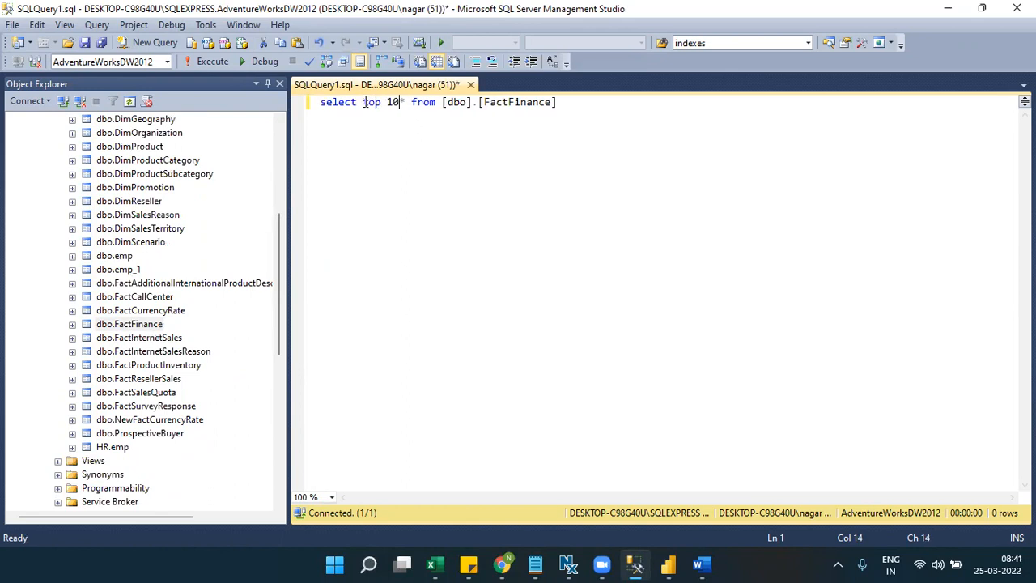
{"action": "left_click", "coordinate": [230, 69]}
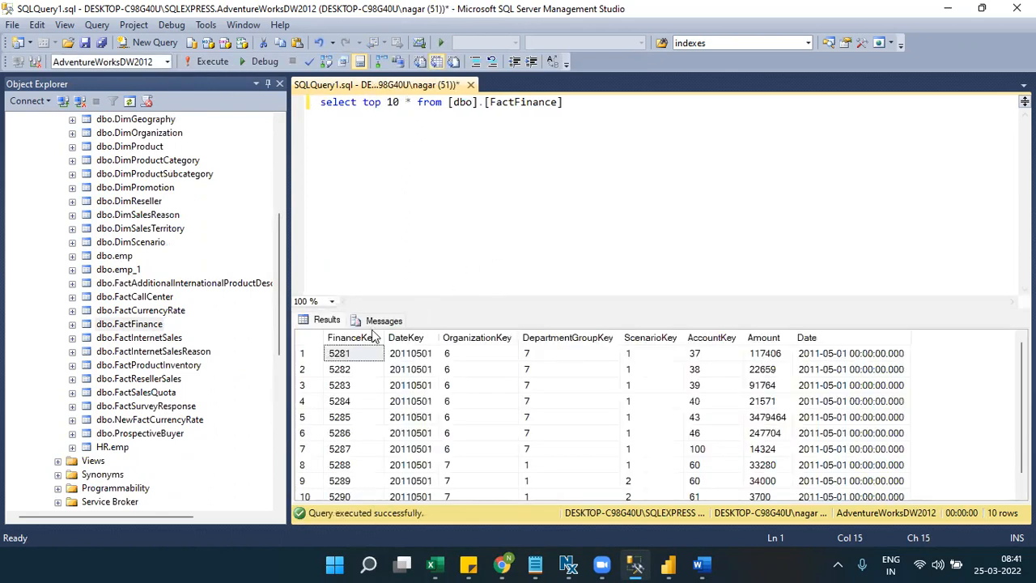
Step: Examine the key columns of the FactFinance results, from FinanceKey and DateKey across to AccountKey
{"action": "left_click", "coordinate": [368, 338]}
{"action": "left_click", "coordinate": [406, 339]}
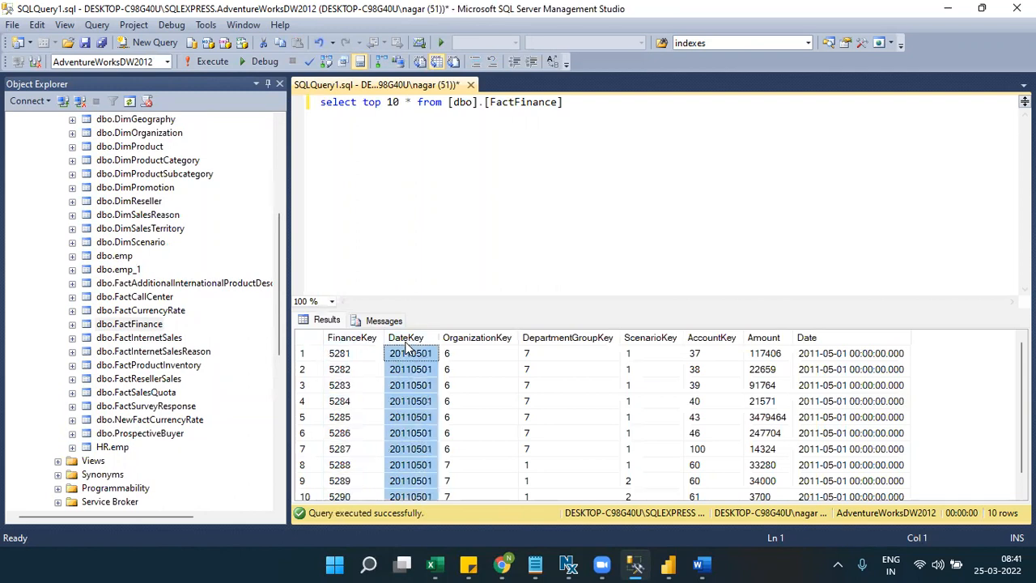
{"action": "left_click", "coordinate": [466, 339]}
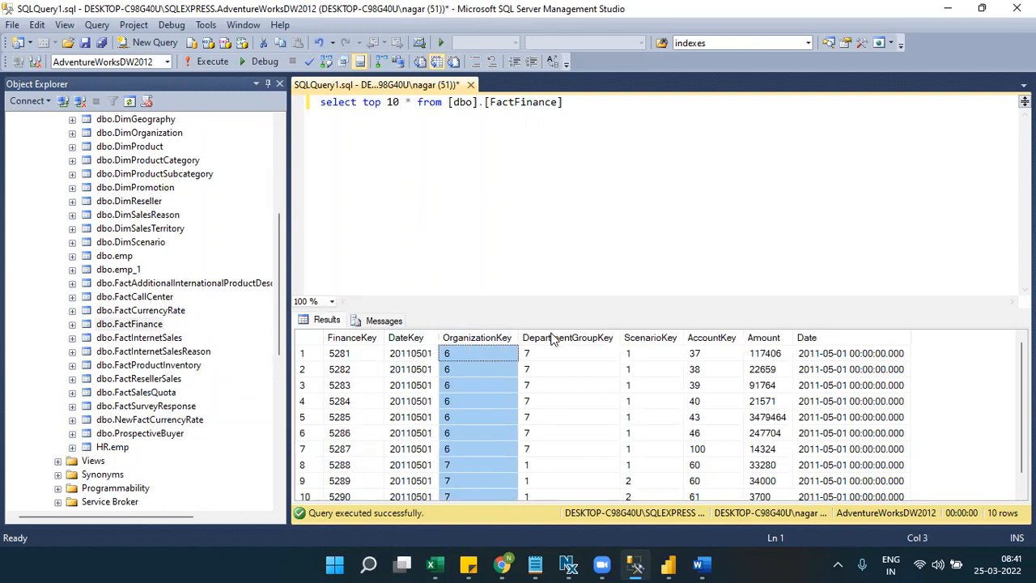
{"action": "left_click", "coordinate": [552, 339]}
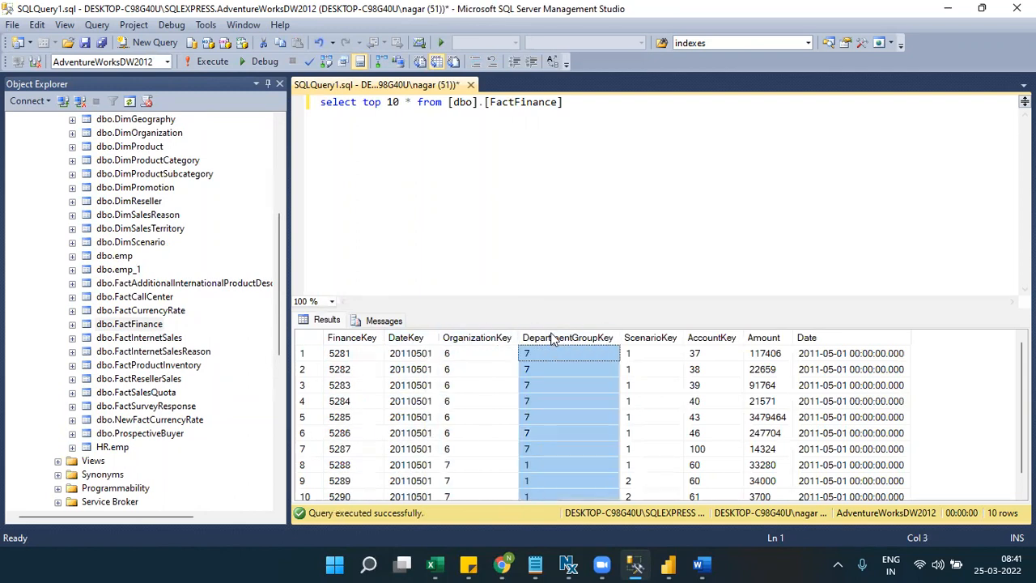
{"action": "left_click", "coordinate": [676, 339]}
{"action": "left_click", "coordinate": [702, 340]}
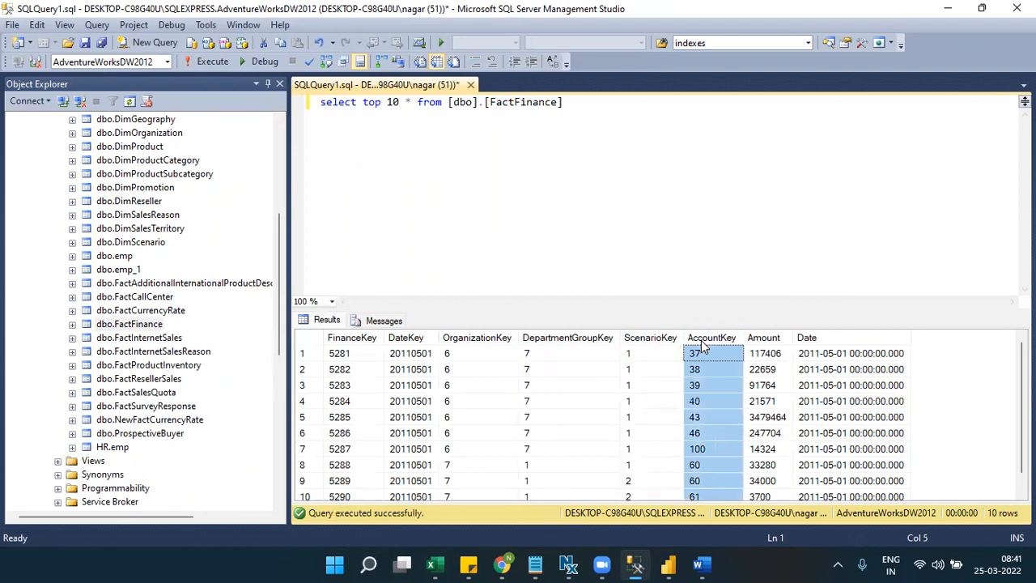
Step: Inspect the first record's DateKey, OrganizationKey and DepartmentGroupKey values and compare the first two FactFinance rows
{"action": "left_click", "coordinate": [421, 353]}
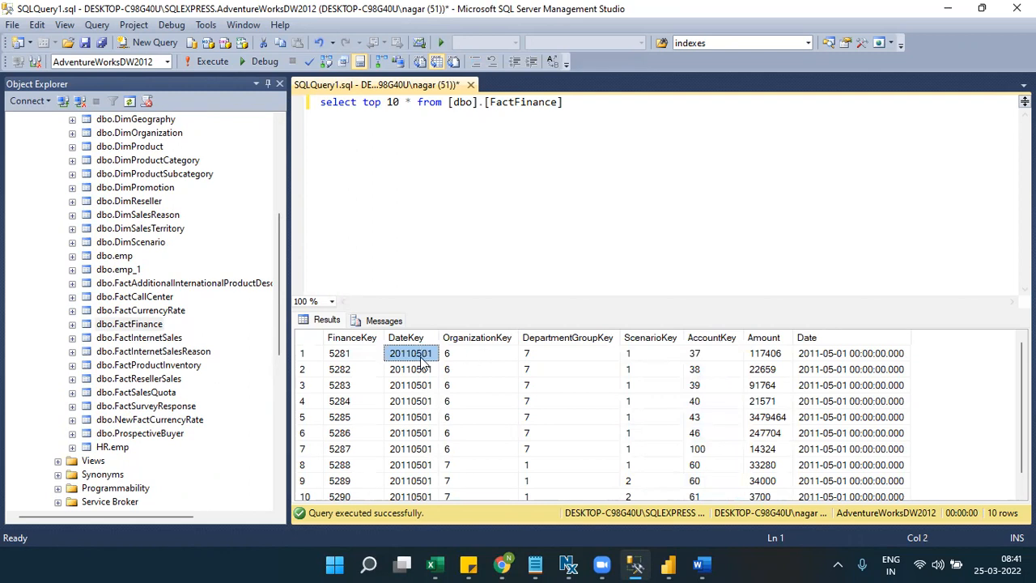
{"action": "left_click", "coordinate": [460, 356]}
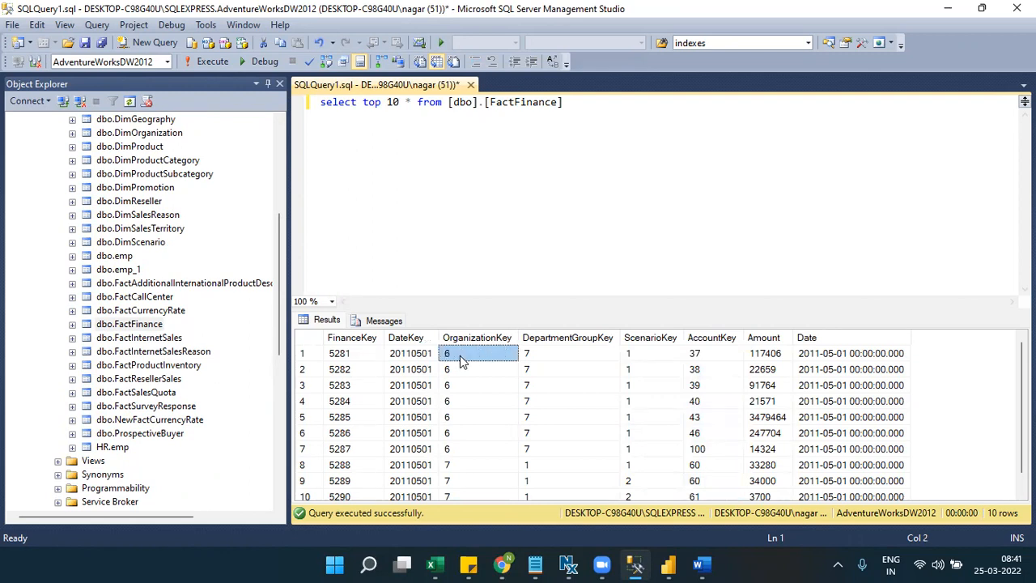
{"action": "left_click", "coordinate": [550, 363]}
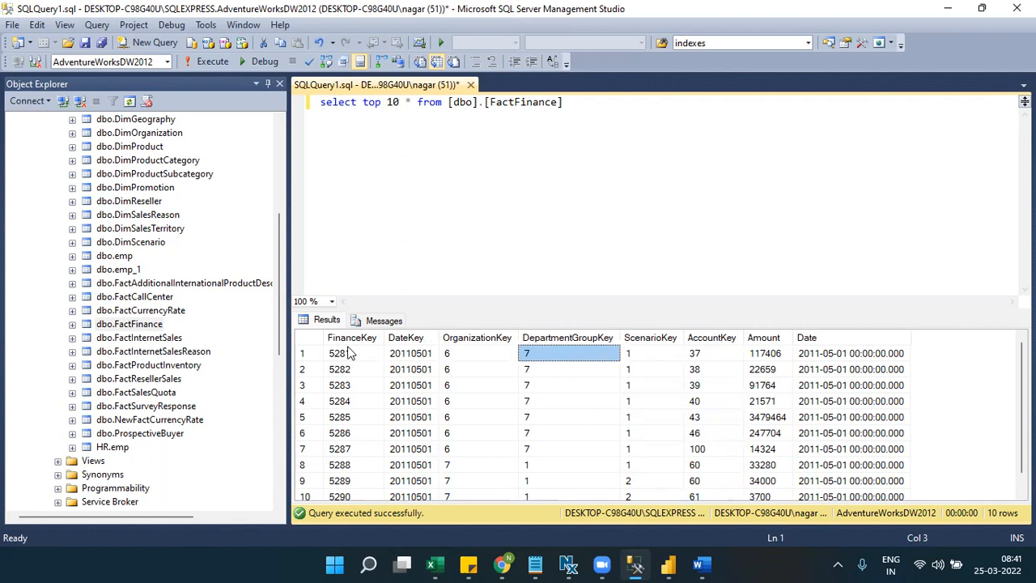
{"action": "left_click", "coordinate": [307, 361]}
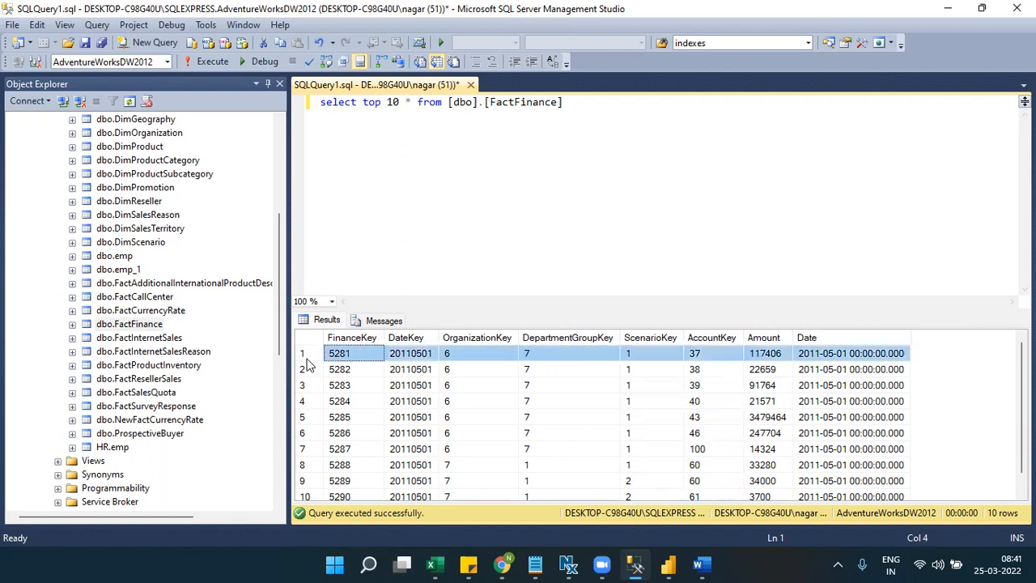
{"action": "left_click", "coordinate": [303, 370]}
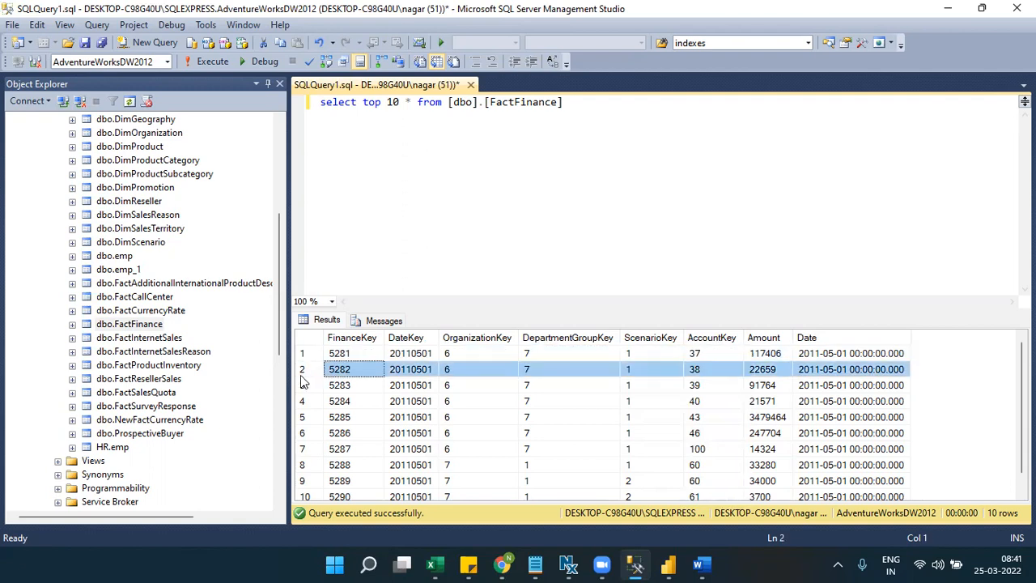
{"action": "left_click", "coordinate": [312, 360]}
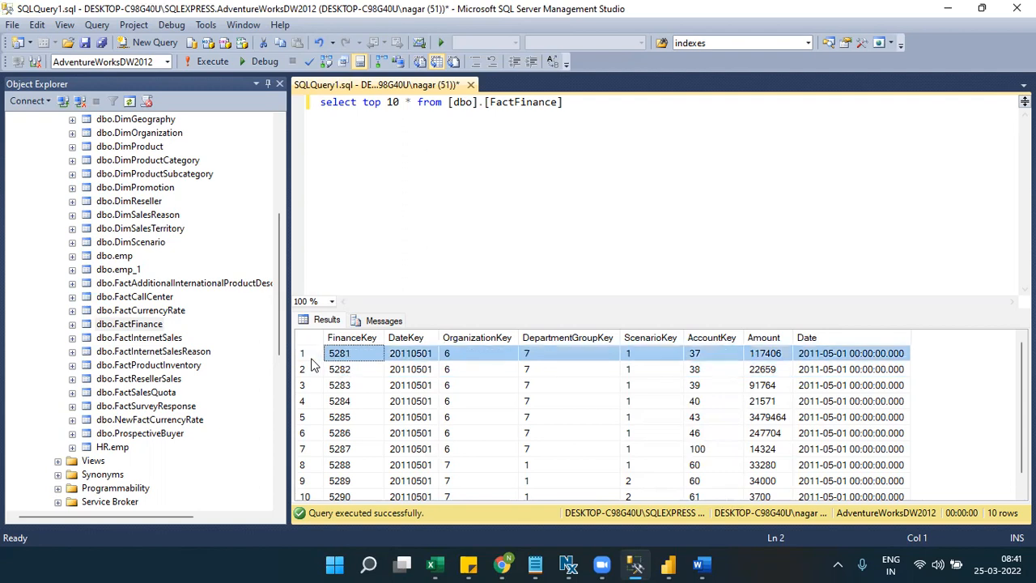
Step: Go through the first FactFinance record value by value, from FinanceKey through the dimension keys to Amount
{"action": "left_click", "coordinate": [338, 361]}
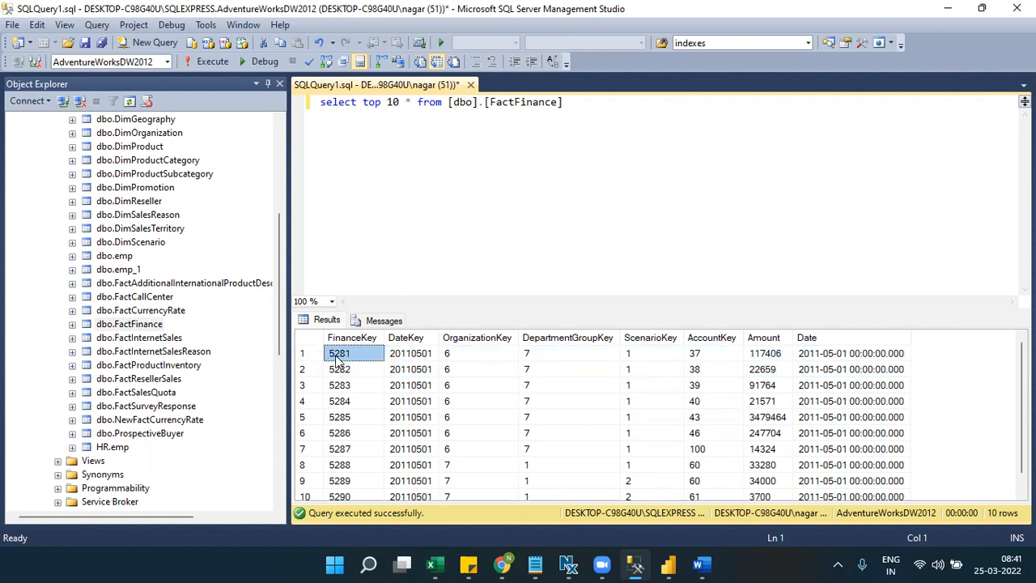
{"action": "left_click", "coordinate": [396, 358]}
{"action": "left_click", "coordinate": [456, 356]}
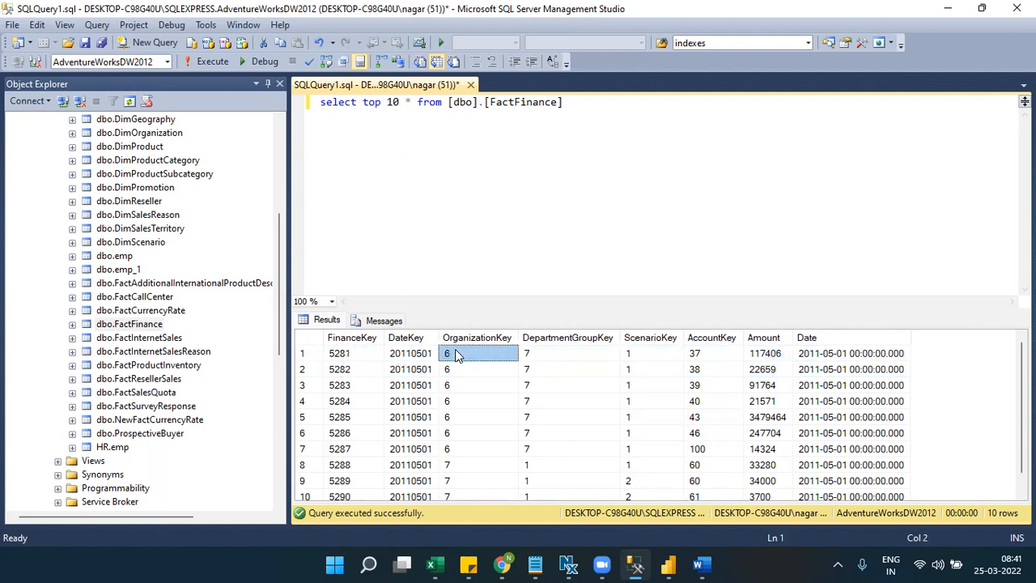
{"action": "left_click", "coordinate": [528, 356]}
{"action": "left_click", "coordinate": [636, 357]}
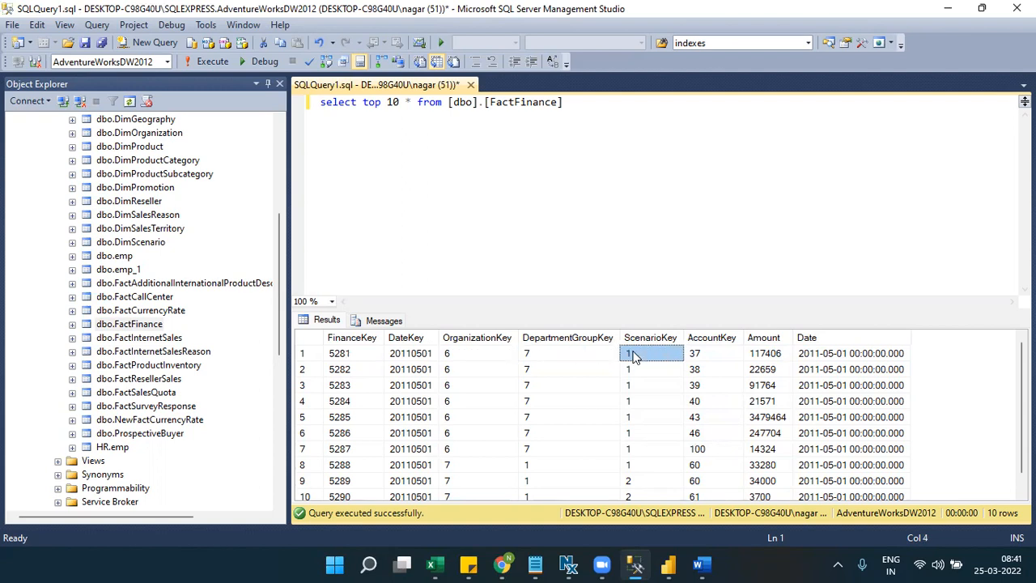
{"action": "left_click", "coordinate": [694, 356]}
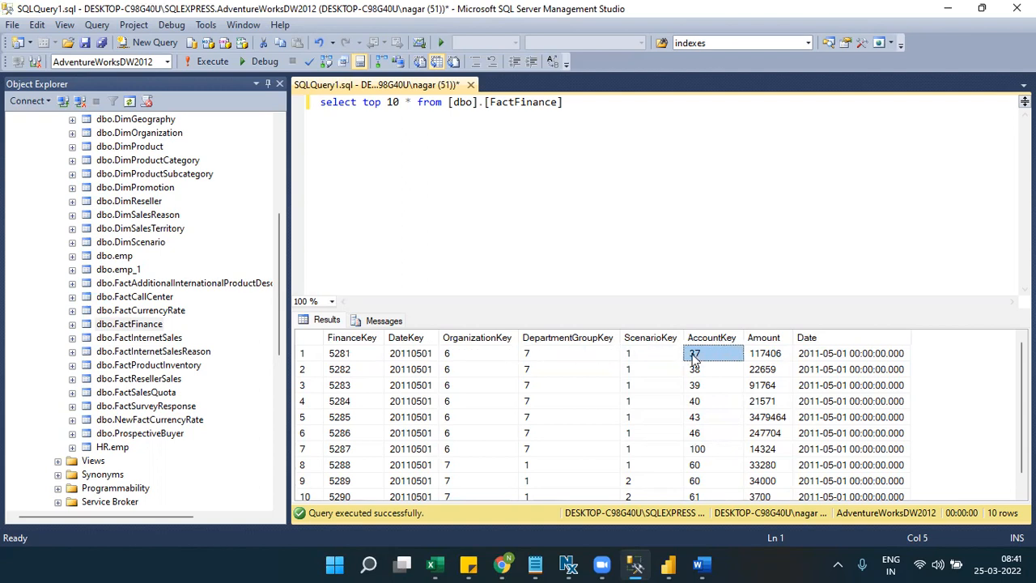
{"action": "left_click", "coordinate": [767, 357]}
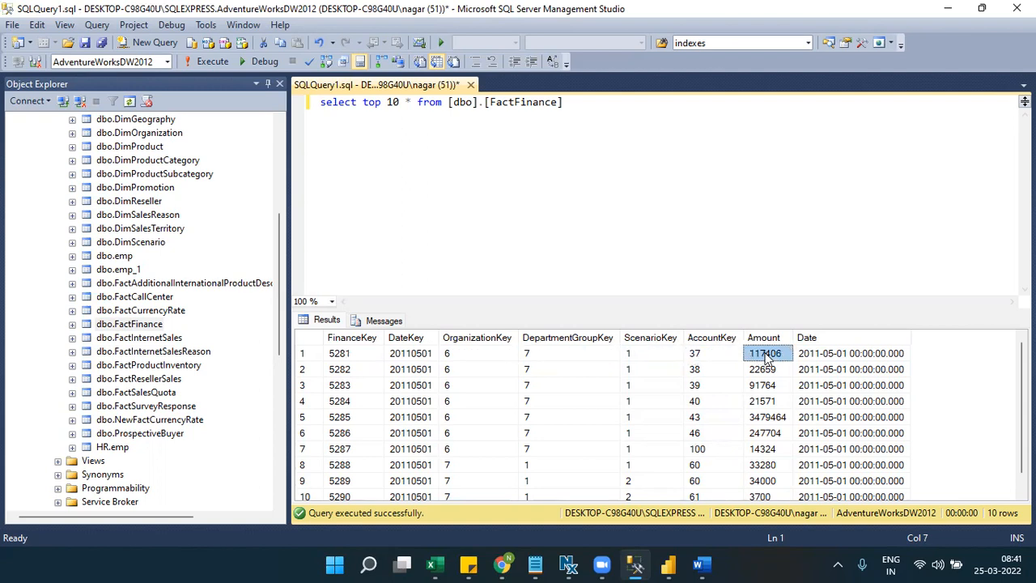
Step: Compare the first three FactFinance records as whole rows and review the DateKey column
{"action": "left_click", "coordinate": [312, 354]}
{"action": "left_click", "coordinate": [315, 372]}
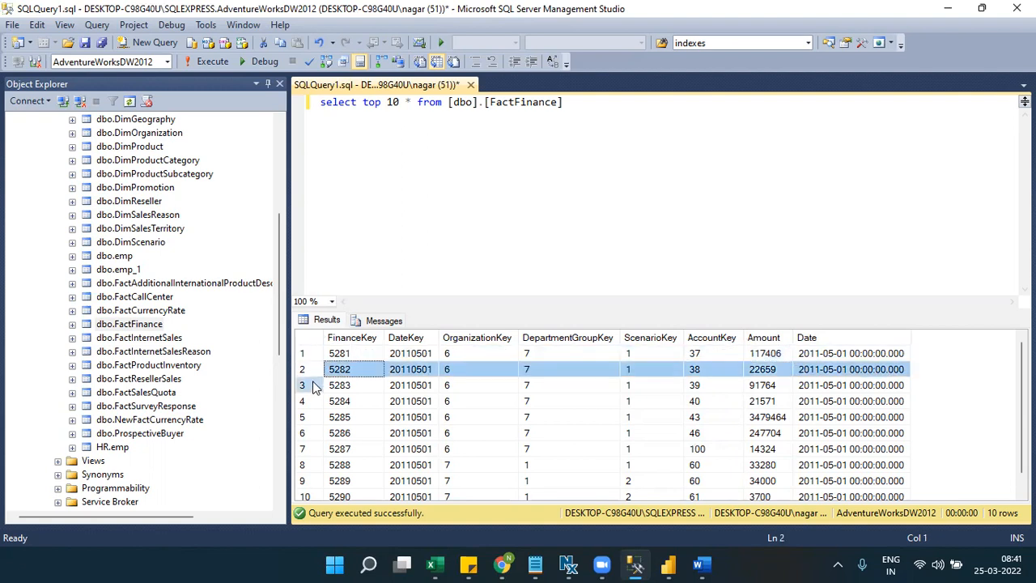
{"action": "left_click", "coordinate": [316, 385]}
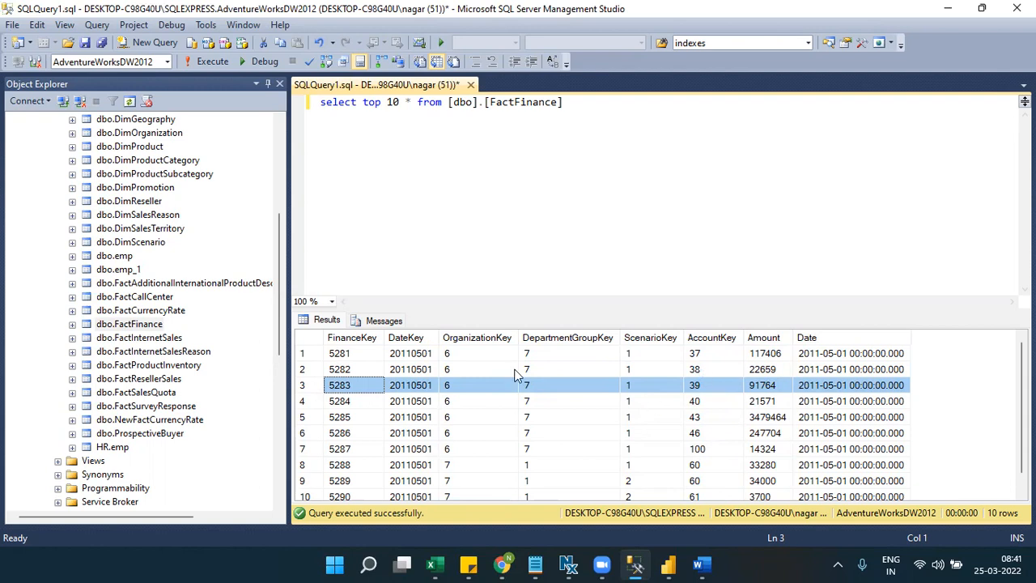
{"action": "left_click", "coordinate": [429, 371]}
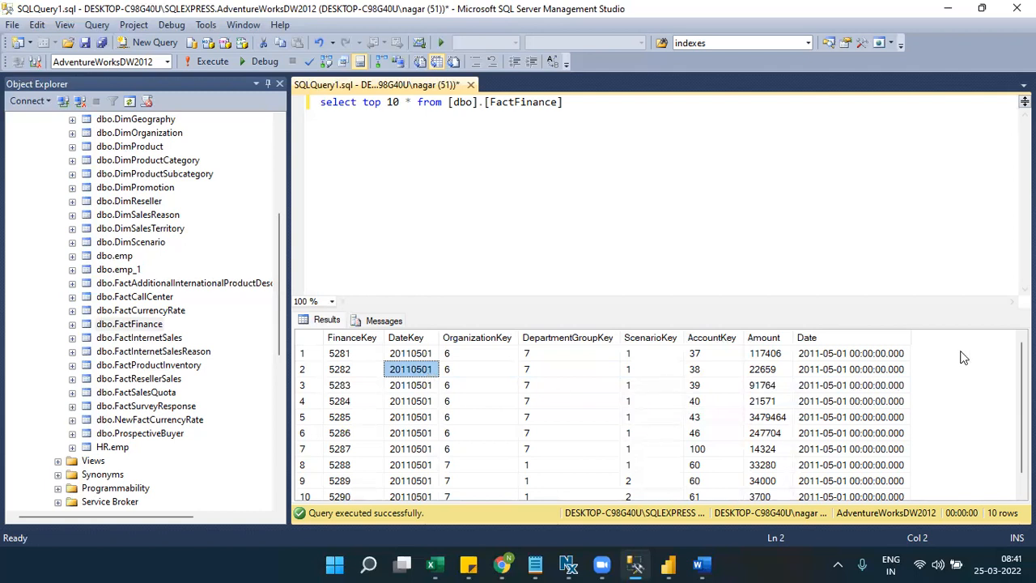
{"action": "left_click", "coordinate": [422, 339]}
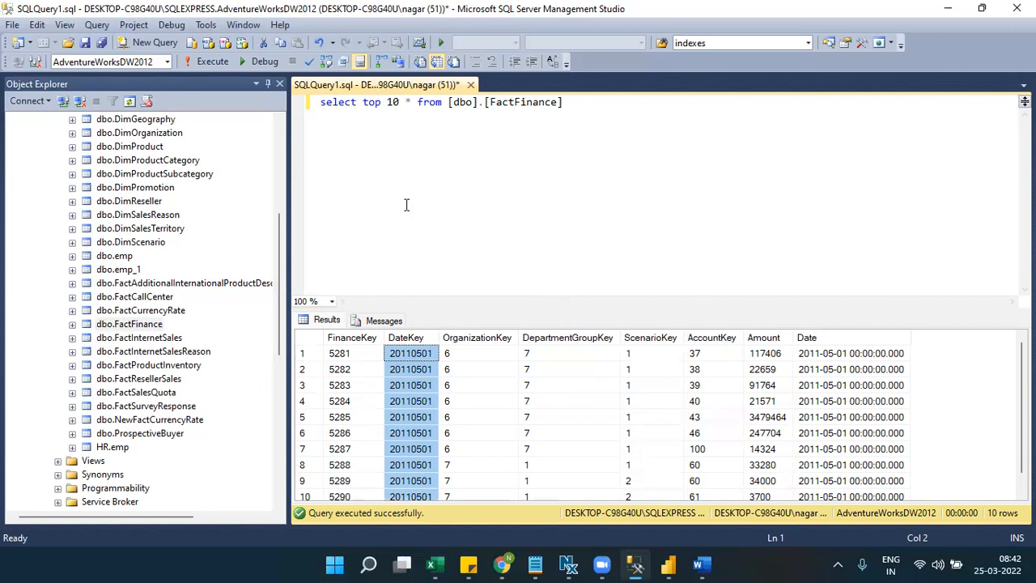
Step: Add a second query "select top 10 * from [dbo].[FactInternetSales]" below the FactFinance query and execute only that statement
{"action": "left_click_drag", "start_coordinate": [151, 338], "coordinate": [559, 160]}
{"action": "left_click", "coordinate": [562, 104]}
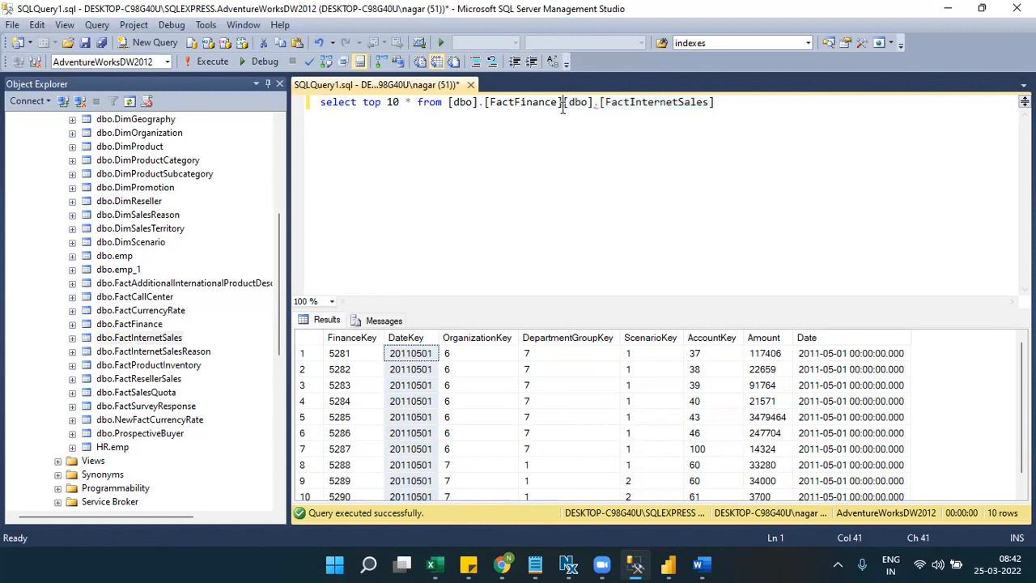
{"action": "key", "text": "Return"}
{"action": "key", "text": "Return"}
{"action": "type", "text": "select "}
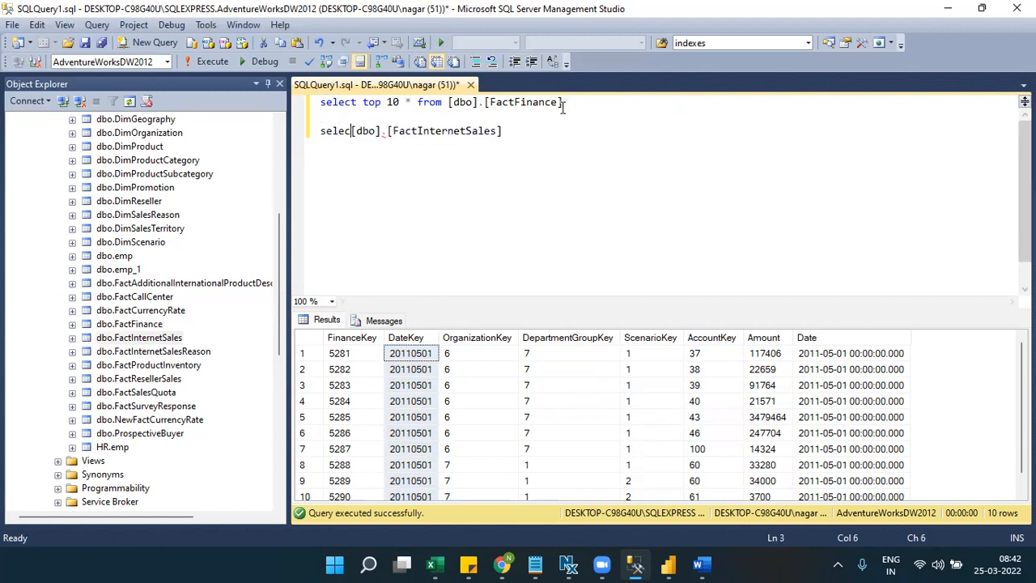
{"action": "type", "text": "to"}
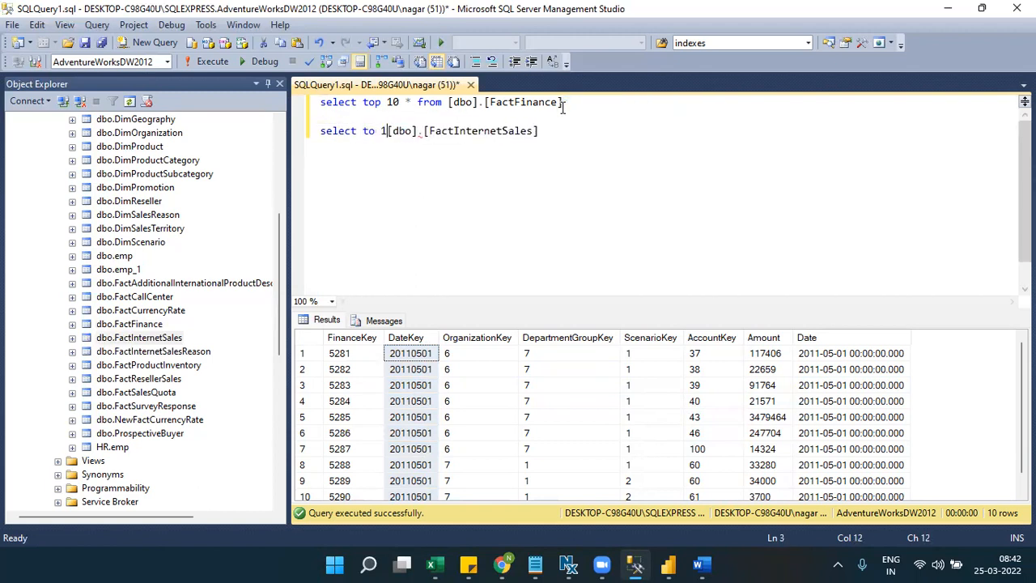
{"action": "type", "text": "p 10 * from"}
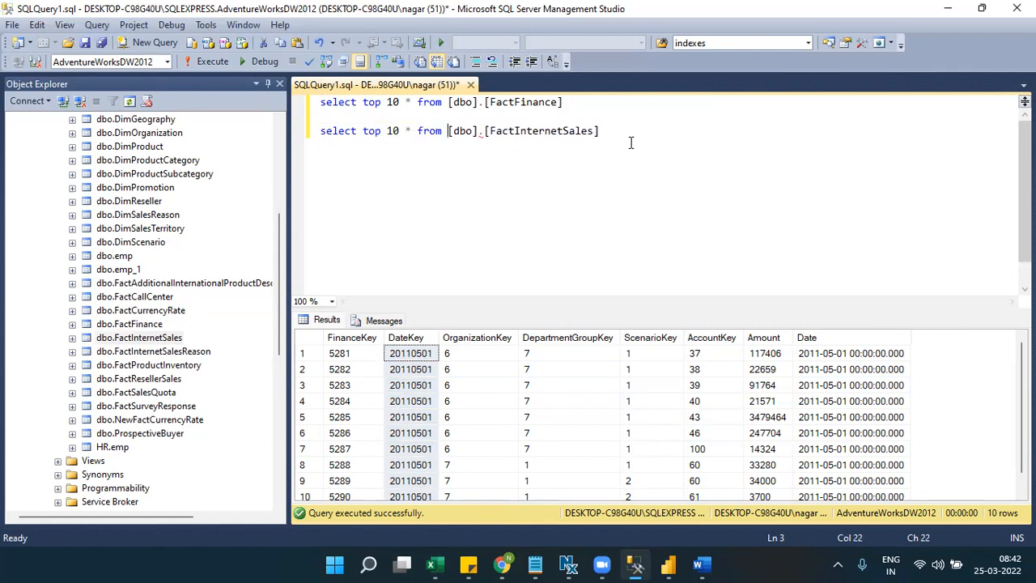
{"action": "left_click_drag", "start_coordinate": [615, 131], "coordinate": [317, 131]}
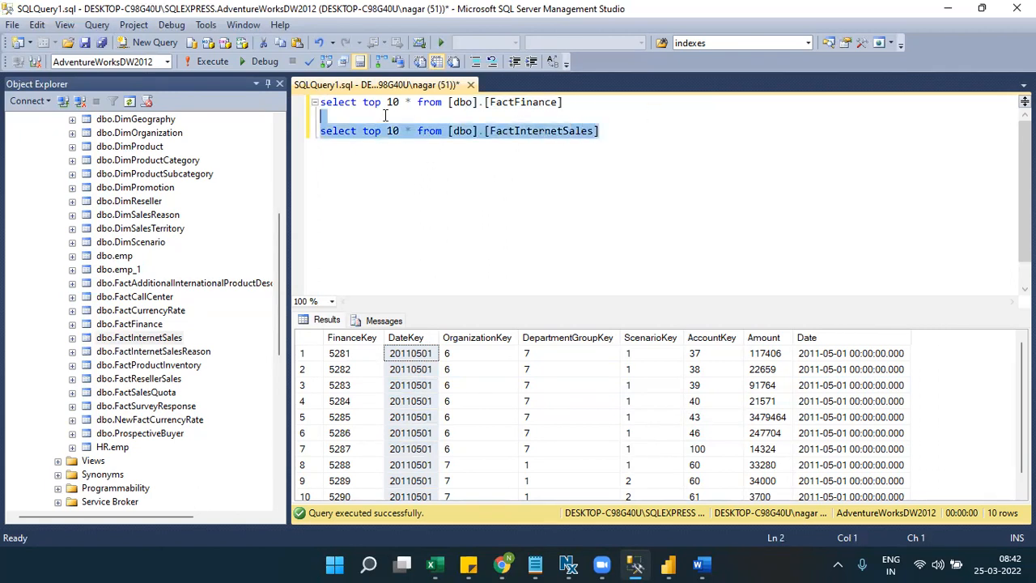
{"action": "left_click", "coordinate": [213, 65]}
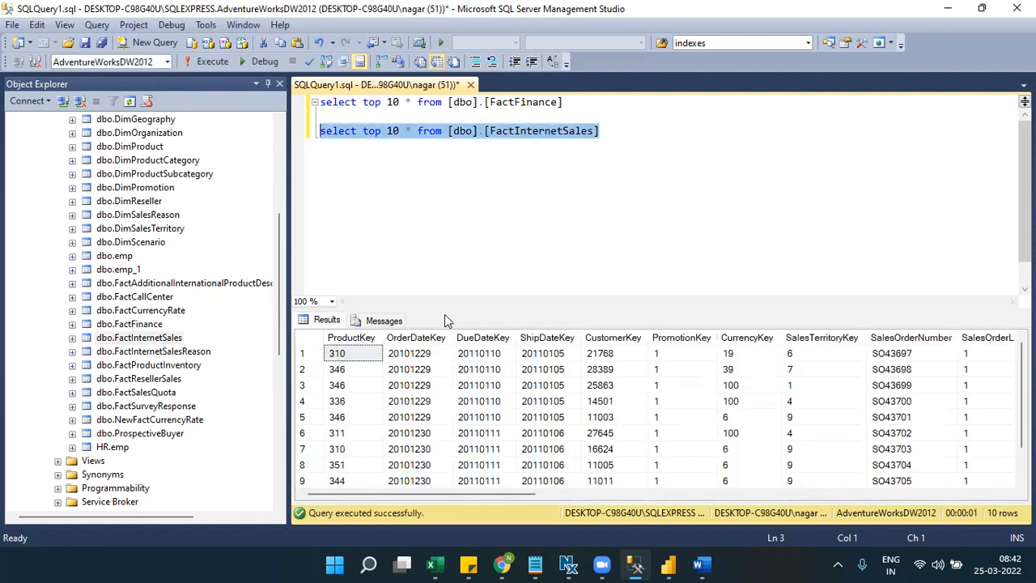
Step: Examine the order, due and ship date keys and the customer, promotion, currency and sales territory keys in the FactInternetSales results
{"action": "left_click", "coordinate": [427, 340]}
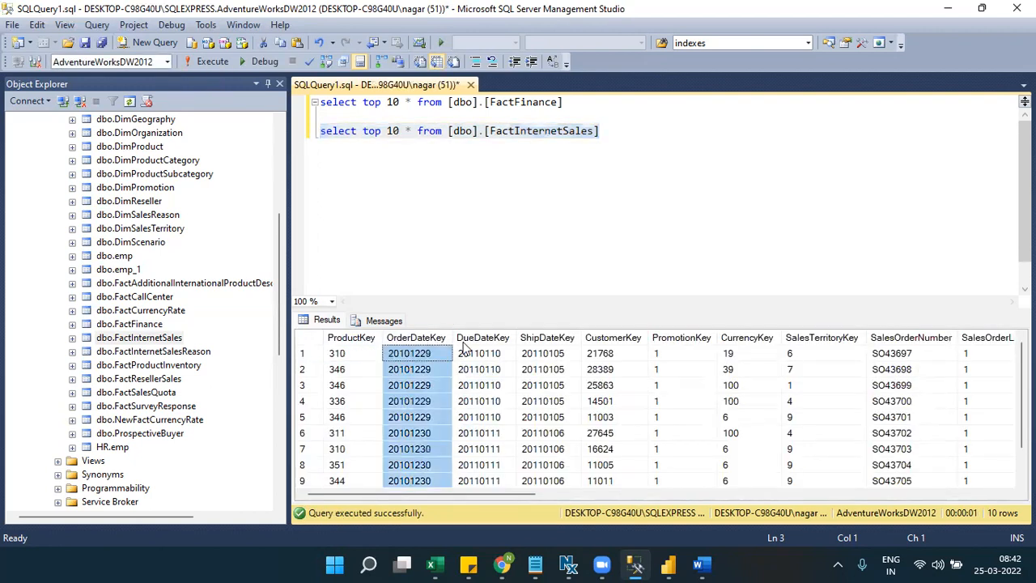
{"action": "left_click", "coordinate": [470, 340]}
{"action": "left_click", "coordinate": [541, 340]}
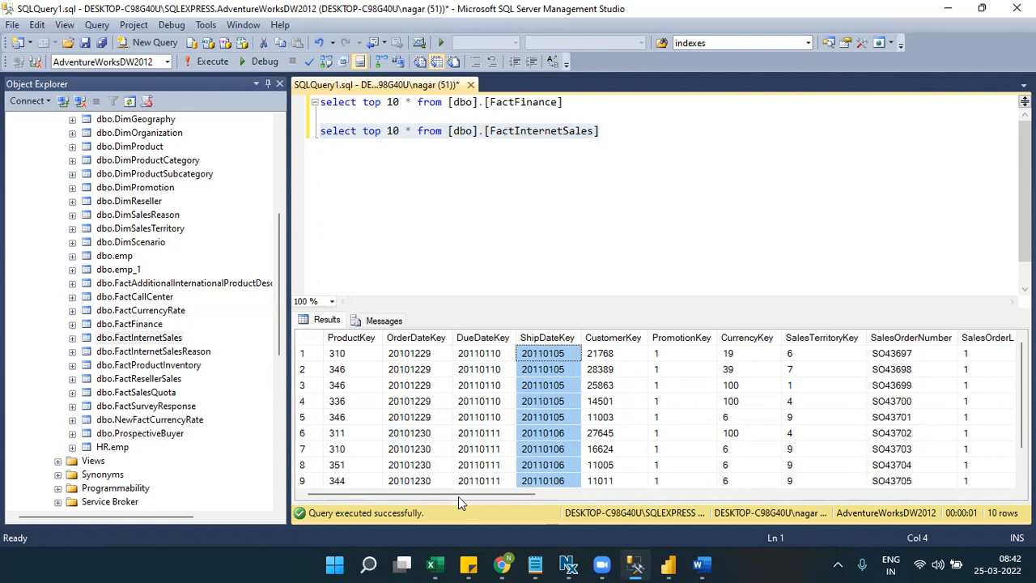
{"action": "left_click", "coordinate": [607, 496]}
{"action": "left_click_drag", "start_coordinate": [607, 496], "coordinate": [375, 491]}
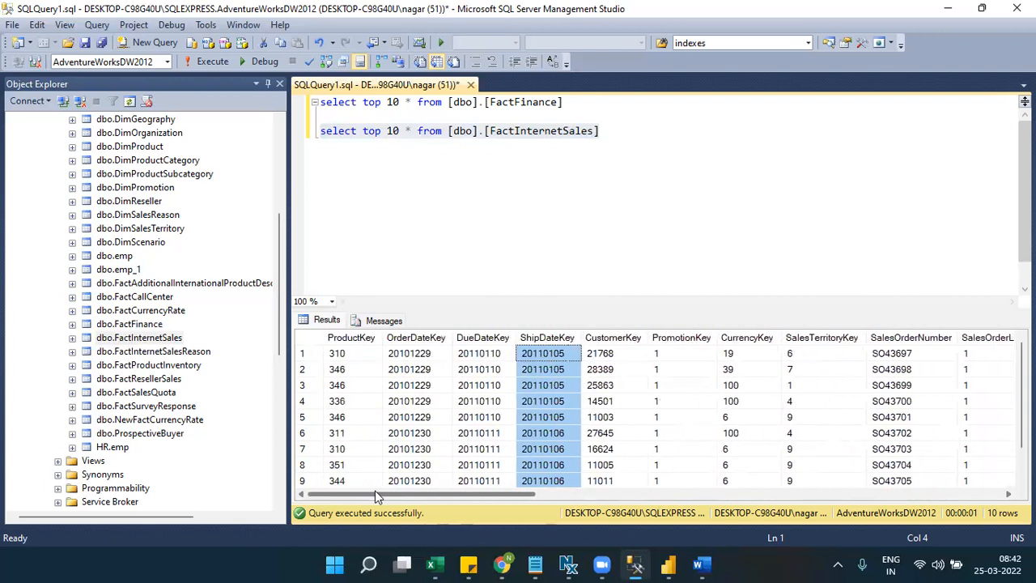
{"action": "left_click", "coordinate": [612, 338]}
{"action": "left_click", "coordinate": [677, 340]}
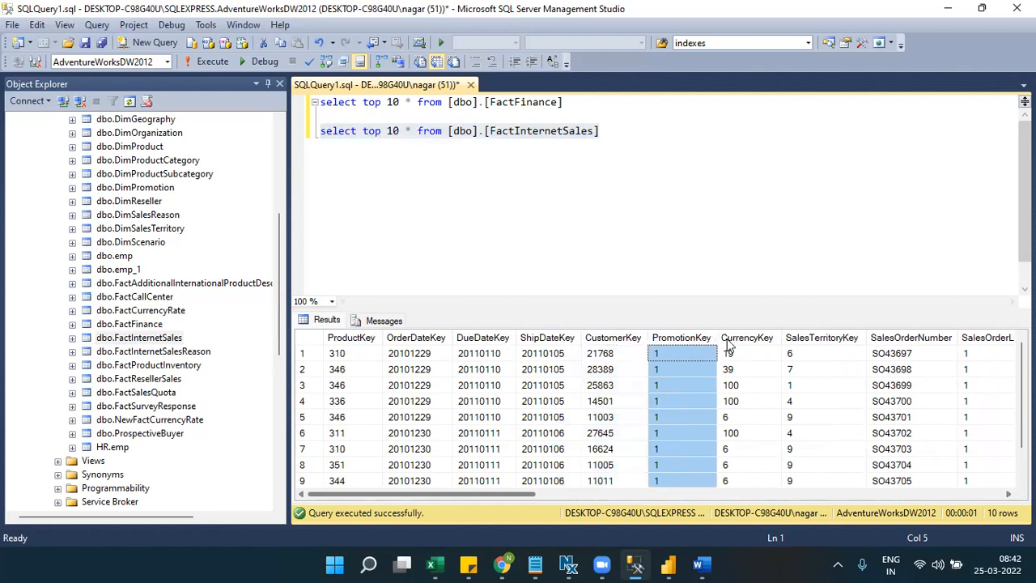
{"action": "left_click", "coordinate": [732, 340]}
{"action": "left_click", "coordinate": [797, 340]}
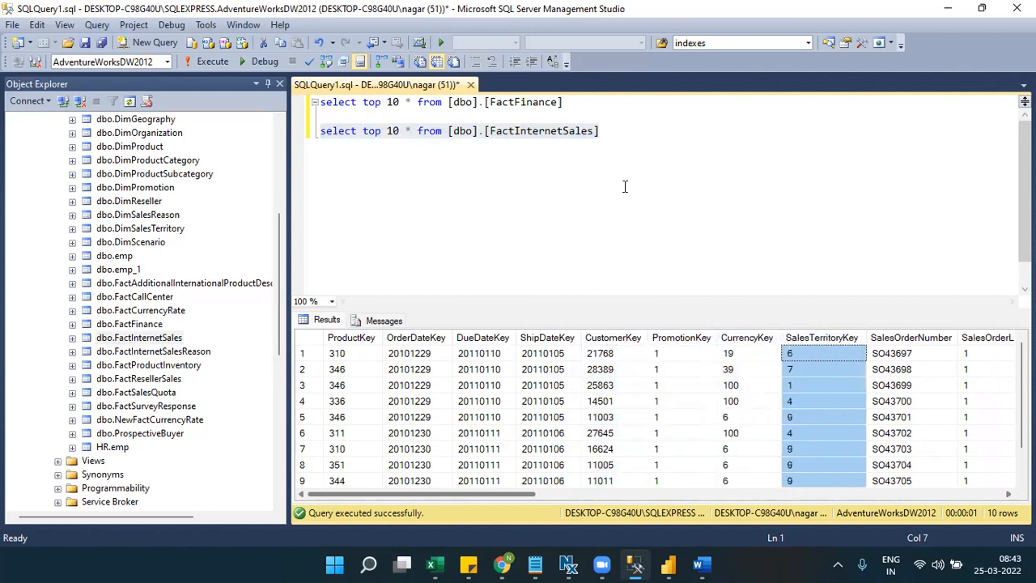
Step: Execute only the FactFinance query and examine its OrganizationKey, DepartmentGroupKey, ScenarioKey and AccountKey columns
{"action": "left_click_drag", "start_coordinate": [564, 105], "coordinate": [318, 111]}
{"action": "left_click", "coordinate": [217, 67]}
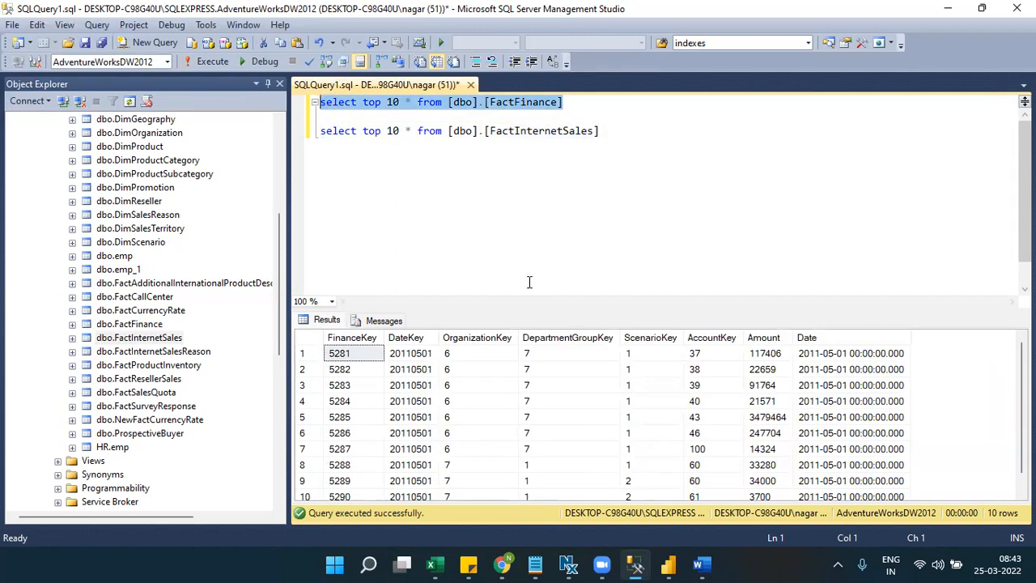
{"action": "left_click", "coordinate": [499, 336]}
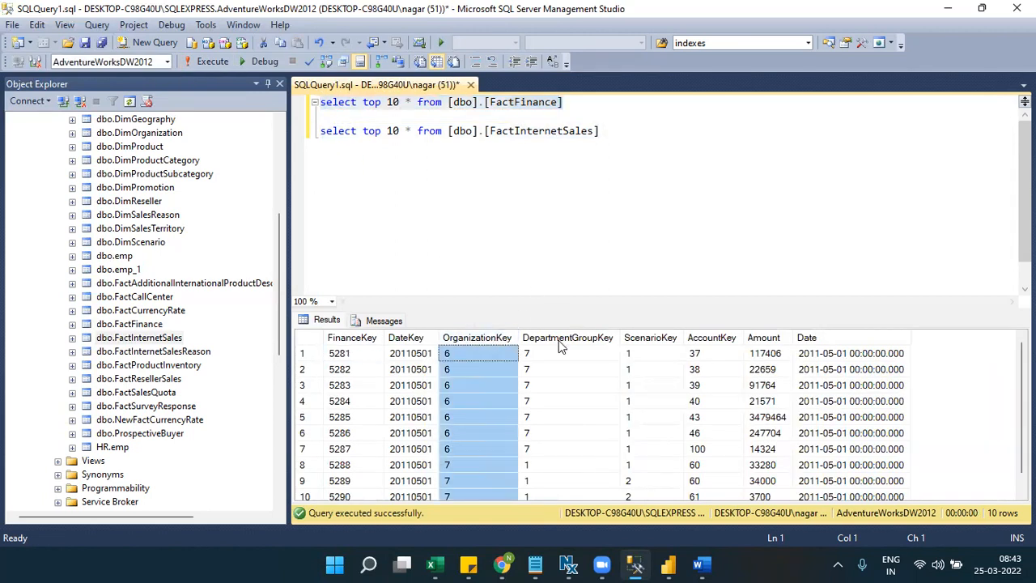
{"action": "left_click", "coordinate": [593, 338]}
{"action": "left_click", "coordinate": [650, 338]}
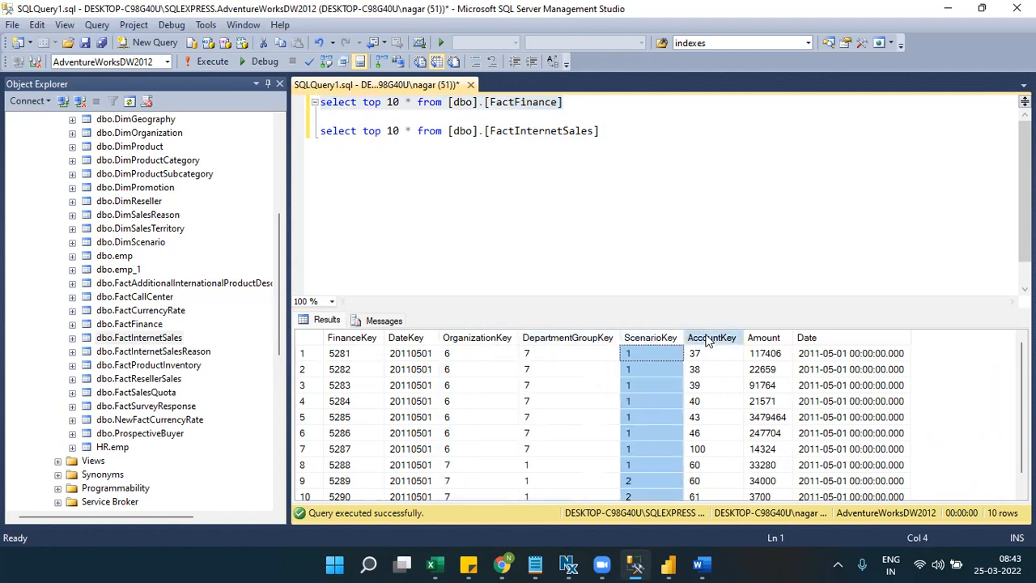
{"action": "left_click", "coordinate": [707, 340]}
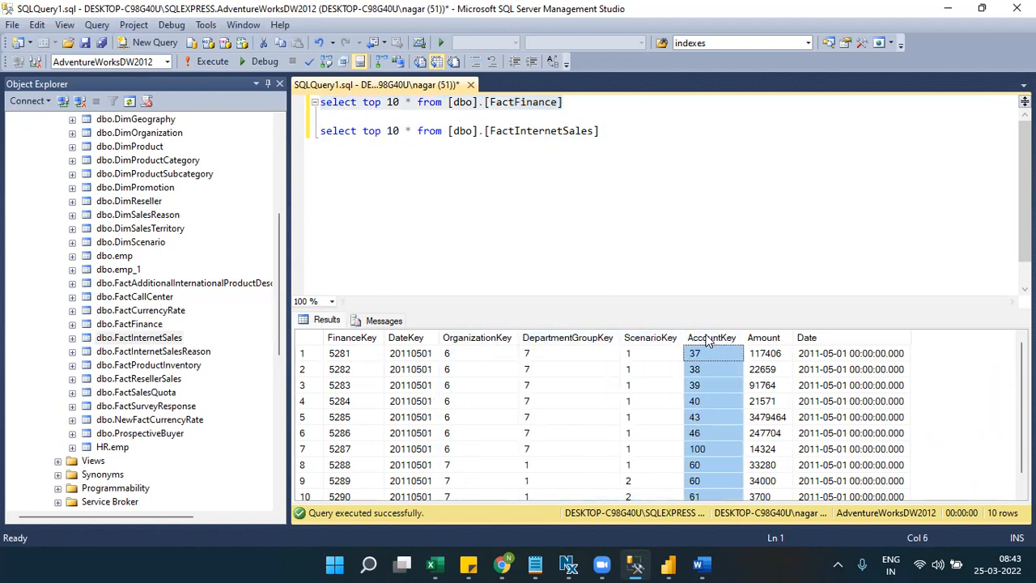
Step: Review the DateKey column in the FactFinance results
{"action": "left_click_drag", "start_coordinate": [600, 132], "coordinate": [287, 147]}
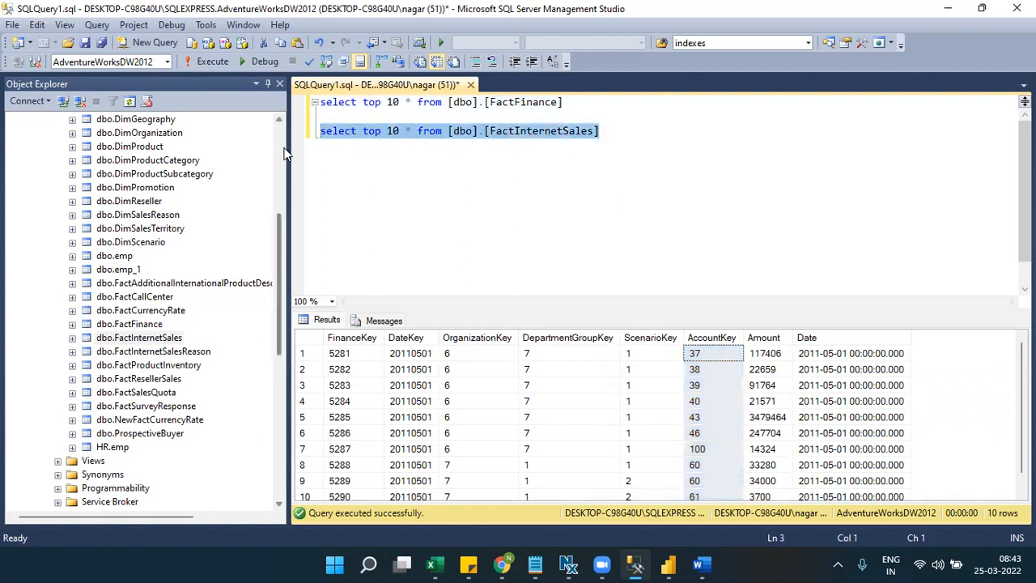
{"action": "left_click", "coordinate": [410, 343]}
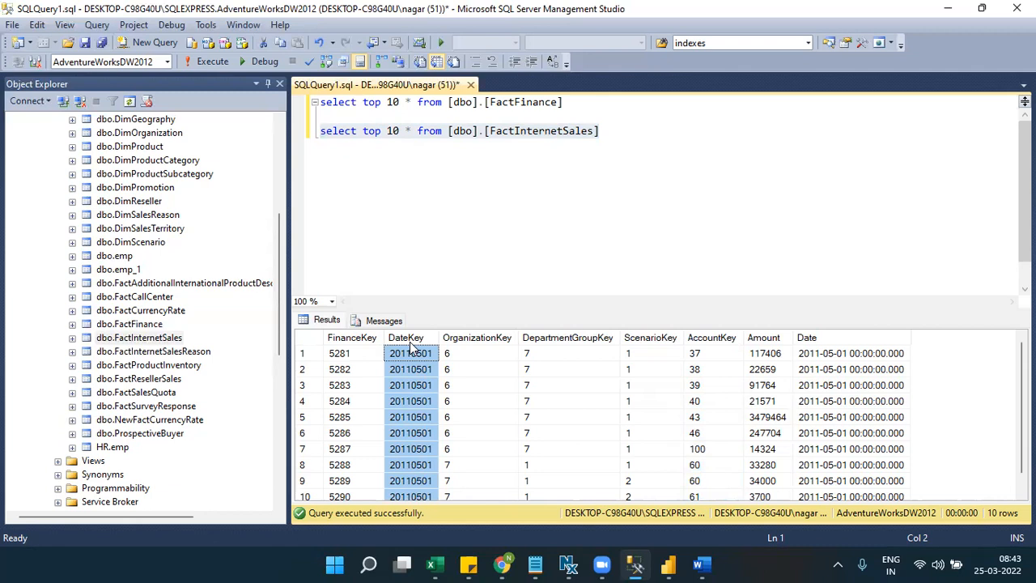
Step: Switch to the Relationships workbook in Excel and enter "Internet sales" in cell J13, inside the Fact table 1 box
{"action": "left_click", "coordinate": [441, 564]}
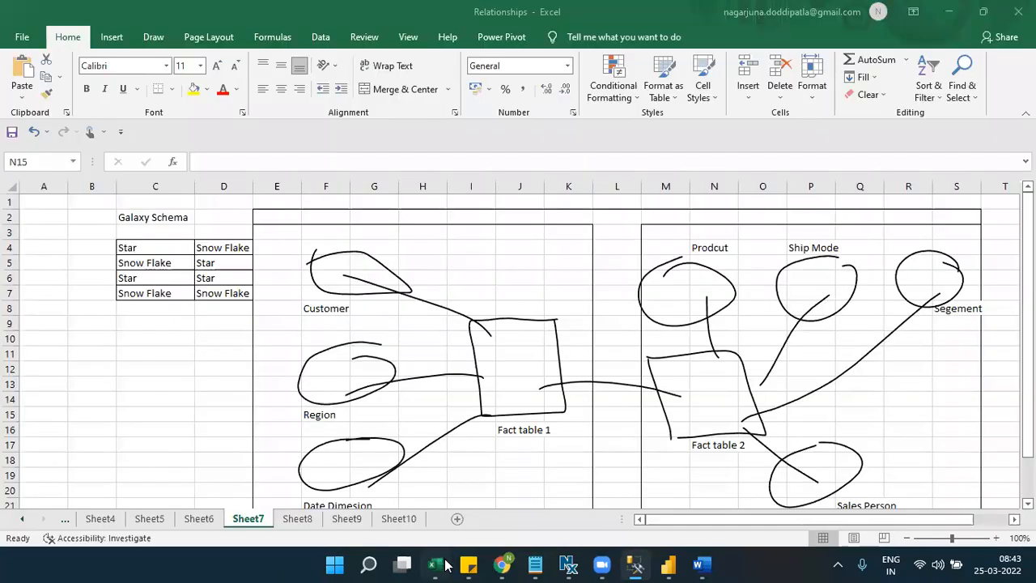
{"action": "left_click", "coordinate": [341, 258]}
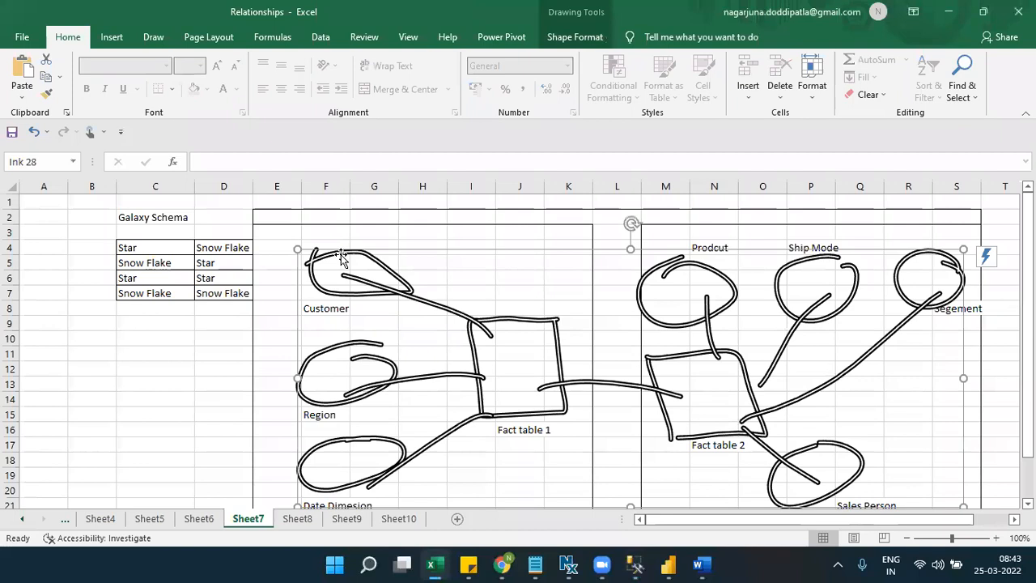
{"action": "left_click", "coordinate": [222, 369]}
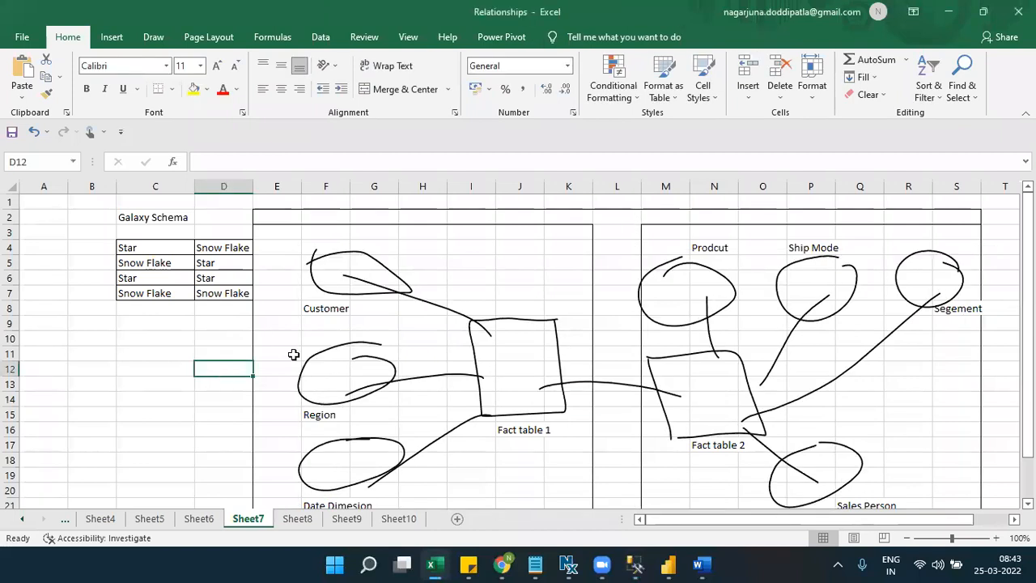
{"action": "left_click", "coordinate": [513, 379]}
{"action": "type", "text": "Inte"}
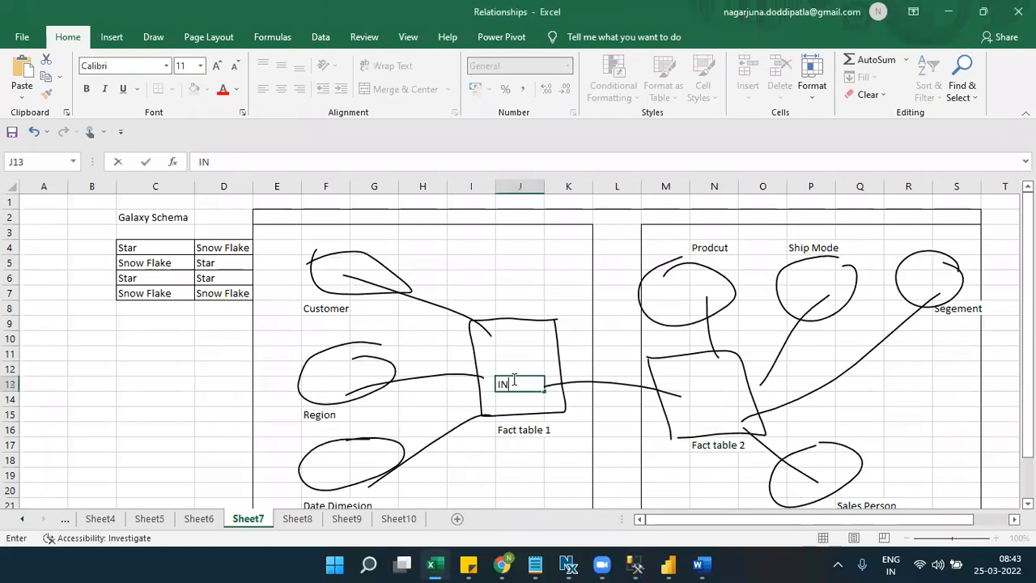
{"action": "type", "text": "rnet sales"}
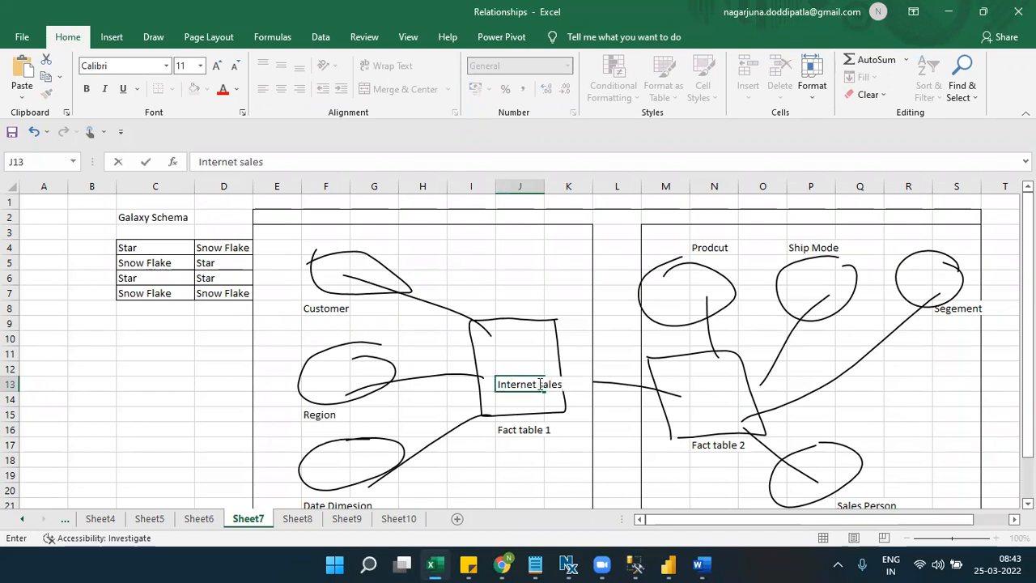
Step: Enter "offline Sales" in cell N14, inside the Fact table 2 box, and select the Customer dimension label
{"action": "left_click", "coordinate": [704, 400]}
{"action": "type", "text": "offlines"}
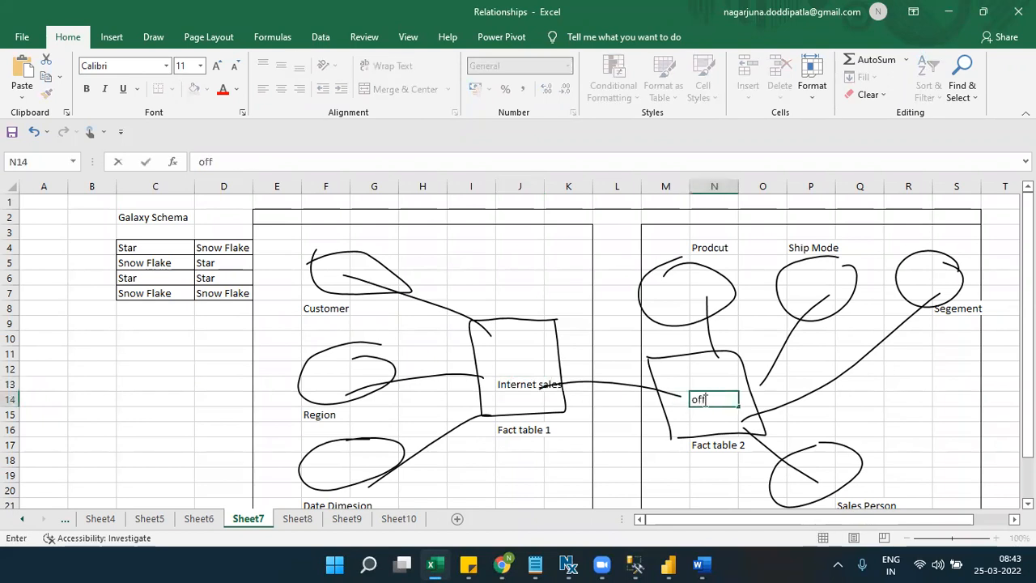
{"action": "key", "text": "BackSpace"}
{"action": "key", "text": "BackSpace"}
{"action": "type", "text": "Sales"}
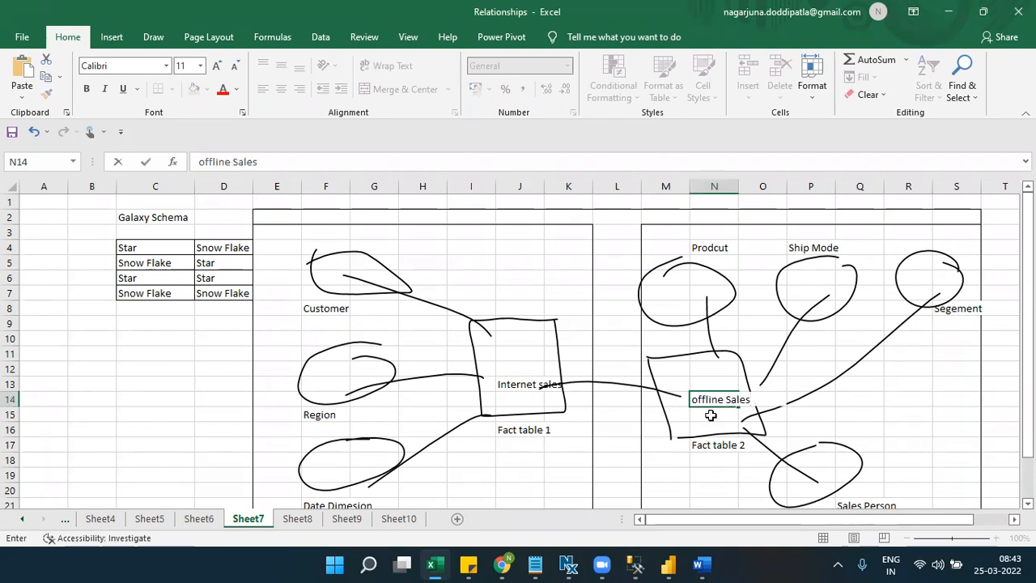
{"action": "left_click", "coordinate": [710, 416]}
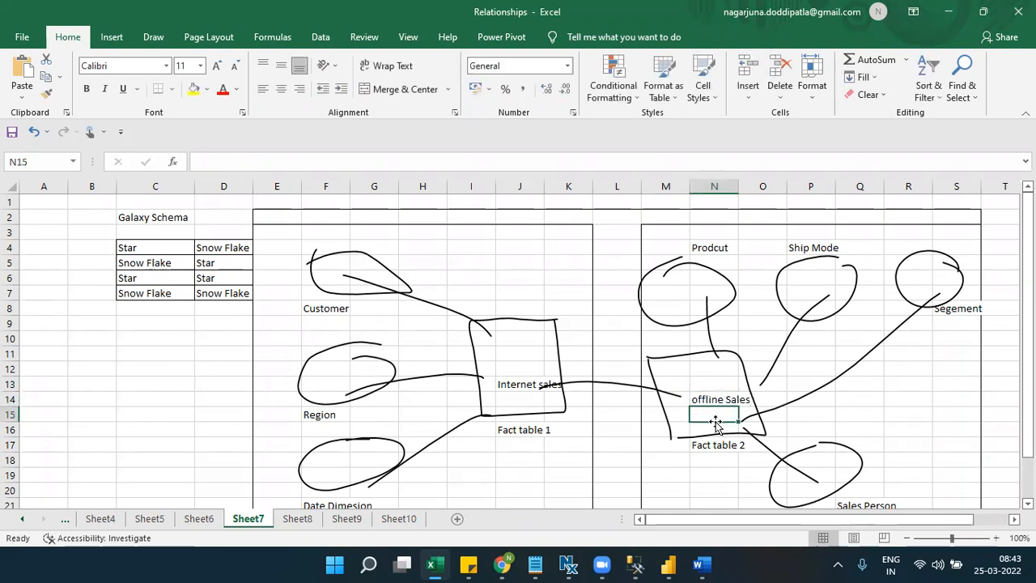
{"action": "left_click", "coordinate": [342, 307]}
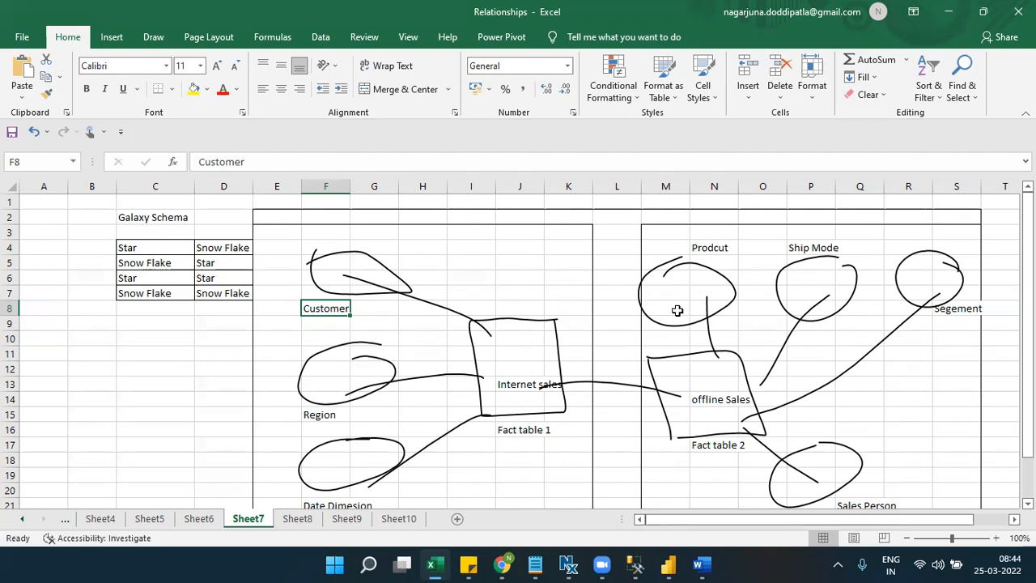
Step: Switch back to SQL Server Management Studio and examine the key columns of the first FactFinance record, from FinanceKey to ScenarioKey
{"action": "left_click", "coordinate": [635, 565]}
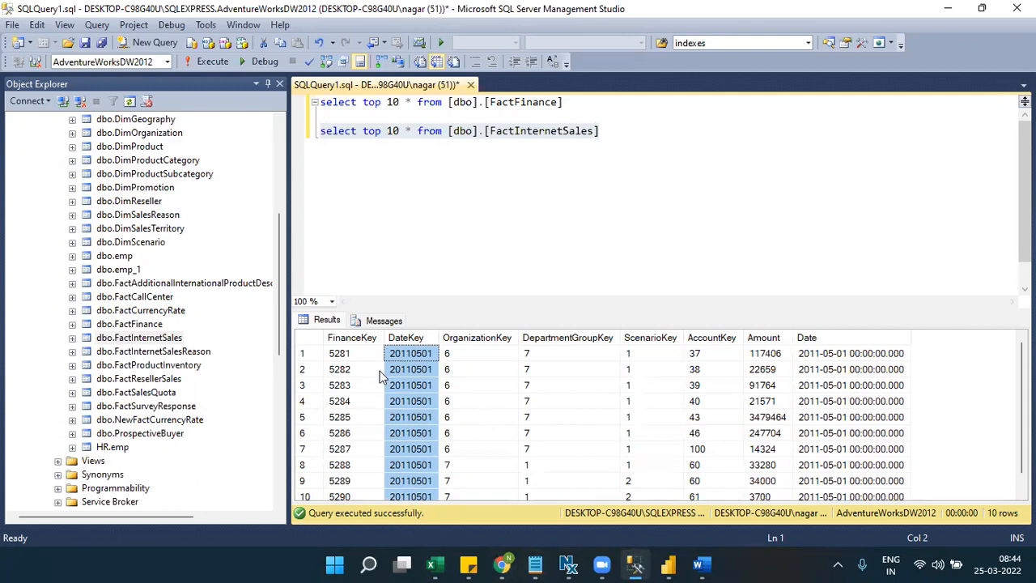
{"action": "left_click", "coordinate": [363, 359]}
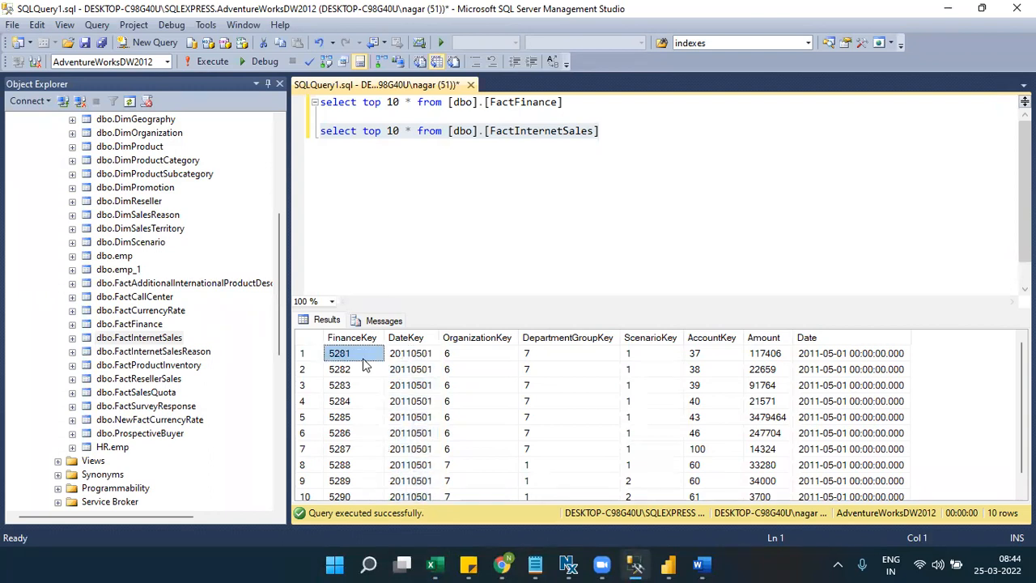
{"action": "left_click", "coordinate": [314, 341]}
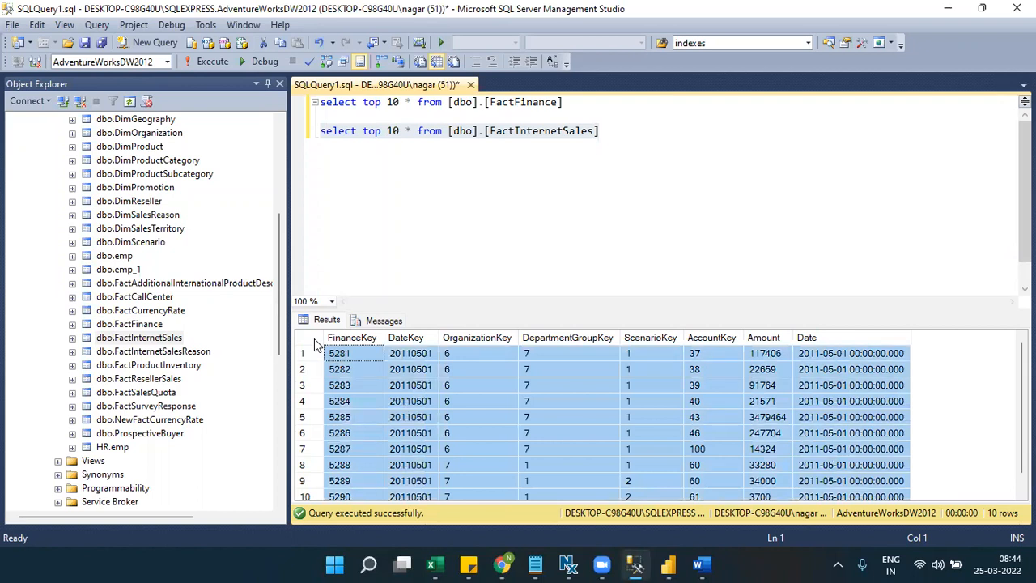
{"action": "left_click", "coordinate": [406, 358]}
{"action": "left_click", "coordinate": [464, 359]}
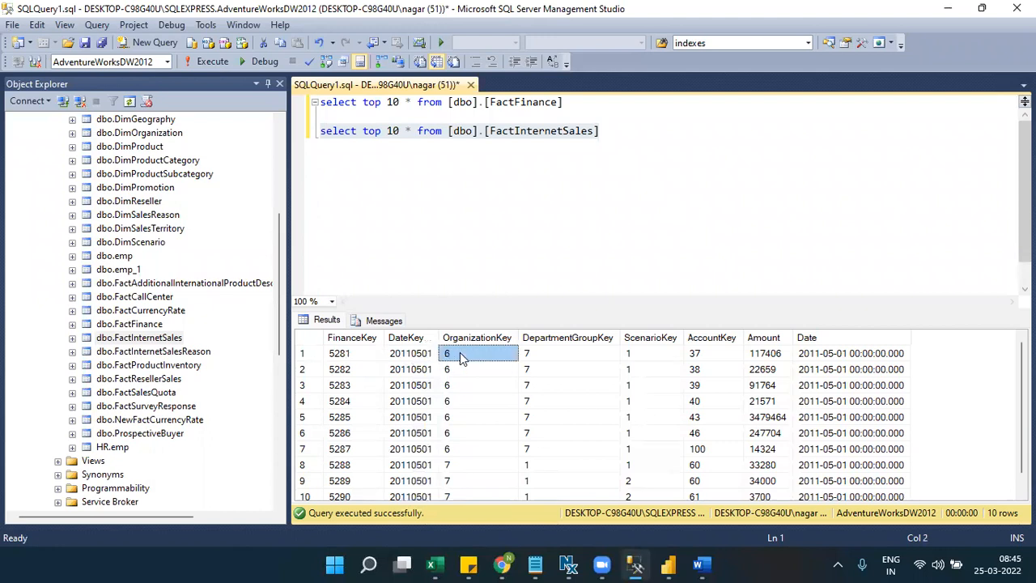
{"action": "left_click", "coordinate": [542, 363]}
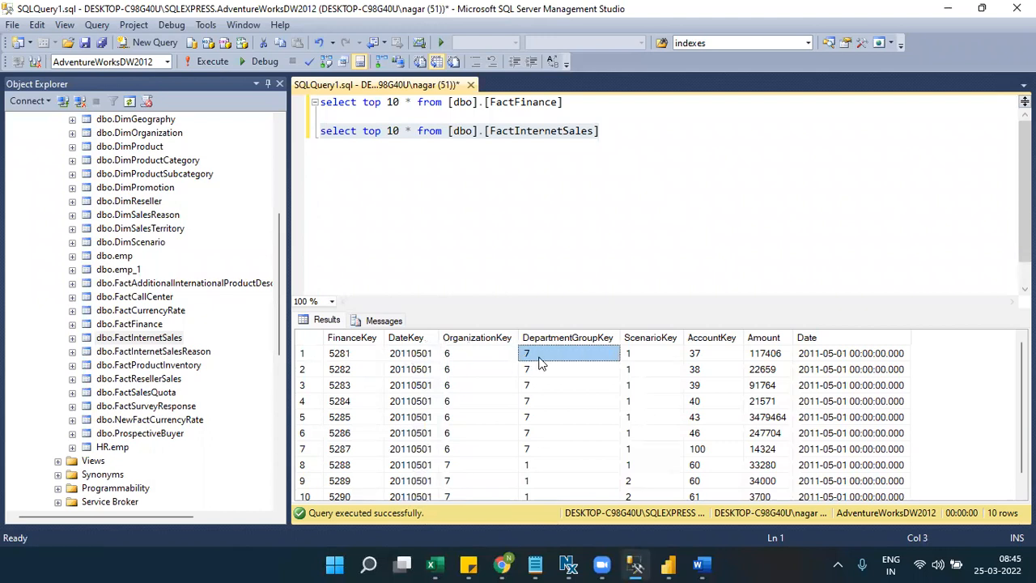
{"action": "left_click", "coordinate": [633, 359]}
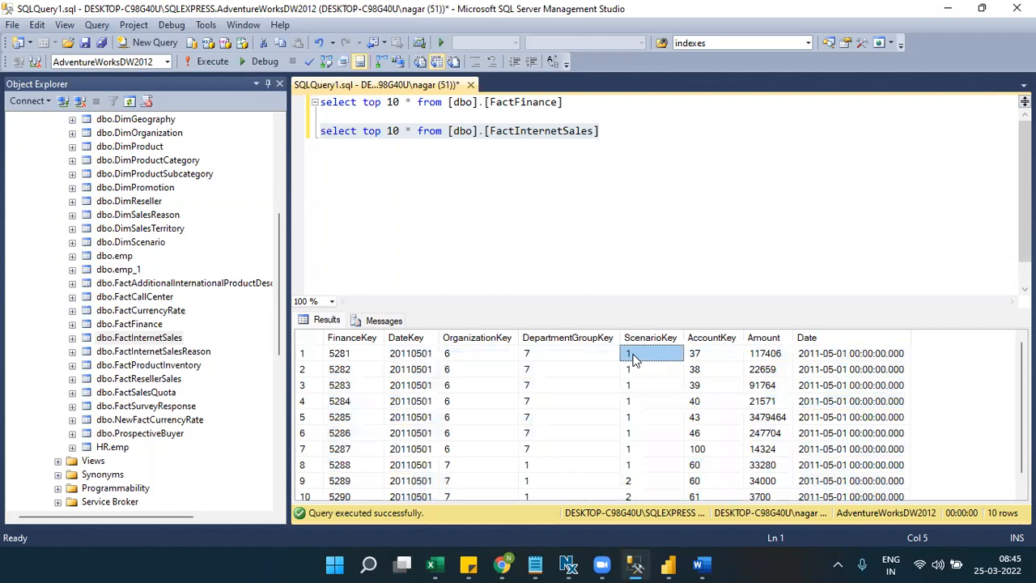
Step: Execute only the "select top 10 * from [dbo].[FactInternetSales]" statement
{"action": "left_click", "coordinate": [601, 133]}
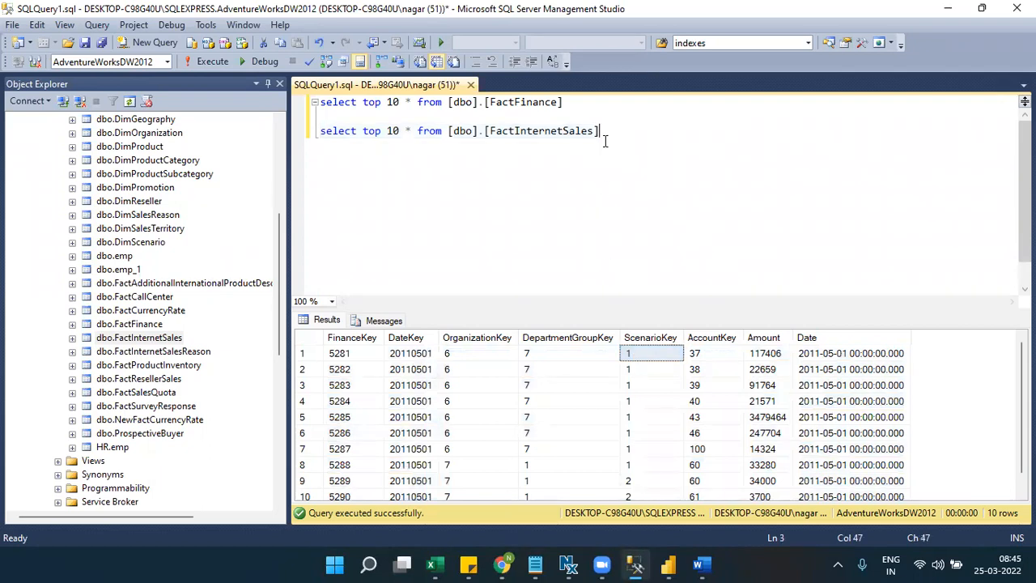
{"action": "left_click", "coordinate": [448, 137], "text": "shift"}
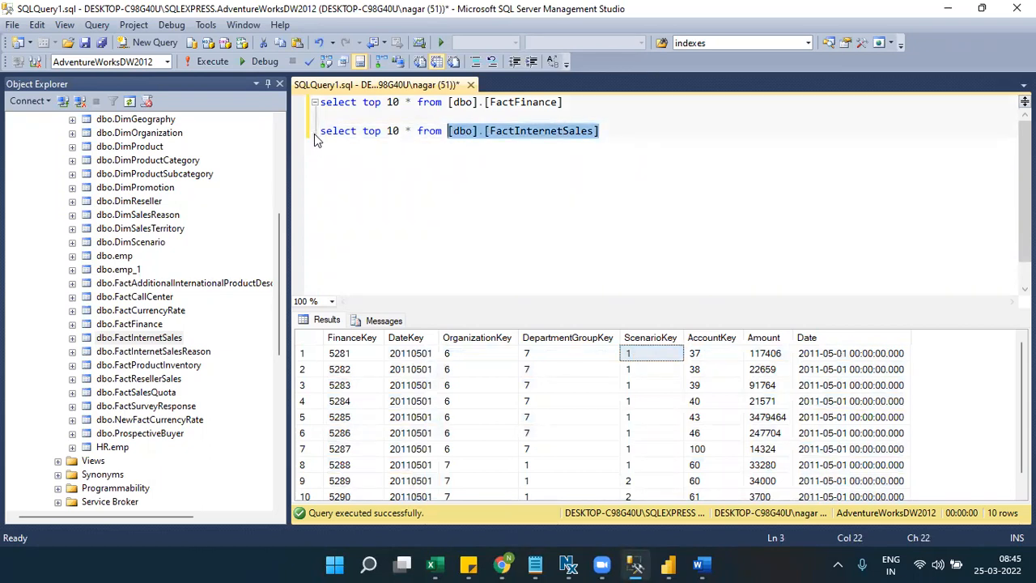
{"action": "left_click_drag", "start_coordinate": [319, 134], "coordinate": [610, 147]}
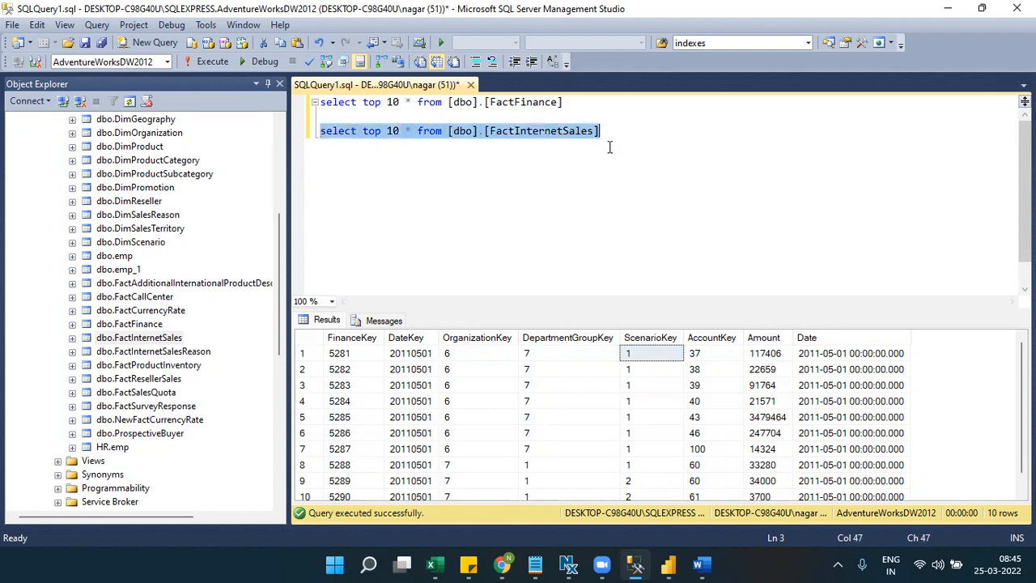
{"action": "left_click", "coordinate": [224, 65]}
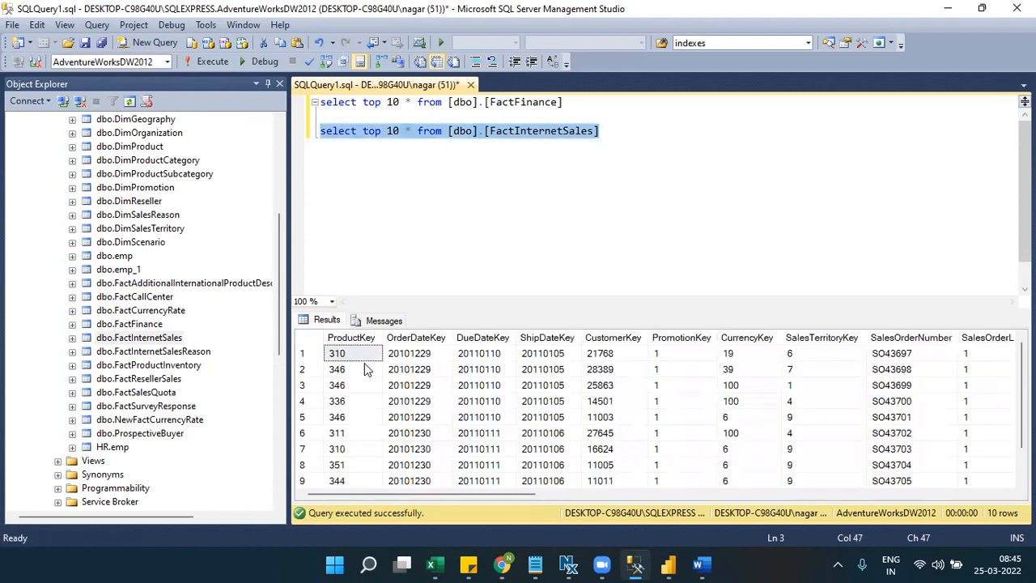
Step: Examine the product, date, customer, promotion, currency and sales territory keys in the first FactInternetSales record
{"action": "left_click", "coordinate": [365, 358]}
{"action": "left_click", "coordinate": [414, 356]}
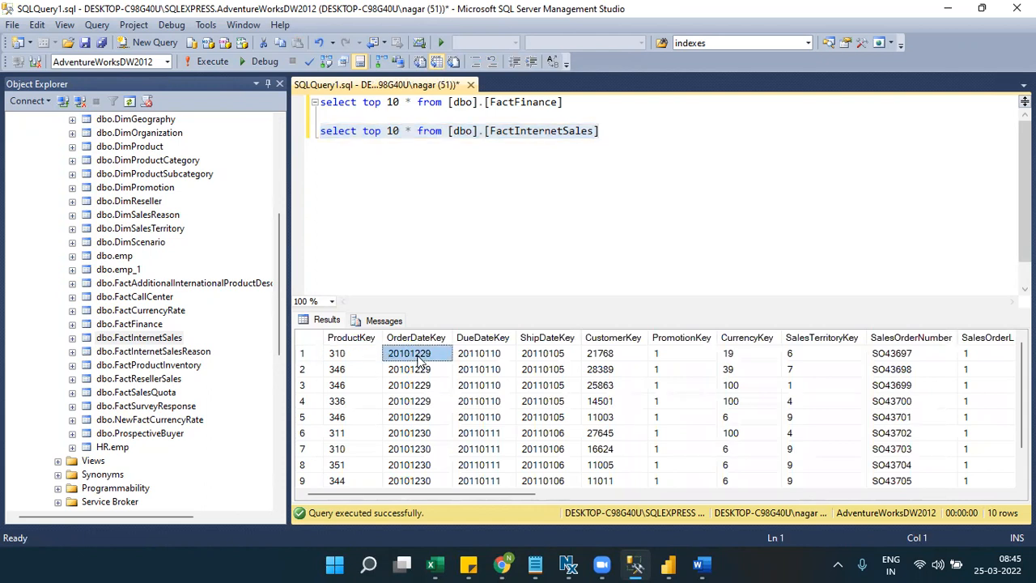
{"action": "left_click", "coordinate": [460, 358]}
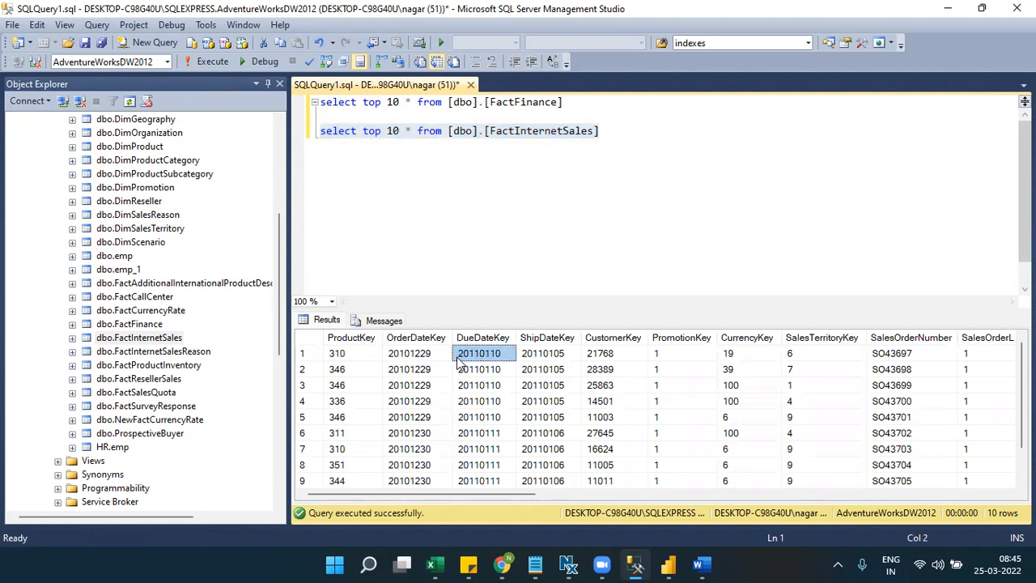
{"action": "left_click", "coordinate": [616, 354]}
{"action": "left_click", "coordinate": [665, 355]}
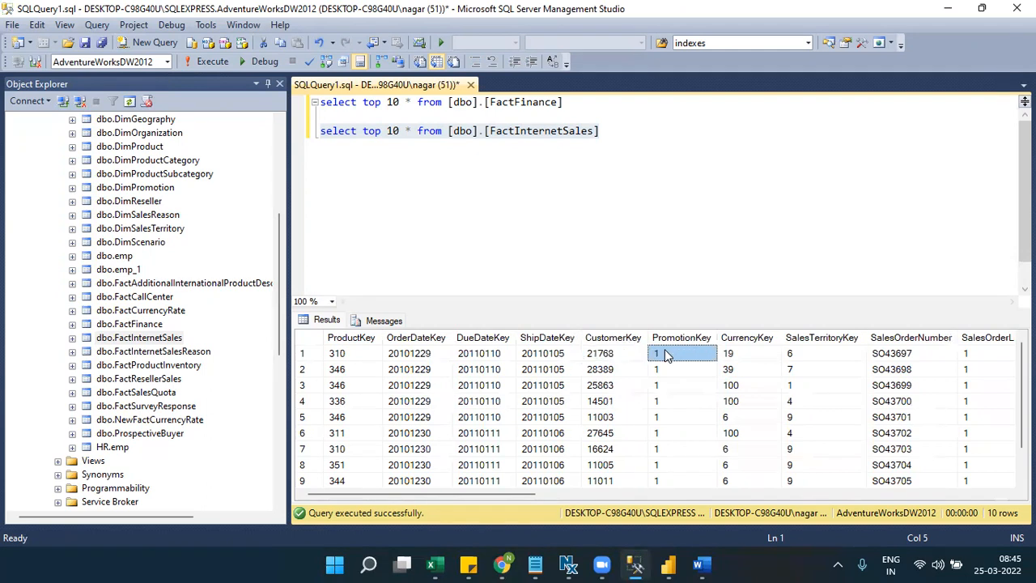
{"action": "left_click", "coordinate": [749, 356]}
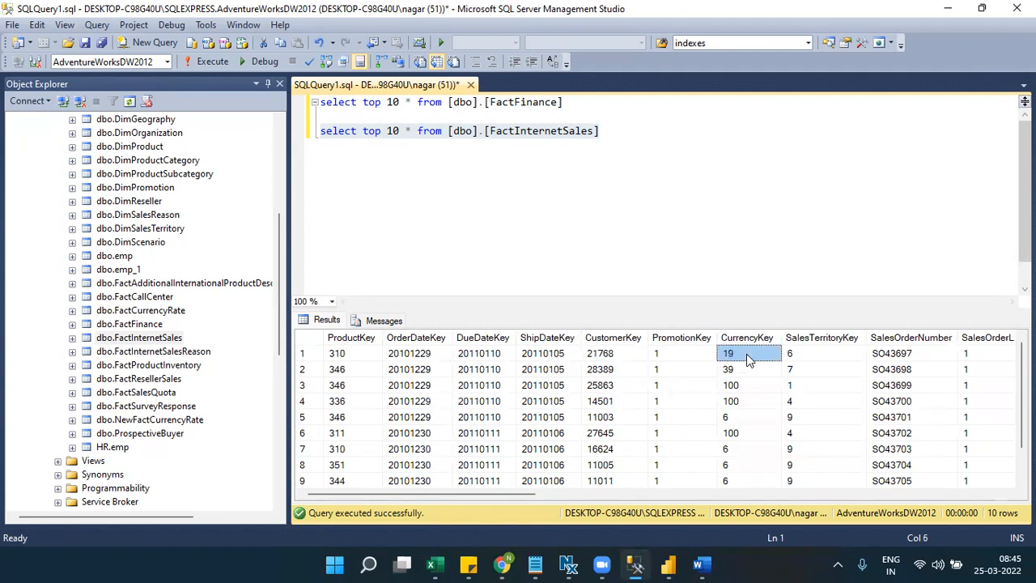
{"action": "left_click", "coordinate": [791, 356]}
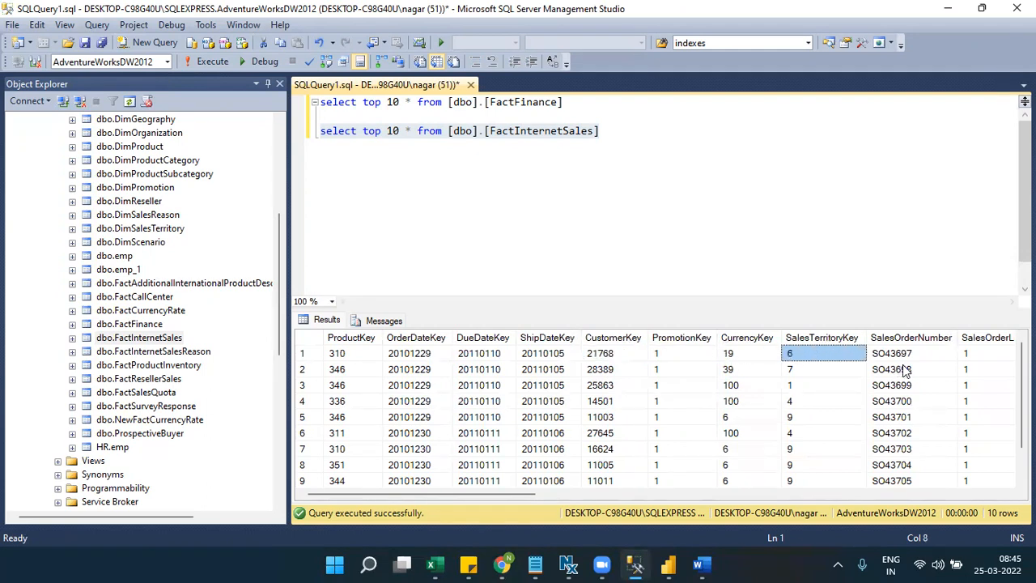
Step: Look through the remaining FactInternetSales columns up to ShipDate and return to the start of the first record
{"action": "key", "text": "Right"}
{"action": "key", "text": "Right"}
{"action": "key", "text": "Right"}
{"action": "key", "text": "Right"}
{"action": "key", "text": "Right"}
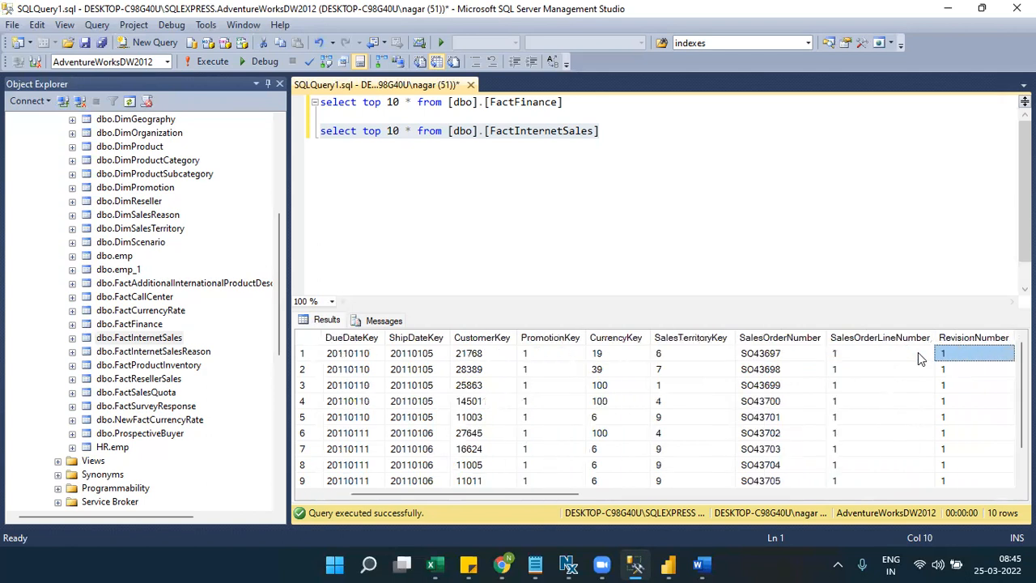
{"action": "key", "text": "Right"}
{"action": "key", "text": "Right"}
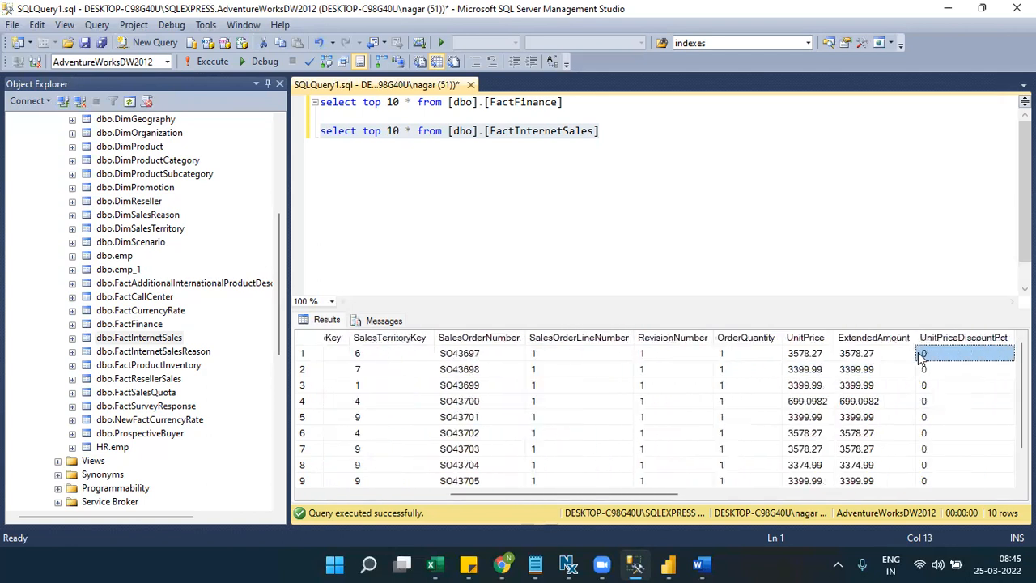
{"action": "key", "text": "Right"}
{"action": "key", "text": "Right"}
{"action": "key", "text": "Right"}
{"action": "key", "text": "Right"}
{"action": "key", "text": "Right"}
{"action": "key", "text": "Right"}
{"action": "key", "text": "Right"}
{"action": "key", "text": "Right"}
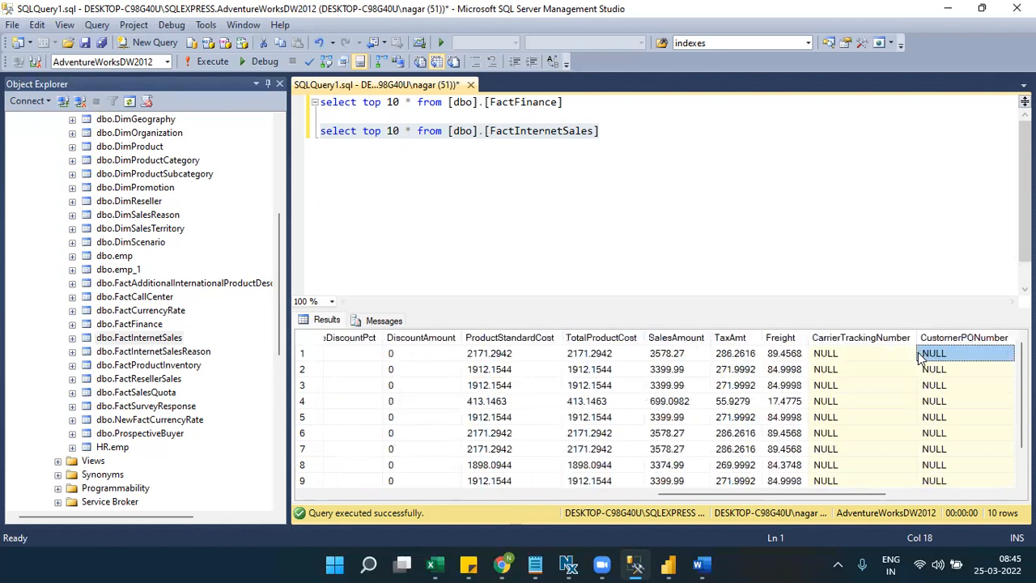
{"action": "key", "text": "Right"}
{"action": "key", "text": "Right"}
{"action": "key", "text": "Right"}
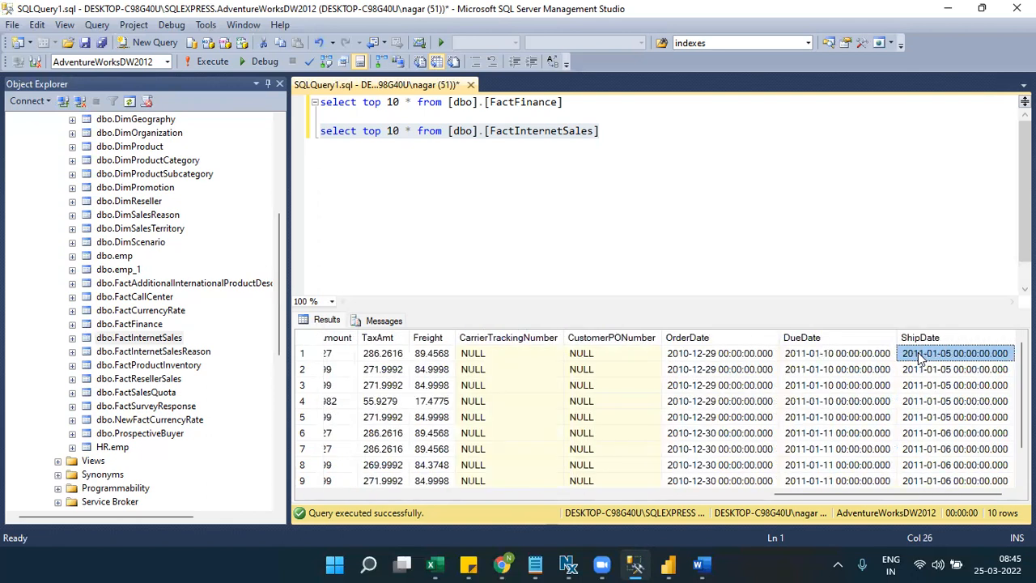
{"action": "key", "text": "Left"}
{"action": "key", "text": "Left"}
{"action": "key", "text": "Left"}
{"action": "key", "text": "Left"}
{"action": "key", "text": "Left"}
{"action": "key", "text": "Left"}
{"action": "key", "text": "Left"}
{"action": "key", "text": "Left"}
{"action": "key", "text": "Home"}
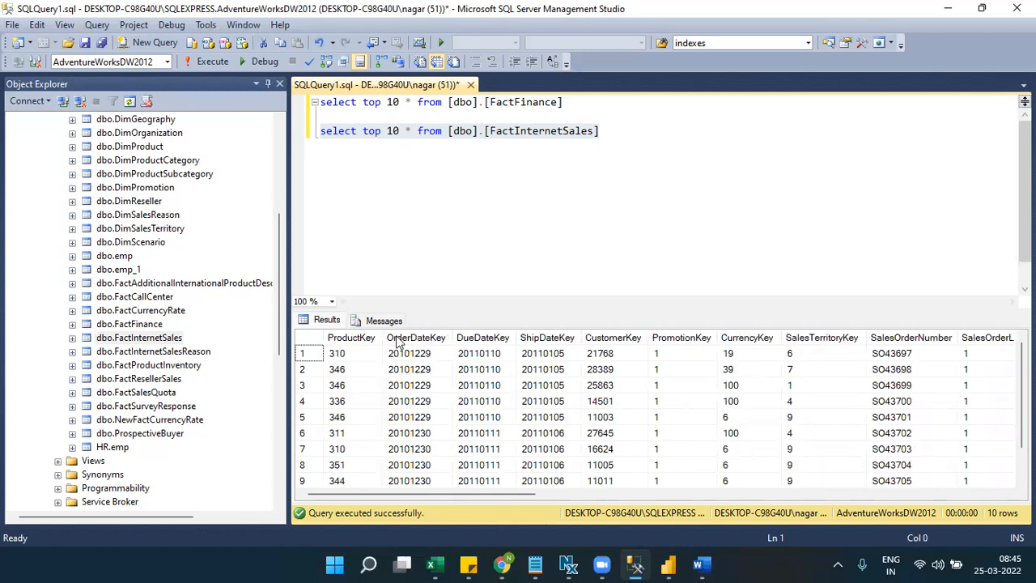
Step: Compare the first three FactInternetSales records as whole rows and highlight the table name FactInternetSales in the query
{"action": "left_click", "coordinate": [315, 357]}
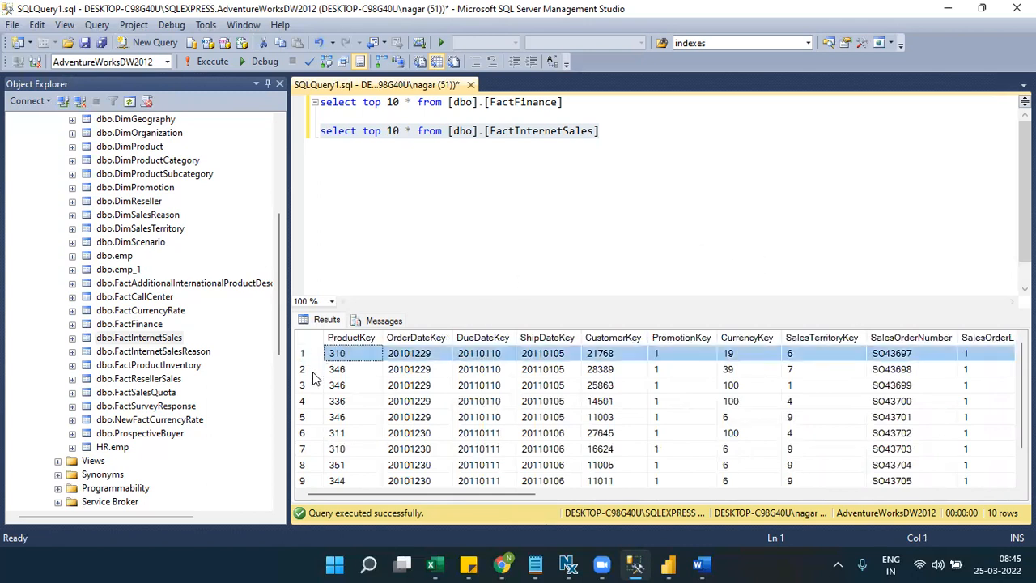
{"action": "left_click", "coordinate": [313, 371]}
{"action": "left_click", "coordinate": [312, 388]}
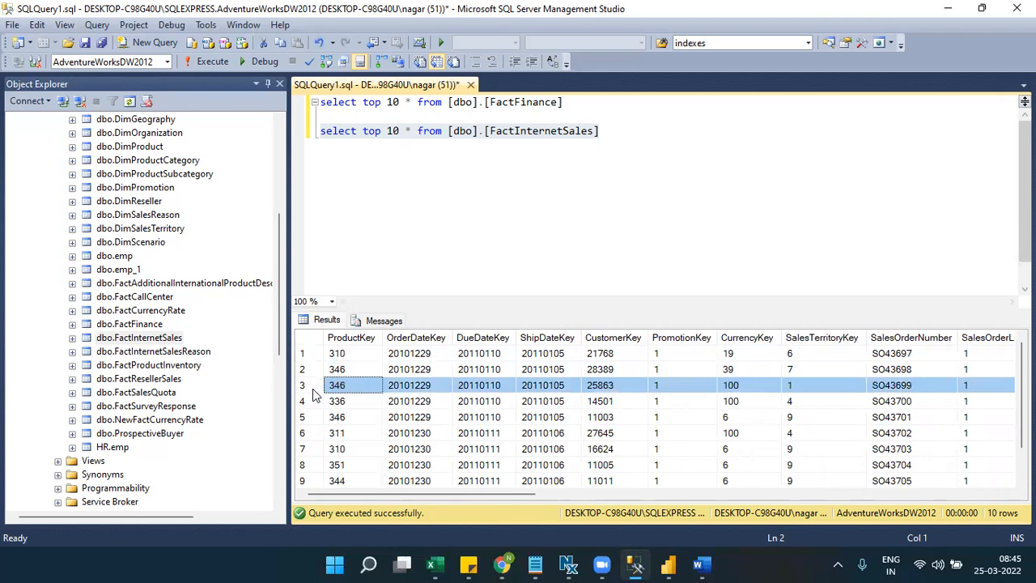
{"action": "left_click", "coordinate": [491, 130]}
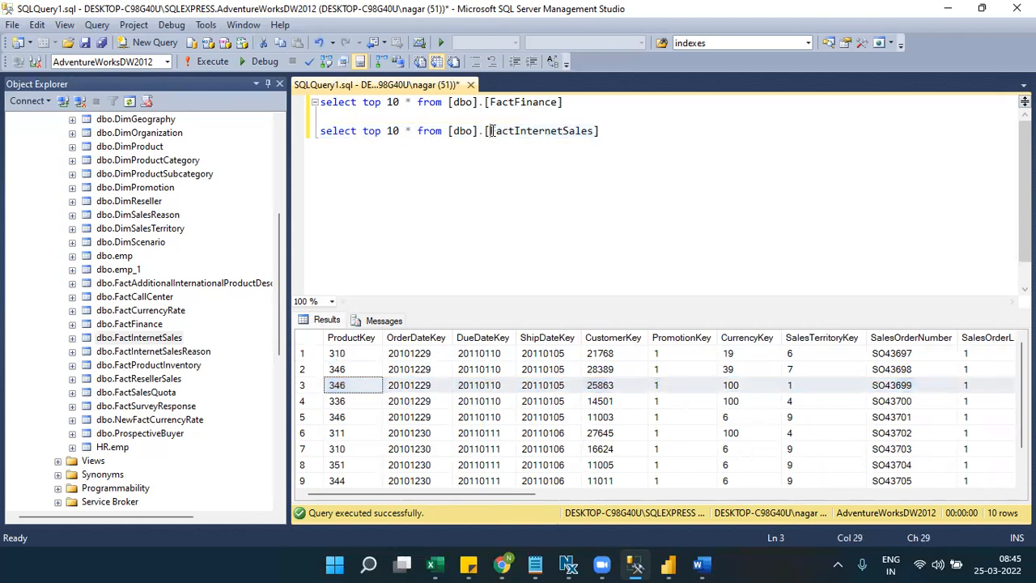
{"action": "left_click_drag", "start_coordinate": [491, 130], "coordinate": [594, 132]}
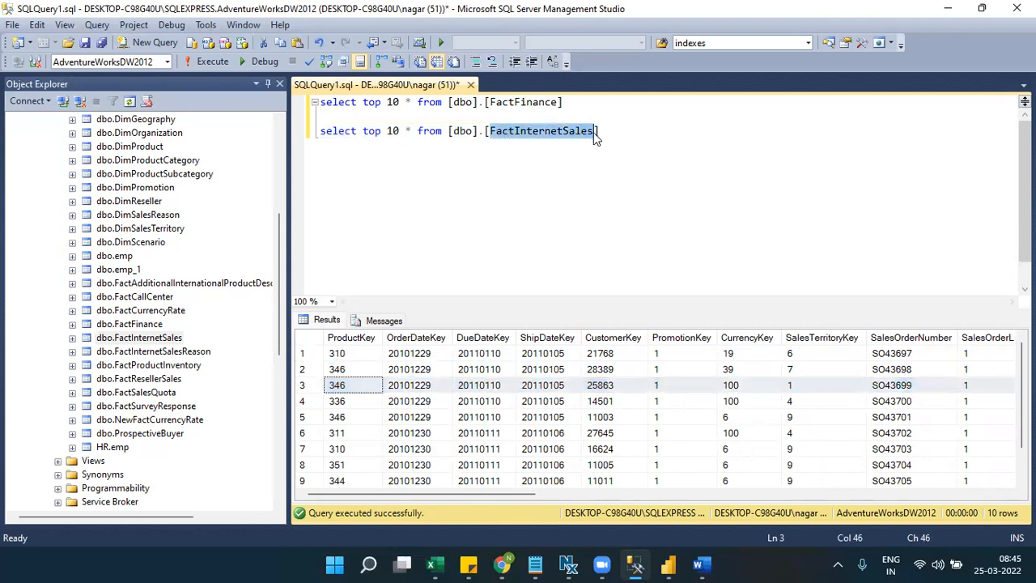
Step: Open a SQL Server database connection in Power BI Desktop, and execute only the FactFinance select statement back in SQL Server Management Studio
{"action": "left_click_drag", "start_coordinate": [558, 102], "coordinate": [322, 103]}
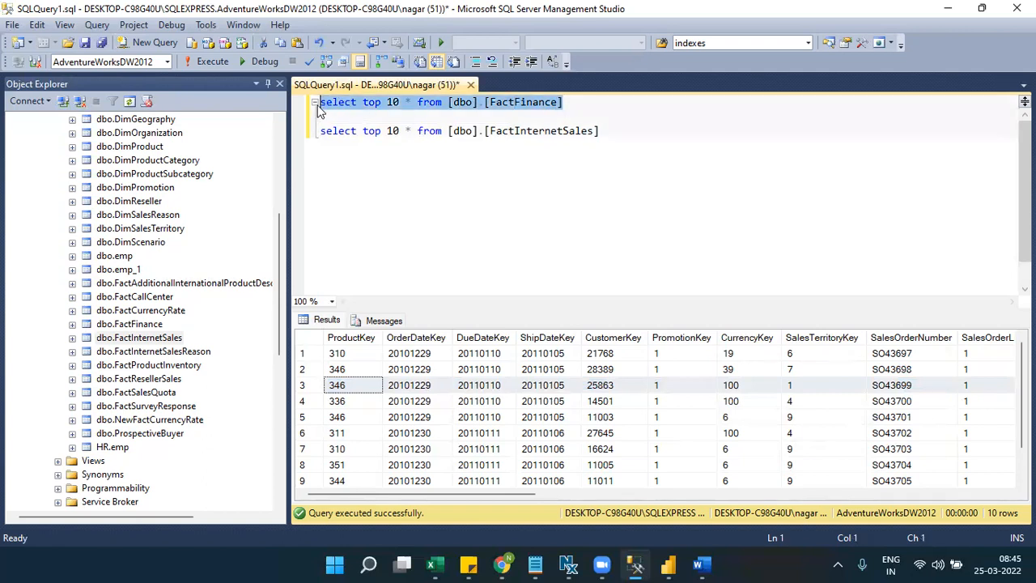
{"action": "left_click", "coordinate": [668, 564]}
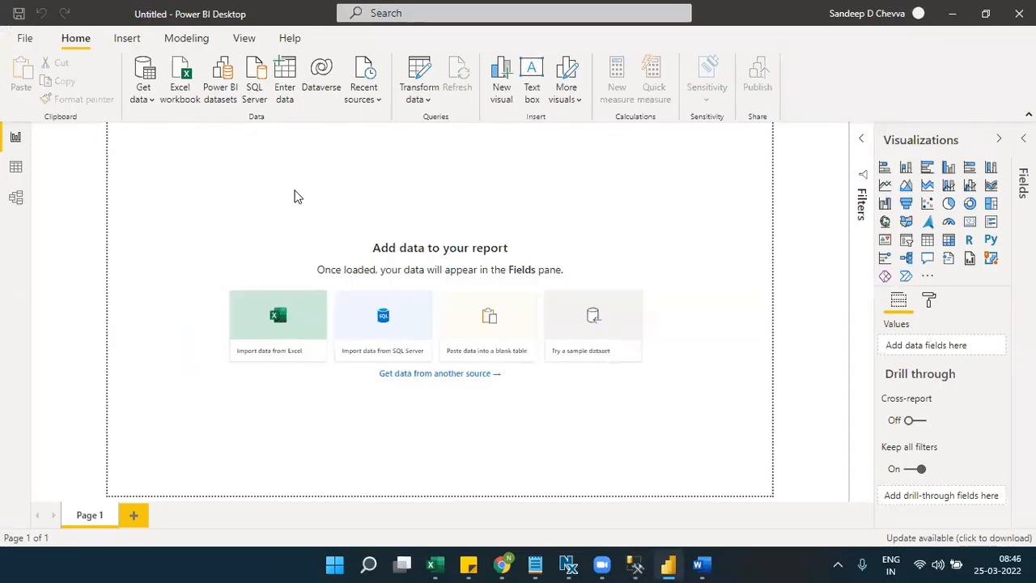
{"action": "left_click", "coordinate": [254, 85]}
{"action": "left_click", "coordinate": [636, 565]}
{"action": "left_click", "coordinate": [195, 69]}
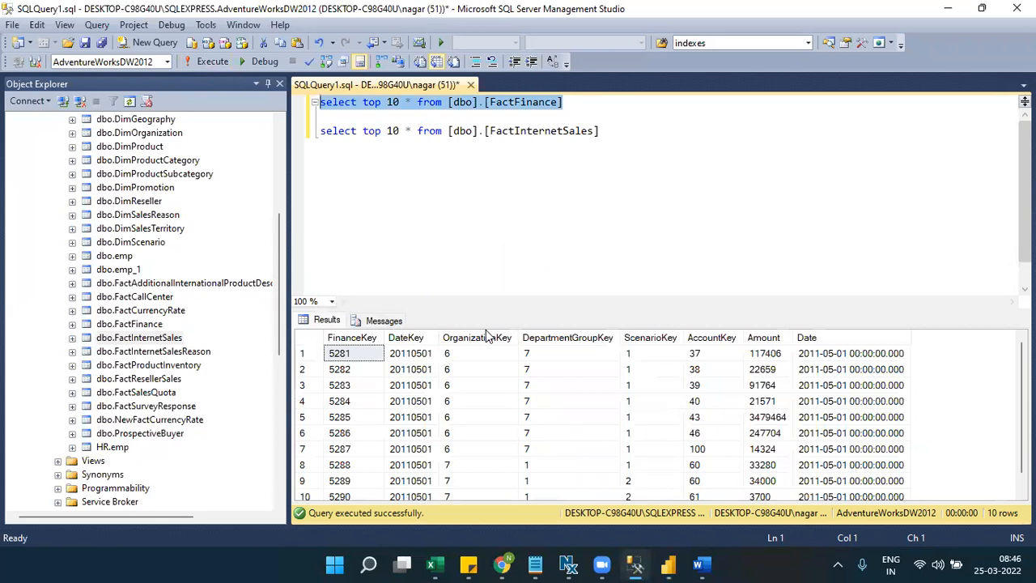
Step: Examine the organization, department group, scenario and account key columns of FactFinance and highlight [dbo].[FactFinance] in the query
{"action": "left_click", "coordinate": [490, 337]}
{"action": "left_click", "coordinate": [553, 338]}
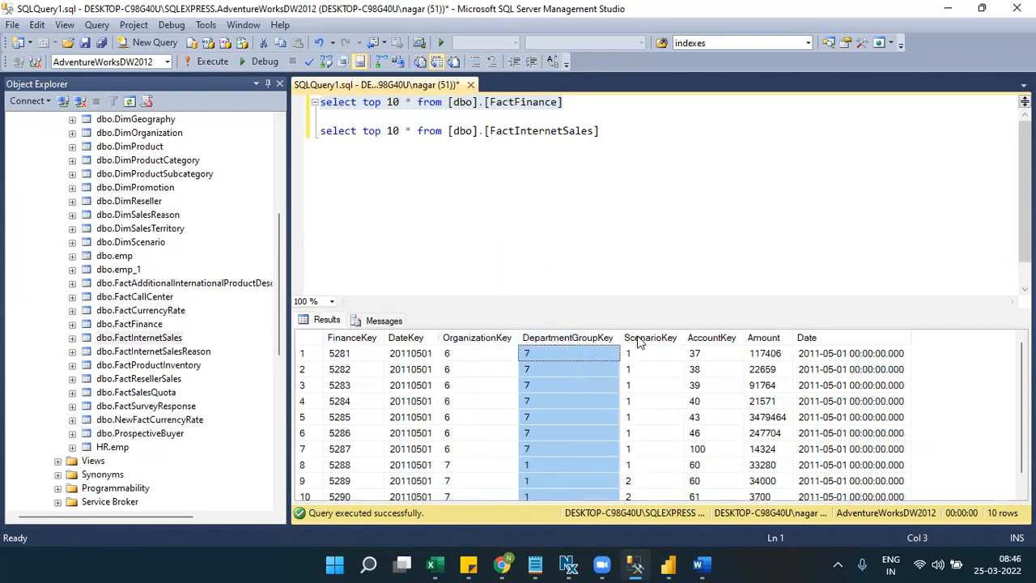
{"action": "left_click", "coordinate": [643, 339]}
{"action": "left_click", "coordinate": [694, 341]}
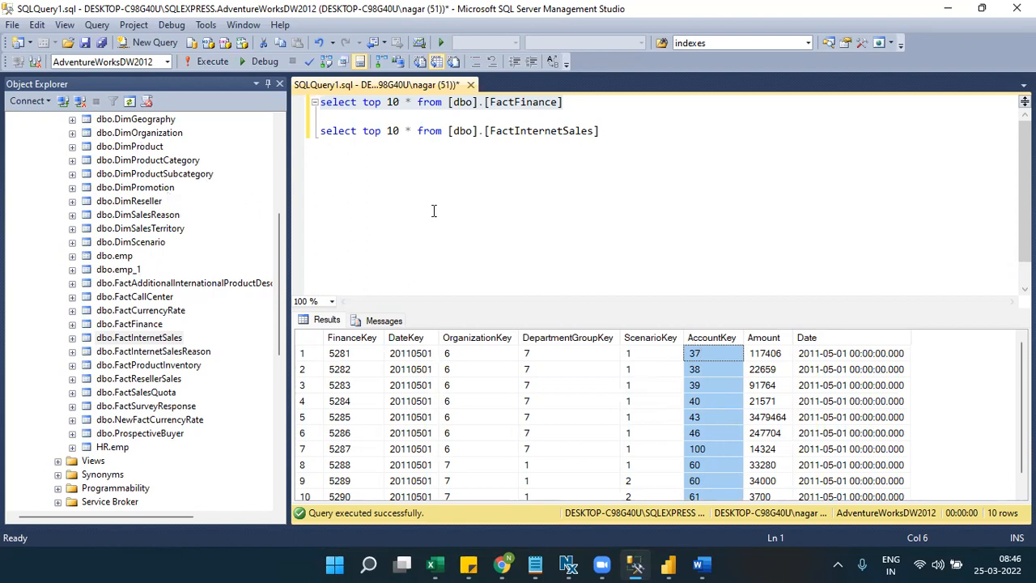
{"action": "left_click_drag", "start_coordinate": [450, 104], "coordinate": [581, 111]}
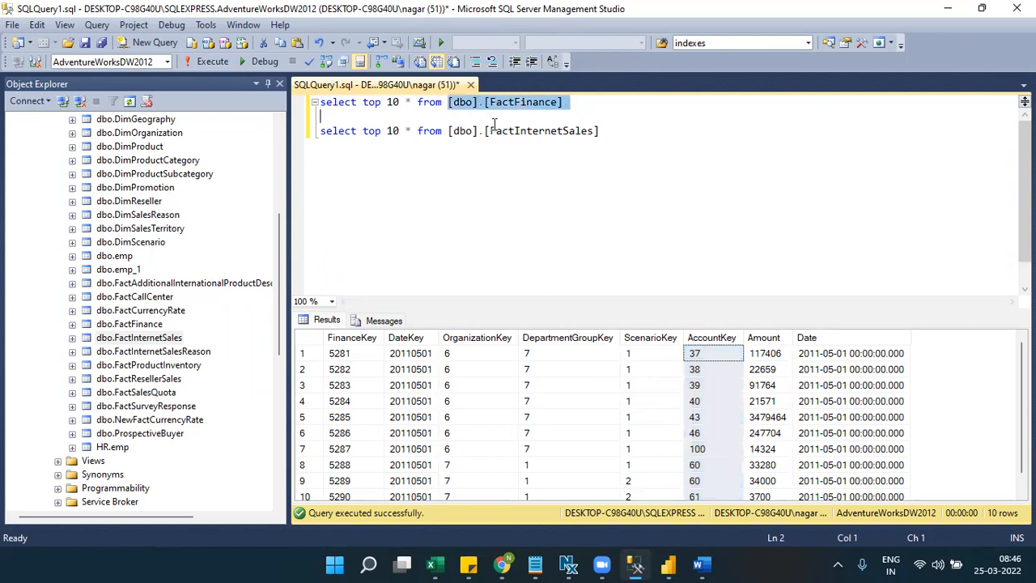
Step: Copy the server name DESKTOP-C98G40U\SQLEXPRESS from the server connection dialog into Power BI Desktop's SQL Server connection, and close the Management Studio dialog
{"action": "left_click", "coordinate": [64, 104]}
{"action": "left_click", "coordinate": [64, 103]}
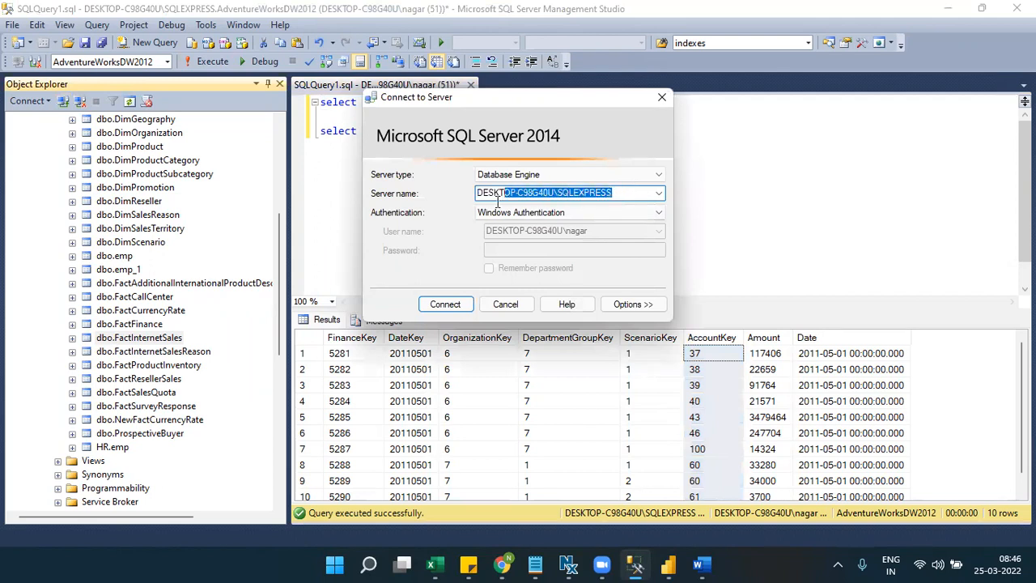
{"action": "left_click", "coordinate": [668, 564]}
{"action": "type", "text": "DESKTOP-C98G40U\\SQLEXPRESS"}
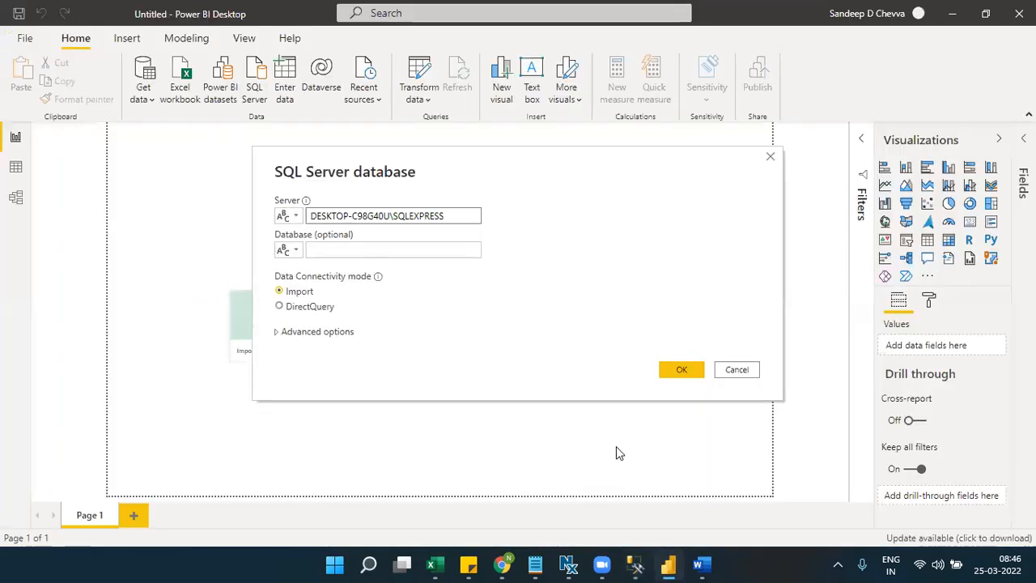
{"action": "left_click", "coordinate": [635, 564]}
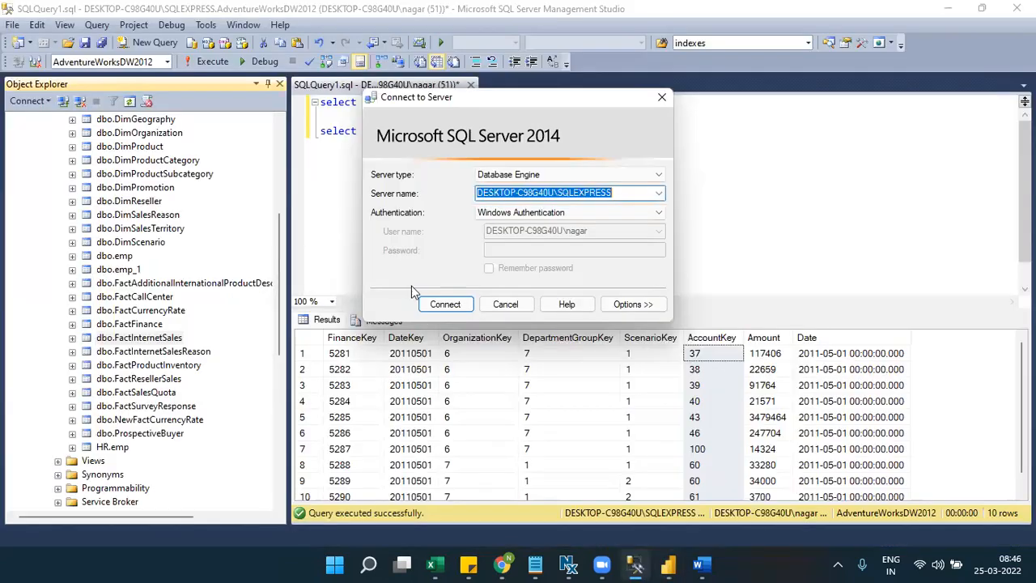
{"action": "left_click", "coordinate": [661, 97]}
{"action": "left_click", "coordinate": [429, 156]}
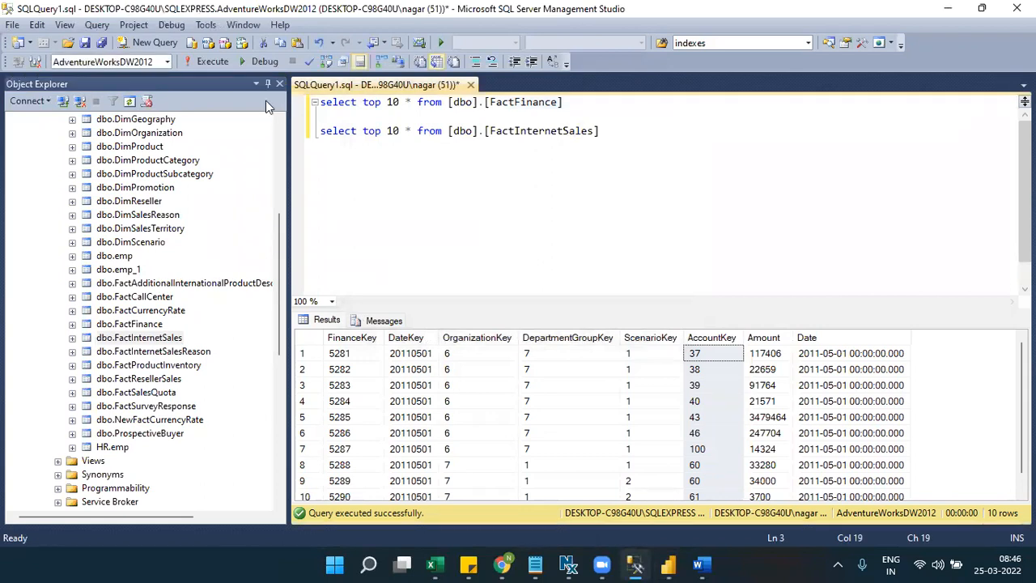
Step: Copy the database name AdventureWorksDW2012 from Management Studio into Power BI Desktop's connection and connect using Import mode
{"action": "left_click", "coordinate": [145, 68]}
{"action": "key", "text": "ctrl+c"}
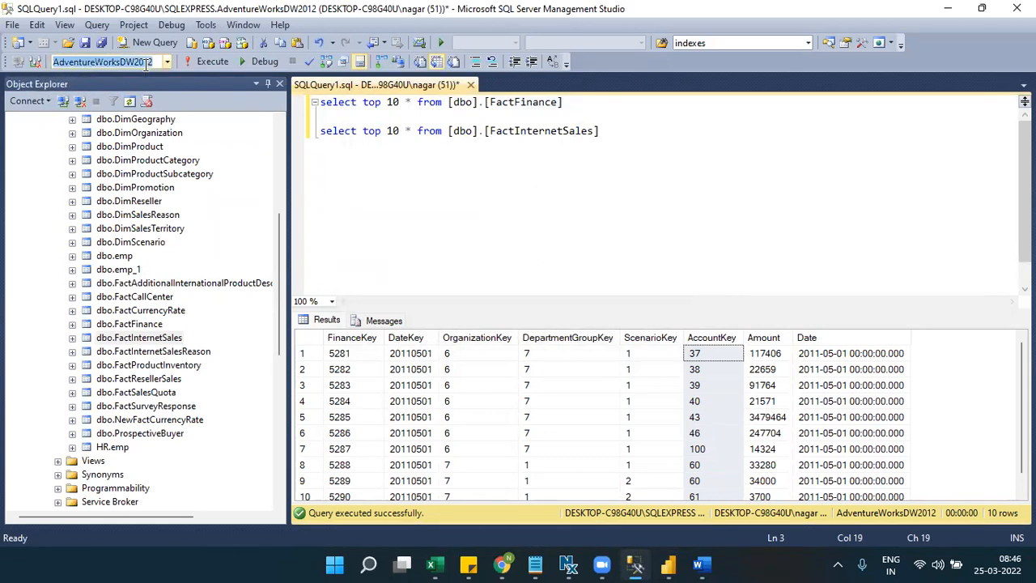
{"action": "left_click", "coordinate": [668, 564]}
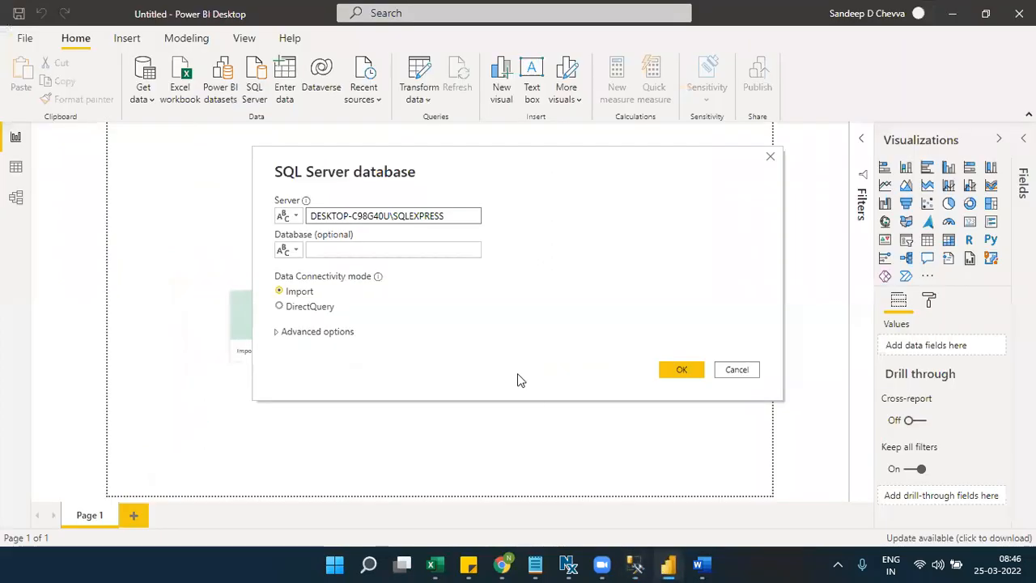
{"action": "left_click", "coordinate": [360, 248]}
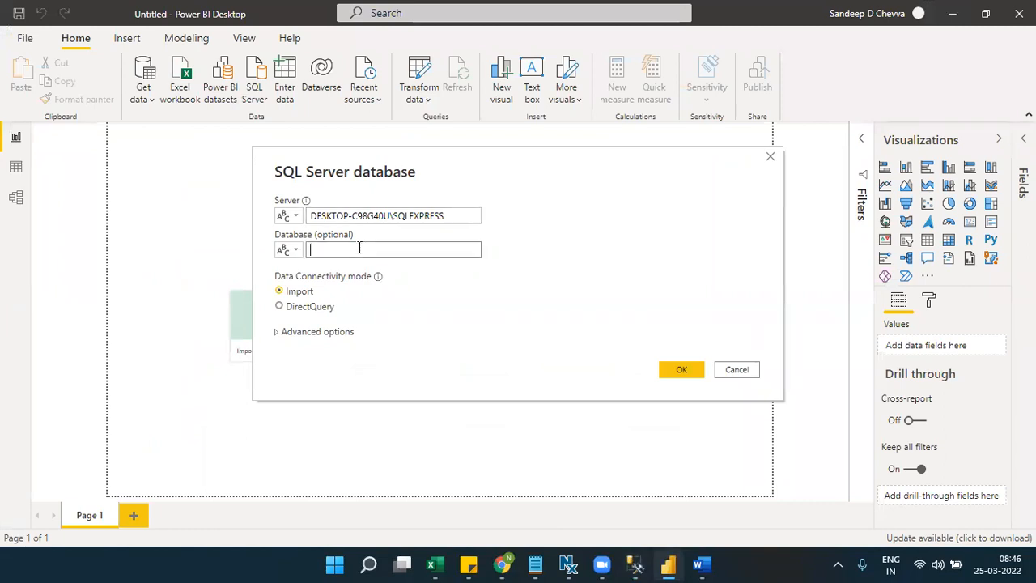
{"action": "key", "text": "ctrl+v"}
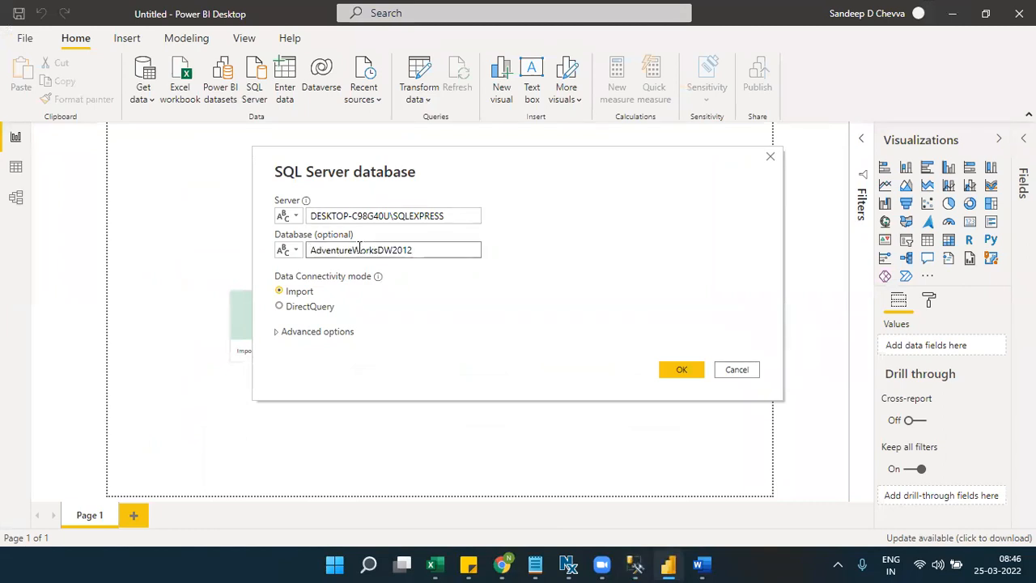
{"action": "left_click", "coordinate": [670, 369]}
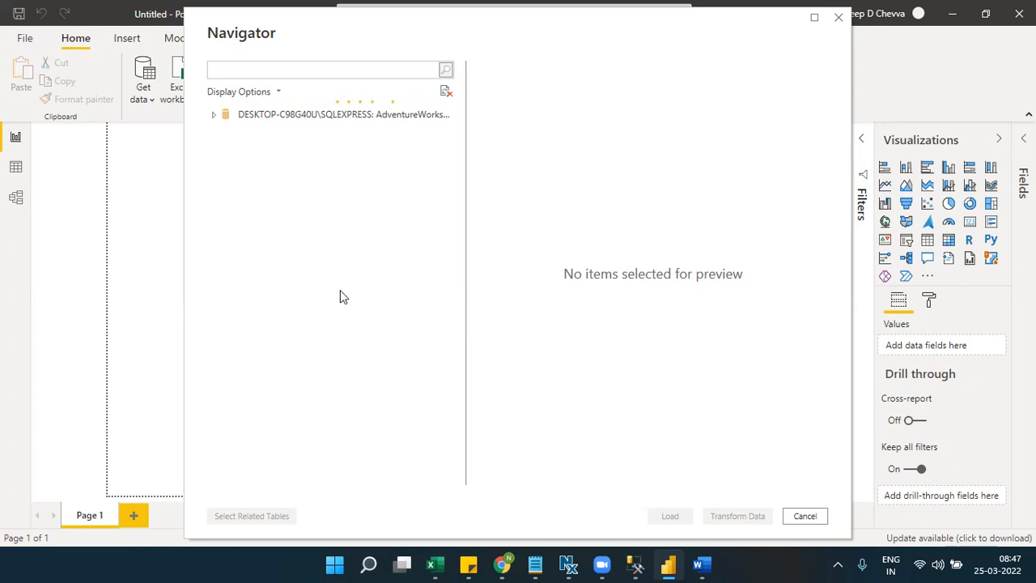
Step: Switch to SQL Server Management Studio and examine the OrganizationKey and the whole first record of FactFinance
{"action": "left_click", "coordinate": [635, 564]}
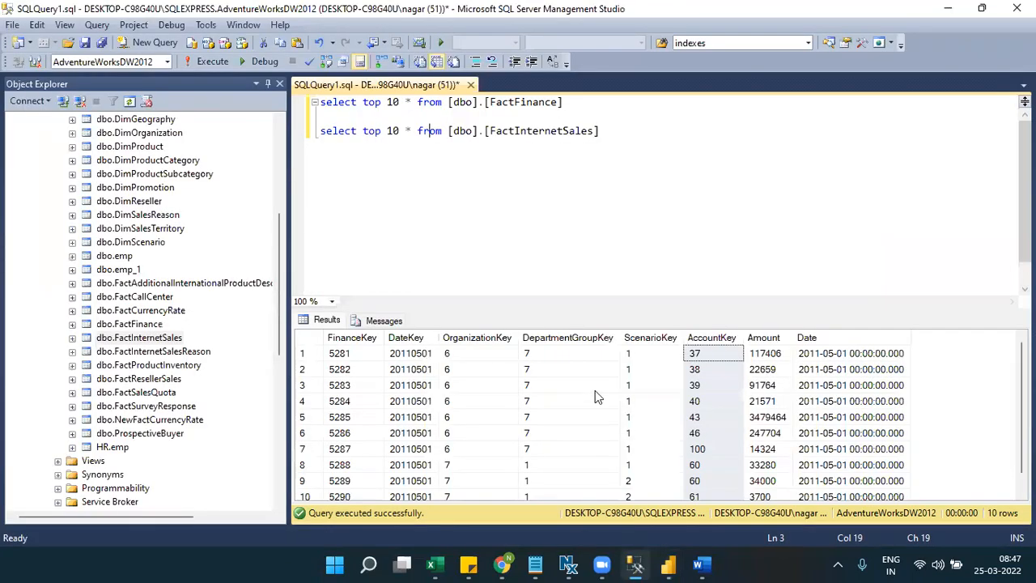
{"action": "left_click", "coordinate": [461, 355]}
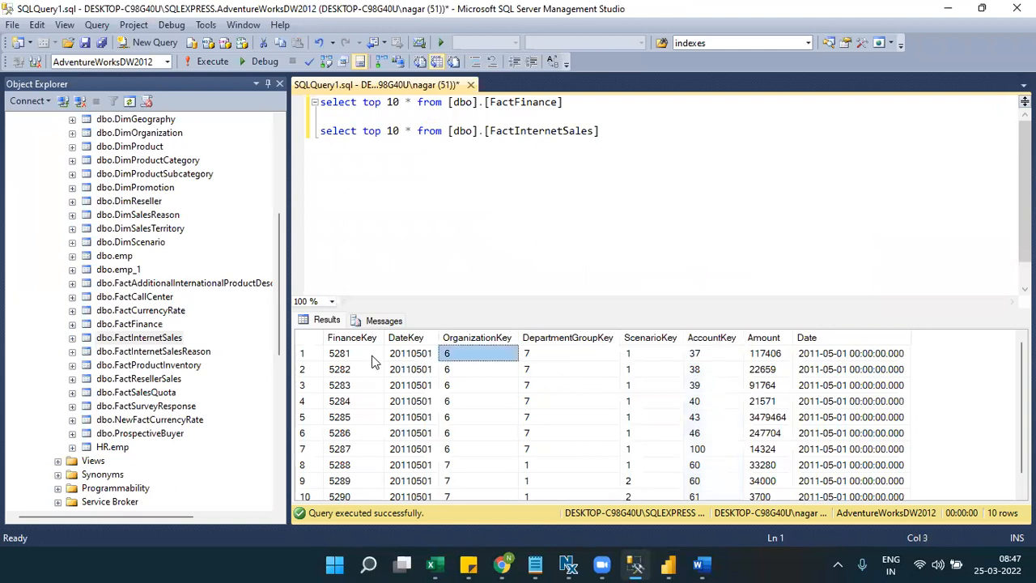
{"action": "left_click", "coordinate": [311, 357]}
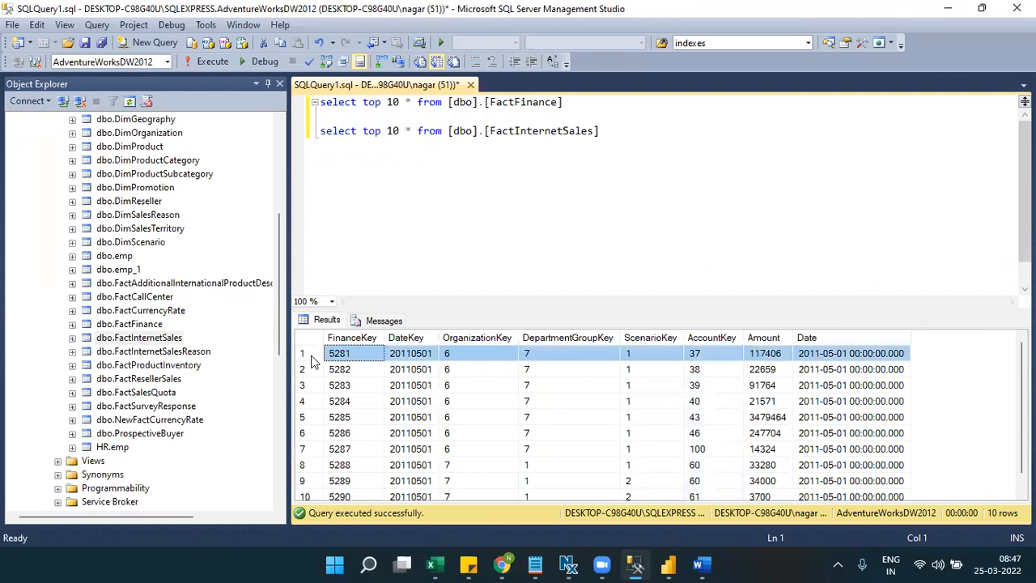
Step: Look through the database's dimension tables, including DimScenario and DimProduct
{"action": "left_click", "coordinate": [134, 242]}
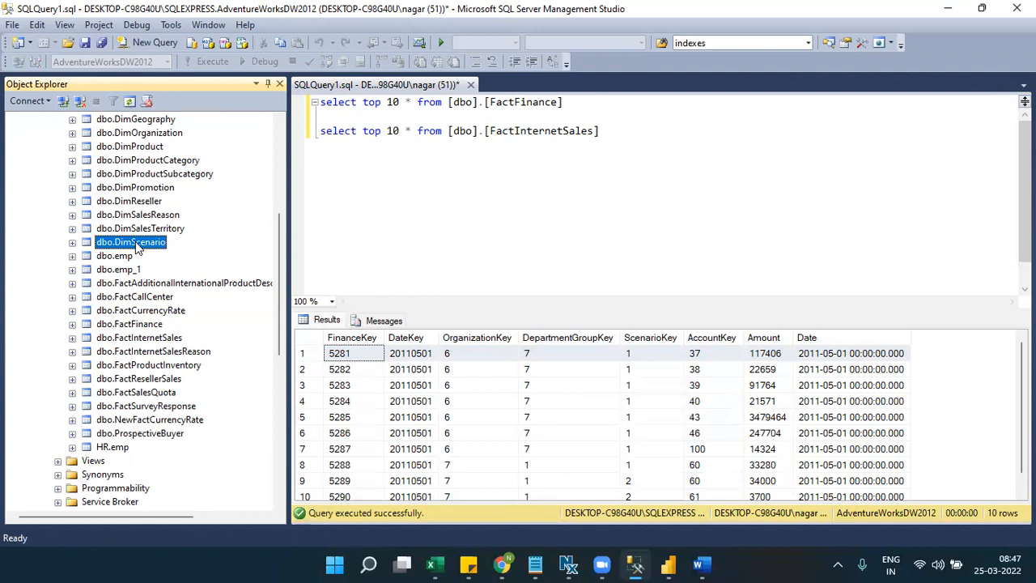
{"action": "left_click", "coordinate": [143, 146]}
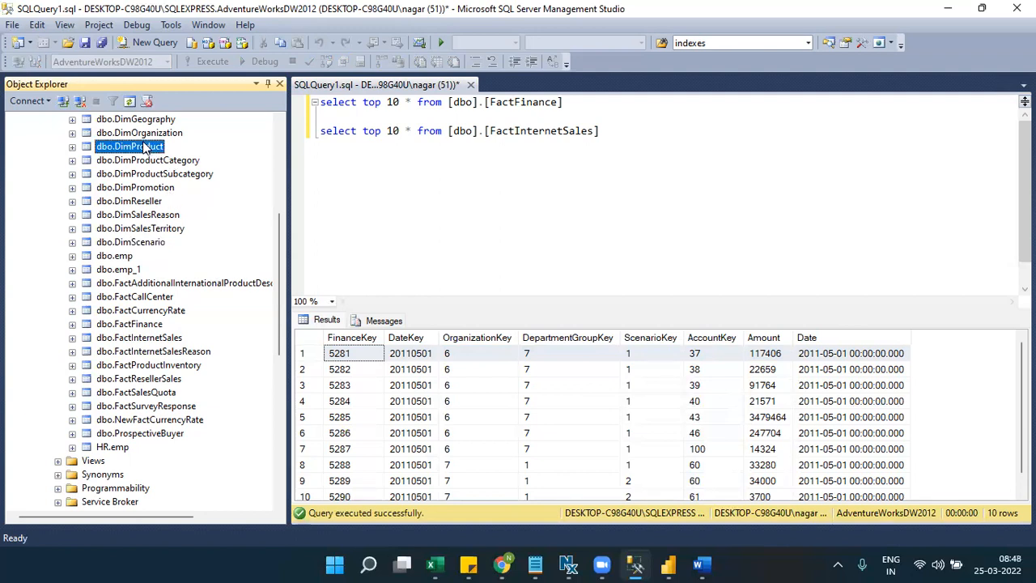
{"action": "left_click", "coordinate": [276, 133]}
{"action": "left_click_drag", "start_coordinate": [276, 133], "coordinate": [274, 238]}
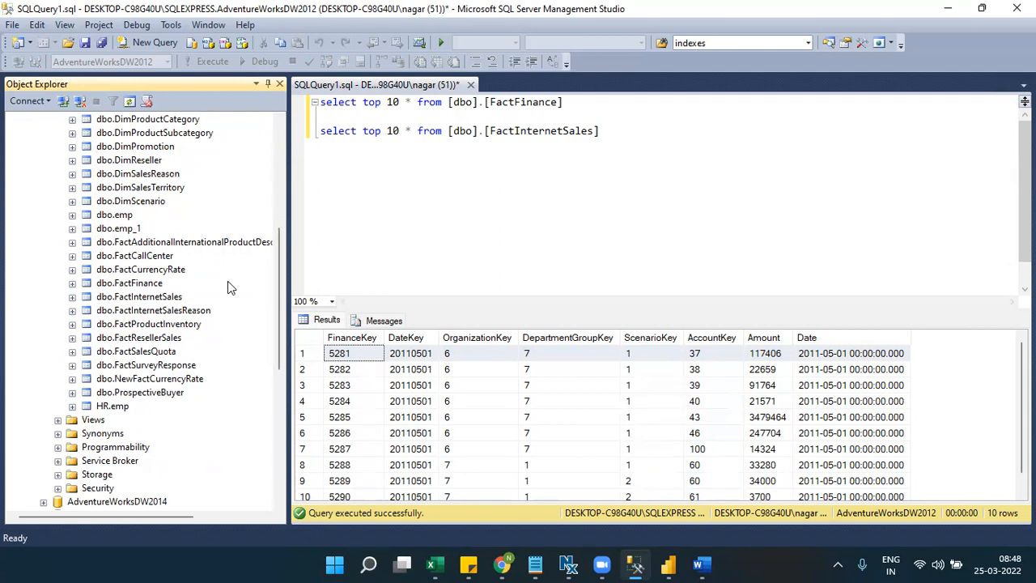
Step: Review the fact tables FactCallCenter, FactFinance, FactInternetSales, FactProductInventory, FactSalesQuota and FactSurveyResponse in the database's table list
{"action": "left_click", "coordinate": [146, 260]}
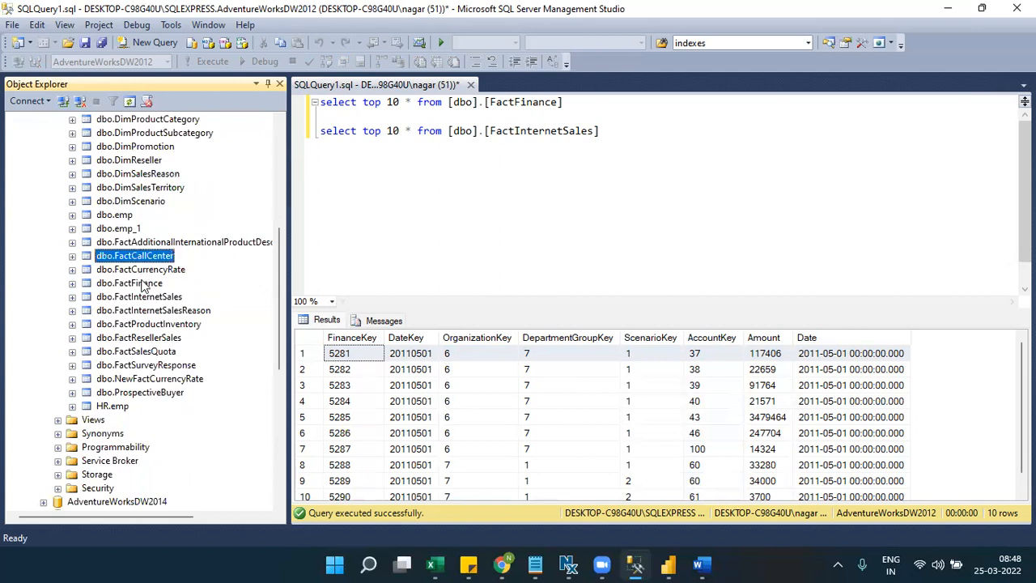
{"action": "left_click", "coordinate": [143, 284]}
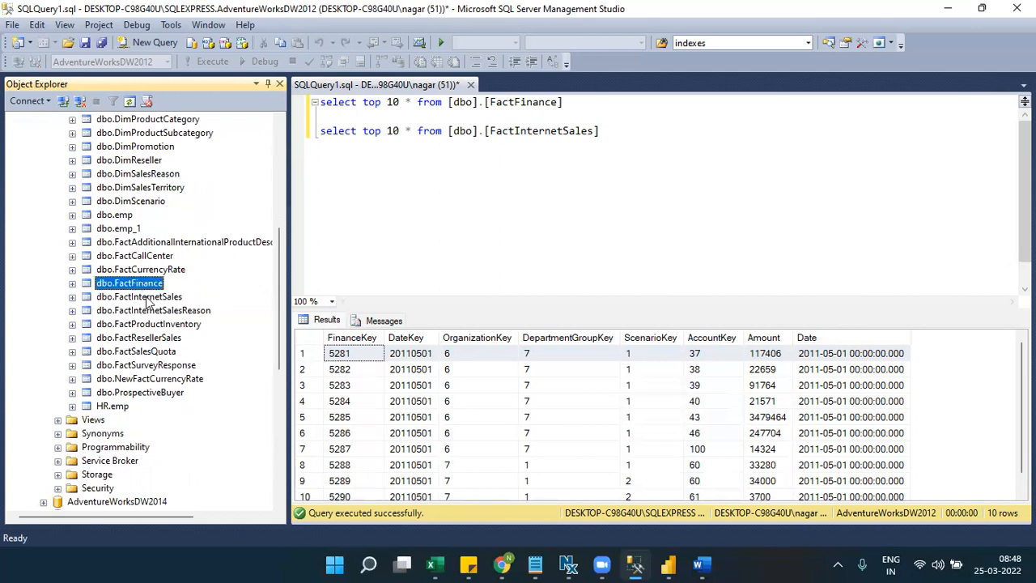
{"action": "left_click", "coordinate": [146, 297]}
{"action": "left_click", "coordinate": [148, 324]}
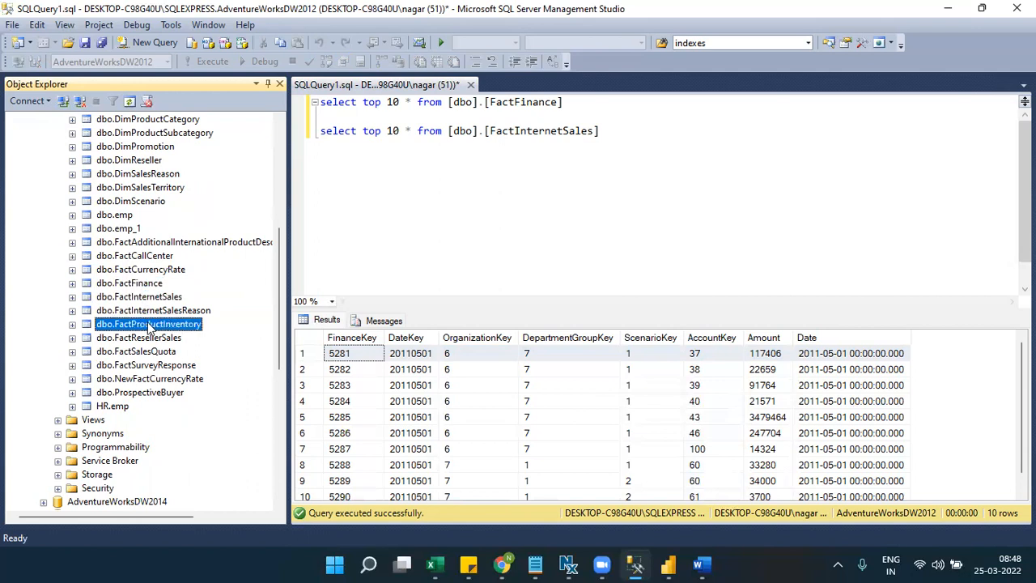
{"action": "left_click", "coordinate": [148, 351]}
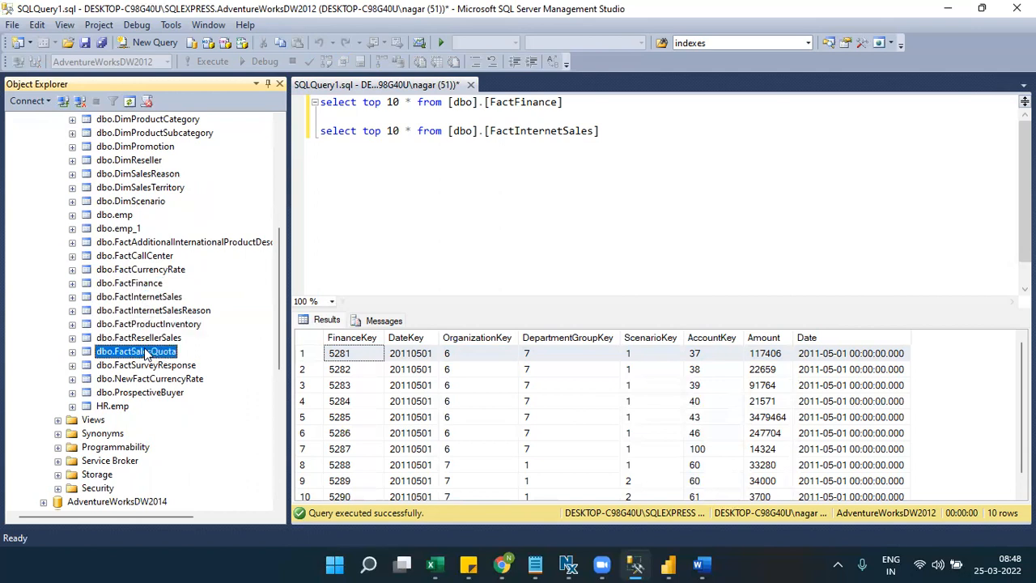
{"action": "left_click", "coordinate": [147, 367]}
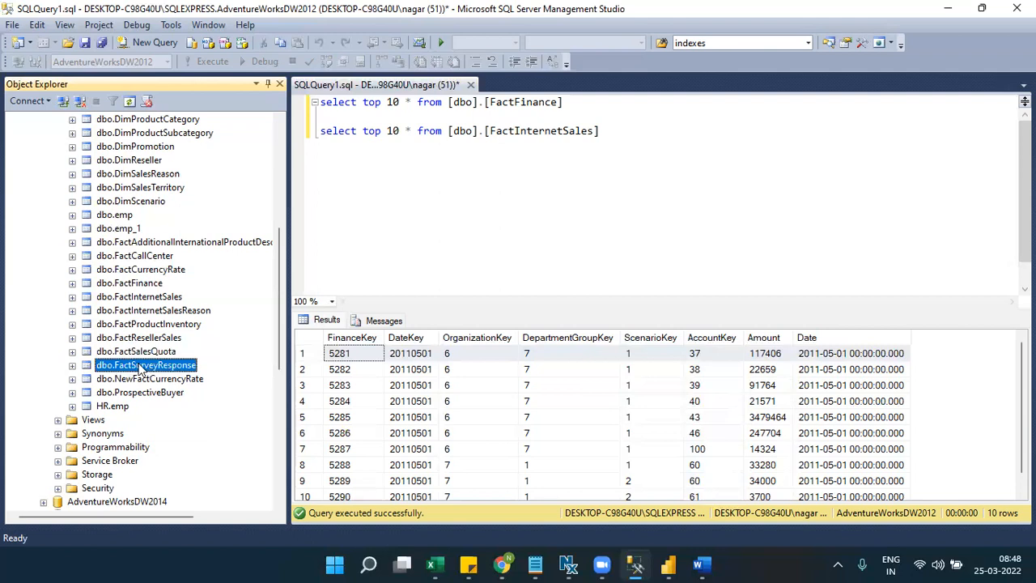
Step: Add "select top 10 * from [dbo].[FactSurveyResponse]" on a new line below the FactInternetSales query and execute only that statement
{"action": "left_click_drag", "start_coordinate": [139, 367], "coordinate": [603, 137]}
{"action": "left_click", "coordinate": [603, 138]}
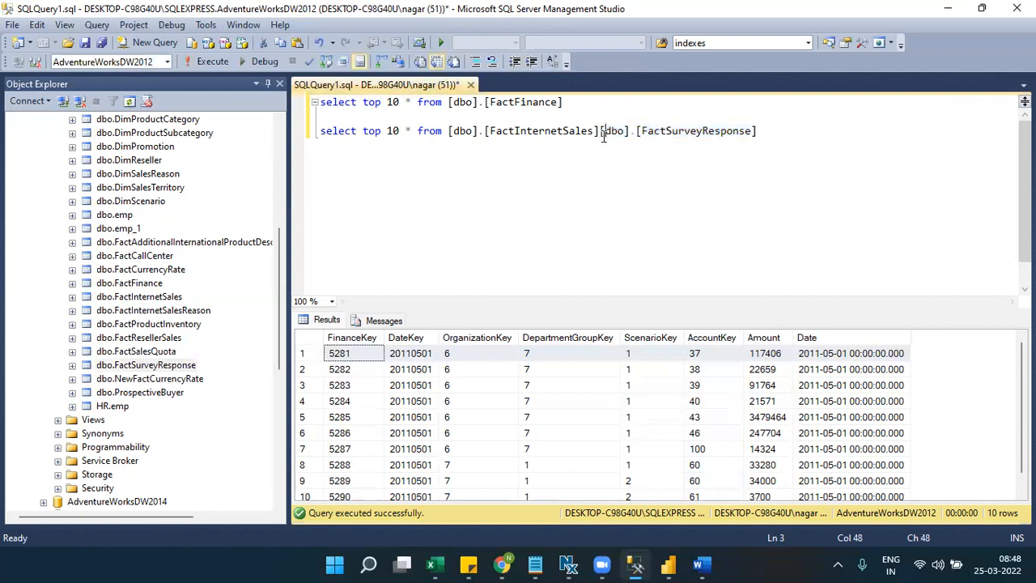
{"action": "key", "text": "Return"}
{"action": "type", "text": "select "}
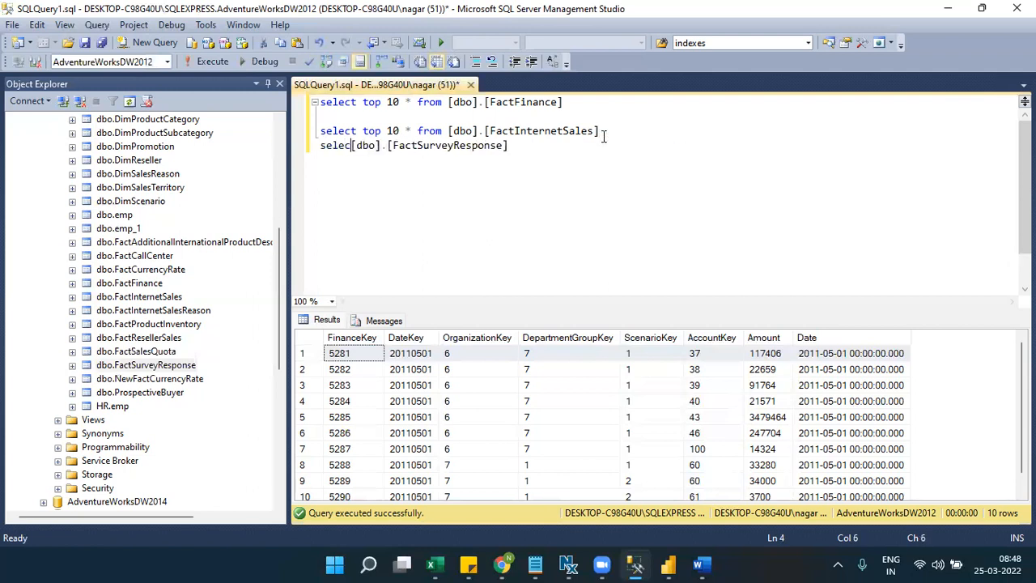
{"action": "type", "text": "top 10 * from"}
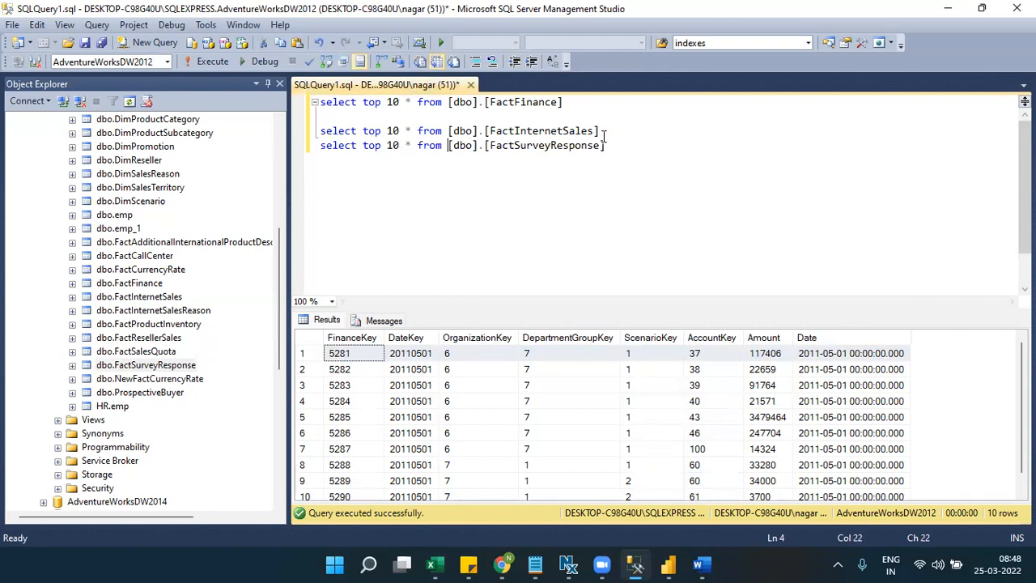
{"action": "left_click_drag", "start_coordinate": [607, 146], "coordinate": [302, 161]}
{"action": "left_click", "coordinate": [212, 63]}
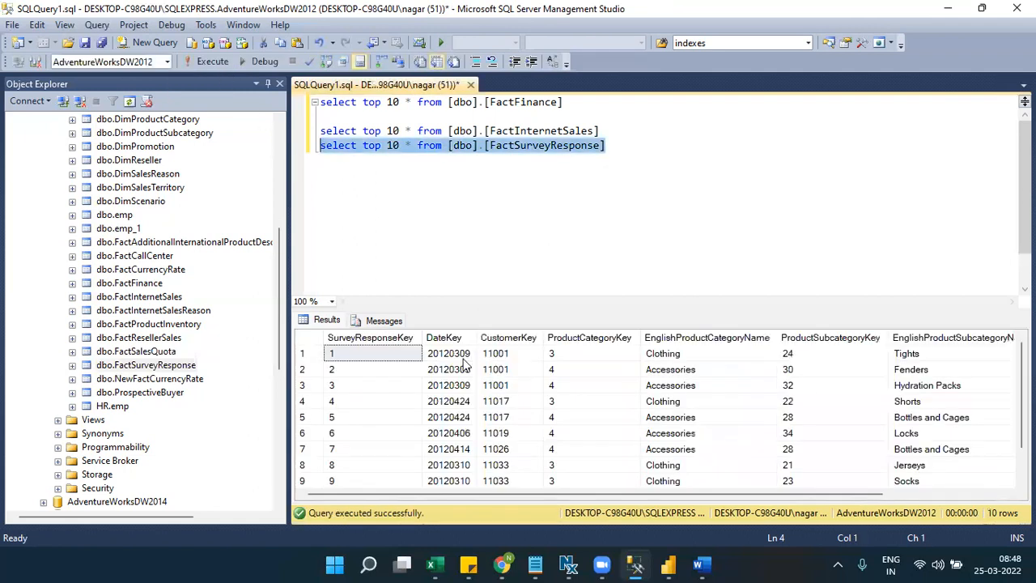
Step: Examine the survey response, date and customer keys and the English product category name in the FactSurveyResponse results
{"action": "left_click", "coordinate": [508, 337]}
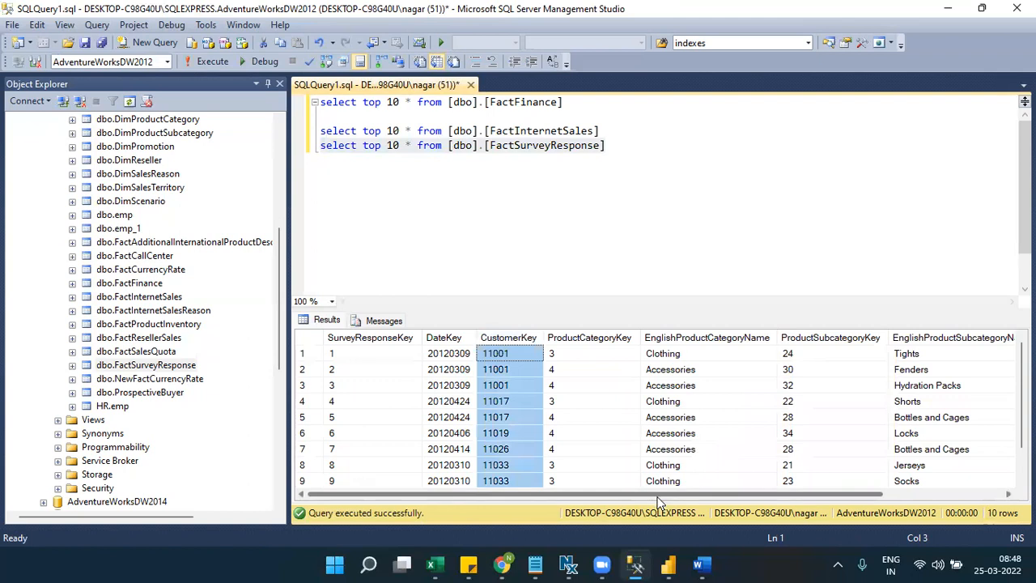
{"action": "left_click_drag", "start_coordinate": [657, 496], "coordinate": [616, 492]}
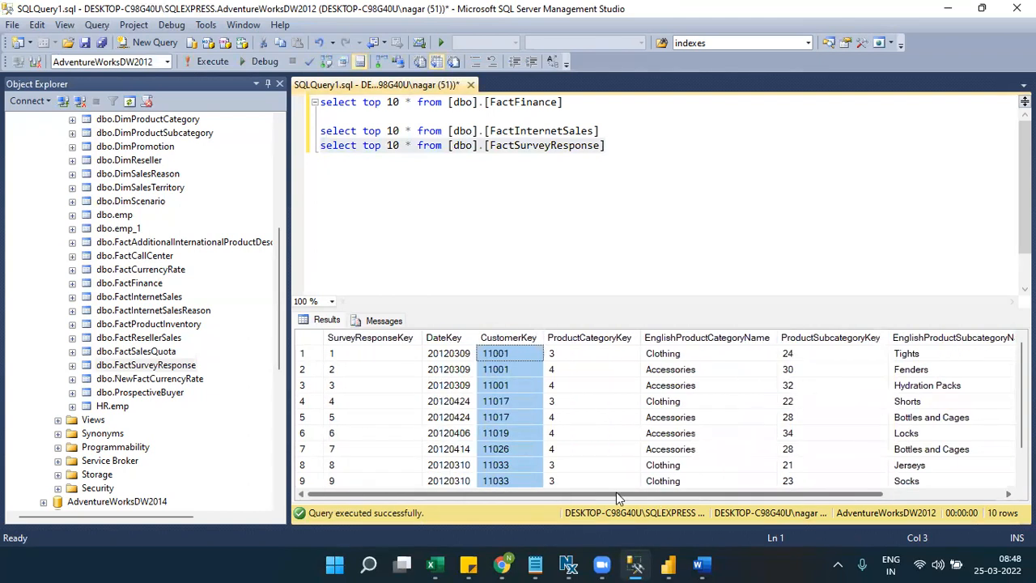
{"action": "left_click", "coordinate": [387, 341]}
{"action": "left_click", "coordinate": [448, 356]}
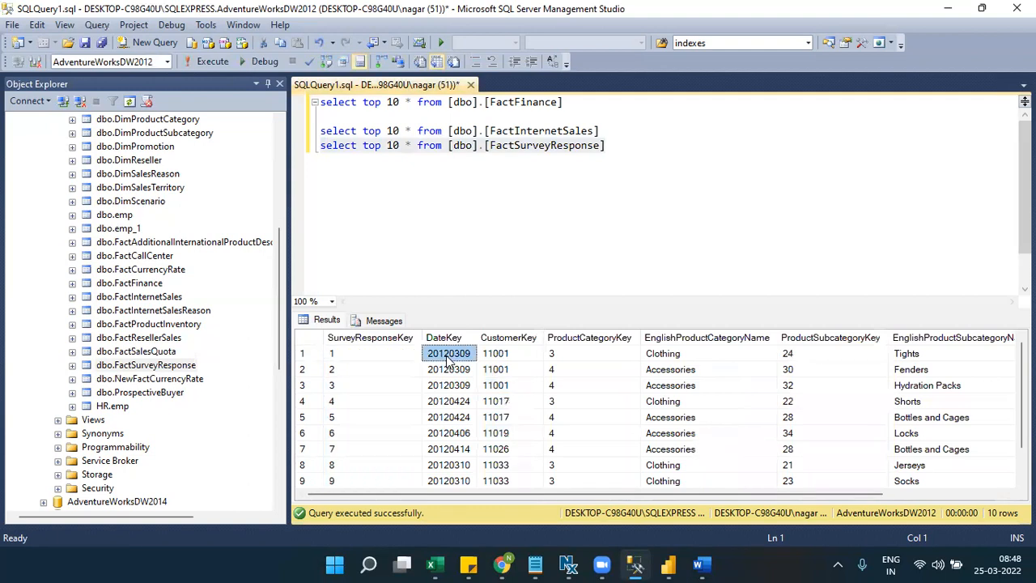
{"action": "left_click", "coordinate": [498, 358]}
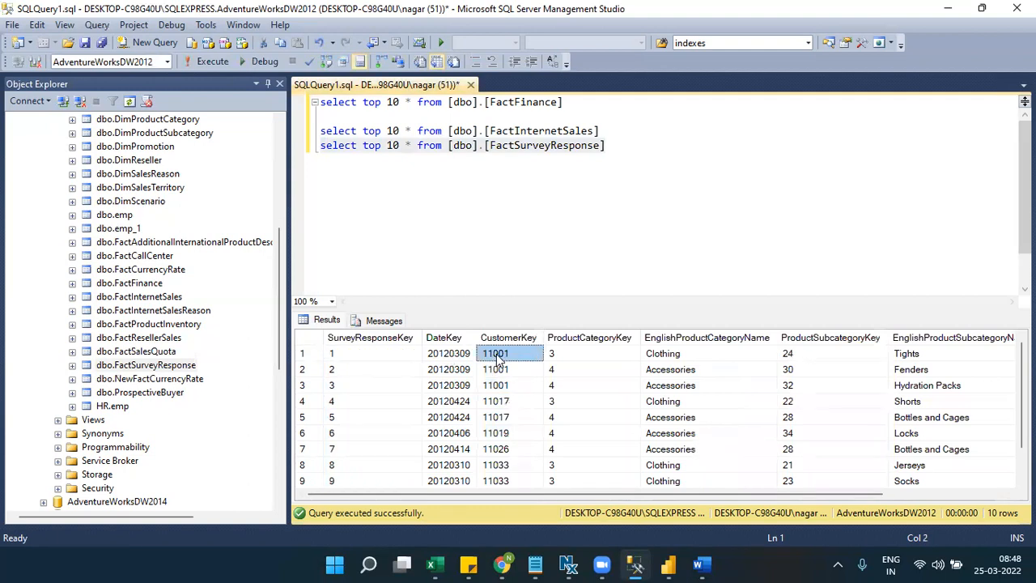
{"action": "left_click", "coordinate": [657, 354]}
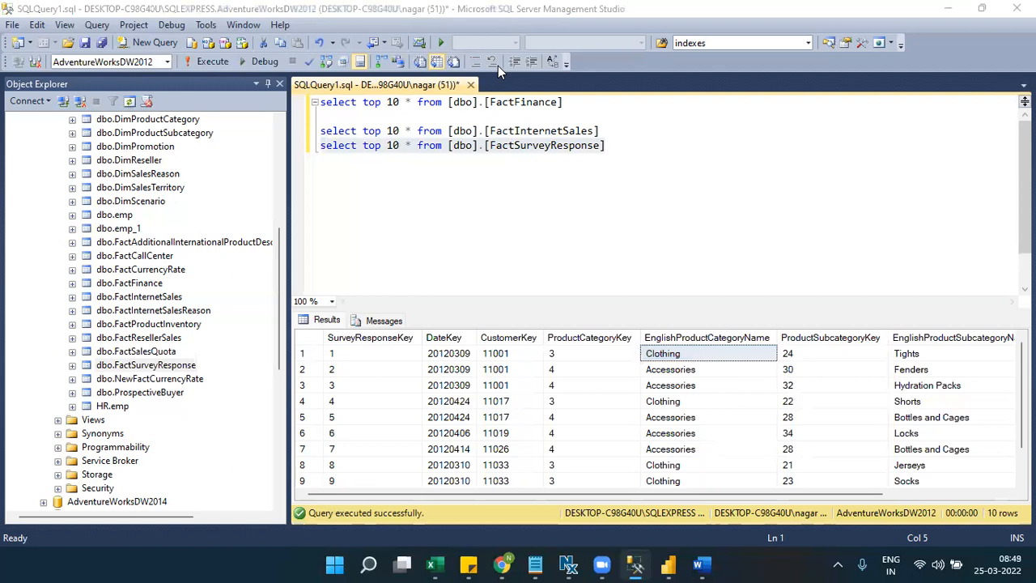
Step: Collapse the AdventureWorksDW2012 database in the object tree, leaving the three fact table queries unchanged
{"action": "left_click", "coordinate": [638, 144]}
{"action": "left_click_drag", "start_coordinate": [638, 145], "coordinate": [320, 157]}
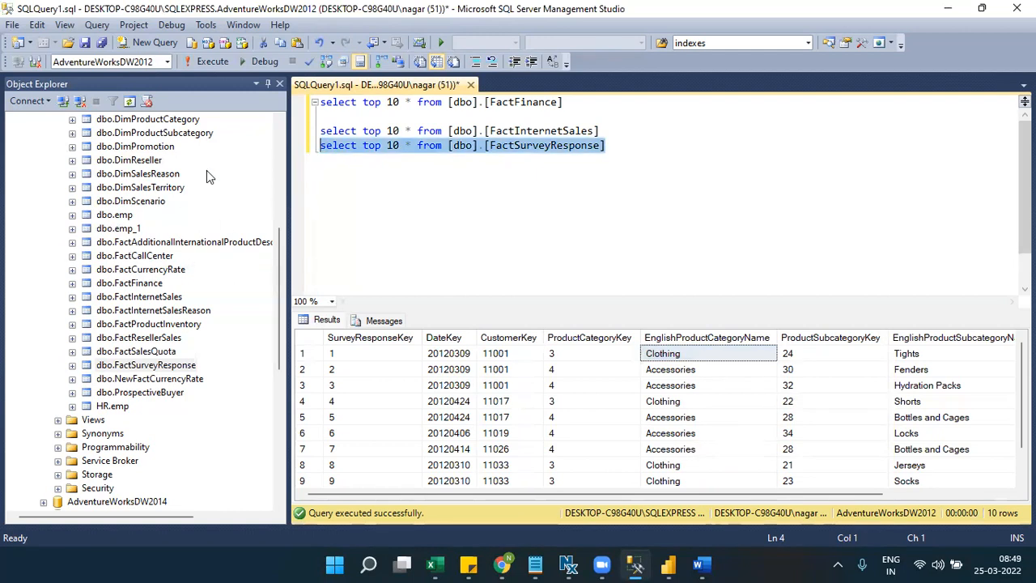
{"action": "left_click", "coordinate": [279, 128]}
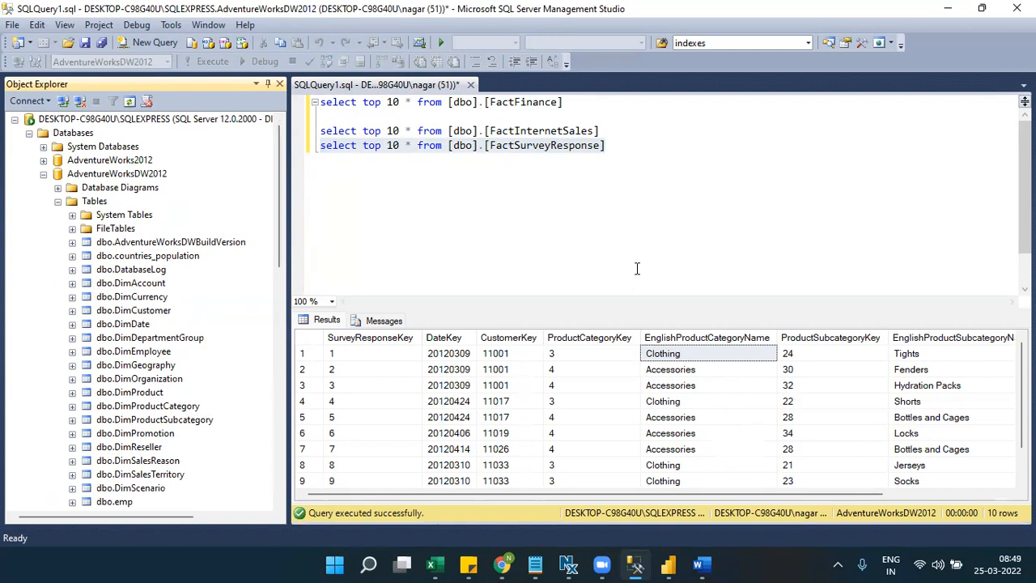
{"action": "left_click", "coordinate": [659, 221]}
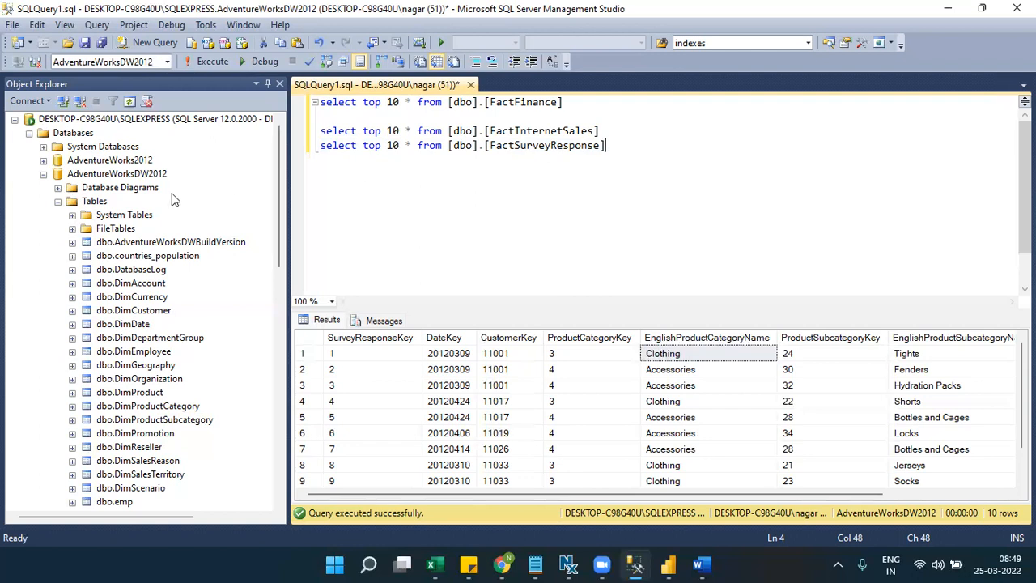
{"action": "left_click", "coordinate": [43, 174]}
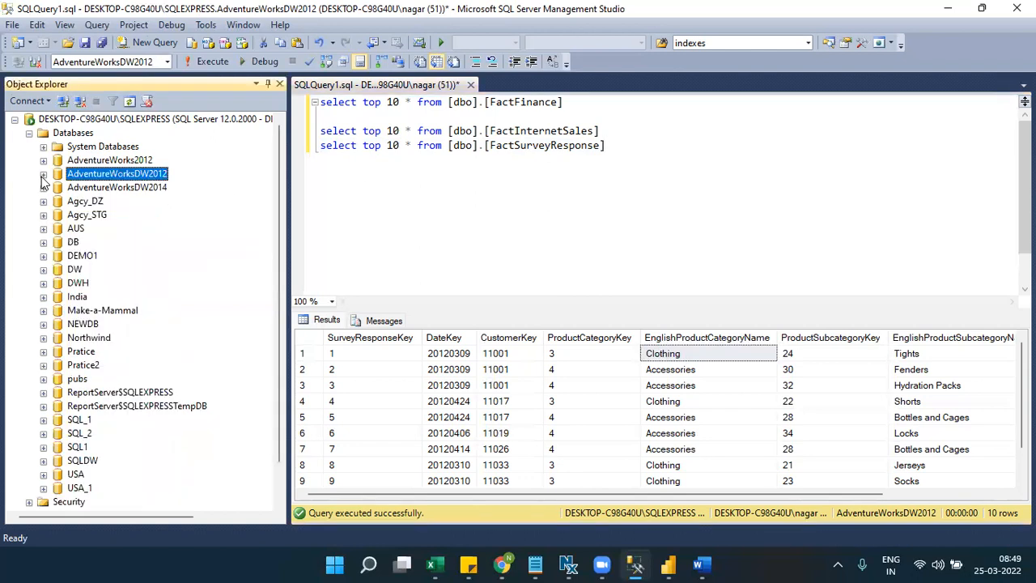
{"action": "left_click", "coordinate": [564, 184]}
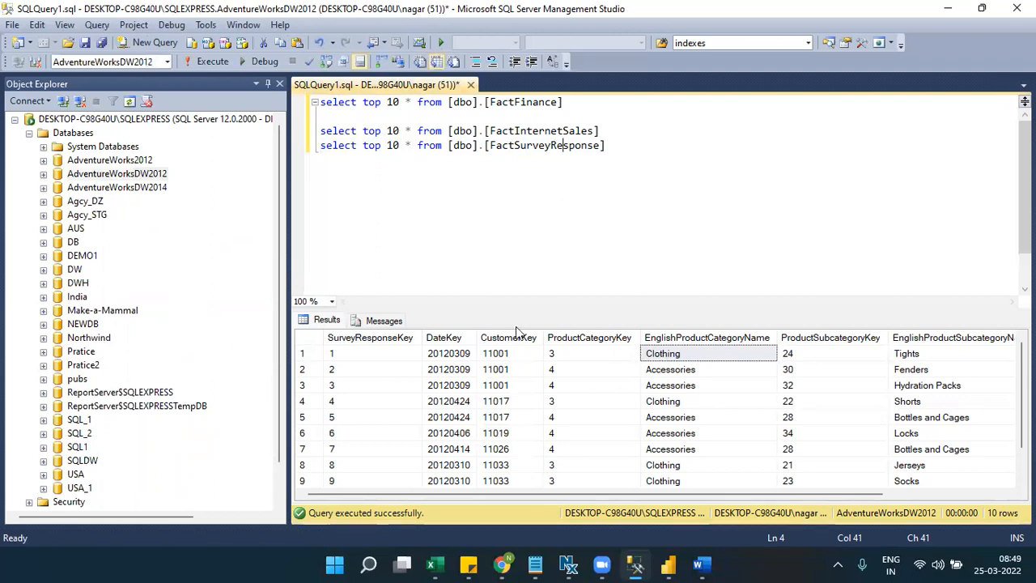
{"action": "left_click", "coordinate": [668, 564]}
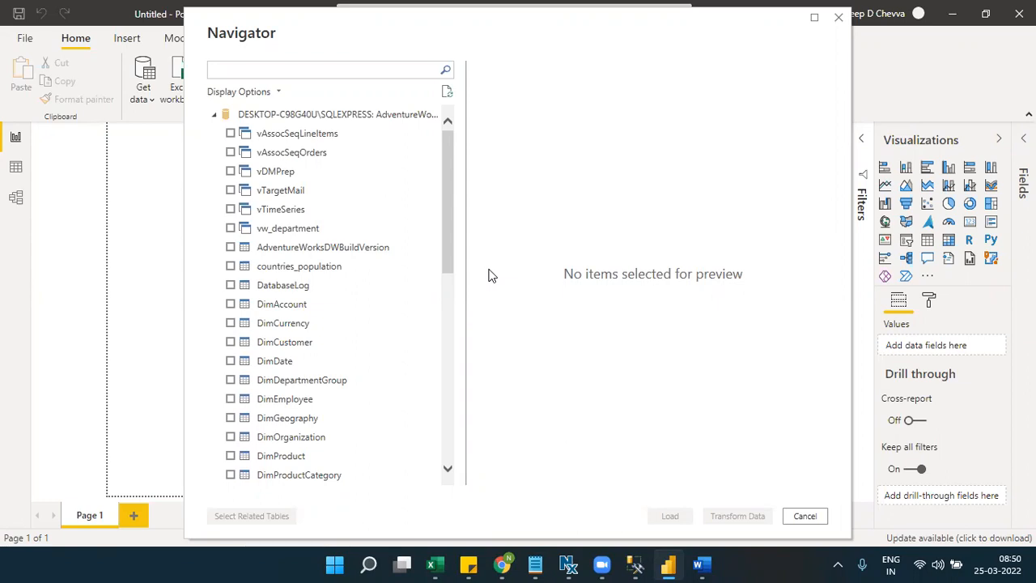
{"action": "left_click", "coordinate": [635, 564]}
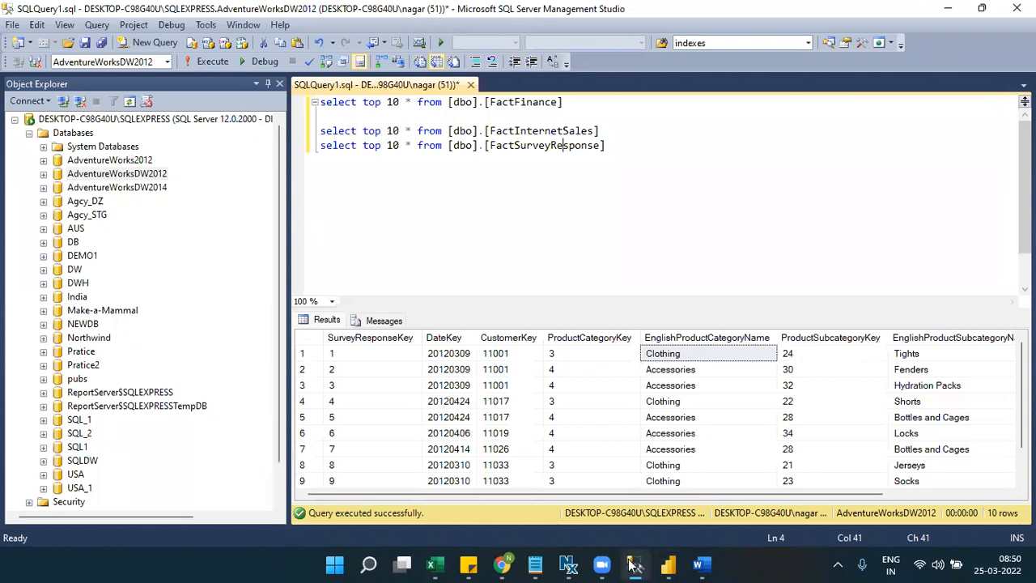
{"action": "left_click", "coordinate": [634, 564]}
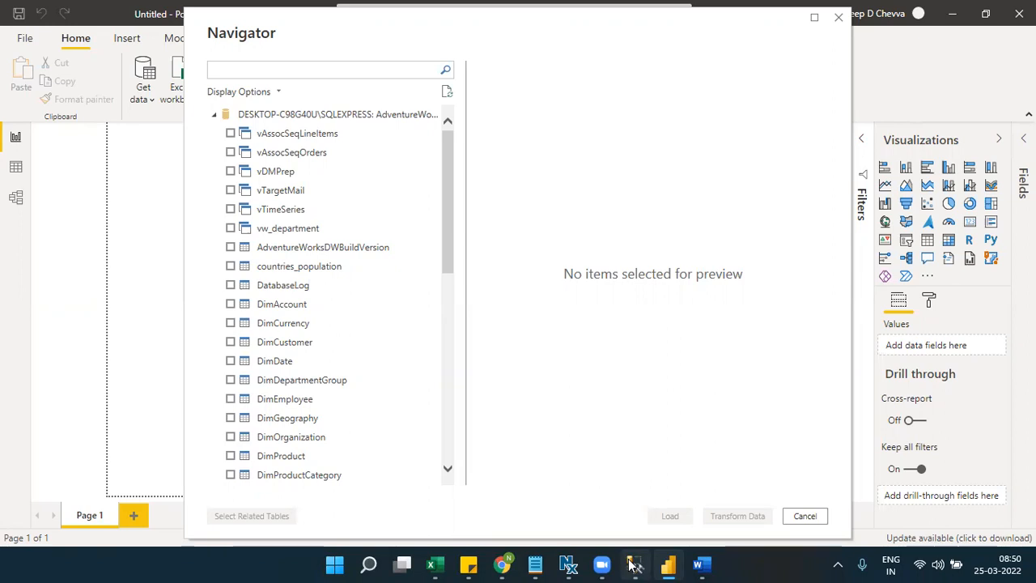
{"action": "left_click", "coordinate": [634, 564]}
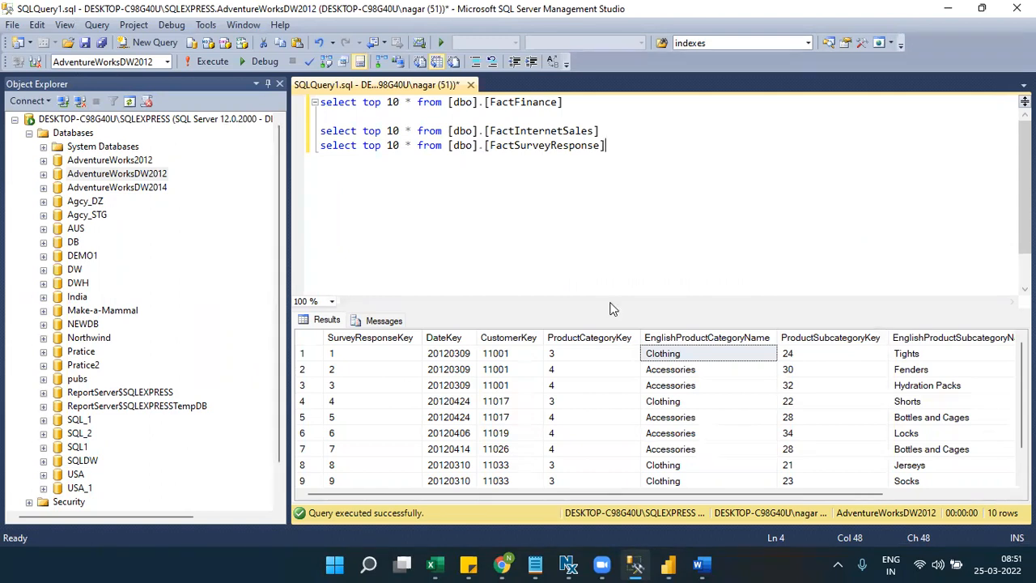
{"action": "left_click", "coordinate": [667, 565]}
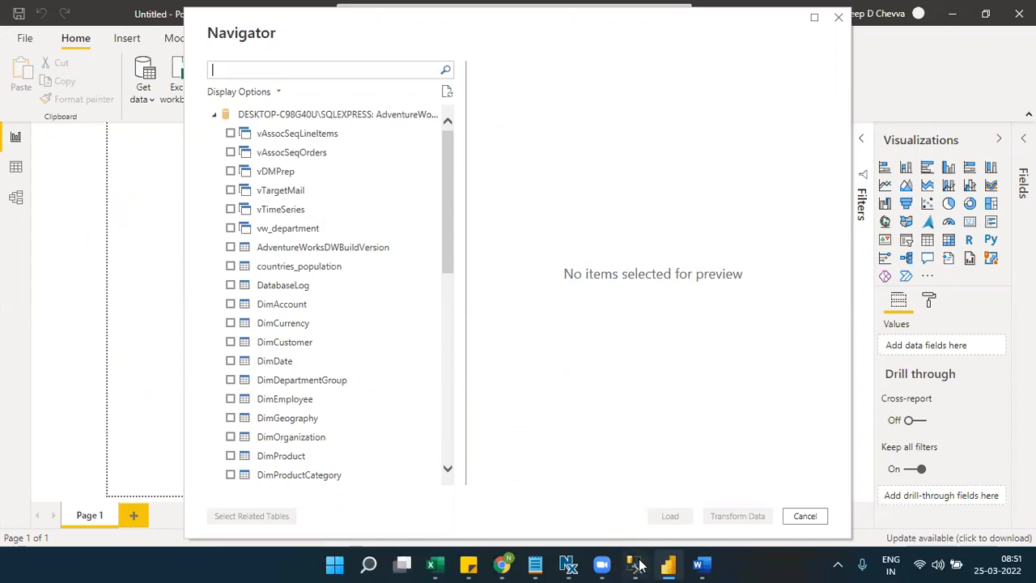
{"action": "left_click", "coordinate": [637, 565]}
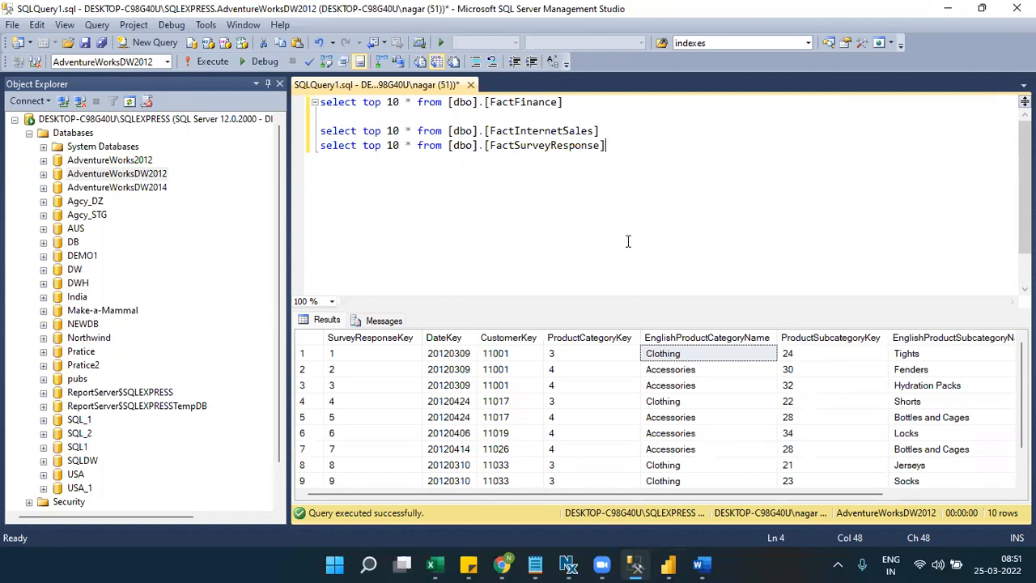
Step: Switch to Power BI Desktop and select the FactFinance table for import from the AdventureWorksDW2012 table list
{"action": "left_click", "coordinate": [668, 564]}
{"action": "left_click_drag", "start_coordinate": [446, 261], "coordinate": [453, 324]}
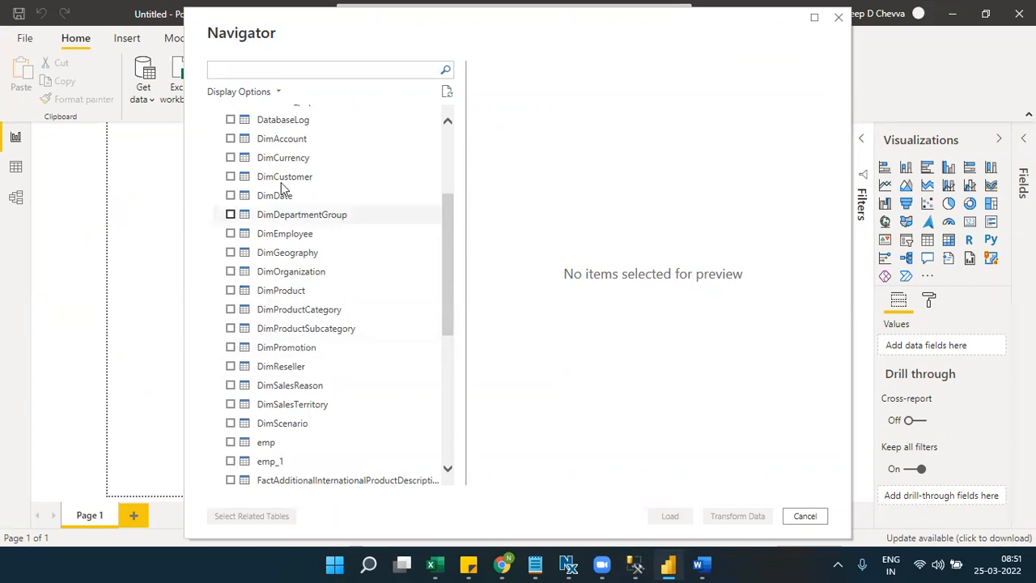
{"action": "left_click_drag", "start_coordinate": [451, 277], "coordinate": [450, 354]}
{"action": "left_click", "coordinate": [232, 337]}
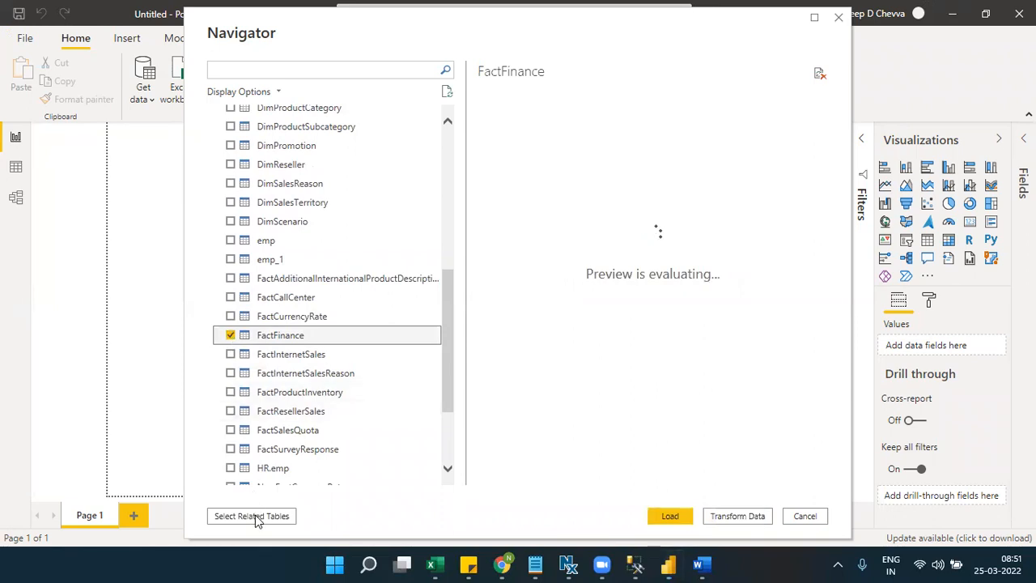
Step: Try to select the tables related to FactFinance and look through the table list and the preview's scenario, account and amount columns
{"action": "left_click", "coordinate": [255, 515]}
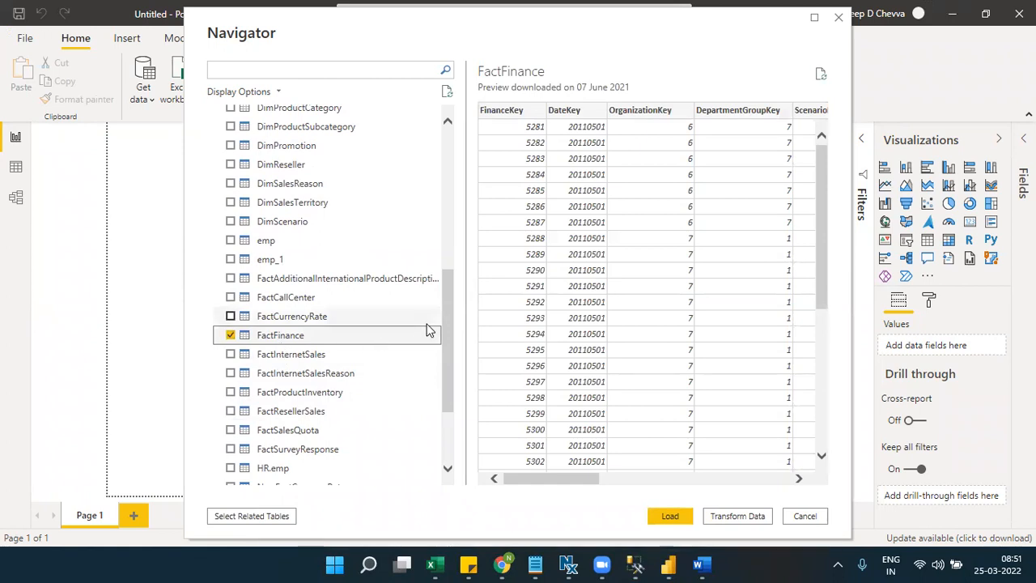
{"action": "left_click_drag", "start_coordinate": [442, 327], "coordinate": [446, 303]}
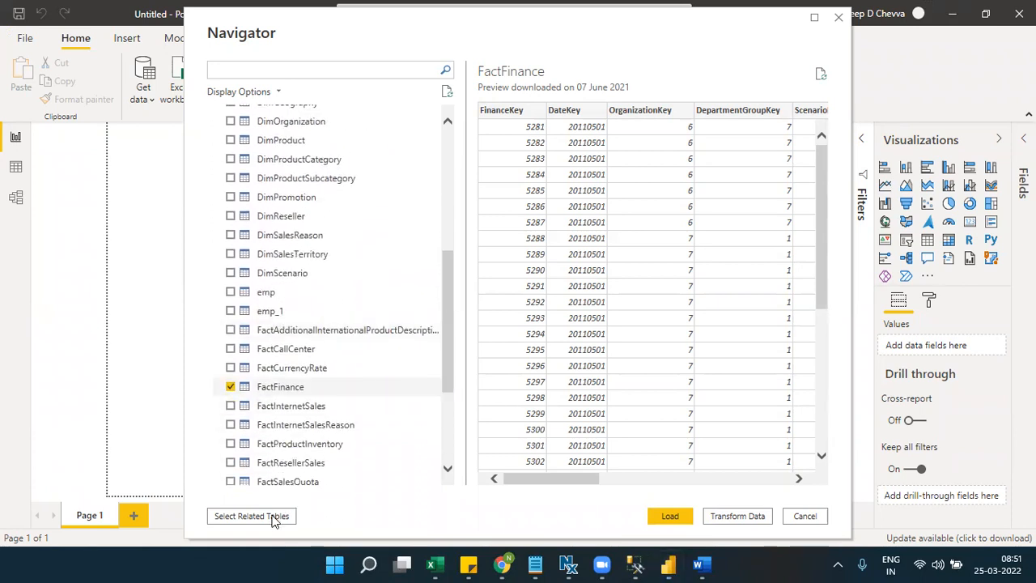
{"action": "left_click_drag", "start_coordinate": [446, 385], "coordinate": [448, 435]}
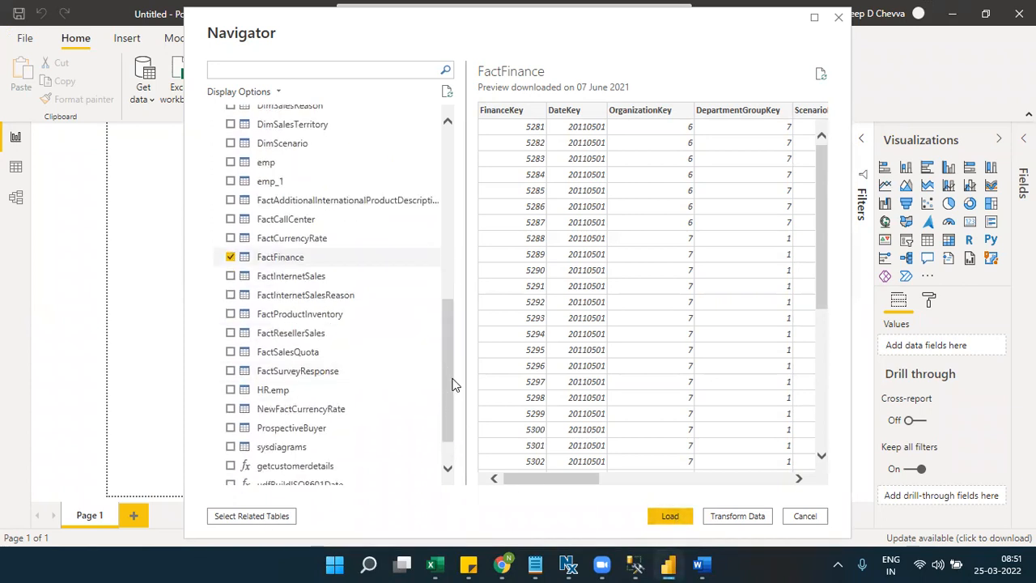
{"action": "left_click_drag", "start_coordinate": [451, 381], "coordinate": [451, 432]}
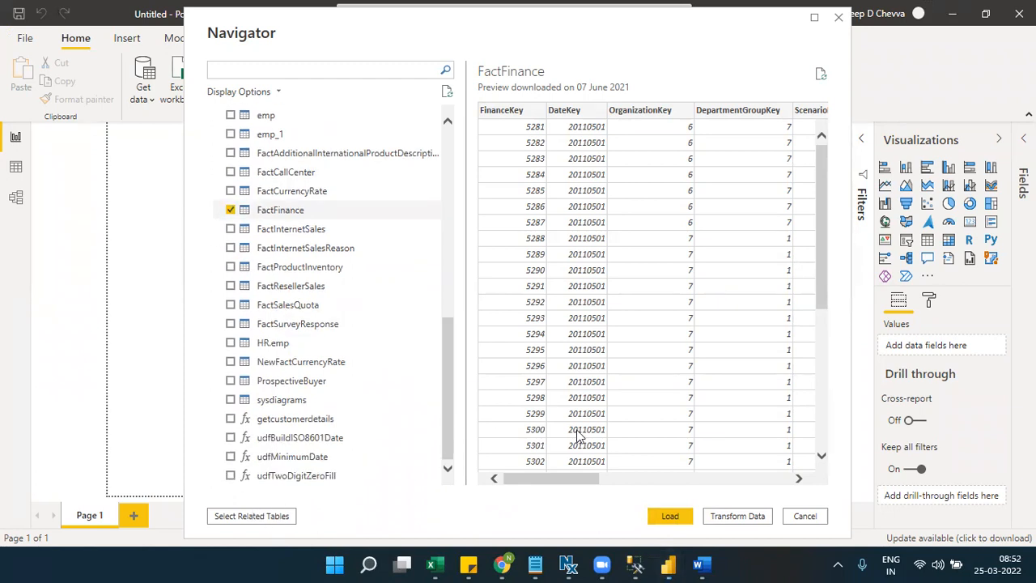
{"action": "left_click_drag", "start_coordinate": [554, 481], "coordinate": [636, 486]}
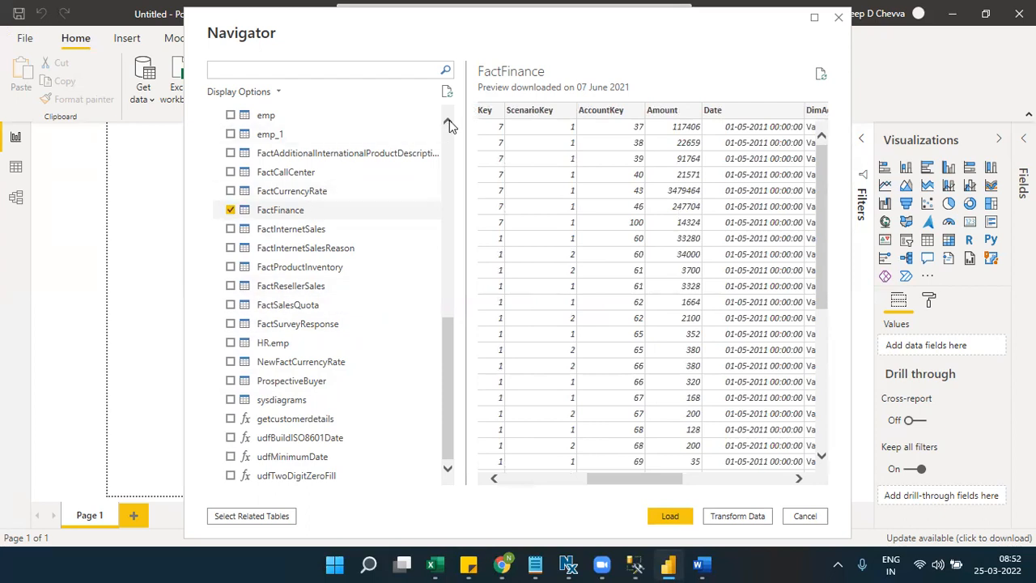
Step: Narrow the Navigator window, select all tables related to FactFinance, and review the selection across the table list
{"action": "scroll", "coordinate": [449, 123], "scroll_direction": "up", "scroll_amount": 4}
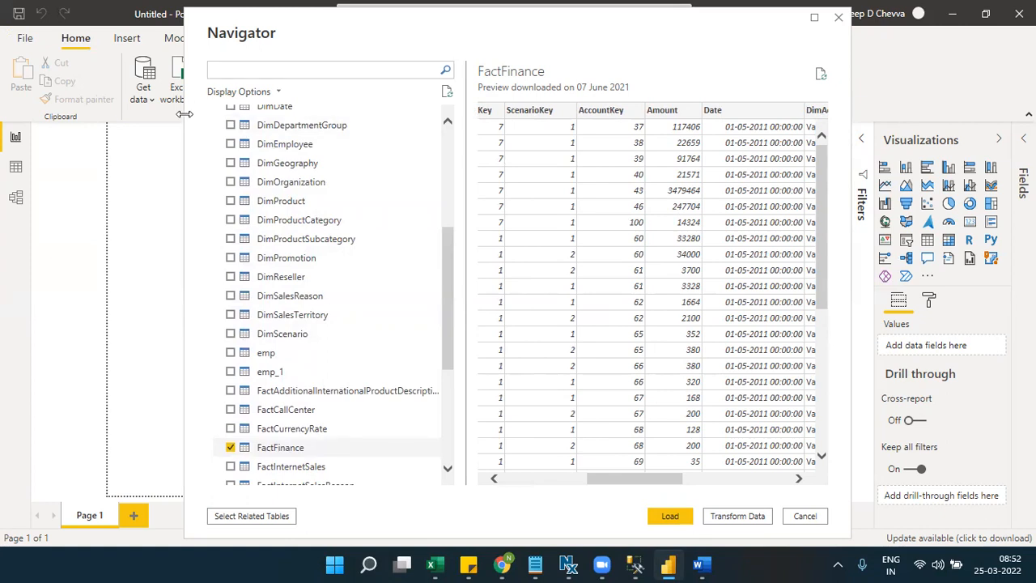
{"action": "left_click_drag", "start_coordinate": [185, 114], "coordinate": [397, 114]}
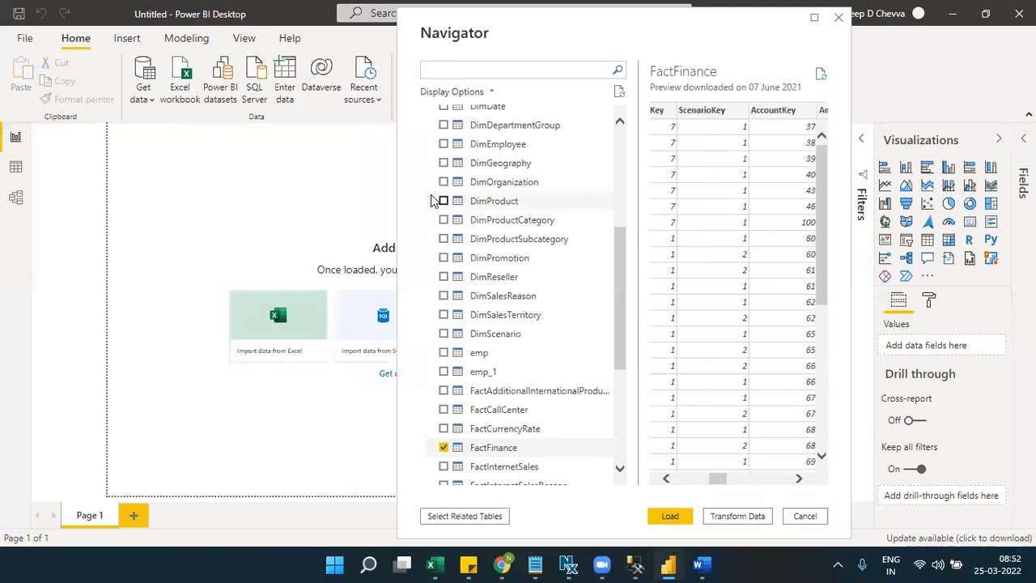
{"action": "left_click", "coordinate": [488, 516]}
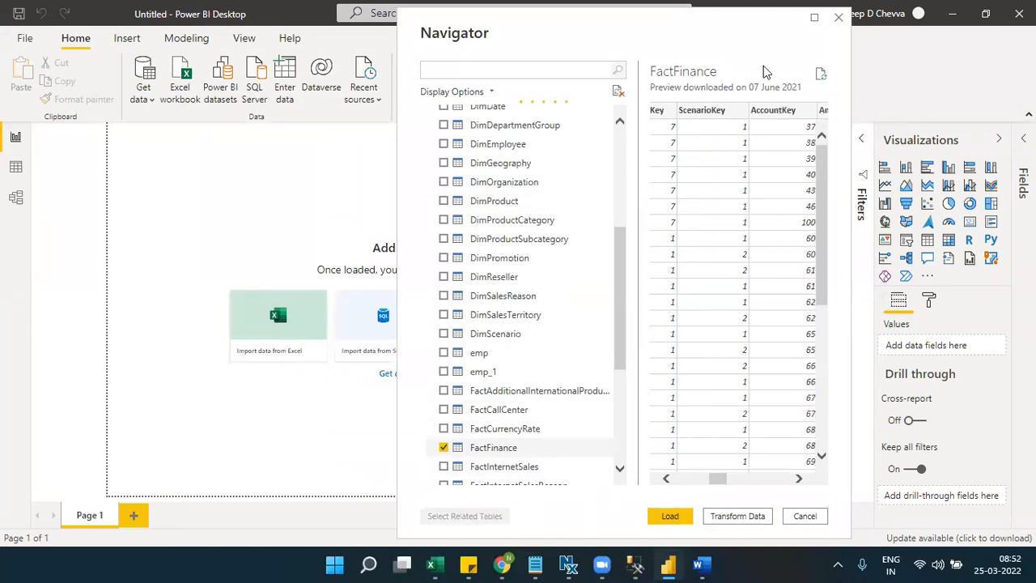
{"action": "left_click_drag", "start_coordinate": [617, 270], "coordinate": [623, 315]}
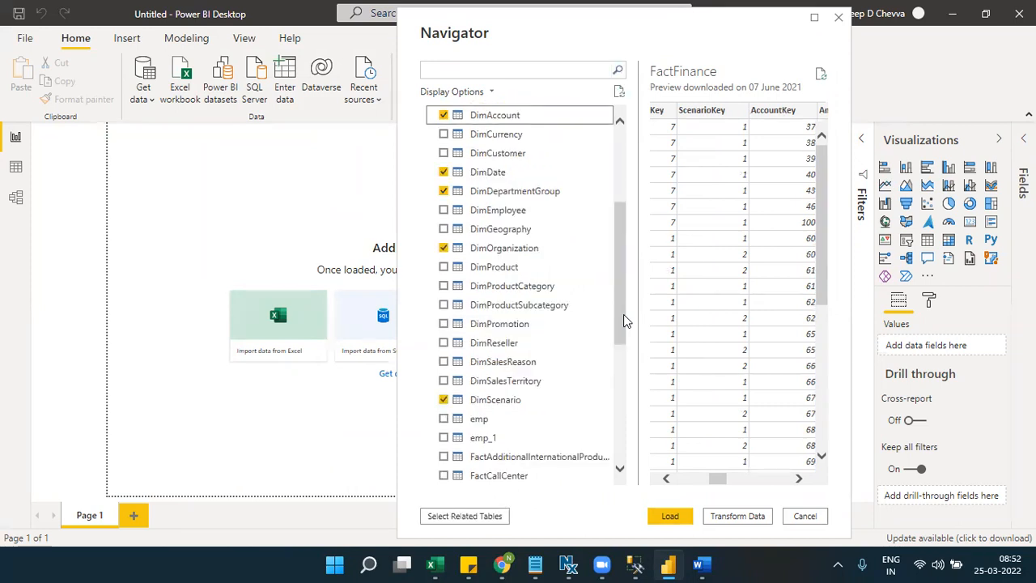
{"action": "left_click_drag", "start_coordinate": [623, 314], "coordinate": [619, 365]}
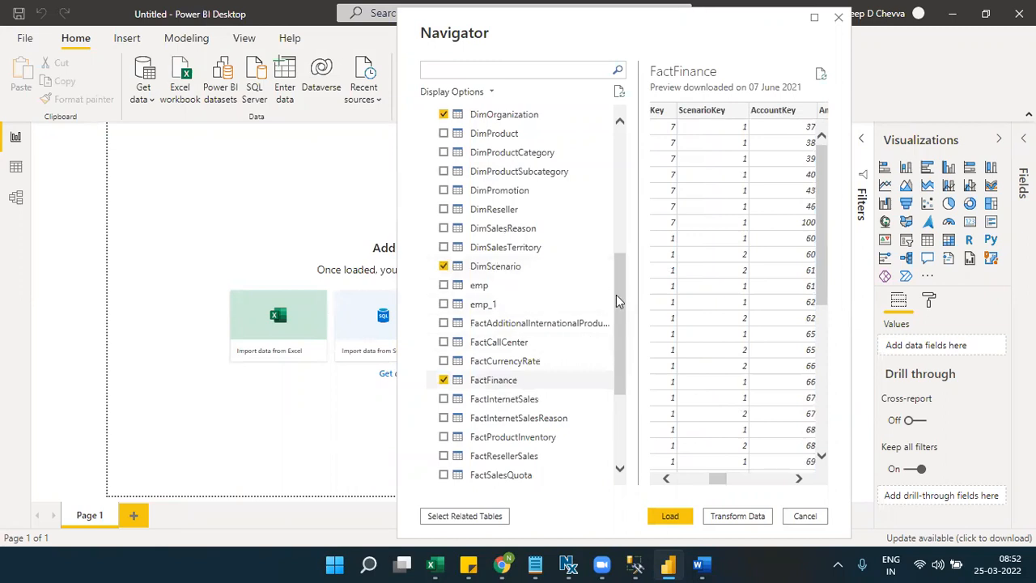
{"action": "mouse_move", "coordinate": [617, 298]}
{"action": "left_mouse_down"}
{"action": "mouse_move", "coordinate": [612, 250]}
{"action": "mouse_move", "coordinate": [590, 203]}
{"action": "mouse_move", "coordinate": [591, 145]}
{"action": "left_mouse_up"}
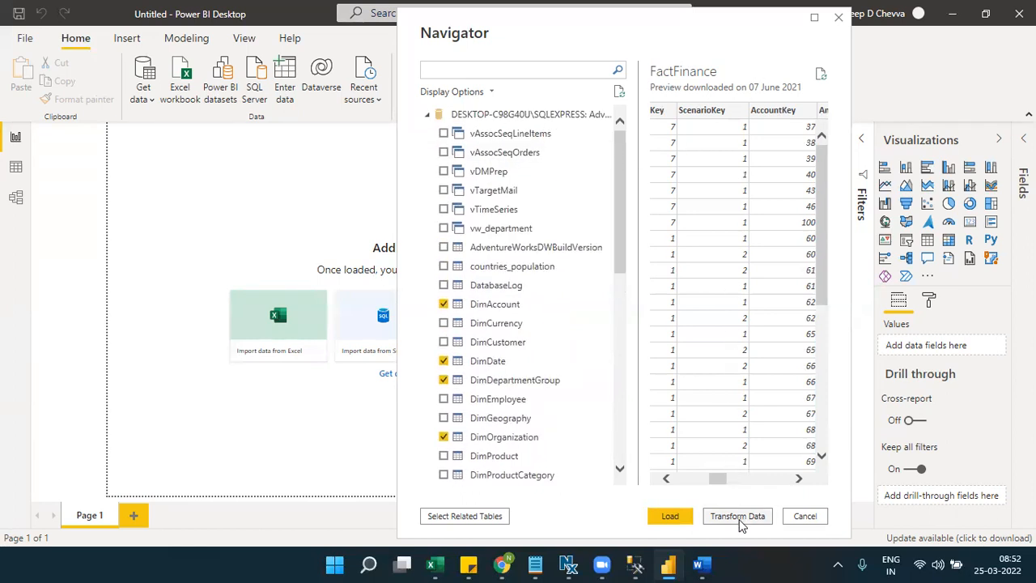
Step: Load FactFinance together with DimAccount, DimDate, DimDepartmentGroup, DimOrganization and DimScenario, and look through the load progress list
{"action": "left_click", "coordinate": [670, 522]}
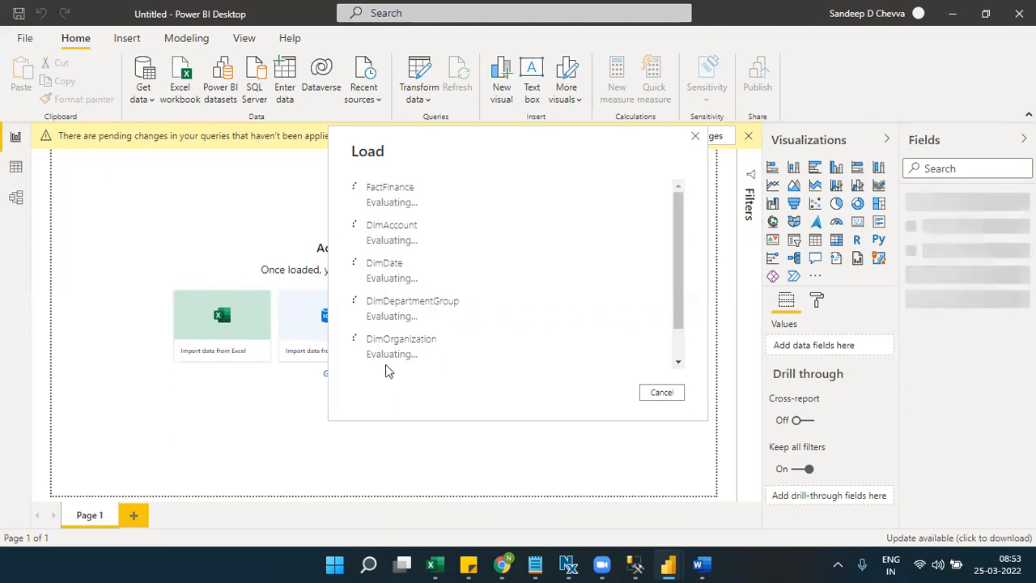
{"action": "left_click", "coordinate": [680, 338]}
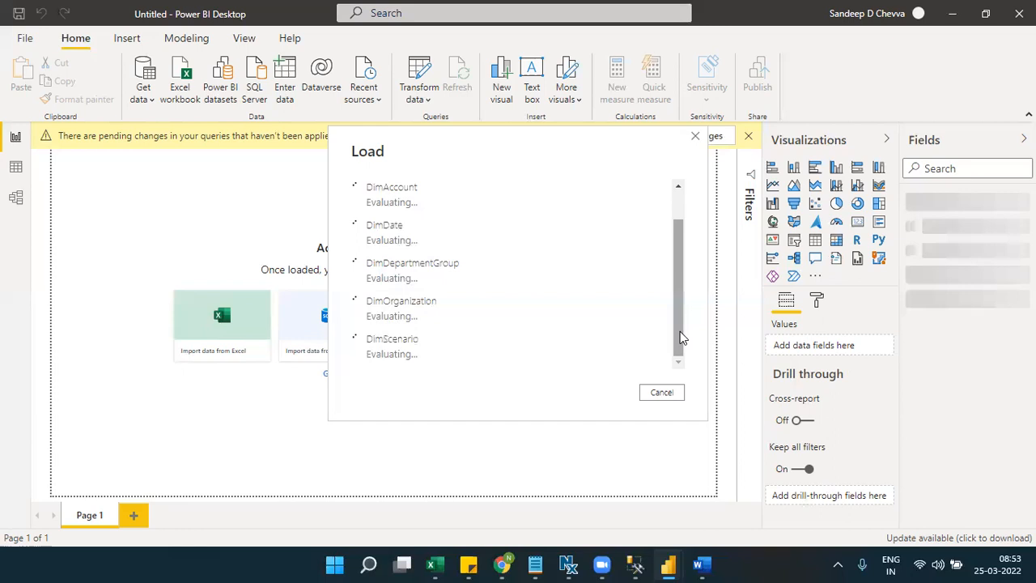
{"action": "left_click_drag", "start_coordinate": [680, 338], "coordinate": [677, 276]}
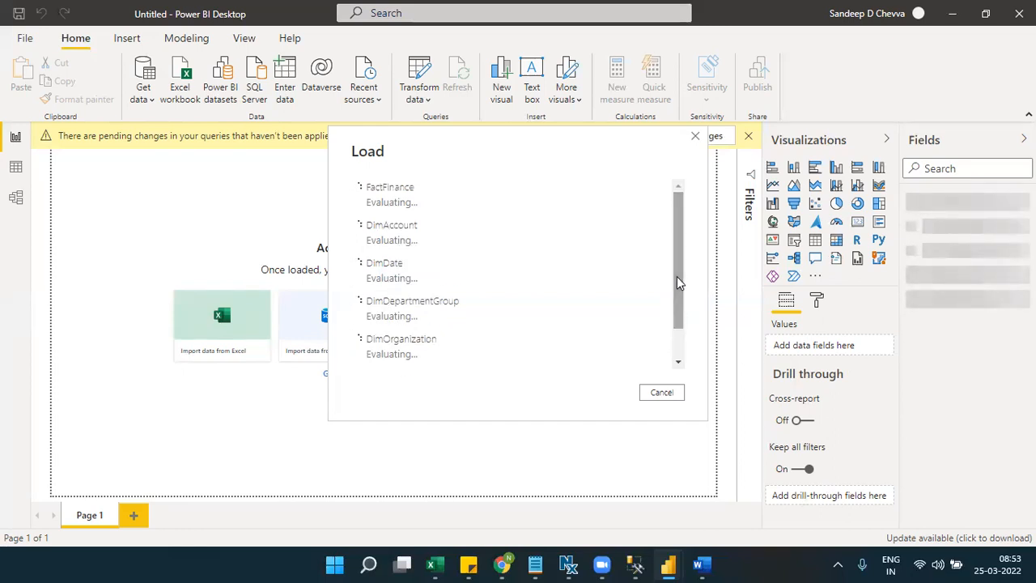
Step: Switch back to SQL Server Management Studio and execute only the FactFinance query
{"action": "left_click", "coordinate": [701, 565]}
{"action": "left_click", "coordinate": [701, 565]}
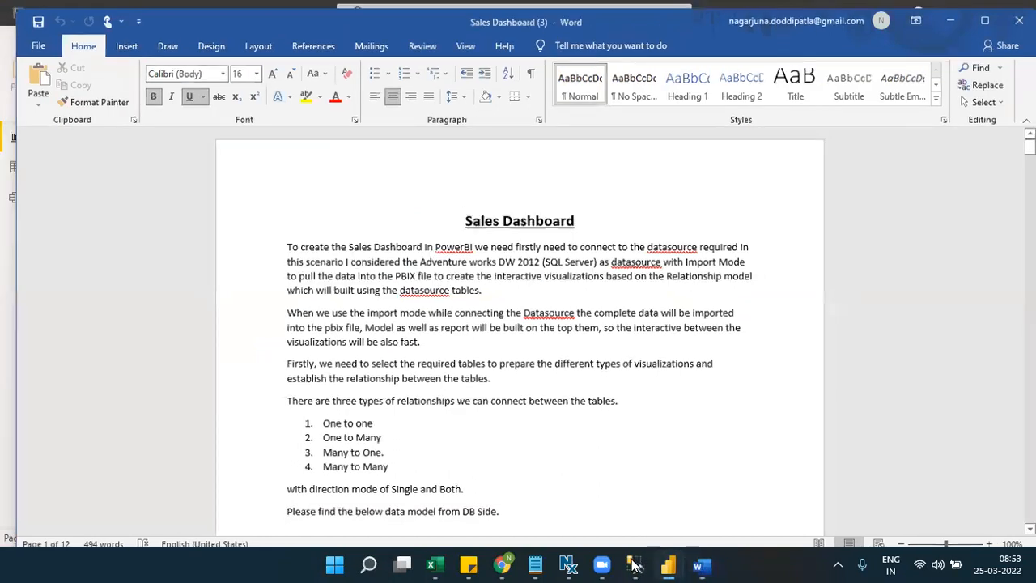
{"action": "left_click", "coordinate": [635, 564]}
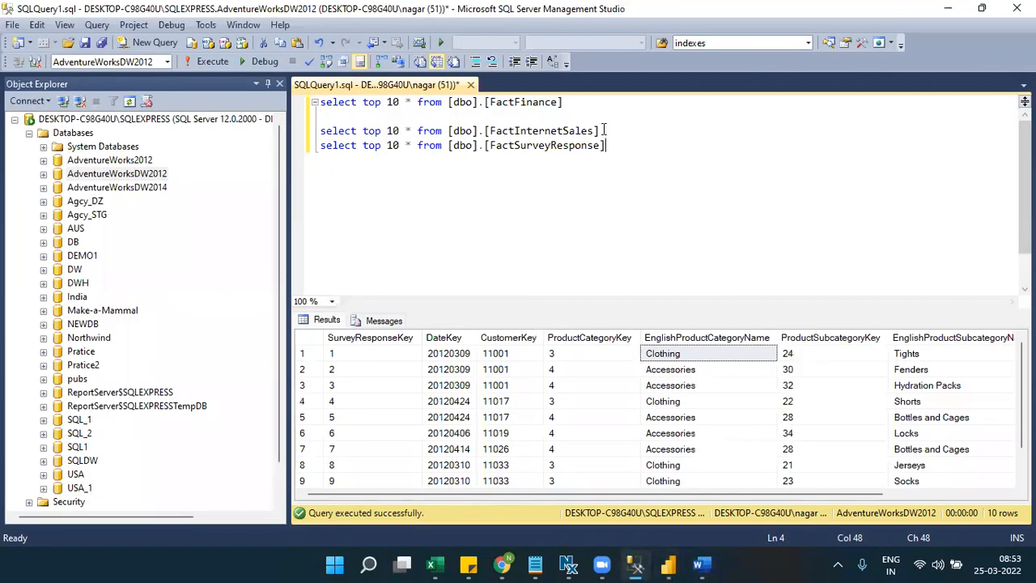
{"action": "left_click_drag", "start_coordinate": [601, 131], "coordinate": [293, 132]}
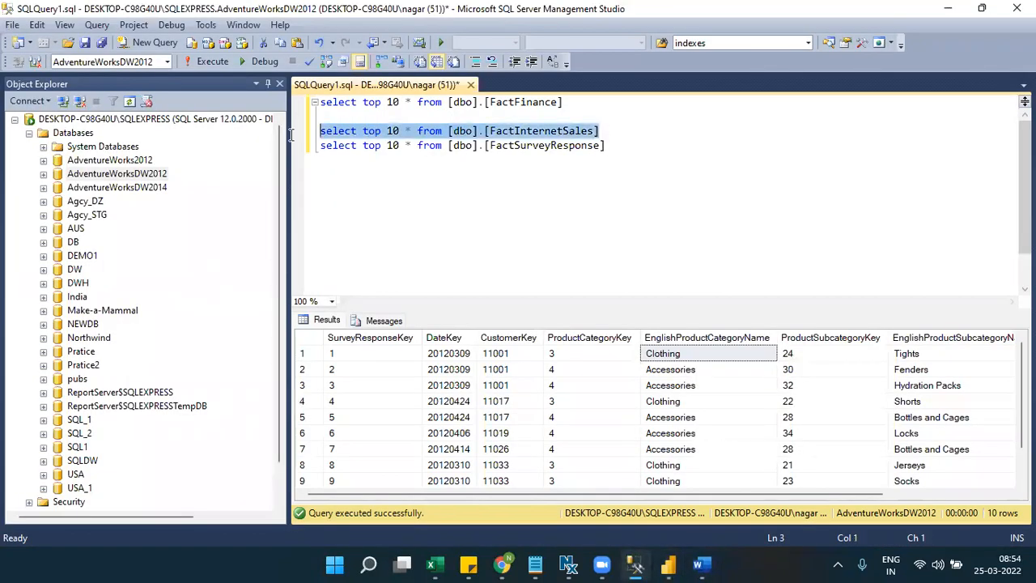
{"action": "left_click", "coordinate": [460, 338]}
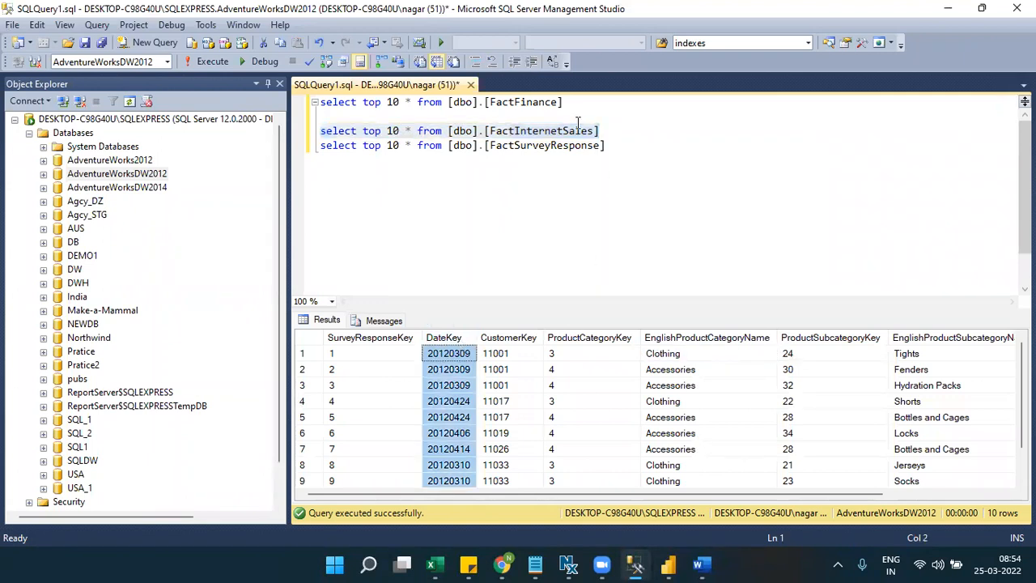
{"action": "left_click_drag", "start_coordinate": [573, 105], "coordinate": [301, 107]}
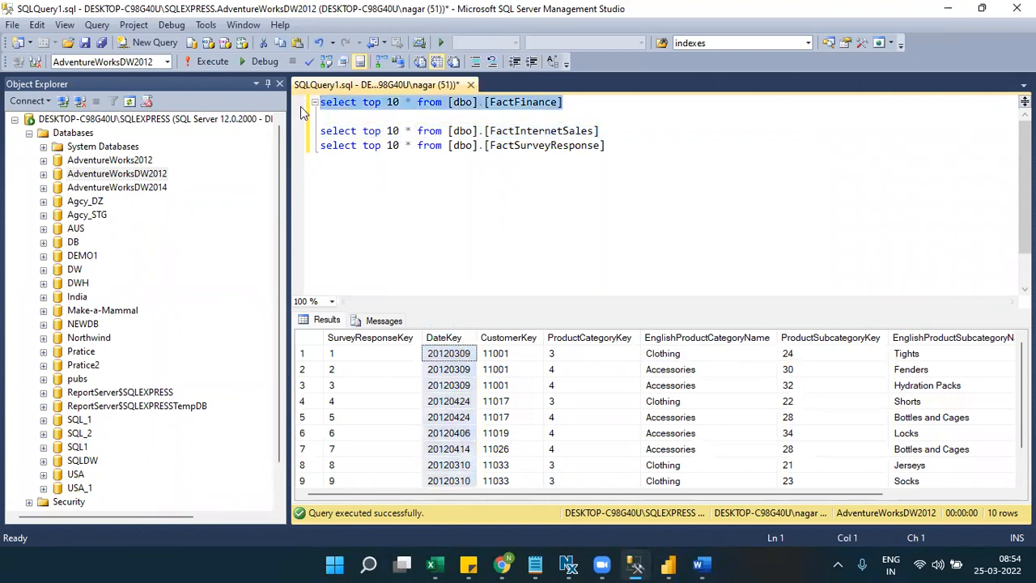
{"action": "left_click", "coordinate": [216, 63]}
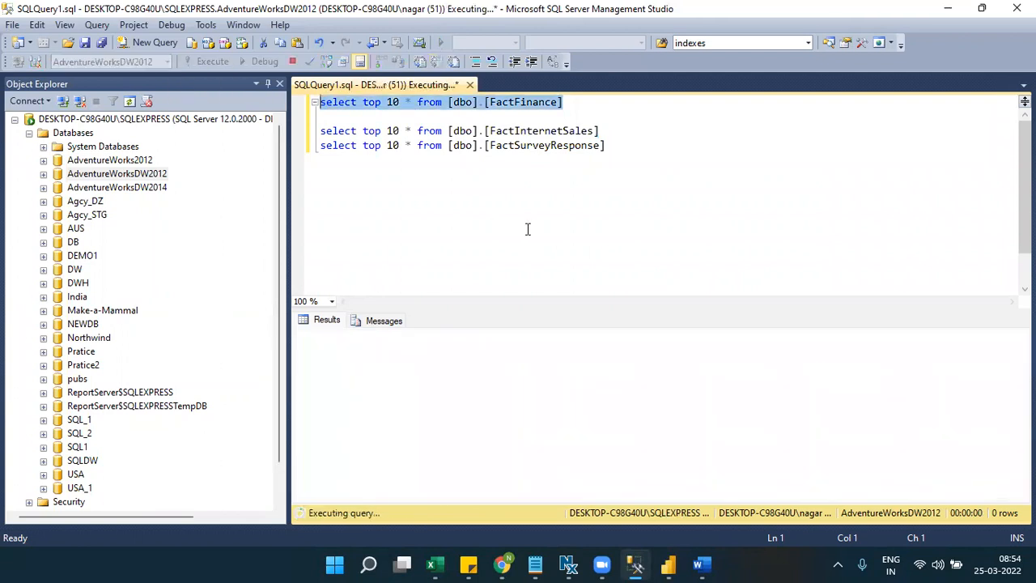
Step: Look through the OrganizationKey, DepartmentGroupKey, ScenarioKey and AccountKey columns in the FactFinance query results
{"action": "left_click", "coordinate": [466, 338]}
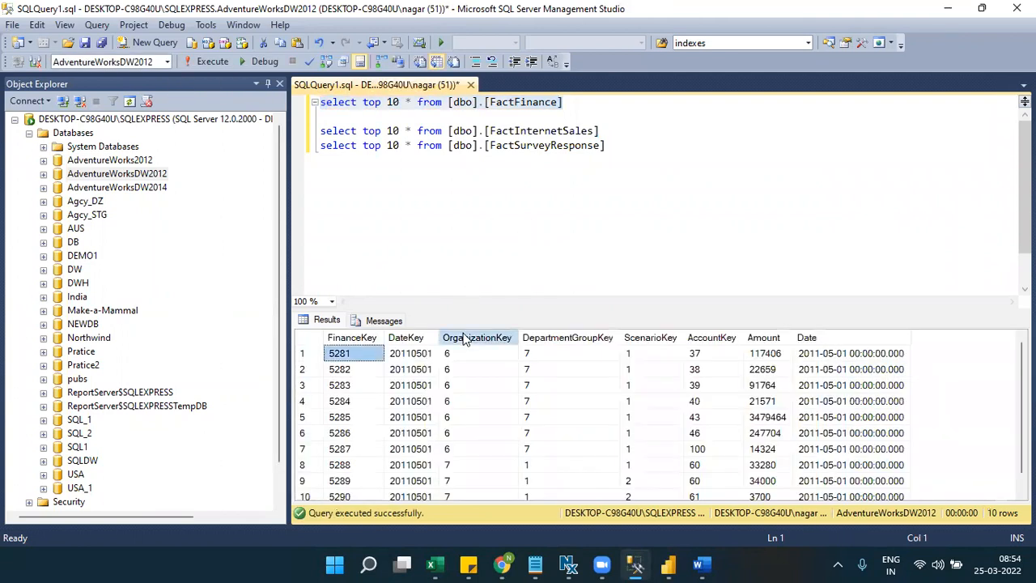
{"action": "left_click", "coordinate": [543, 338]}
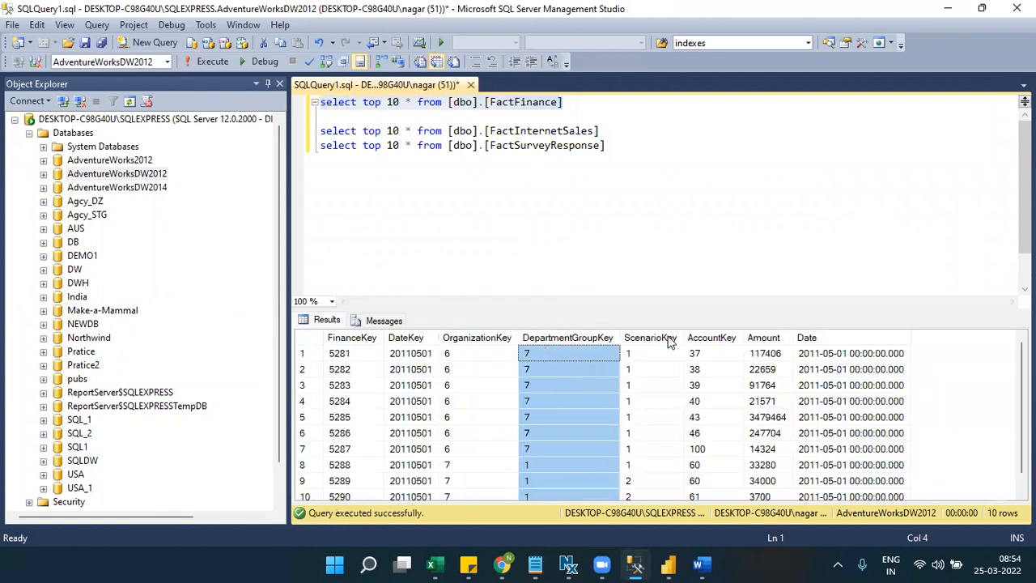
{"action": "left_click", "coordinate": [669, 338]}
{"action": "left_click", "coordinate": [720, 339]}
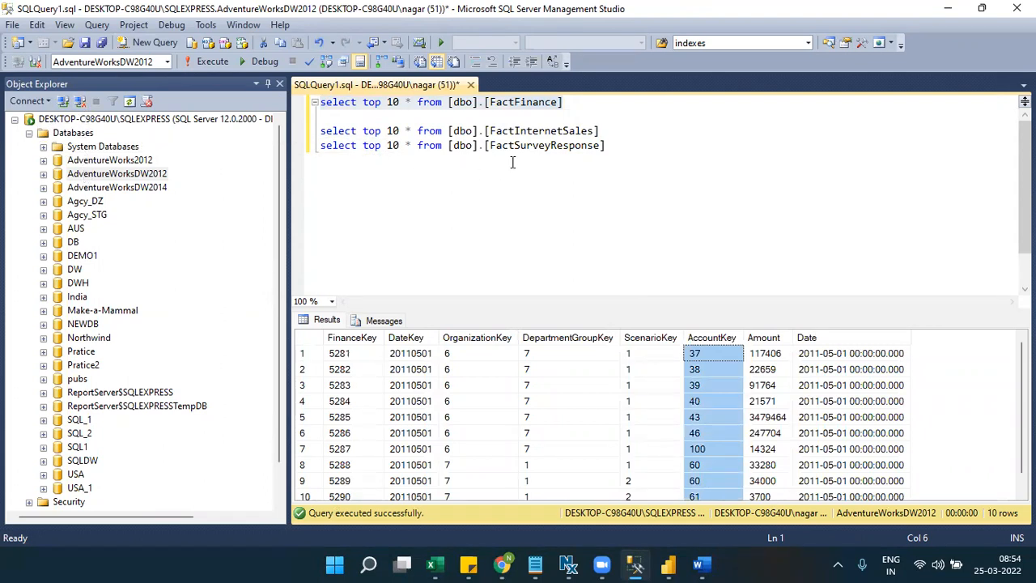
Step: Switch to Power BI Desktop, open the model view and collapse the Properties and Fields panes
{"action": "mouse_move", "coordinate": [672, 565]}
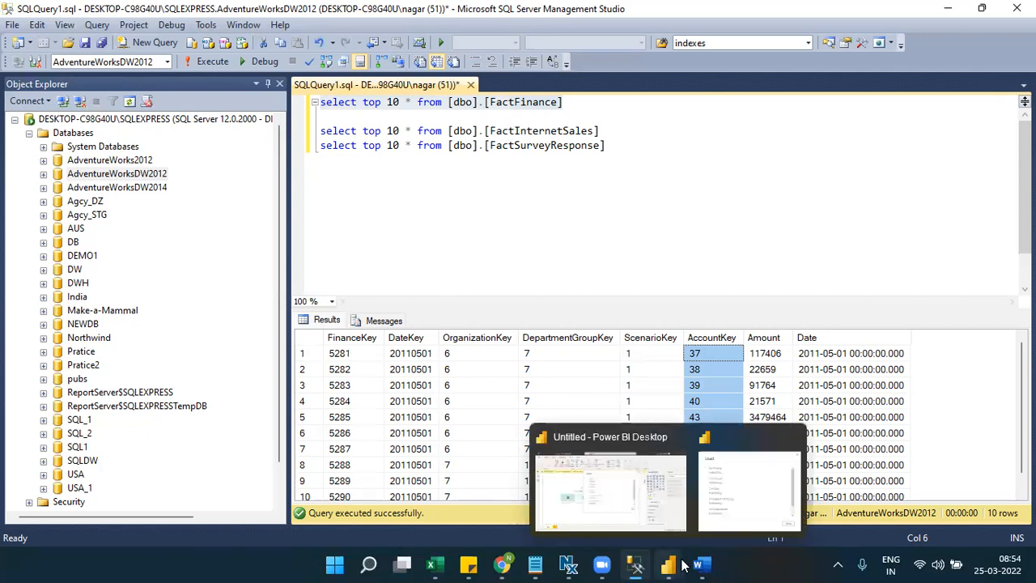
{"action": "left_click", "coordinate": [717, 521]}
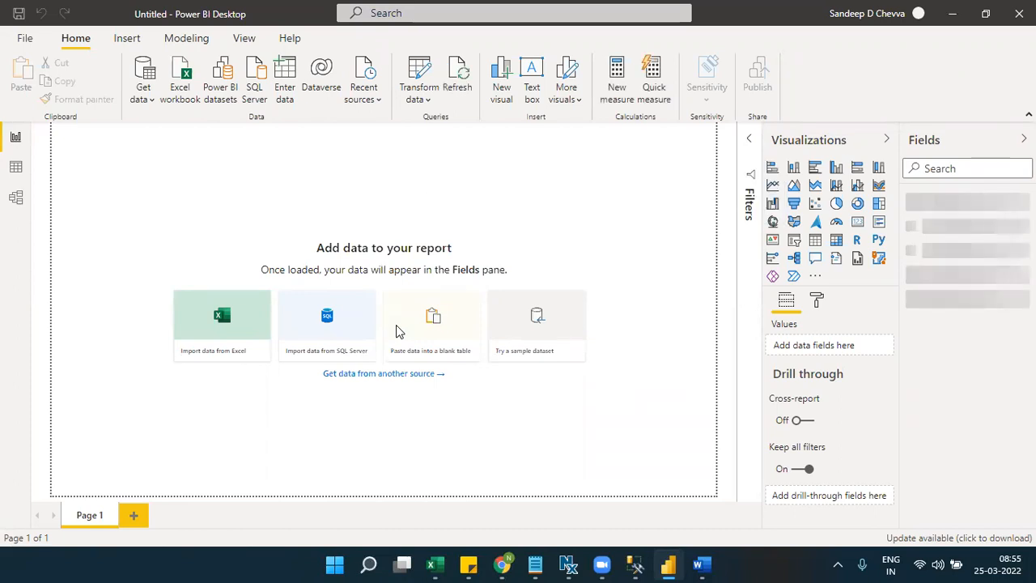
{"action": "left_click", "coordinate": [16, 198]}
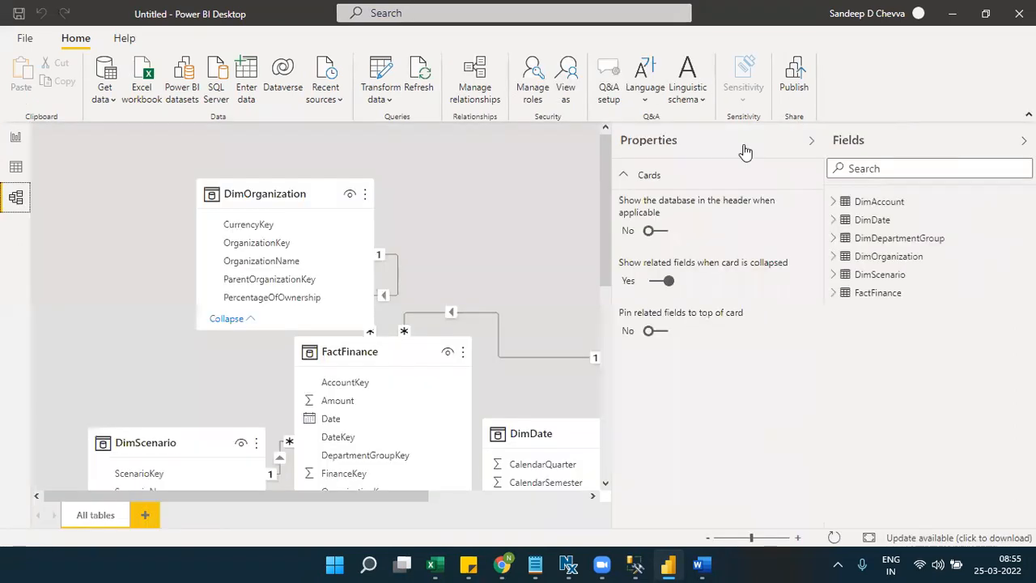
{"action": "left_click", "coordinate": [811, 140]}
{"action": "left_click", "coordinate": [1024, 140]}
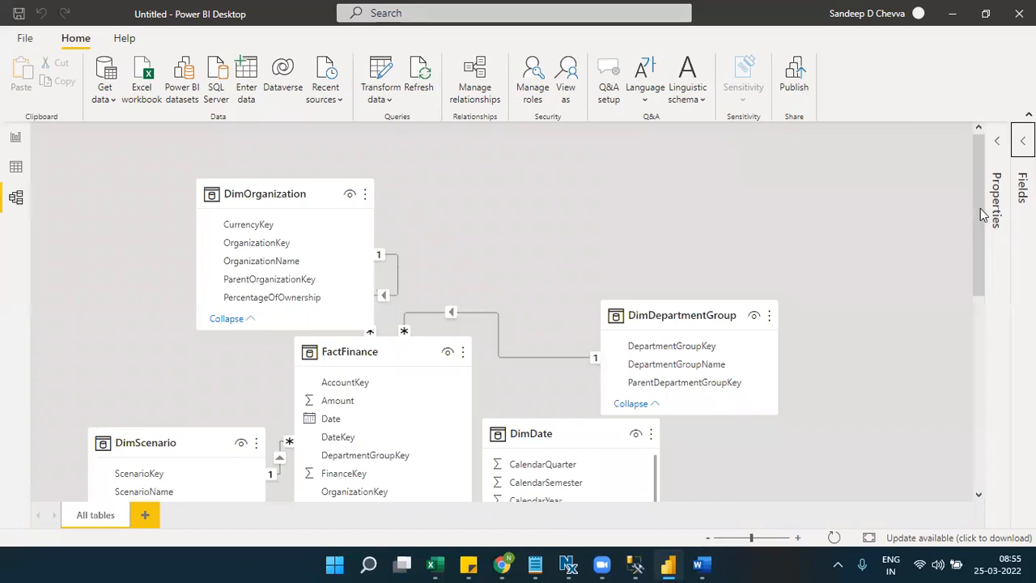
Step: Rearrange the model diagram so DimOrganization sits at the far left with FactFinance beside it on its right
{"action": "scroll", "coordinate": [979, 251], "scroll_direction": "down", "scroll_amount": 3}
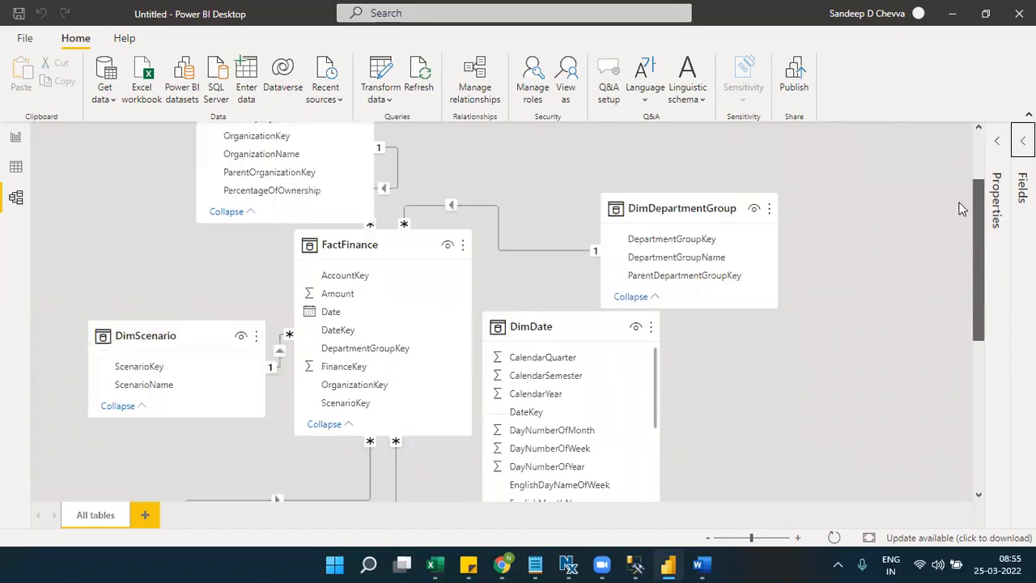
{"action": "scroll", "coordinate": [961, 209], "scroll_direction": "up", "scroll_amount": 3}
{"action": "left_click_drag", "start_coordinate": [116, 179], "coordinate": [85, 171]}
{"action": "left_click_drag", "start_coordinate": [346, 348], "coordinate": [406, 176]}
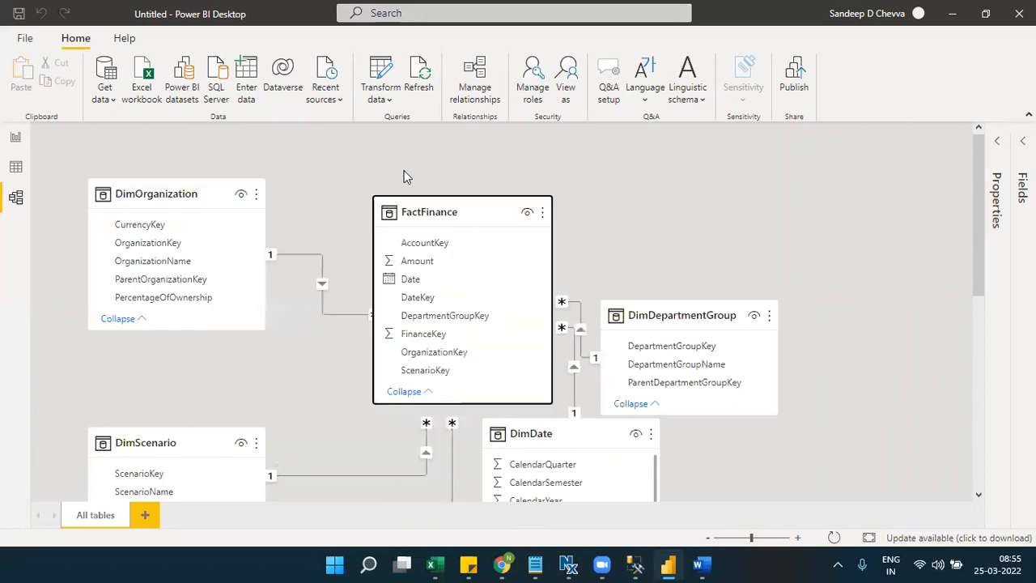
Step: Move DimDepartmentGroup to the right of FactFinance, level with it, and place DimDate below DimDepartmentGroup
{"action": "left_click", "coordinate": [623, 315]}
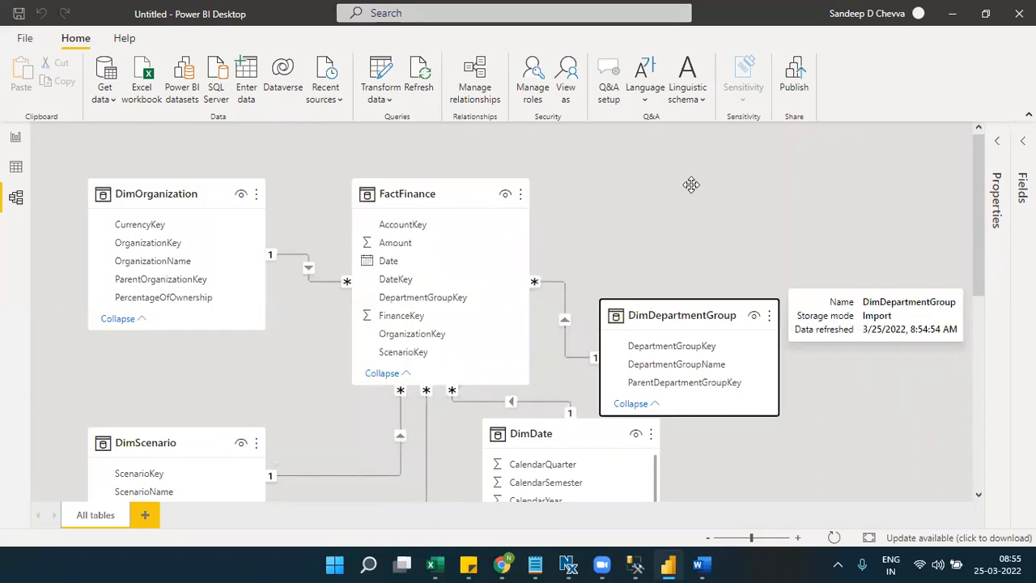
{"action": "left_click_drag", "start_coordinate": [690, 185], "coordinate": [690, 186]}
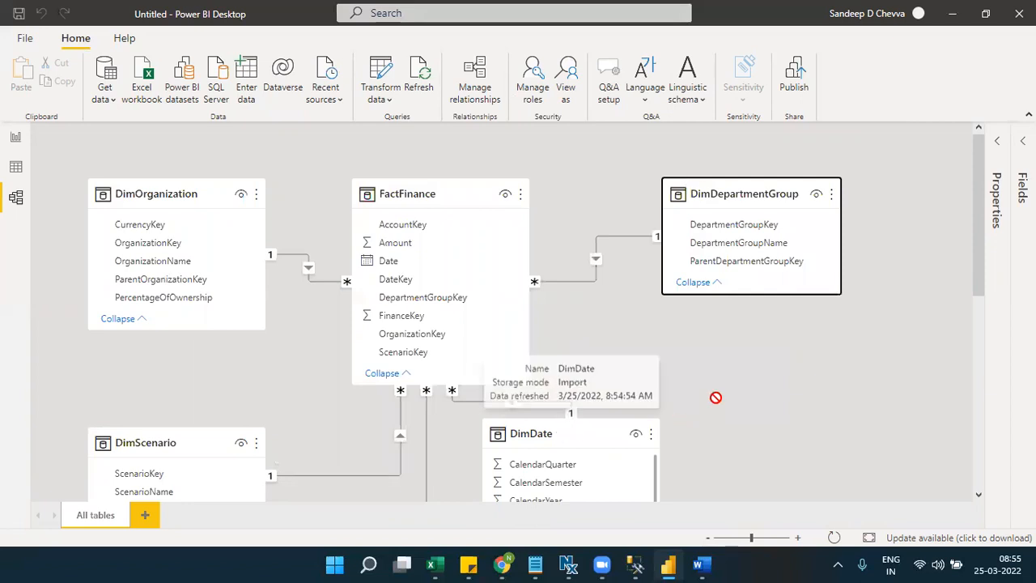
{"action": "left_click_drag", "start_coordinate": [716, 397], "coordinate": [717, 394]}
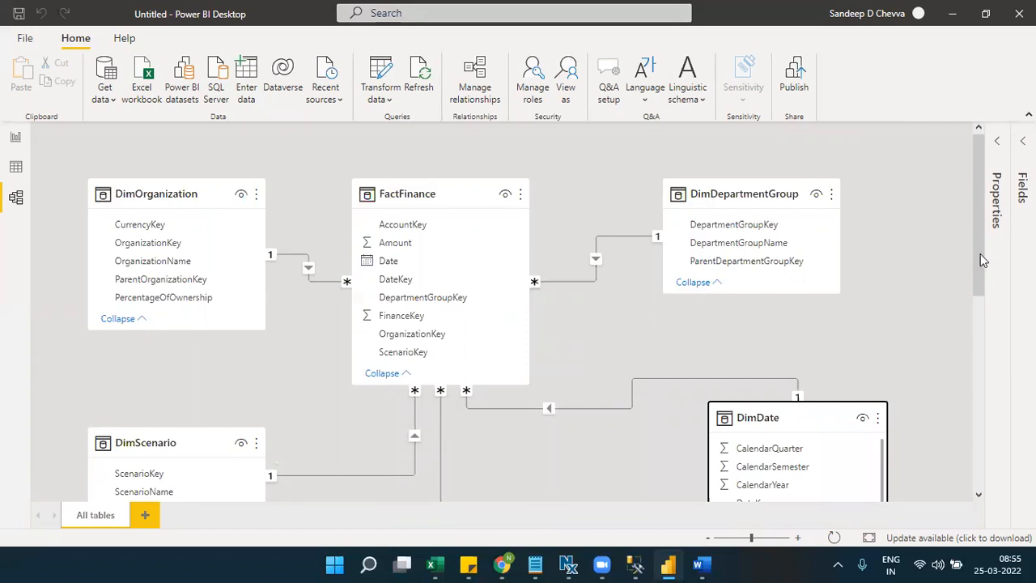
Step: Move the DimAccount table directly below FactFinance, between DimScenario and DimDate
{"action": "scroll", "coordinate": [977, 349], "scroll_direction": "down", "scroll_amount": 3}
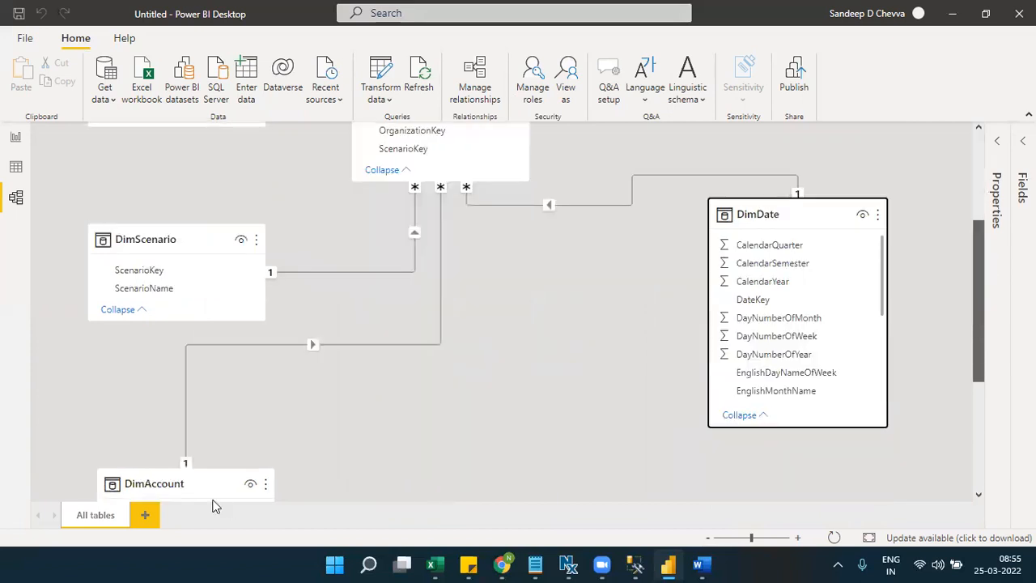
{"action": "left_click_drag", "start_coordinate": [203, 478], "coordinate": [513, 413]}
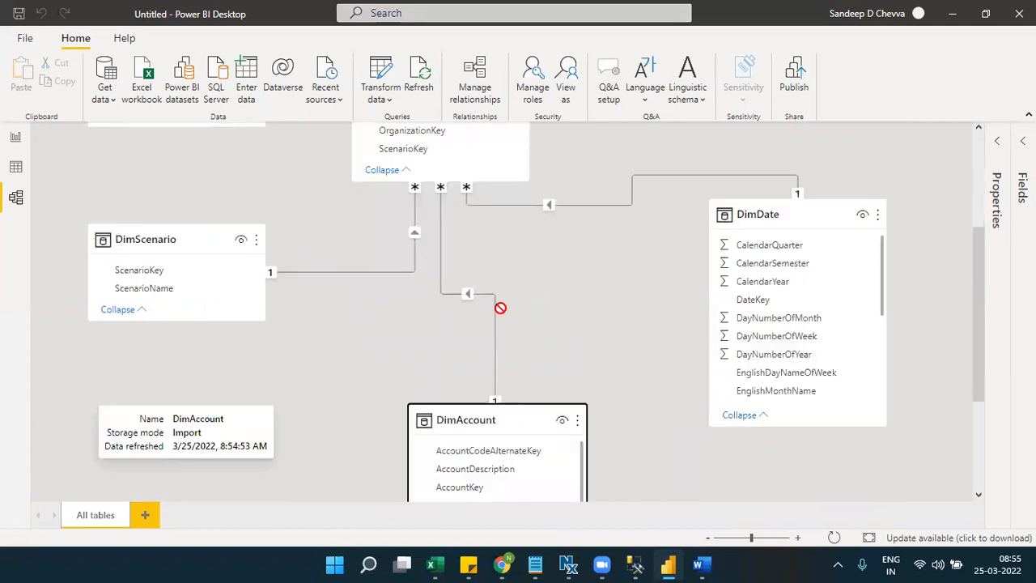
{"action": "left_click_drag", "start_coordinate": [500, 307], "coordinate": [500, 307]}
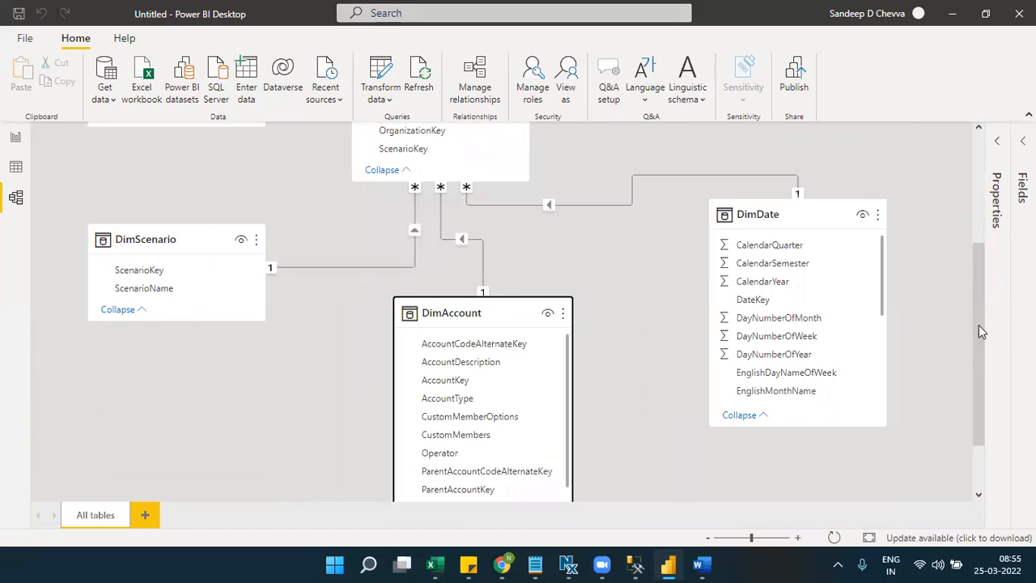
{"action": "scroll", "coordinate": [960, 243], "scroll_direction": "up", "scroll_amount": 2}
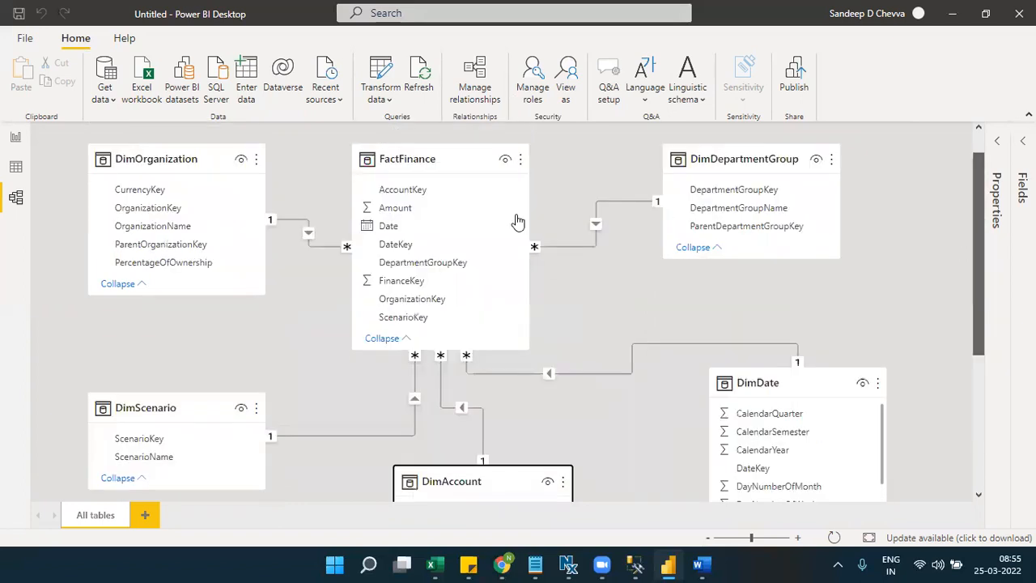
Step: Examine the relationships linking FactFinance to DimOrganization, DimScenario, DimAccount, DimDate and DimDepartmentGroup
{"action": "left_click", "coordinate": [279, 230]}
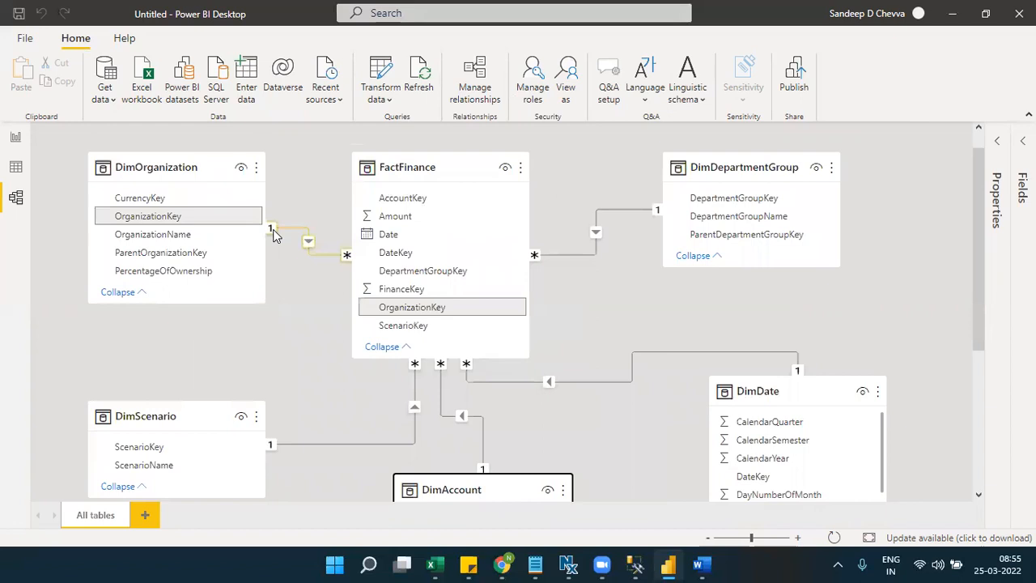
{"action": "left_click", "coordinate": [276, 448]}
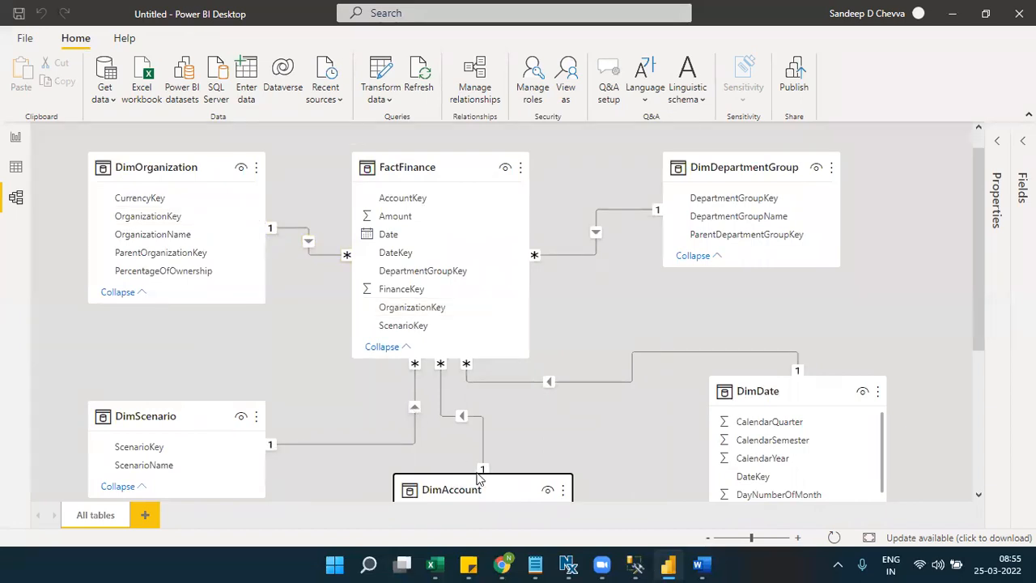
{"action": "left_click", "coordinate": [463, 419]}
{"action": "left_click", "coordinate": [547, 384]}
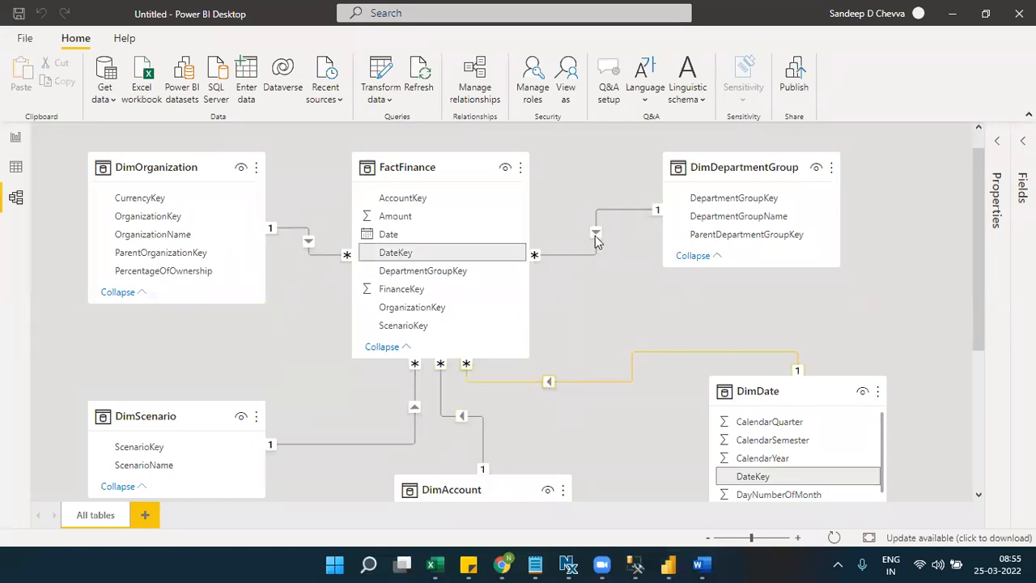
{"action": "left_click", "coordinate": [595, 237]}
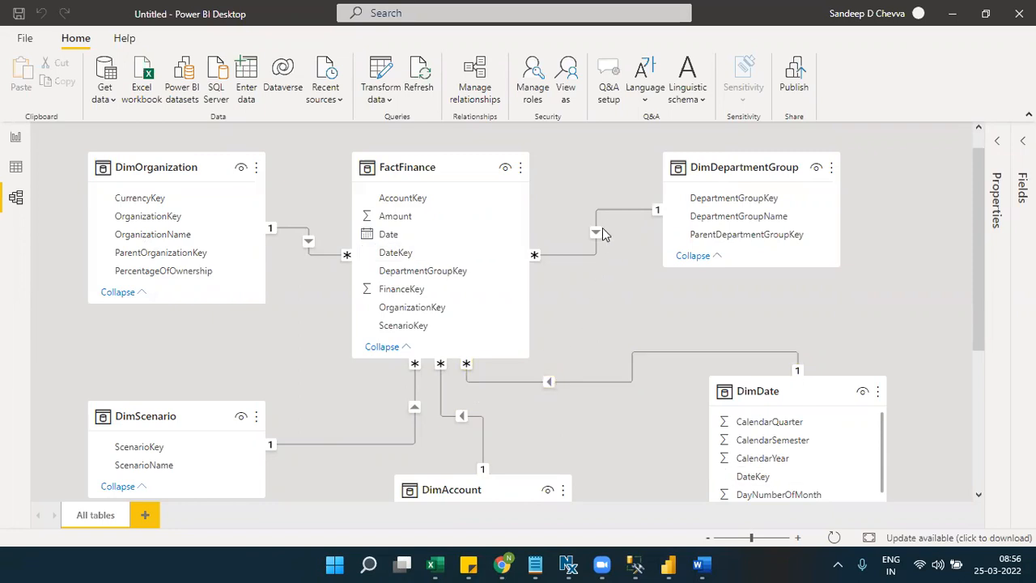
{"action": "left_click", "coordinate": [530, 380]}
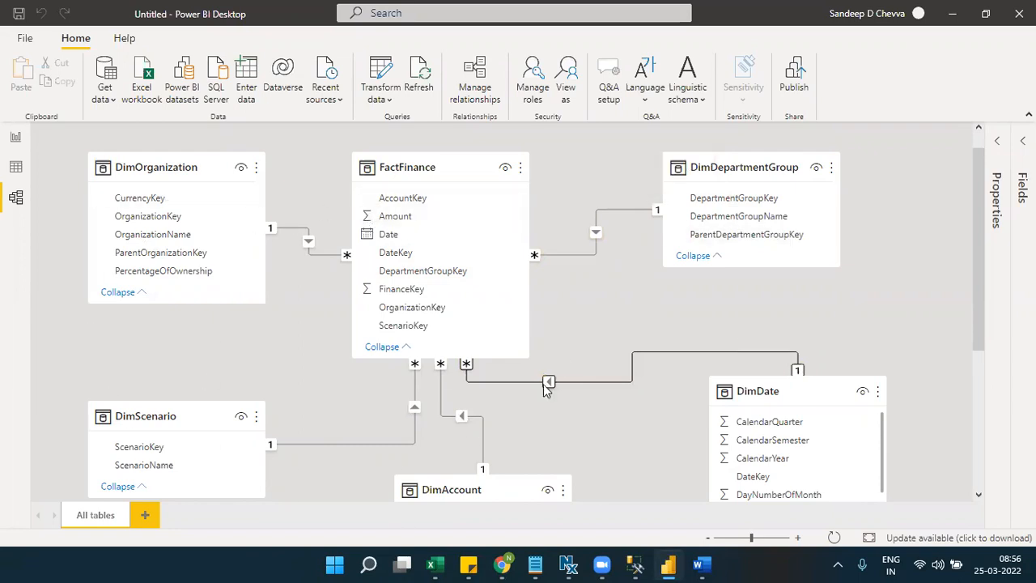
Step: Switch to the report view and insert a card visual on the empty page
{"action": "left_click", "coordinate": [15, 137]}
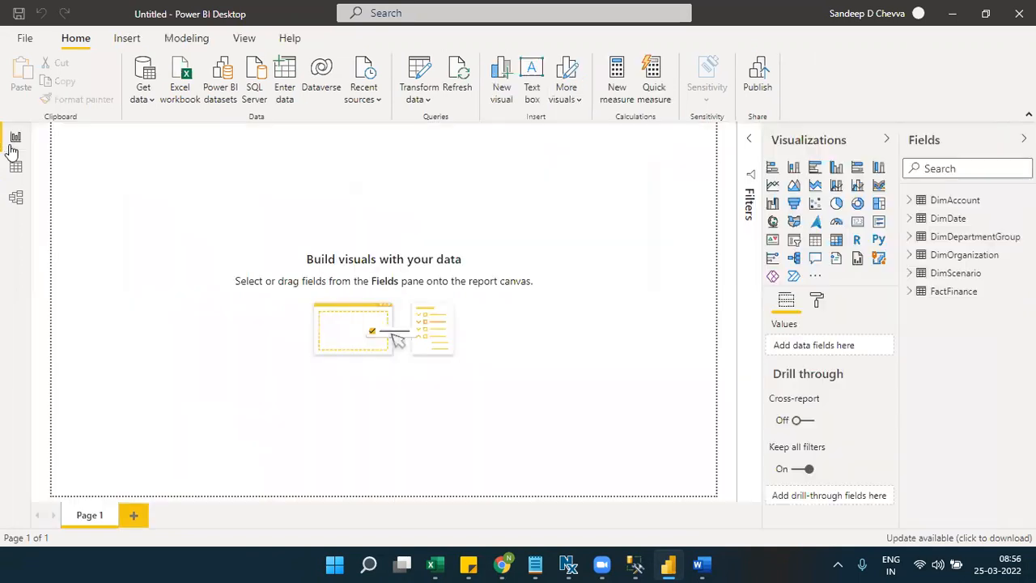
{"action": "left_click", "coordinate": [857, 222]}
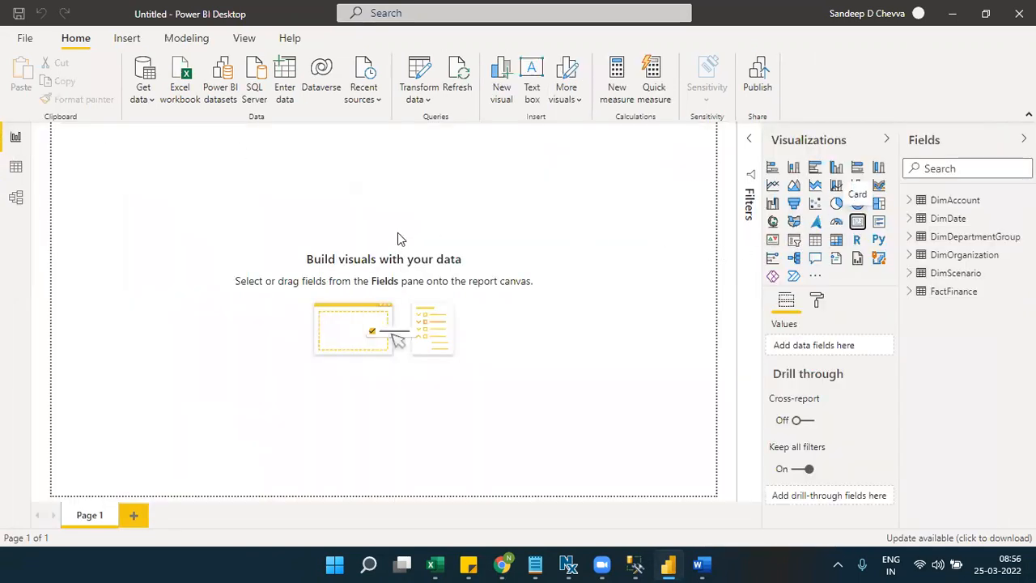
{"action": "left_click", "coordinate": [910, 274]}
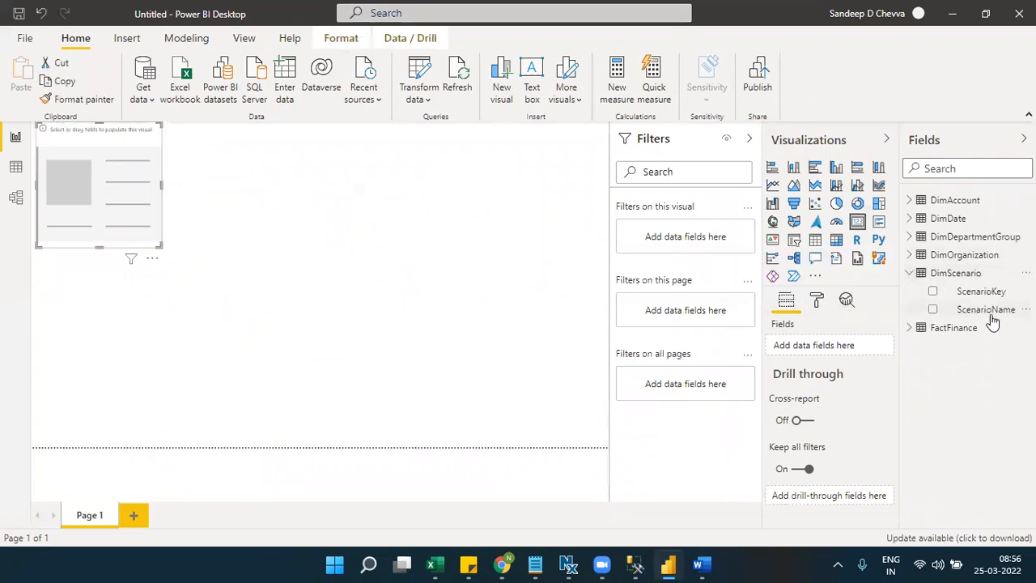
{"action": "left_click_drag", "start_coordinate": [991, 321], "coordinate": [854, 357]}
{"action": "left_click", "coordinate": [886, 348]}
Step: Show FactFinance's Amount in the card and move the card slightly inward from the page's upper-left corner
{"action": "left_click", "coordinate": [909, 328]}
{"action": "left_click_drag", "start_coordinate": [974, 374], "coordinate": [855, 347]}
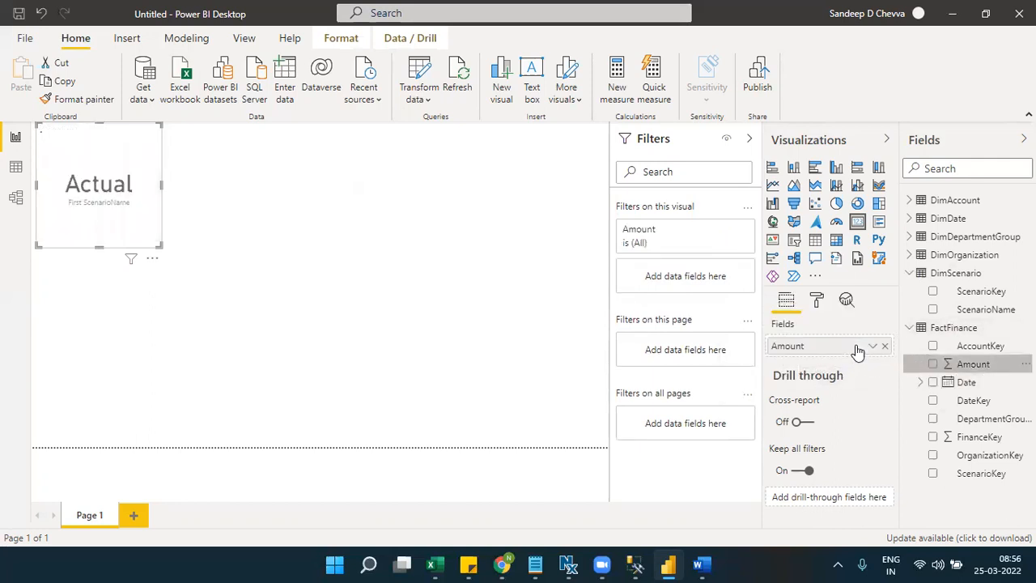
{"action": "left_click_drag", "start_coordinate": [135, 217], "coordinate": [150, 229]}
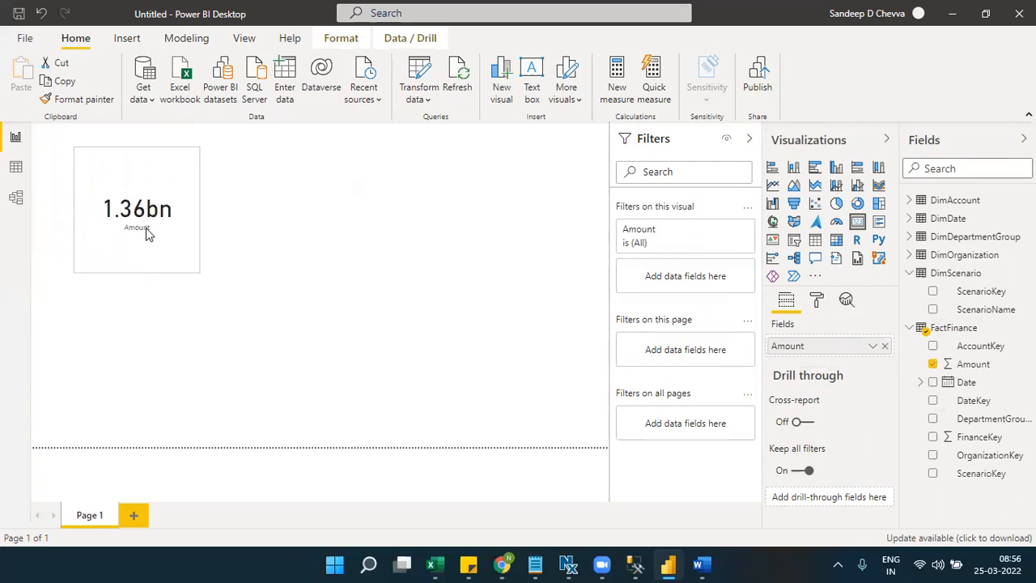
{"action": "left_click", "coordinate": [588, 255]}
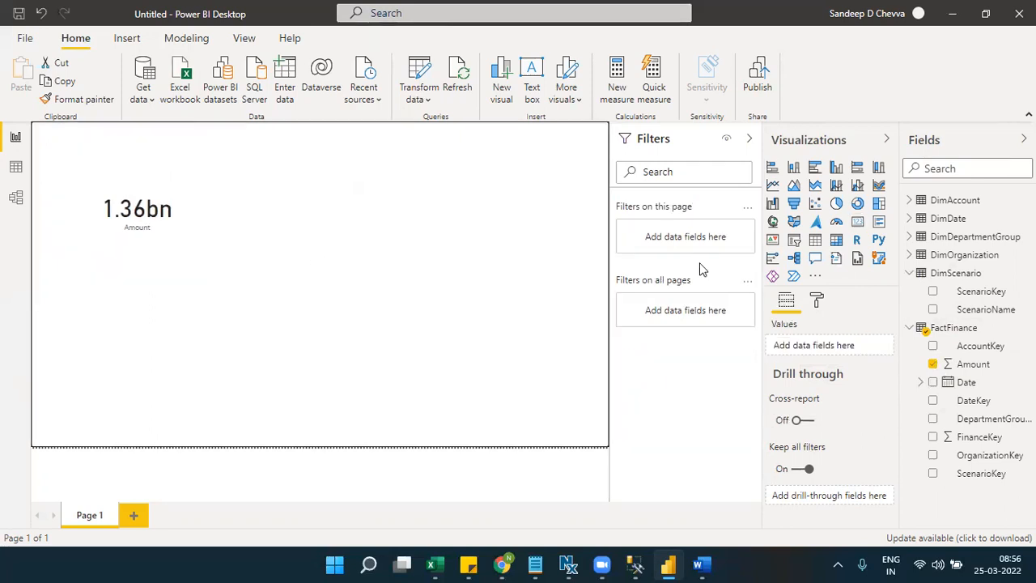
Step: Insert a slicer and place it to the right of the Amount card
{"action": "left_click", "coordinate": [794, 239]}
{"action": "left_click_drag", "start_coordinate": [104, 365], "coordinate": [261, 218]}
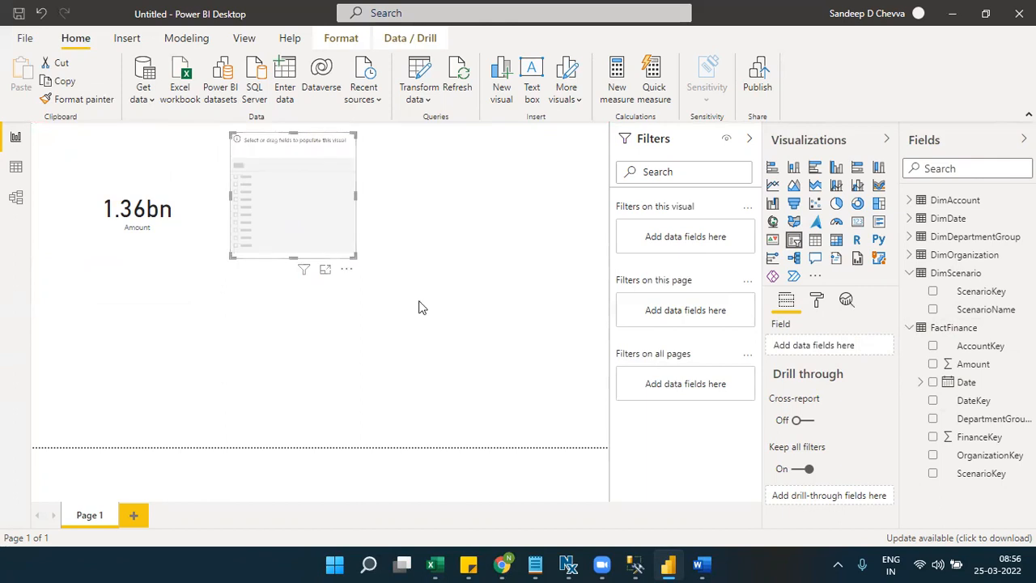
{"action": "left_click", "coordinate": [594, 302]}
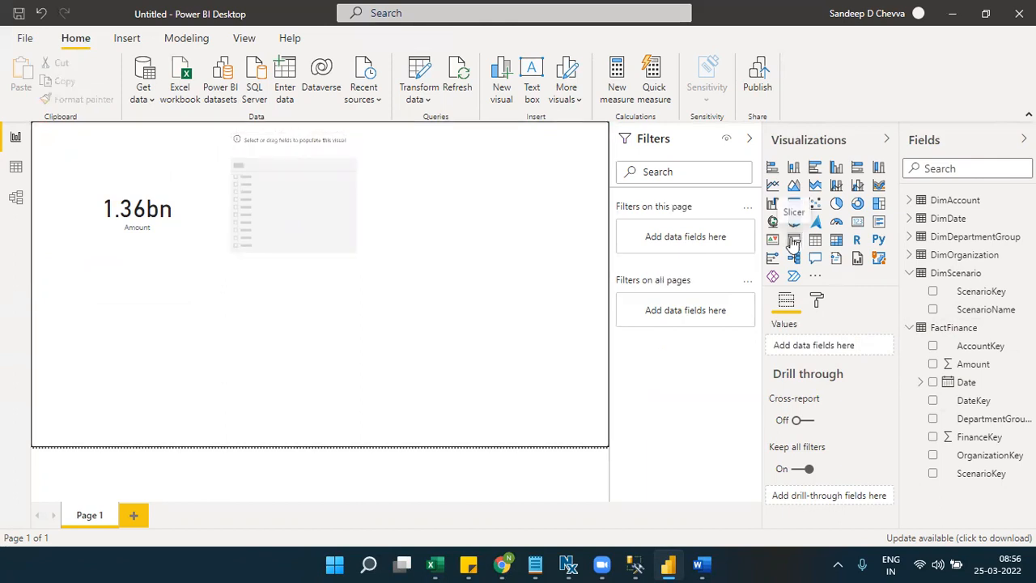
Step: Add a second slicer based on OrganizationName from DimOrganization
{"action": "left_click", "coordinate": [794, 242]}
{"action": "left_click", "coordinate": [908, 255]}
{"action": "left_click_drag", "start_coordinate": [965, 313], "coordinate": [842, 350]}
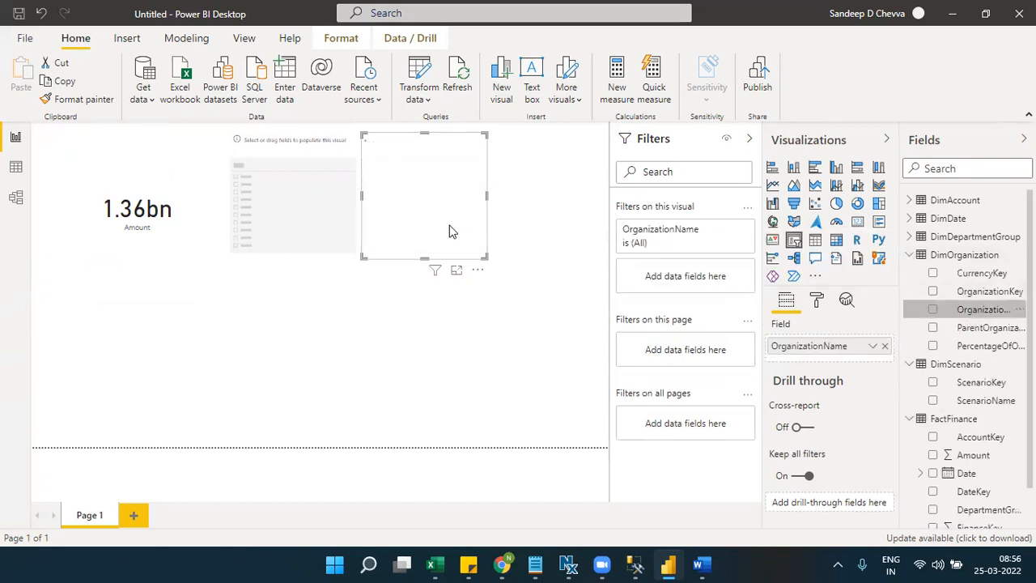
Step: Assign AccountType from DimAccount to the empty slicer beside the Amount card
{"action": "left_click", "coordinate": [283, 186]}
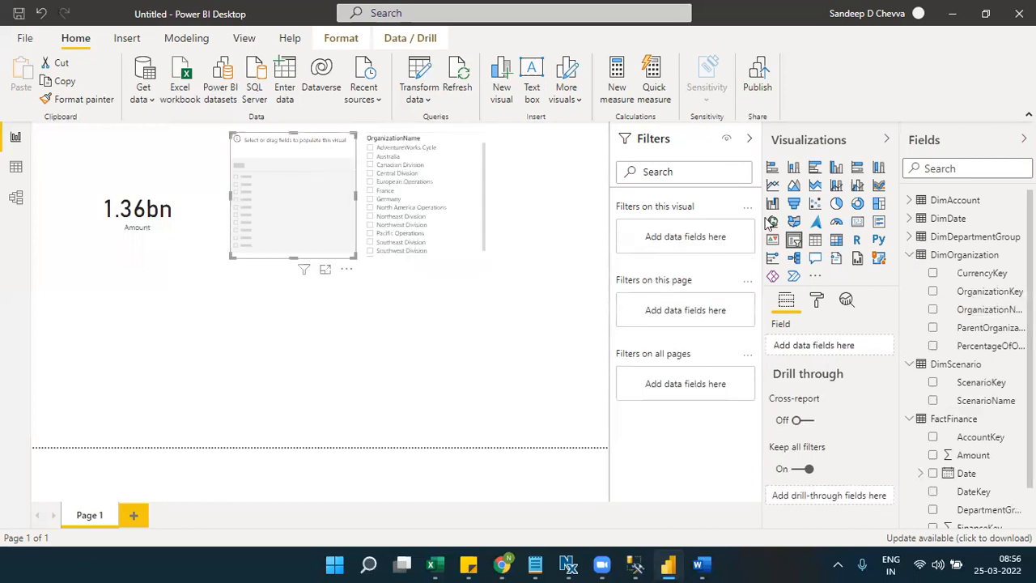
{"action": "left_click", "coordinate": [908, 203]}
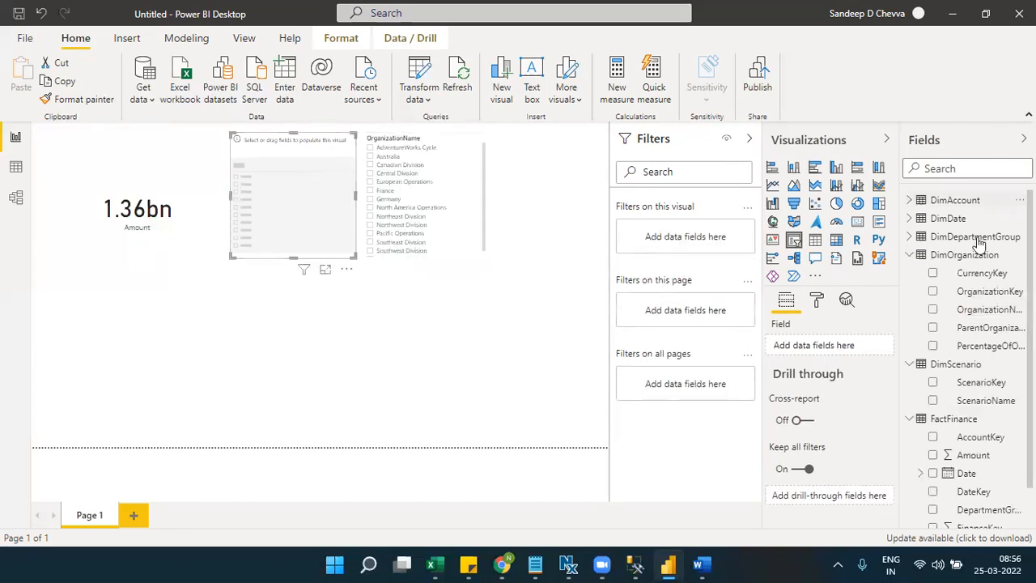
{"action": "left_click_drag", "start_coordinate": [994, 276], "coordinate": [863, 342]}
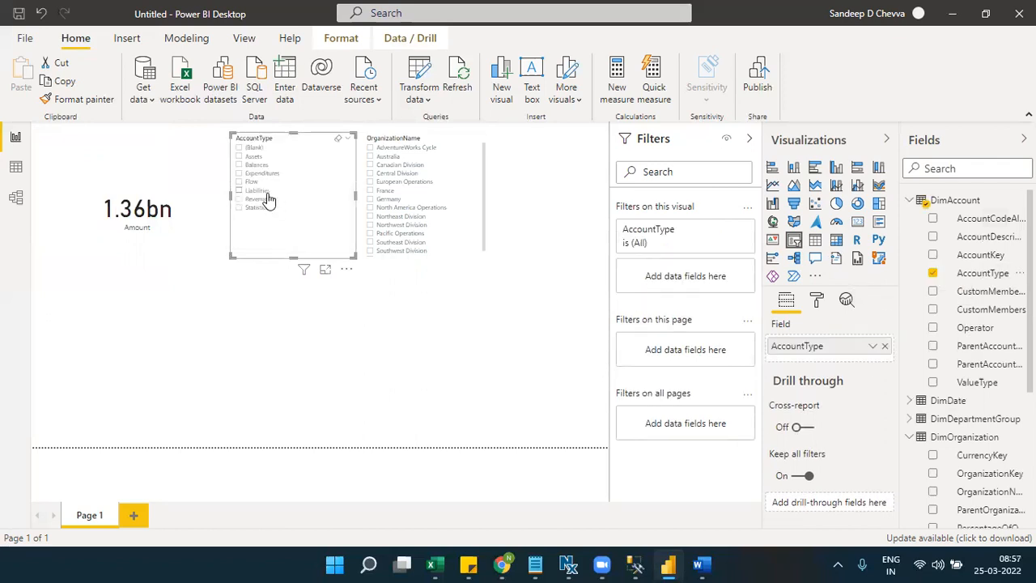
Step: Filter the Amount card by the Liabilities account type and the Northwest Division organization
{"action": "left_click", "coordinate": [314, 191]}
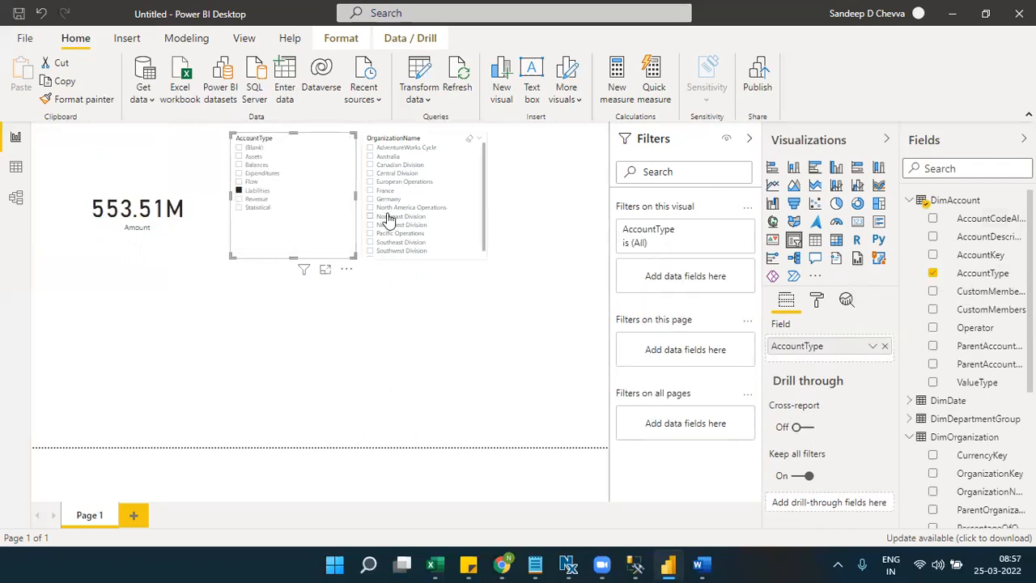
{"action": "left_click", "coordinate": [392, 226]}
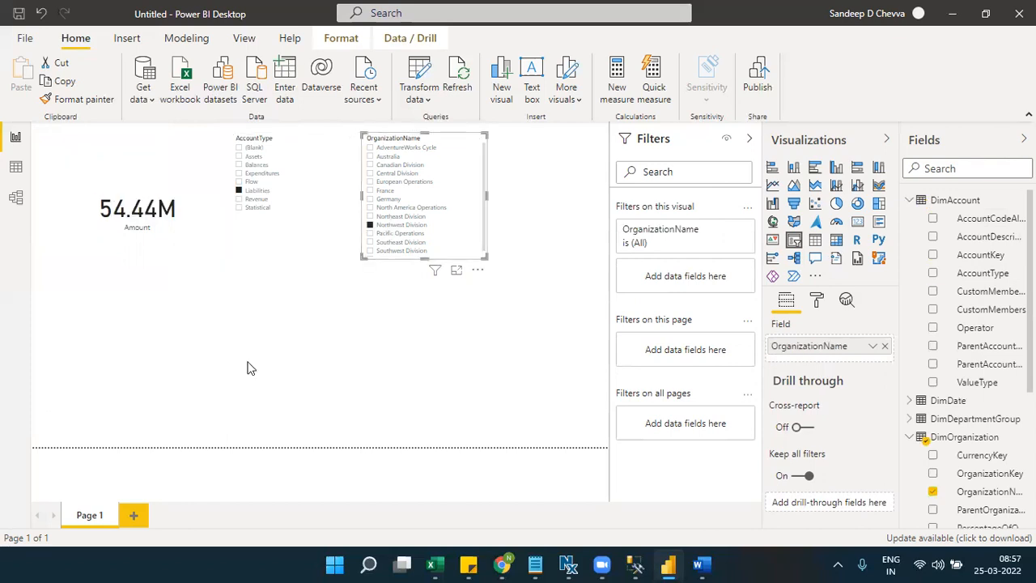
Step: Insert a clustered column chart, place it below the Amount card and slicers, and enlarge it
{"action": "left_click", "coordinate": [591, 374]}
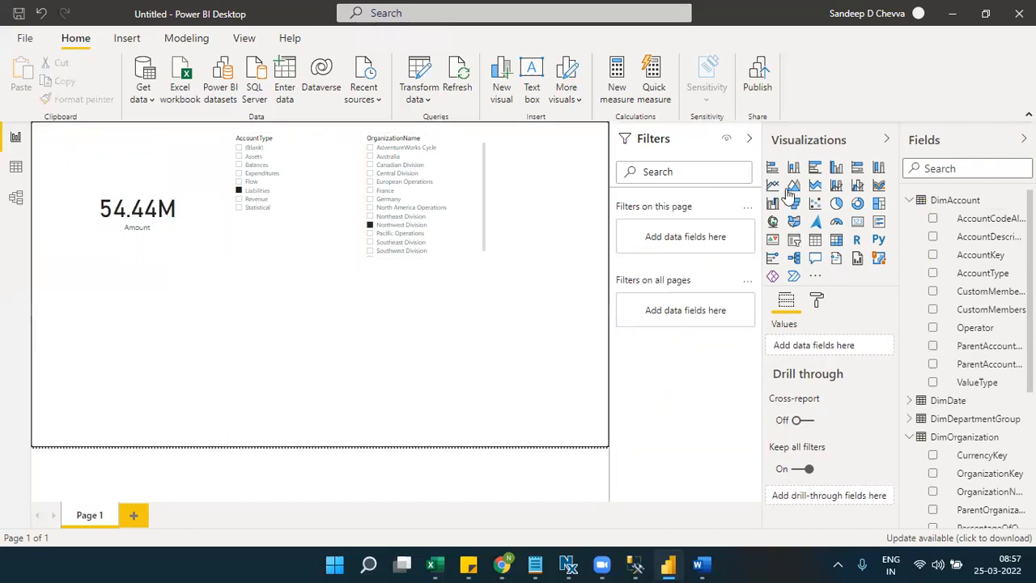
{"action": "left_click", "coordinate": [839, 171]}
{"action": "left_click_drag", "start_coordinate": [579, 181], "coordinate": [398, 303]}
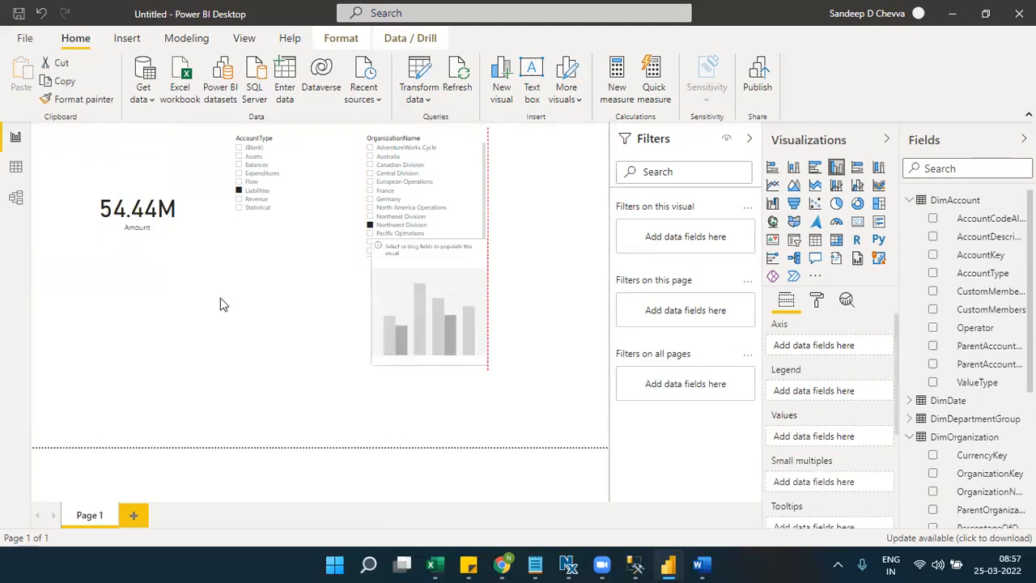
{"action": "left_click_drag", "start_coordinate": [220, 305], "coordinate": [225, 311]}
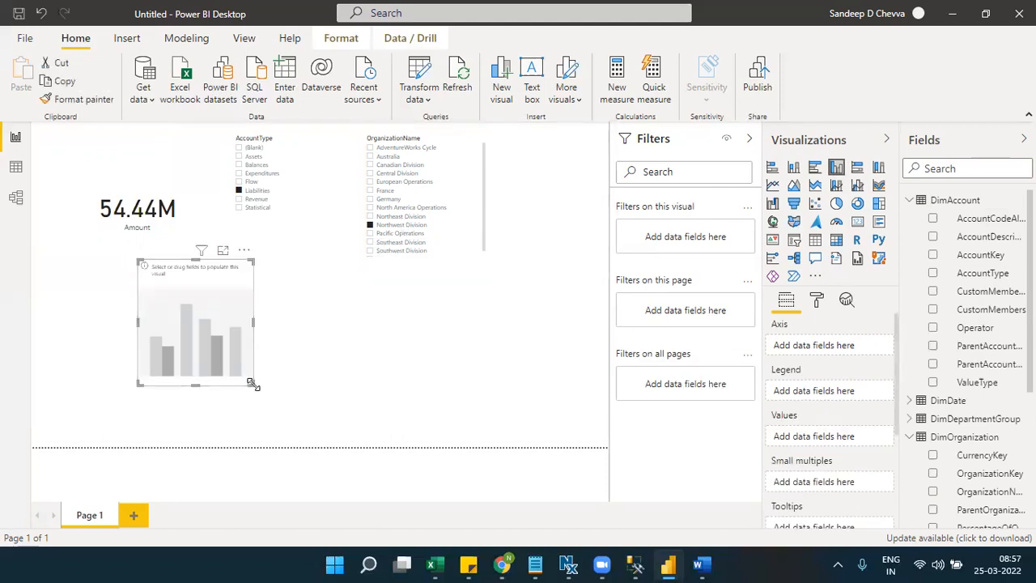
{"action": "left_click_drag", "start_coordinate": [252, 387], "coordinate": [447, 430]}
{"action": "left_click_drag", "start_coordinate": [447, 260], "coordinate": [446, 285]}
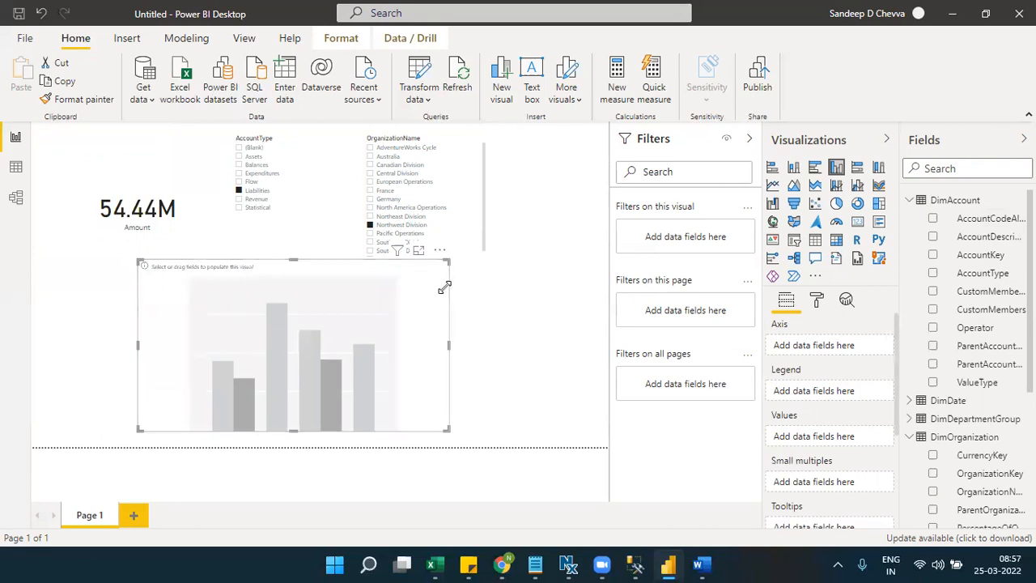
Step: Plot Amount from FactFinance by DepartmentGroupName from DimDepartmentGroup in the empty column chart
{"action": "left_click", "coordinate": [911, 201]}
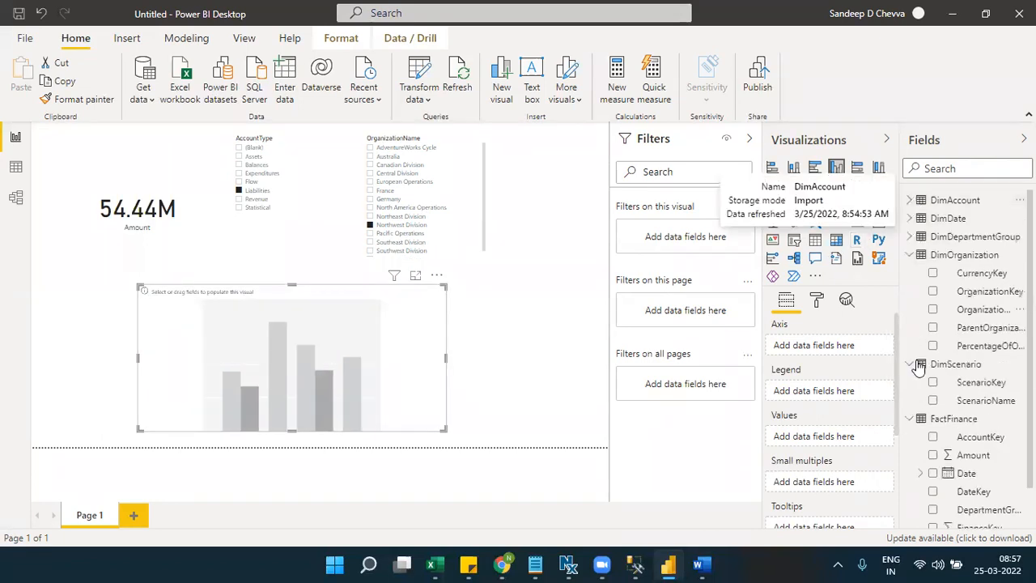
{"action": "left_click", "coordinate": [910, 255]}
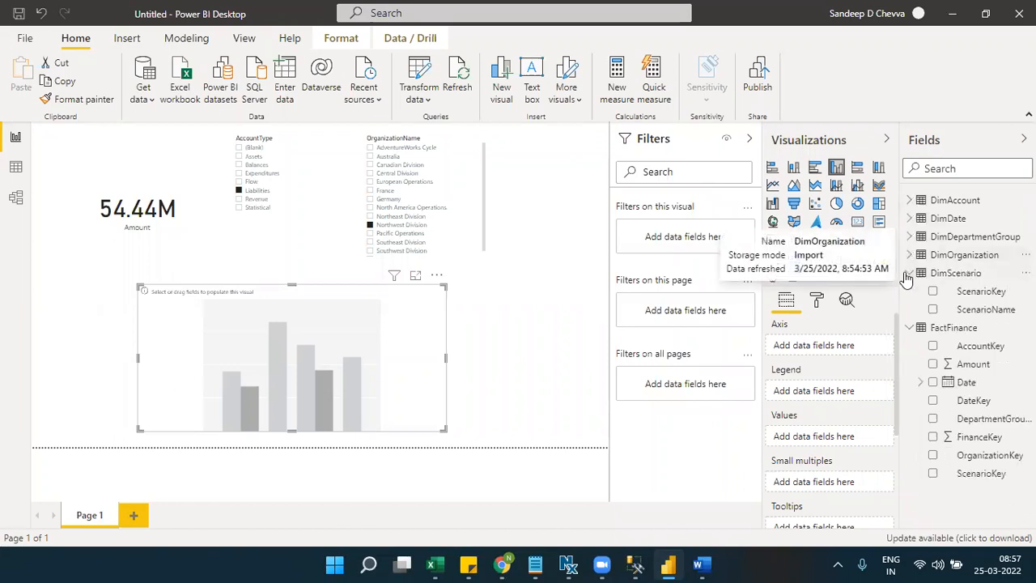
{"action": "left_click", "coordinate": [910, 327]}
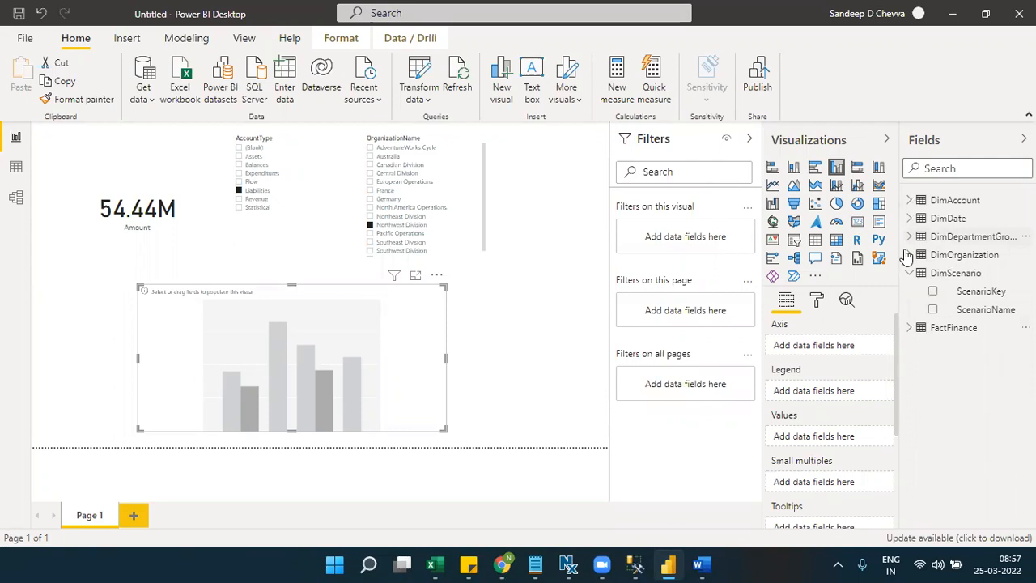
{"action": "left_click", "coordinate": [908, 255]}
{"action": "left_click", "coordinate": [908, 255]}
{"action": "left_click", "coordinate": [910, 236]}
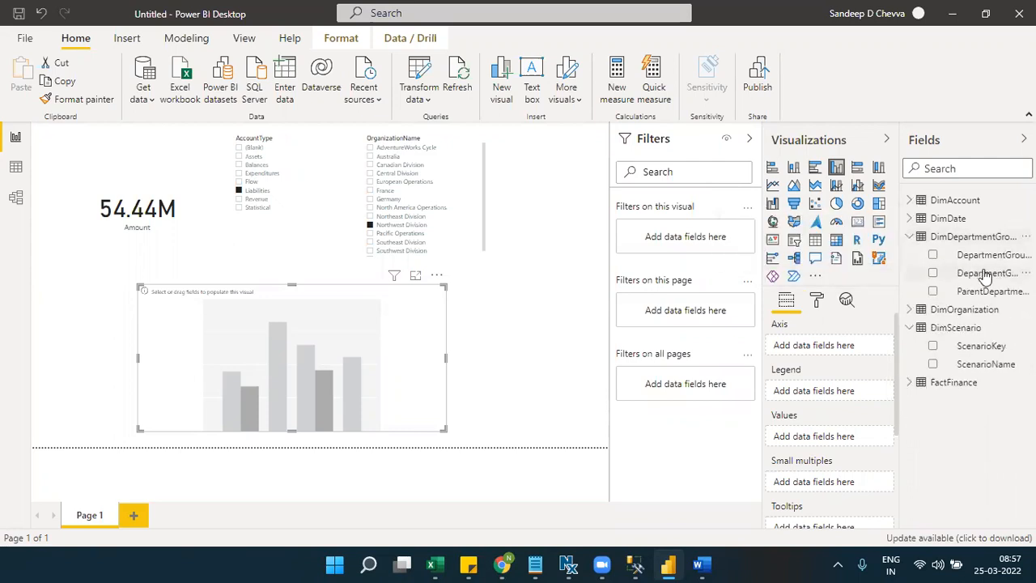
{"action": "left_click_drag", "start_coordinate": [986, 275], "coordinate": [851, 347]}
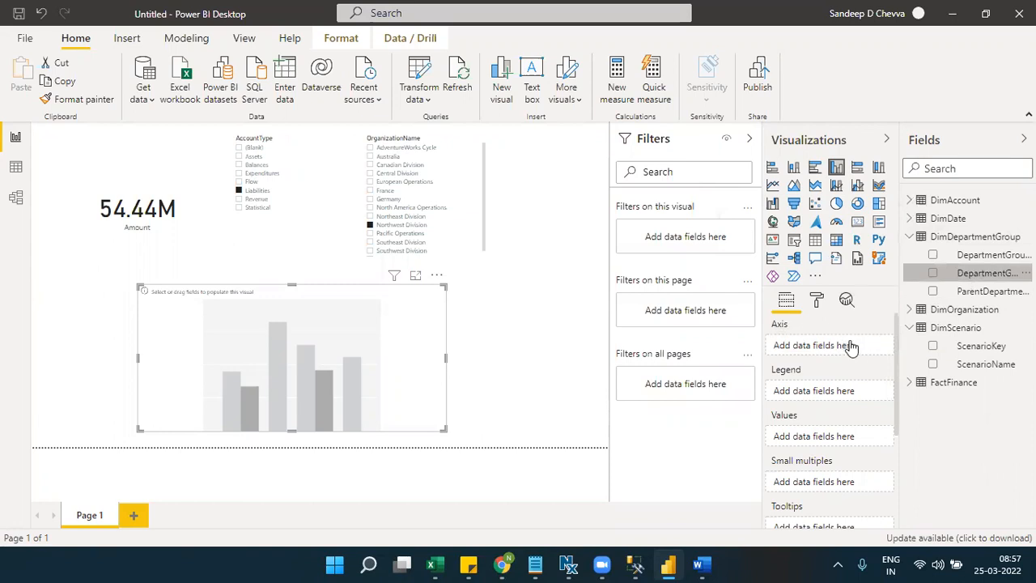
{"action": "left_click", "coordinate": [911, 384]}
{"action": "left_click_drag", "start_coordinate": [981, 421], "coordinate": [848, 444]}
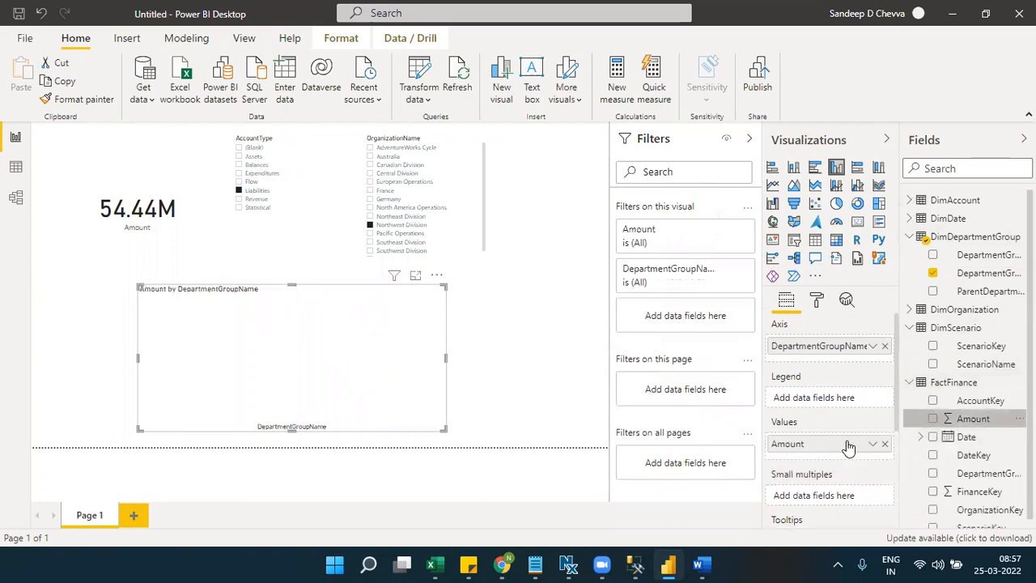
Step: Clear the Liabilities account type and Northwest Division organization selections from the slicers
{"action": "left_click", "coordinate": [253, 197]}
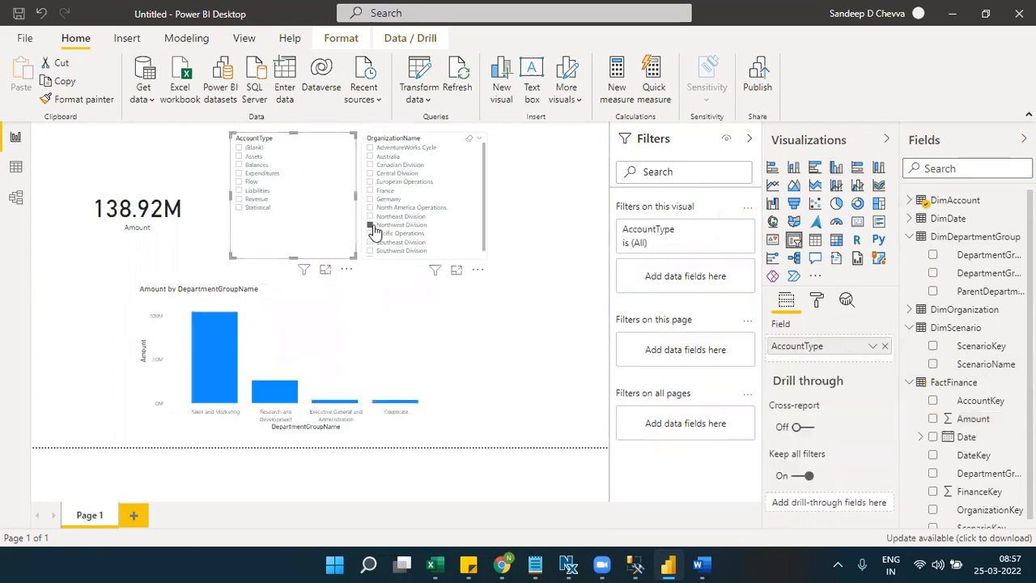
{"action": "left_click", "coordinate": [373, 226]}
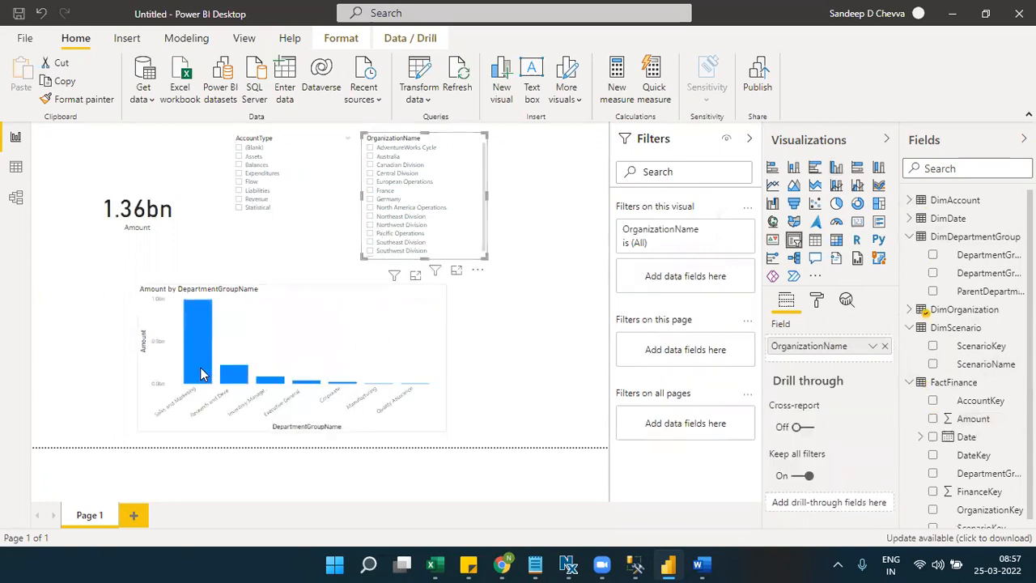
{"action": "left_click", "coordinate": [240, 208]}
{"action": "left_click", "coordinate": [258, 209]}
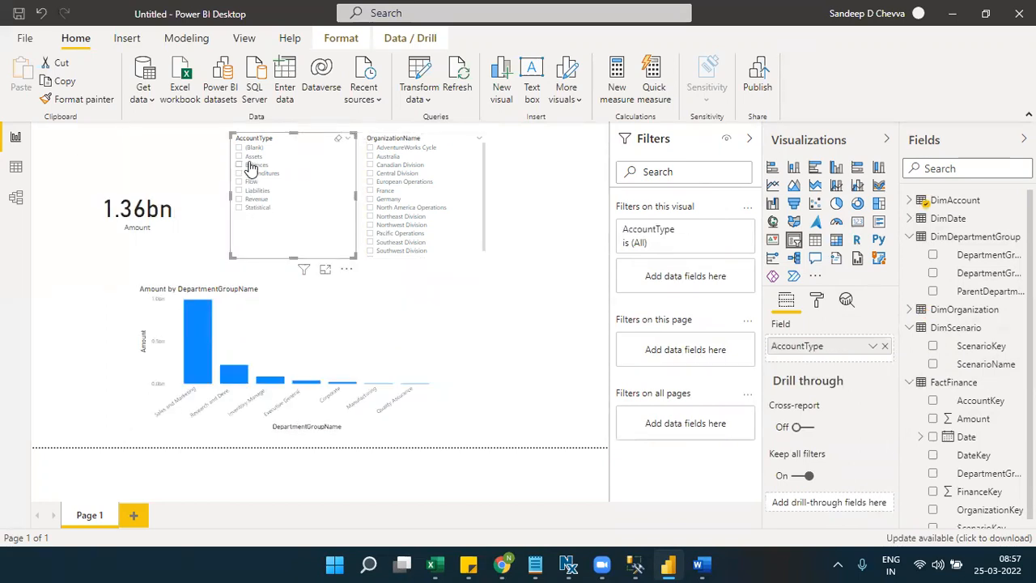
Step: Filter the card and column chart by the Balances account type and the Germany organization
{"action": "left_click", "coordinate": [252, 166]}
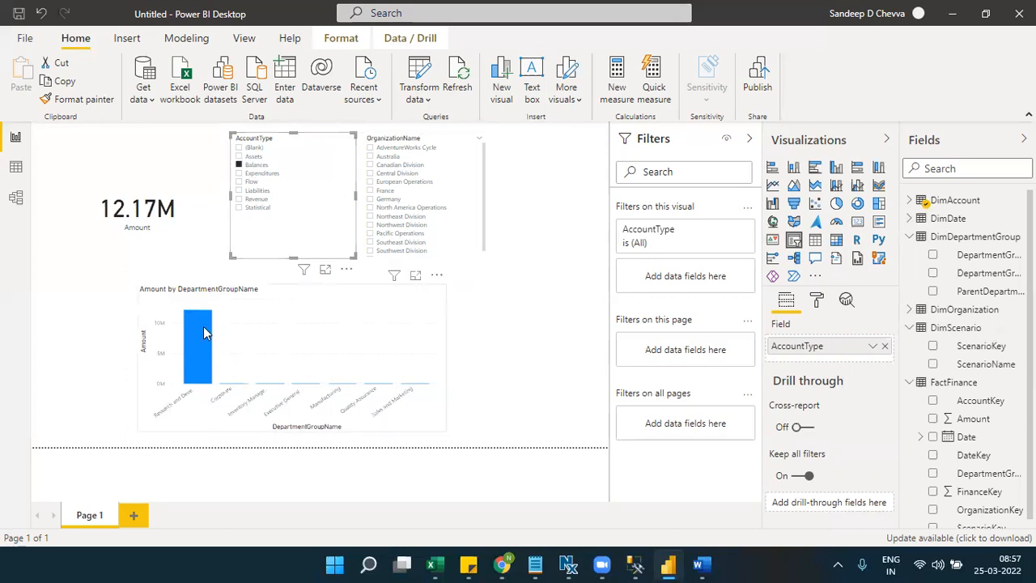
{"action": "mouse_move", "coordinate": [203, 326]}
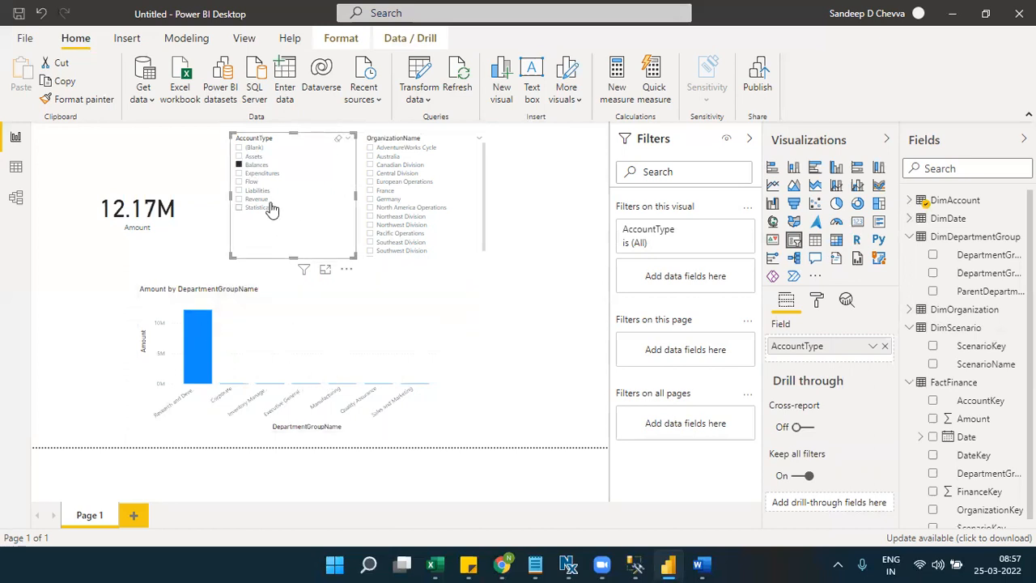
{"action": "left_click", "coordinate": [384, 202]}
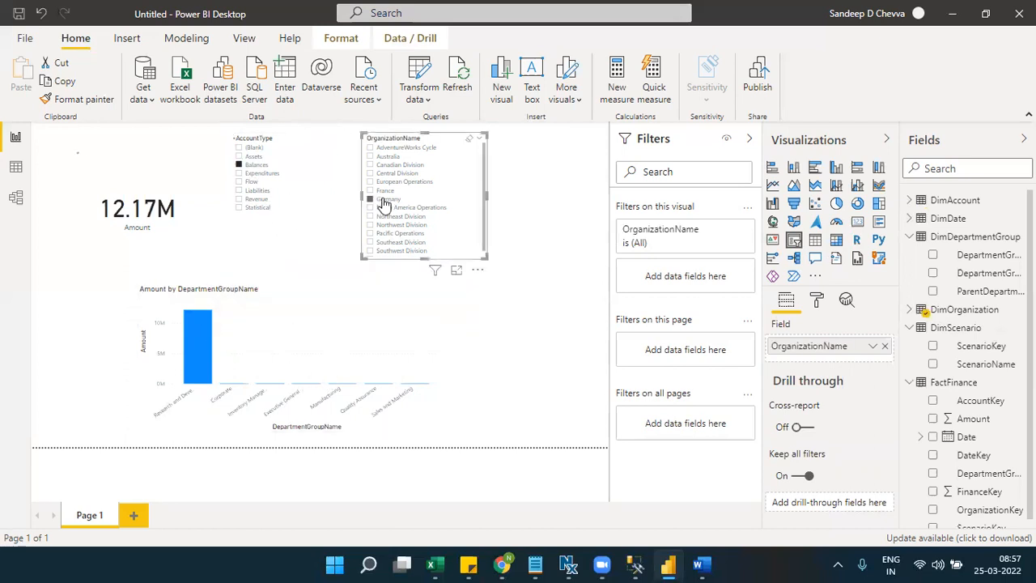
Step: Collapse the Filters, Visualizations and Fields panes to give the report canvas more room
{"action": "left_click", "coordinate": [749, 138]}
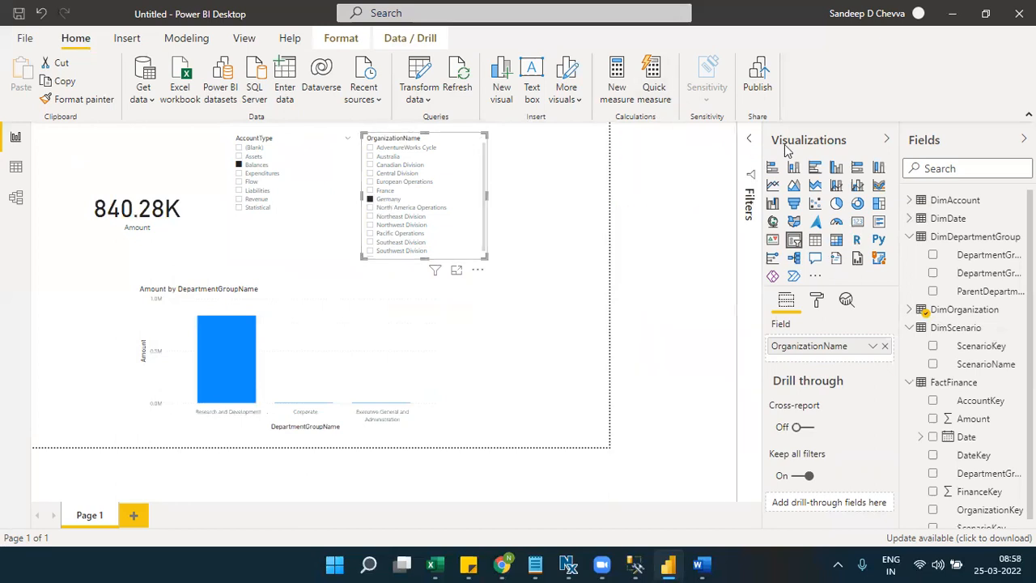
{"action": "left_click", "coordinate": [887, 140]}
{"action": "left_click", "coordinate": [1024, 139]}
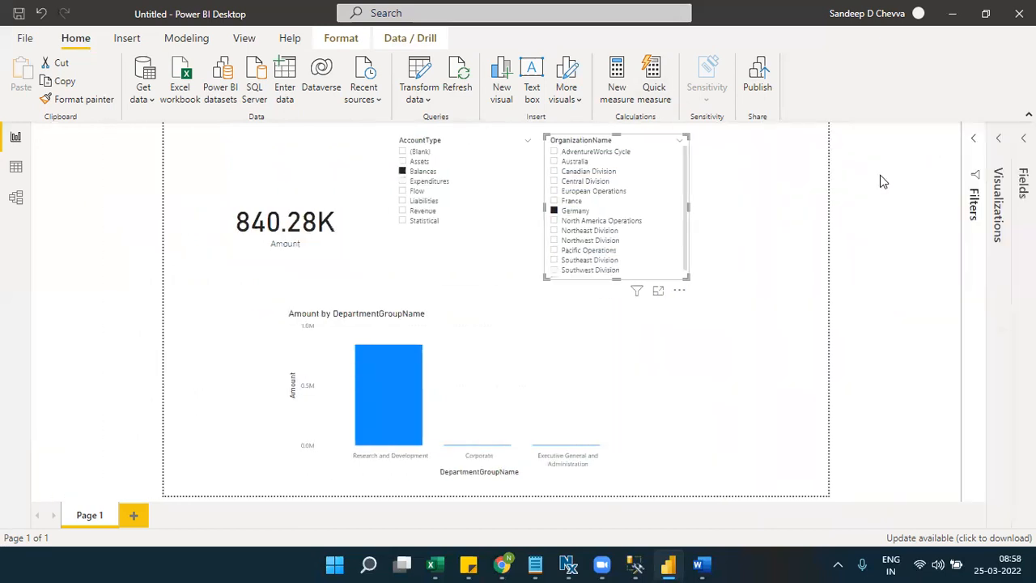
Step: Examine in the data model how FactFinance and its Amount field relate to the surrounding dimension tables, and return to the report
{"action": "left_click", "coordinate": [23, 206]}
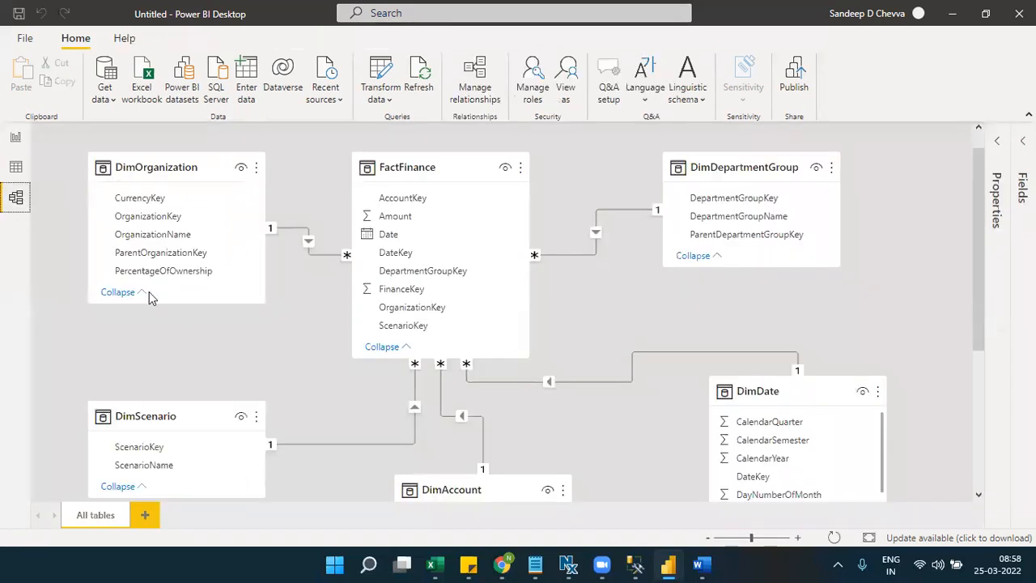
{"action": "left_click", "coordinate": [145, 406]}
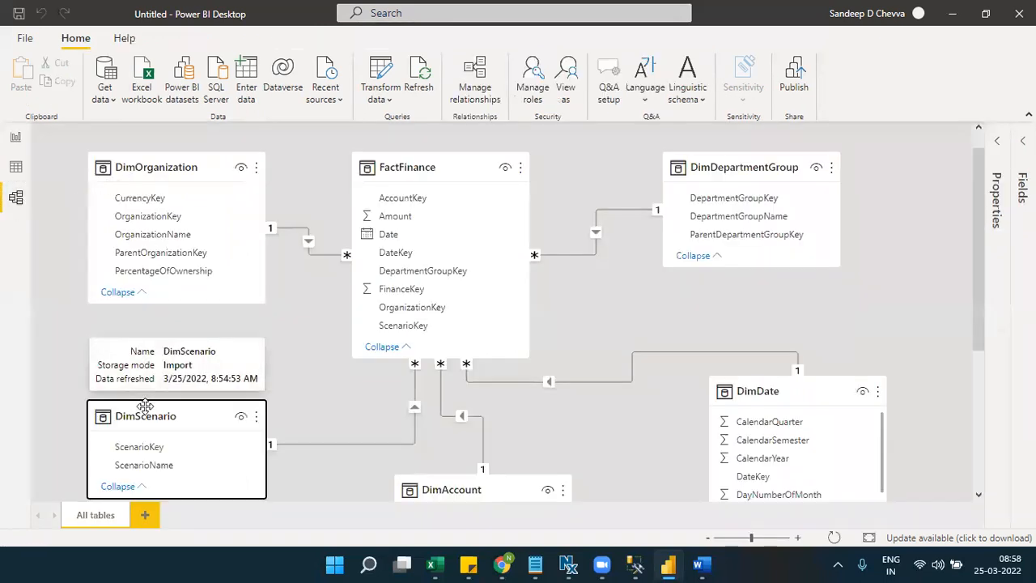
{"action": "left_click", "coordinate": [455, 171]}
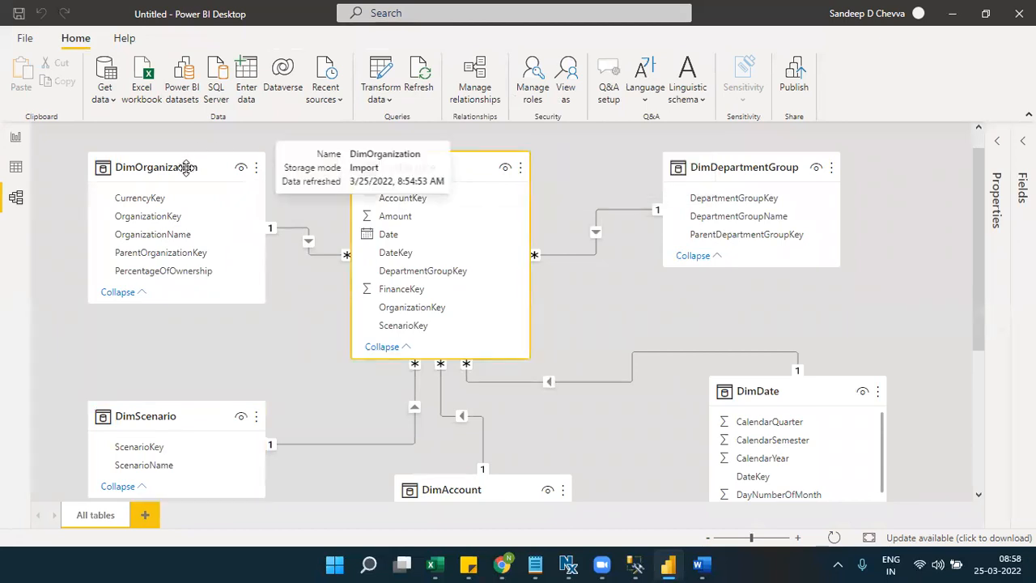
{"action": "left_click", "coordinate": [186, 167]}
{"action": "left_click", "coordinate": [387, 167]}
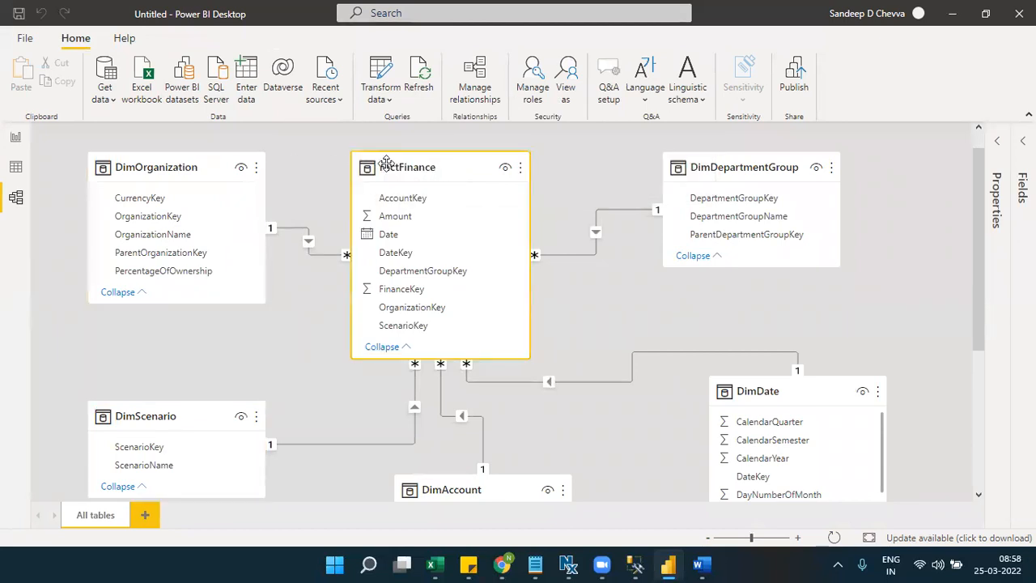
{"action": "left_click", "coordinate": [716, 161]}
{"action": "left_click", "coordinate": [456, 162]}
{"action": "left_click", "coordinate": [751, 392]}
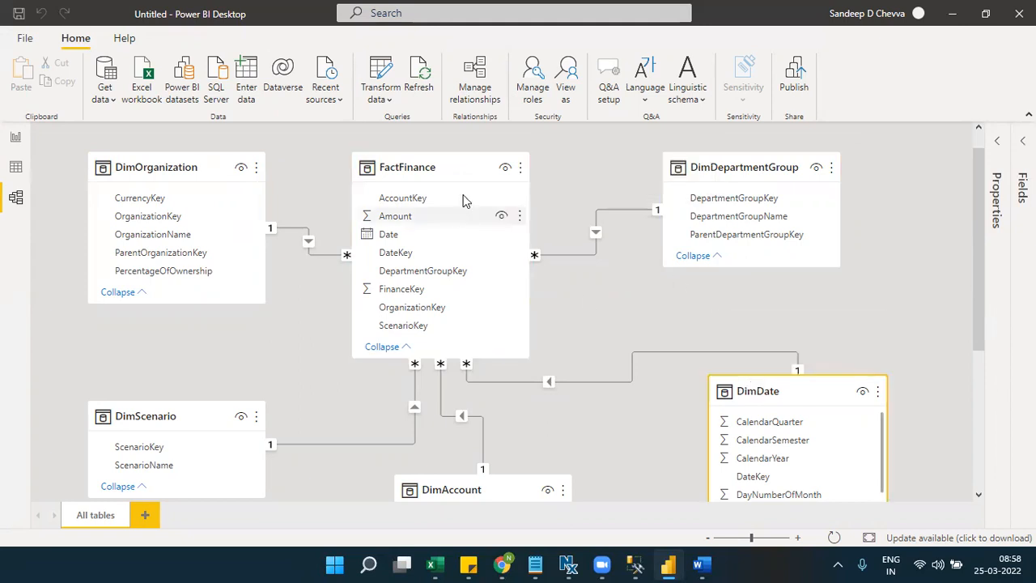
{"action": "left_click", "coordinate": [461, 172]}
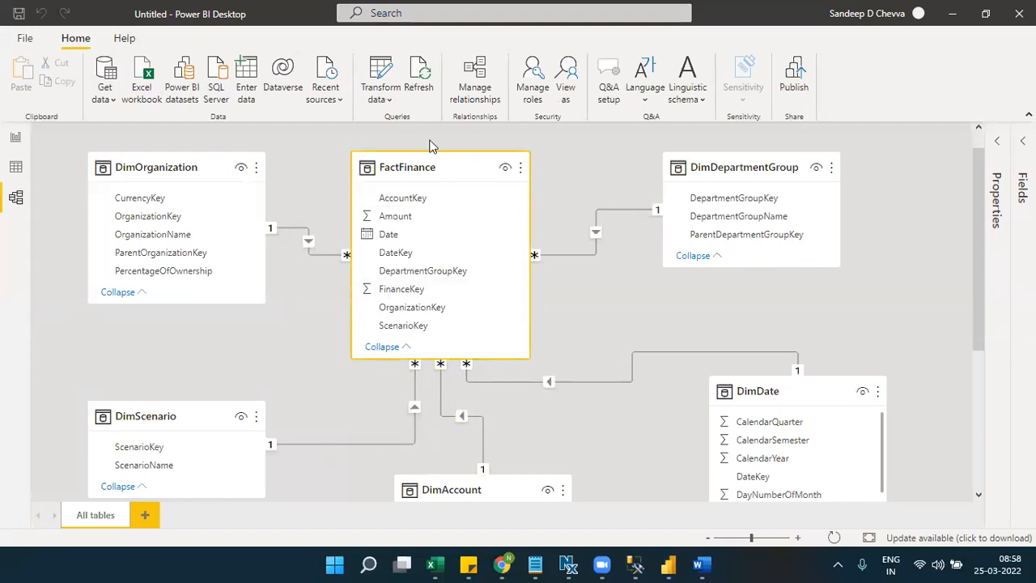
{"action": "left_click", "coordinate": [396, 215]}
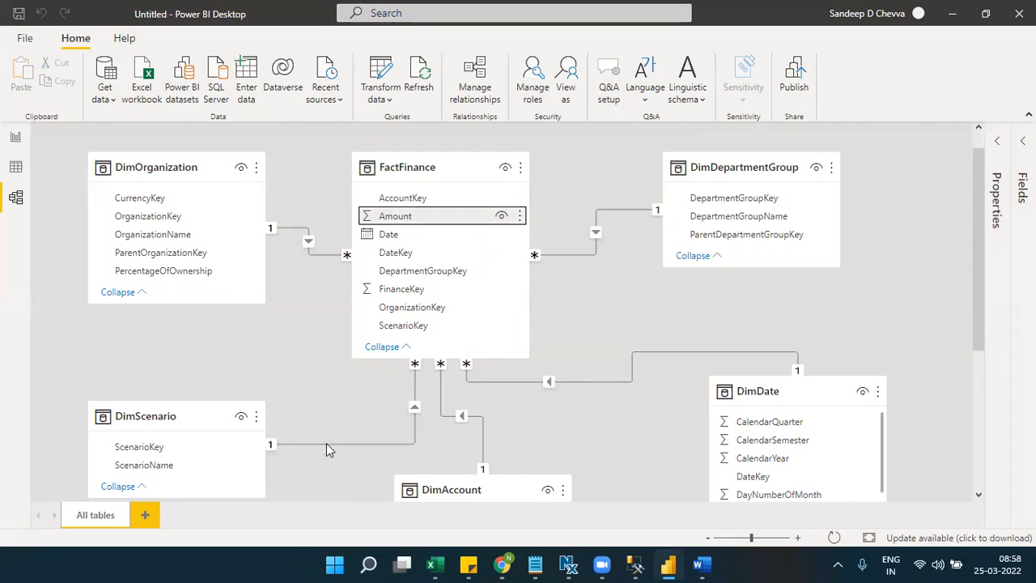
{"action": "left_click", "coordinate": [18, 139]}
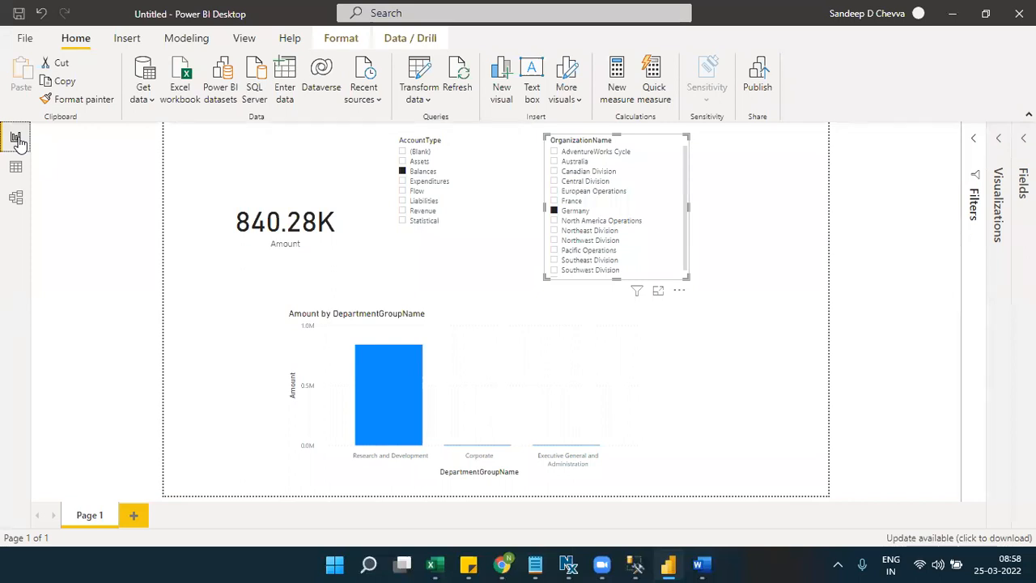
Step: Switch to SQL Server Management Studio, run the top 10 query on FactInternetSales and select the ProductKey column in the results
{"action": "left_click", "coordinate": [253, 95]}
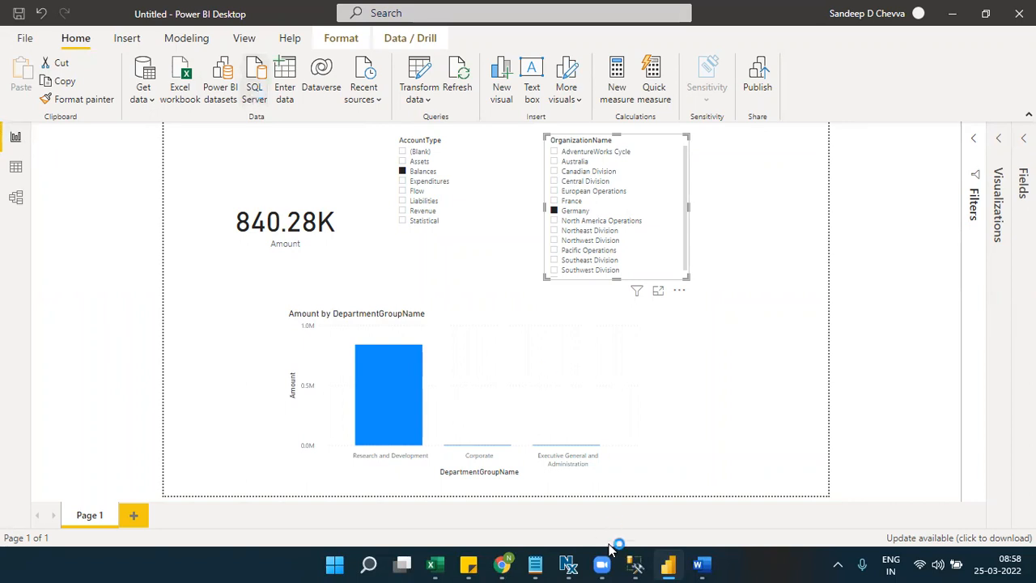
{"action": "left_click", "coordinate": [628, 563]}
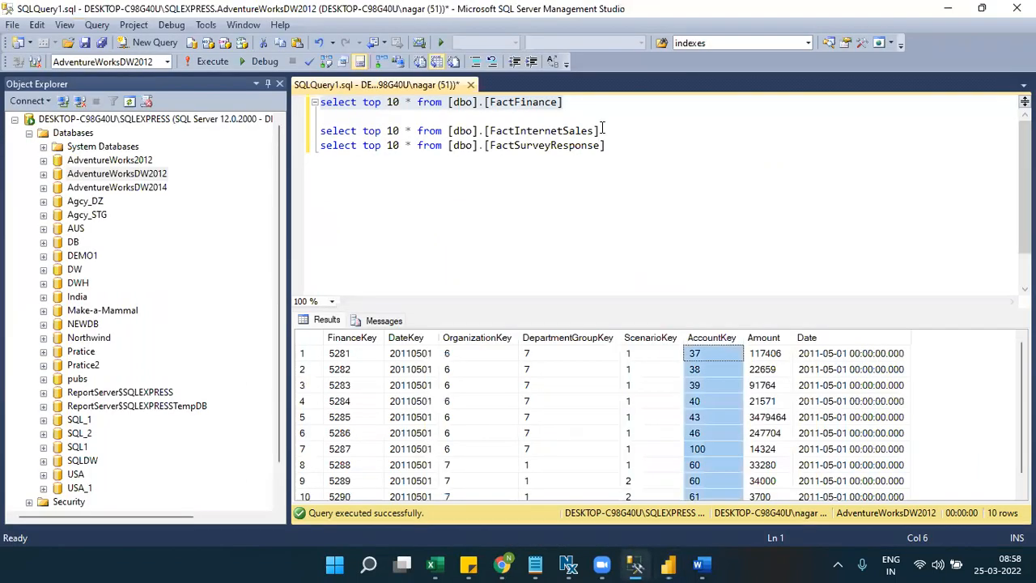
{"action": "left_click_drag", "start_coordinate": [600, 131], "coordinate": [321, 131]}
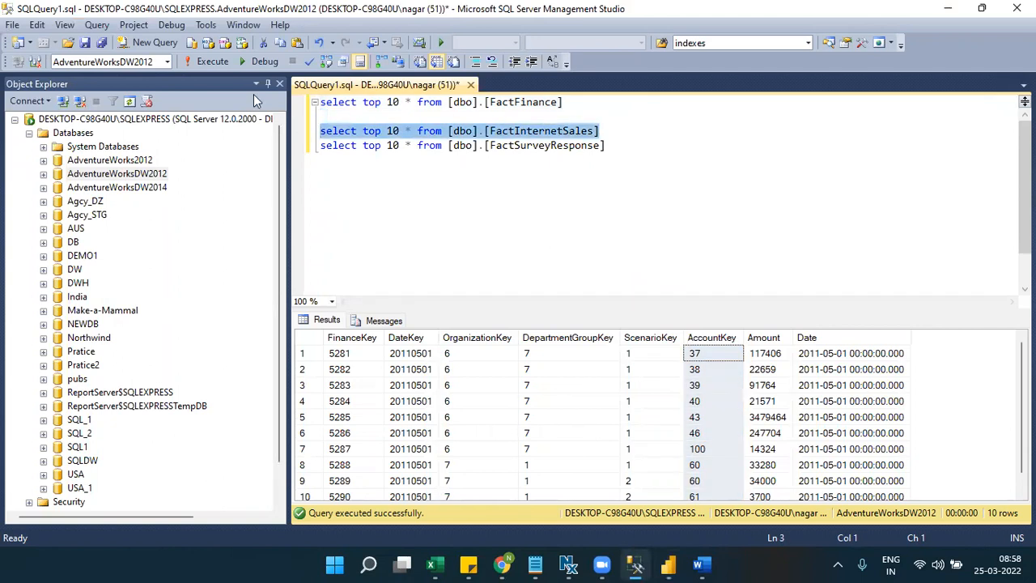
{"action": "left_click", "coordinate": [215, 63]}
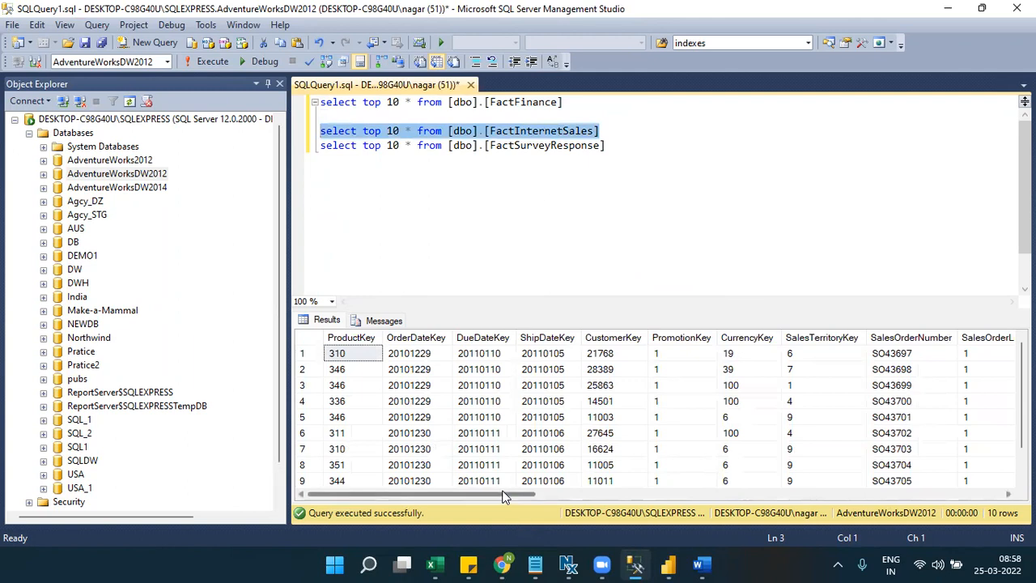
{"action": "left_click_drag", "start_coordinate": [502, 495], "coordinate": [449, 496]}
{"action": "left_click", "coordinate": [374, 339]}
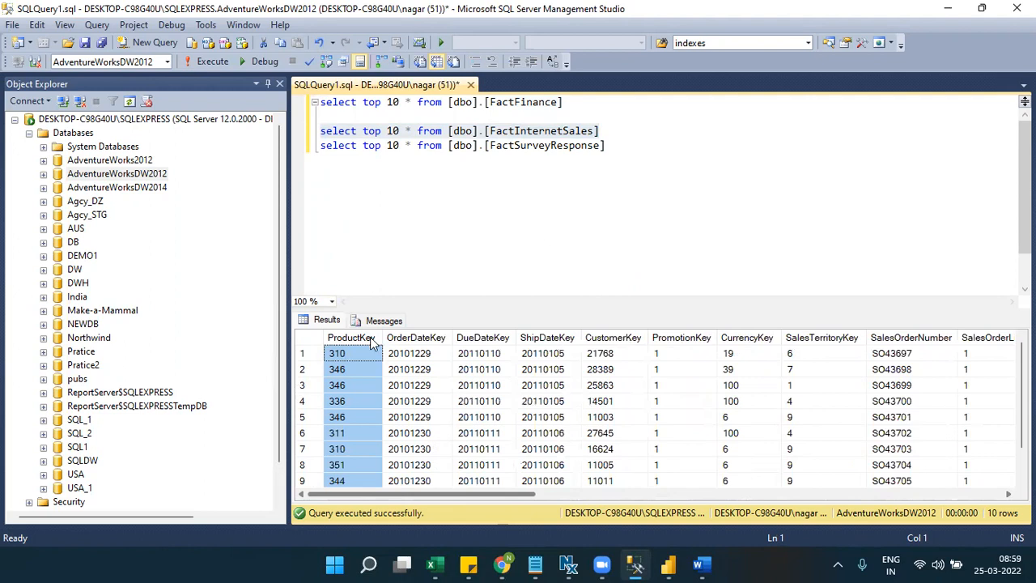
Step: Switch to the Relationships workbook in Excel and look up the Cityid key of the city dimension on Sheet3
{"action": "left_click", "coordinate": [435, 564]}
{"action": "left_click", "coordinate": [203, 521]}
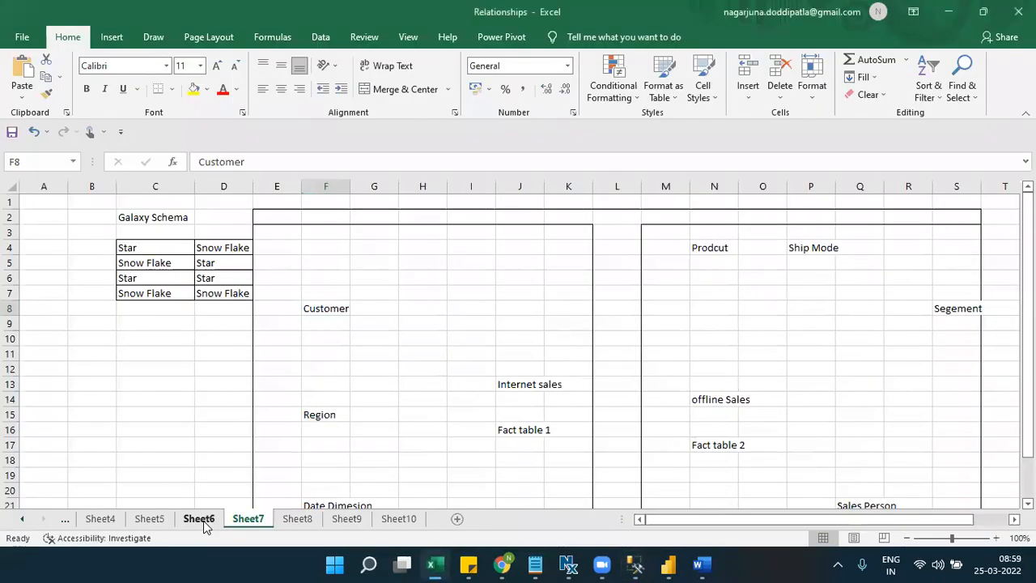
{"action": "left_click", "coordinate": [150, 519]}
{"action": "left_click", "coordinate": [111, 520]}
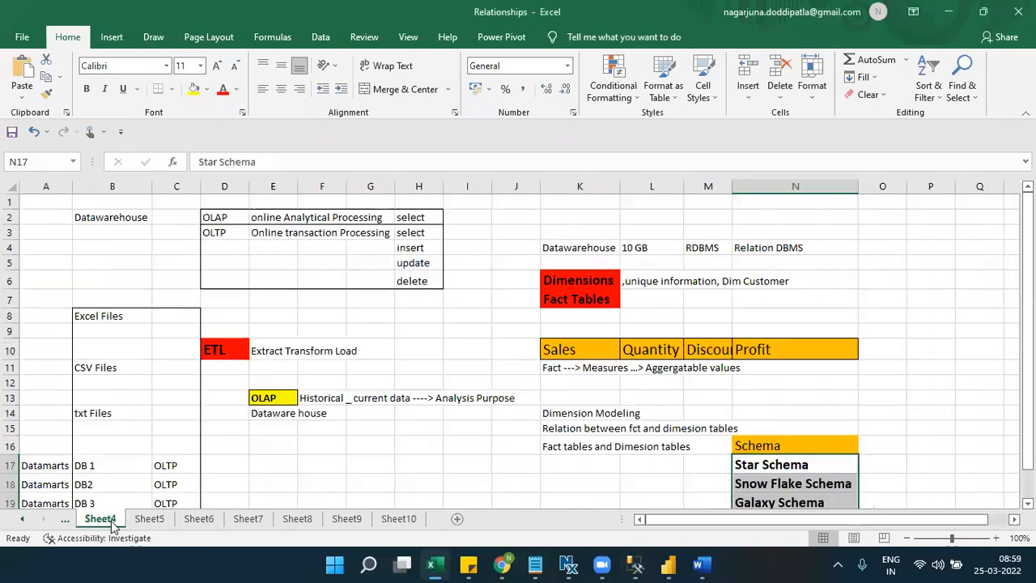
{"action": "left_click", "coordinate": [66, 520]}
{"action": "left_click", "coordinate": [68, 519]}
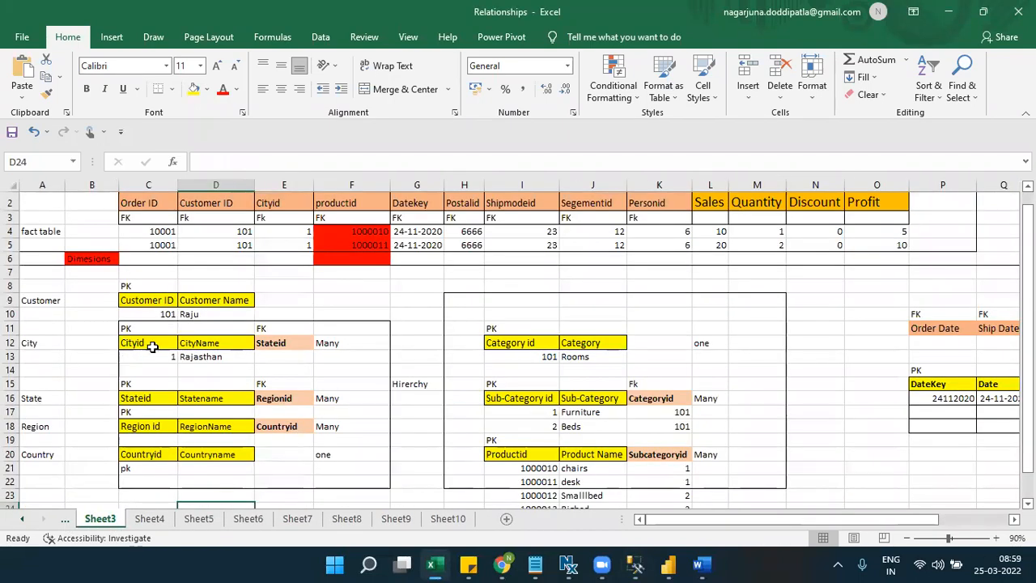
{"action": "left_click", "coordinate": [150, 345]}
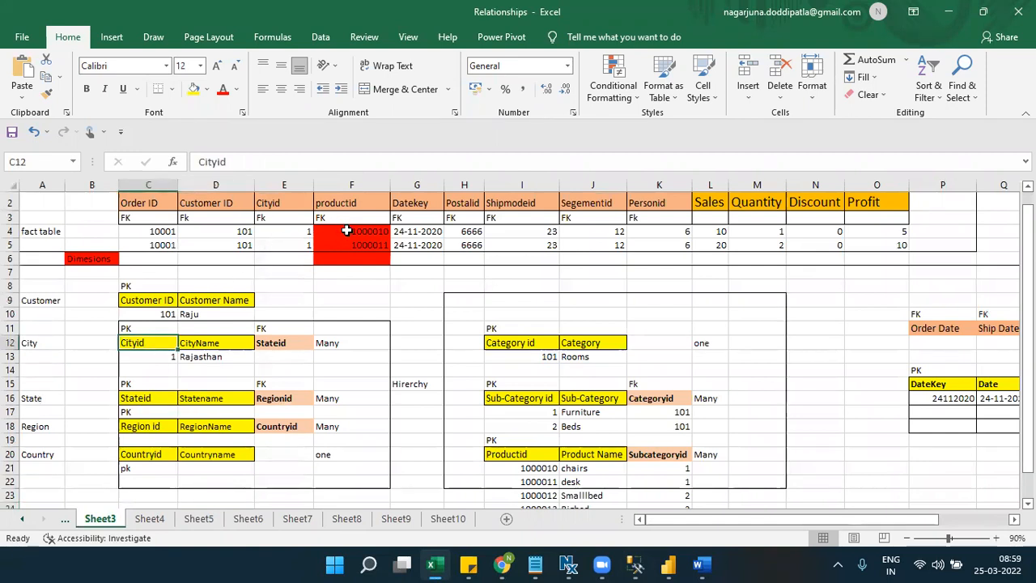
Step: Look up the state, region, country, product, sub-category and category keys of the dimensions on Sheet3
{"action": "left_click", "coordinate": [154, 397]}
{"action": "left_click", "coordinate": [144, 424]}
{"action": "left_click", "coordinate": [148, 455]}
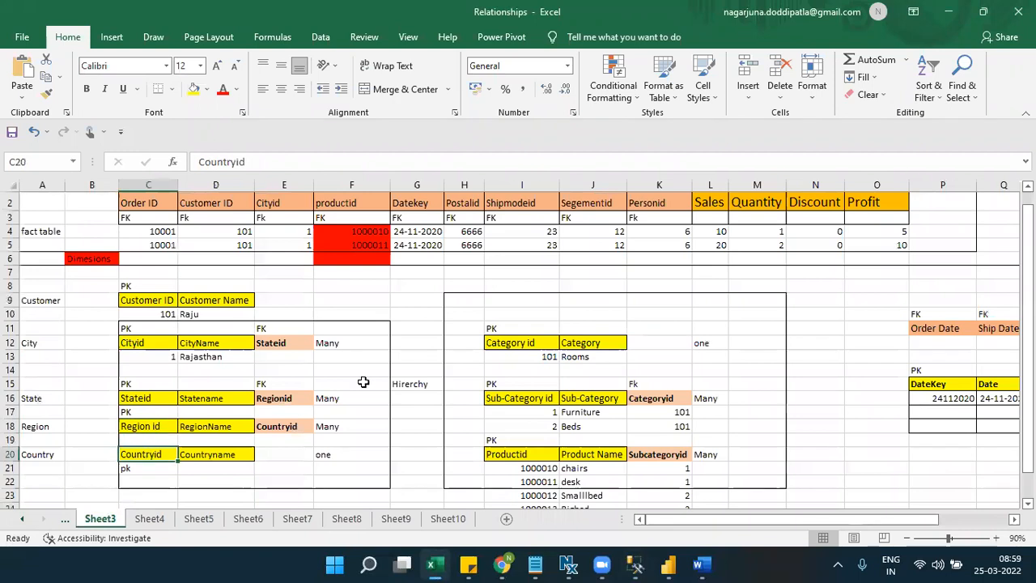
{"action": "left_click", "coordinate": [496, 455]}
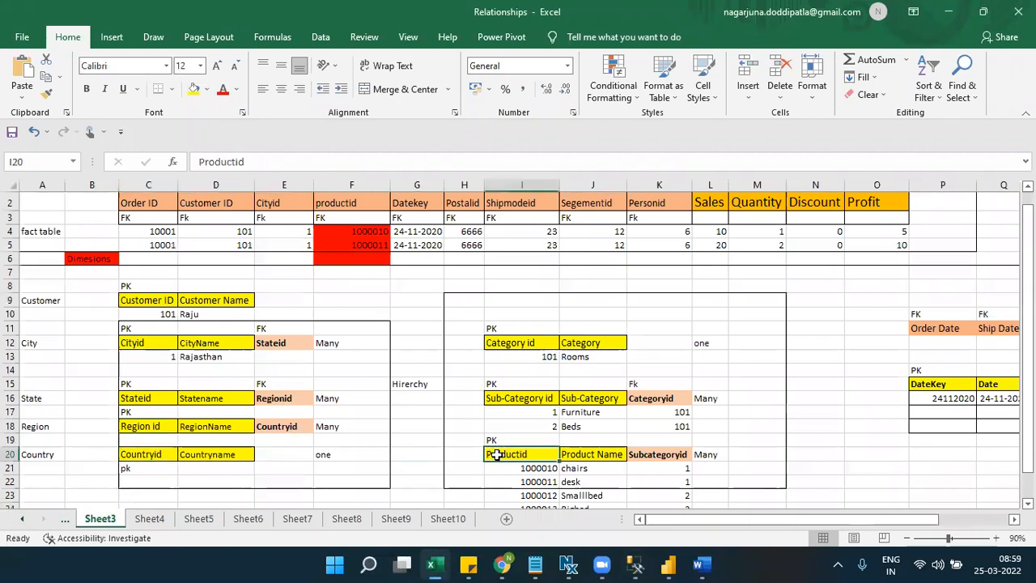
{"action": "left_click", "coordinate": [532, 399]}
{"action": "left_click", "coordinate": [535, 342]}
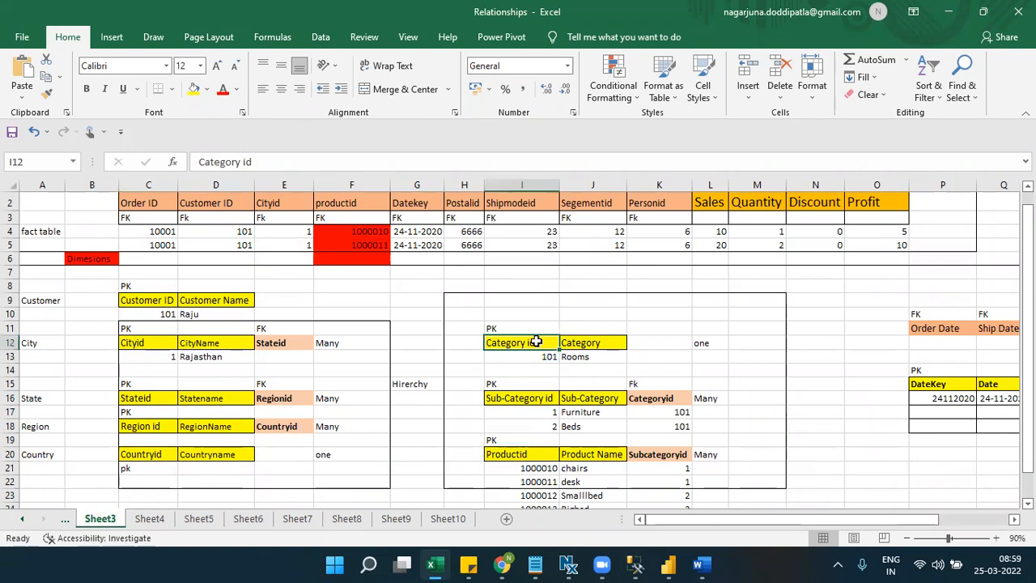
Step: Copy the server name DESKTOP-C98G40U\SQLEXPRESS from SQL Server Management Studio into Power BI's SQL Server database connection
{"action": "left_click", "coordinate": [668, 564]}
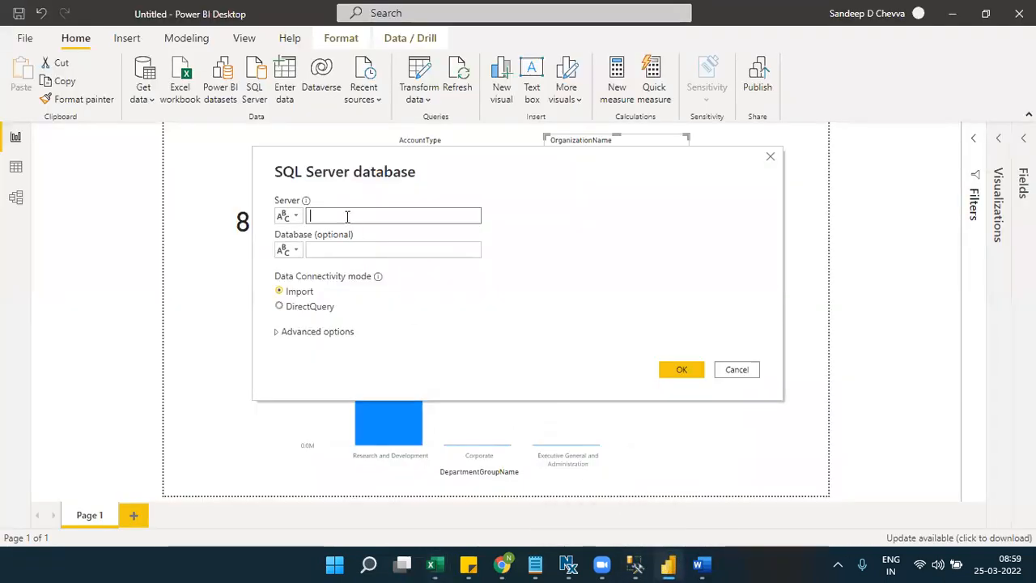
{"action": "left_click", "coordinate": [636, 564]}
{"action": "left_click", "coordinate": [63, 101]}
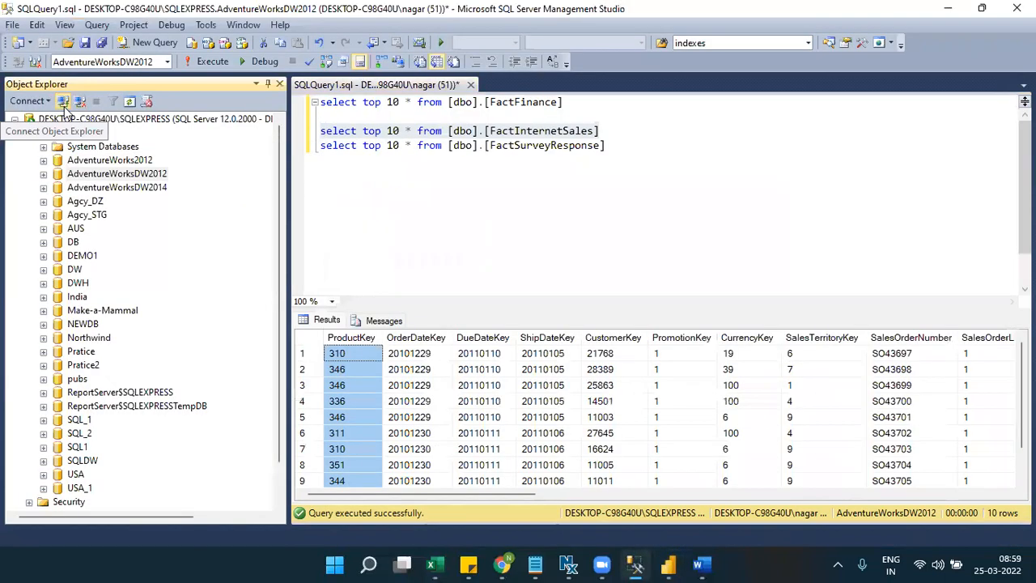
{"action": "right_click", "coordinate": [544, 193]}
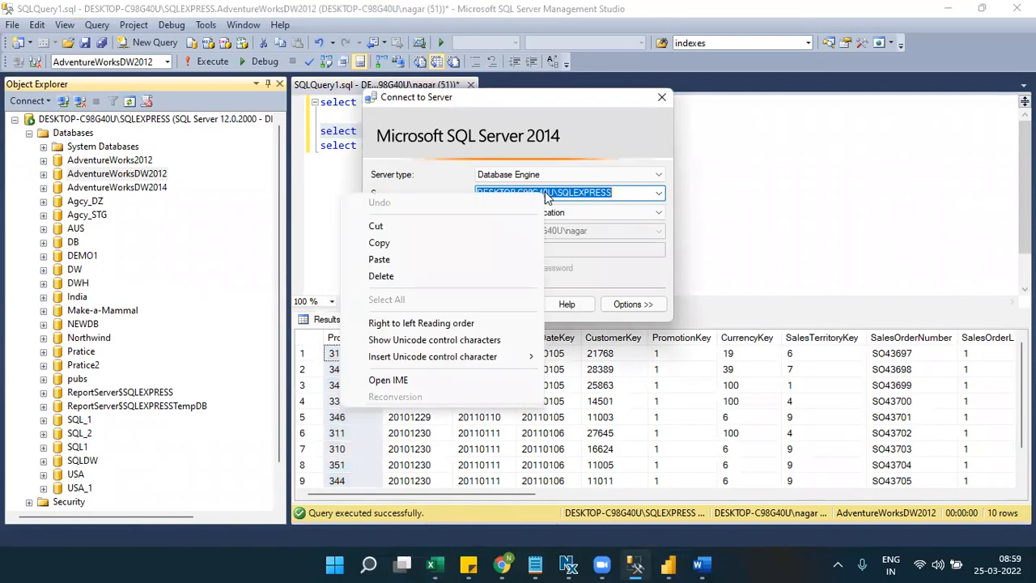
{"action": "left_click", "coordinate": [437, 243]}
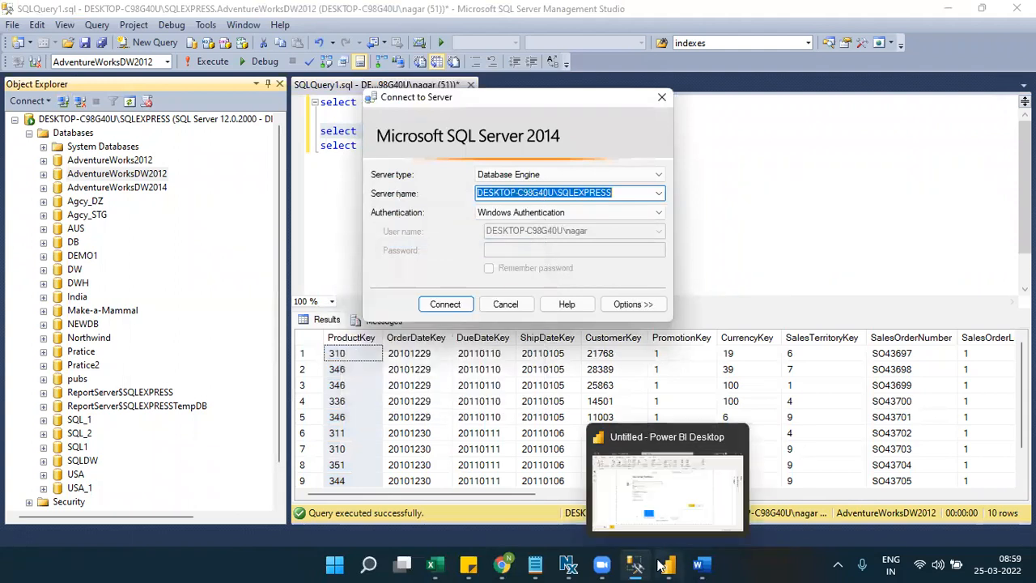
{"action": "left_click", "coordinate": [668, 564]}
{"action": "left_click", "coordinate": [418, 217]}
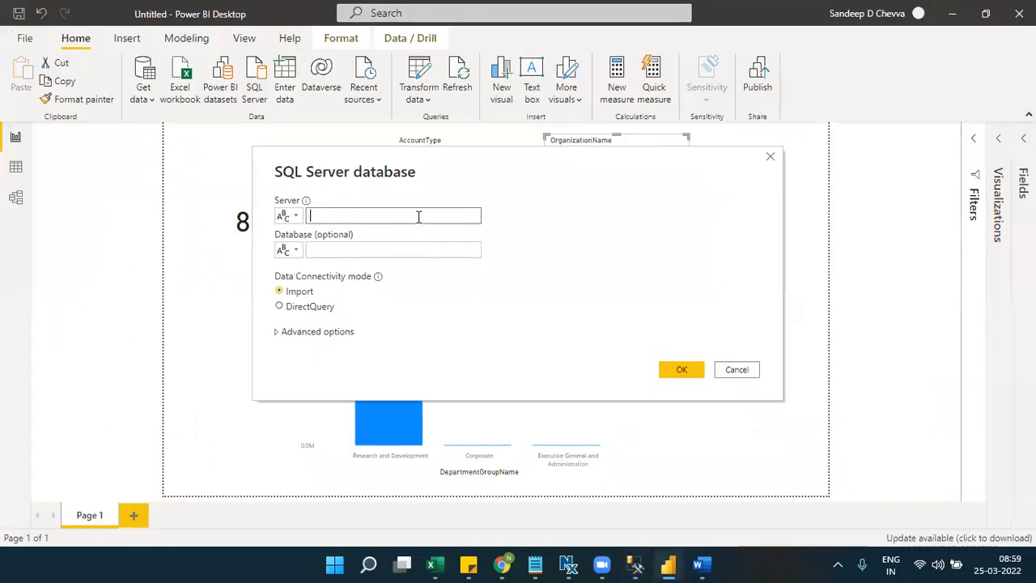
{"action": "key", "text": "ctrl+v"}
Step: Close the server connection dialog in SQL Server Management Studio and try to copy the database name AdventureWorksDW2012 into the Power BI connection
{"action": "left_click", "coordinate": [352, 249]}
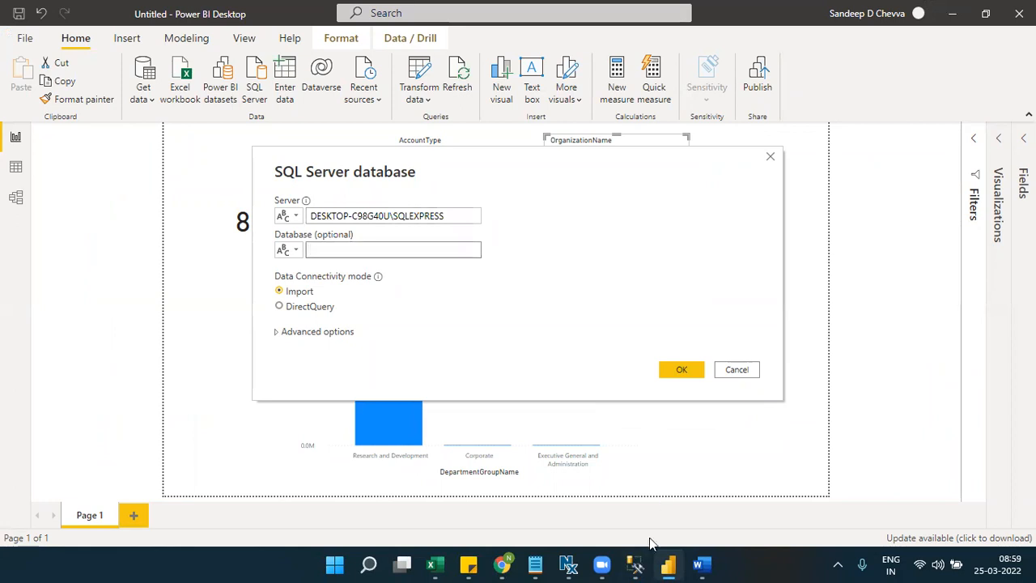
{"action": "left_click", "coordinate": [634, 564]}
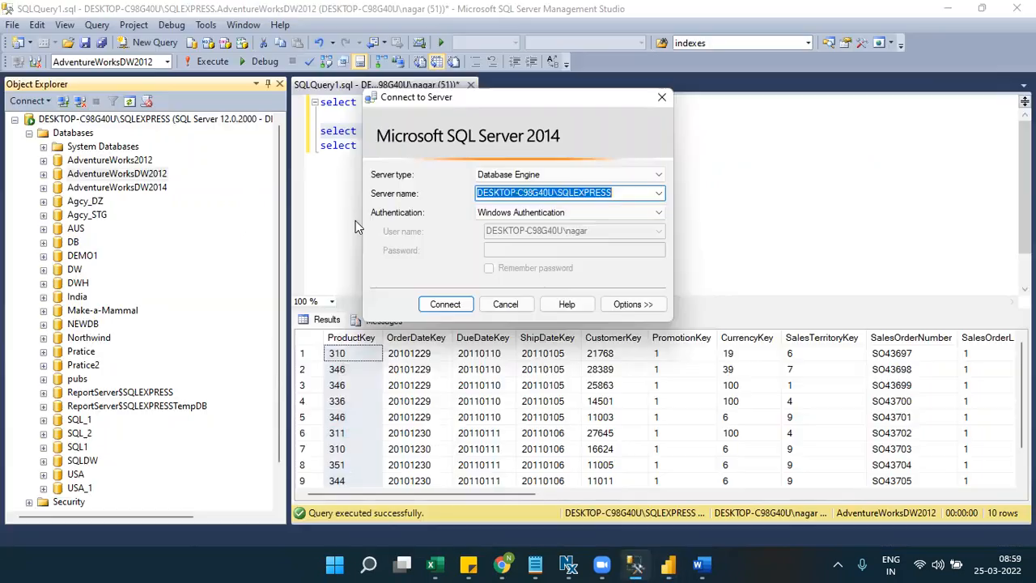
{"action": "left_click", "coordinate": [659, 105]}
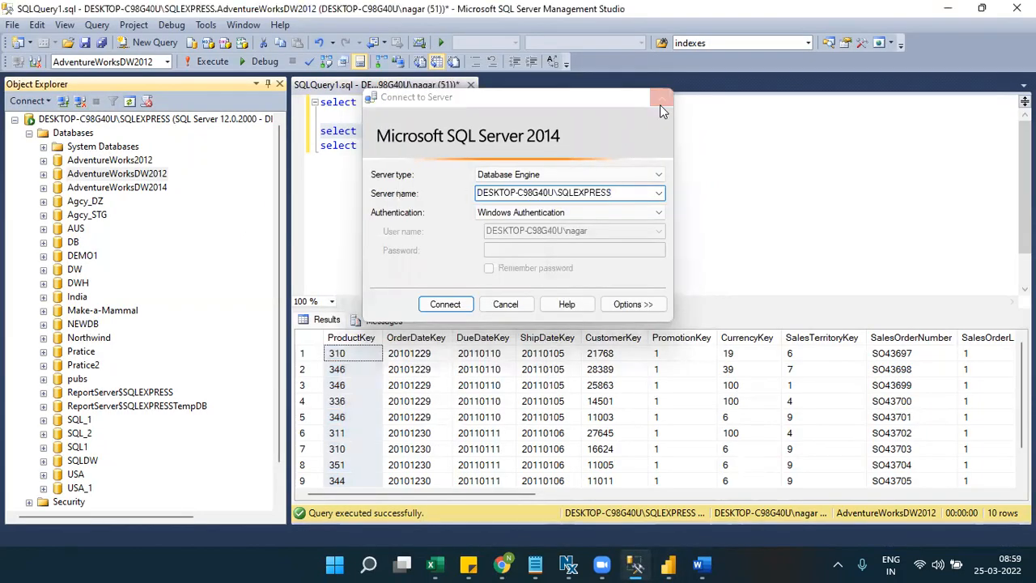
{"action": "left_click", "coordinate": [145, 68]}
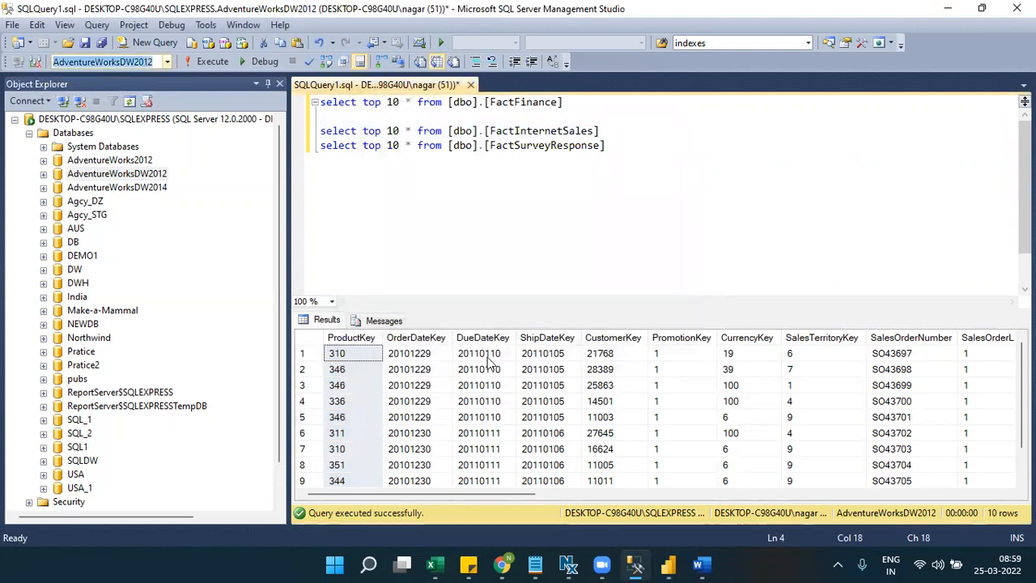
{"action": "left_click", "coordinate": [666, 565]}
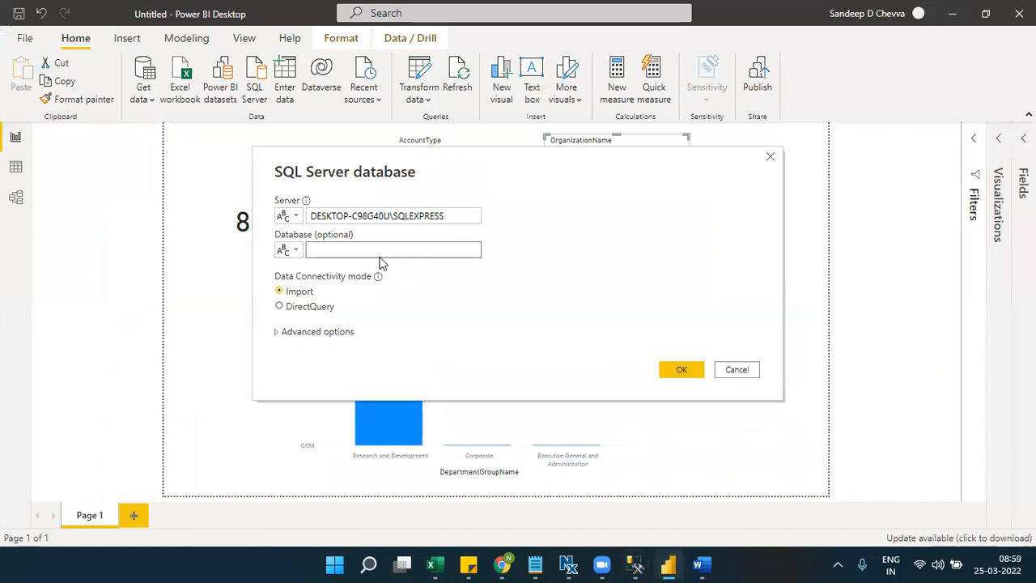
{"action": "left_click", "coordinate": [380, 256]}
{"action": "key", "text": "ctrl+v"}
Step: Connect to the server in Import mode over an unencrypted connection and expand the AdventureWorksDW2012 database
{"action": "left_click", "coordinate": [674, 372]}
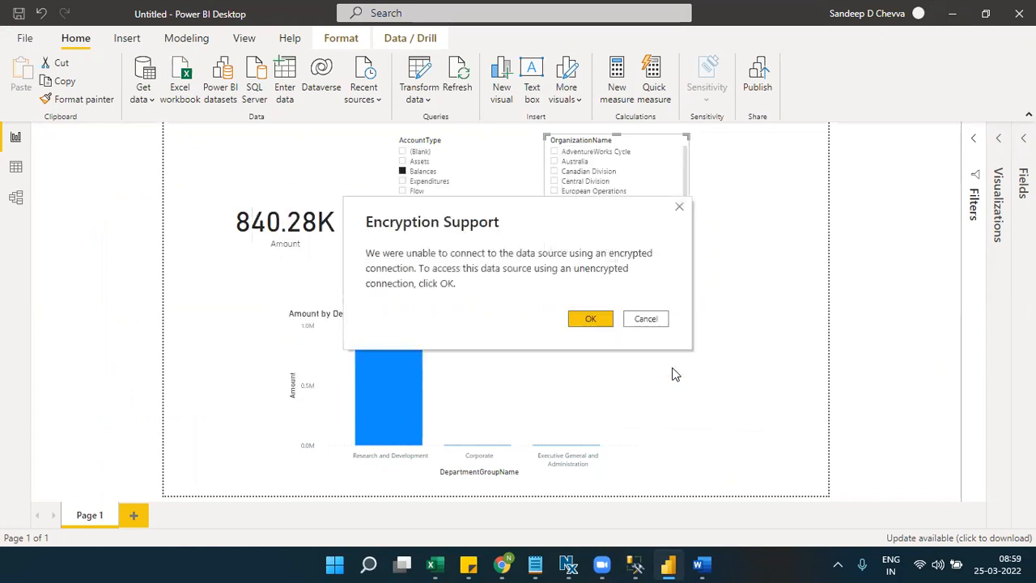
{"action": "left_click", "coordinate": [596, 323]}
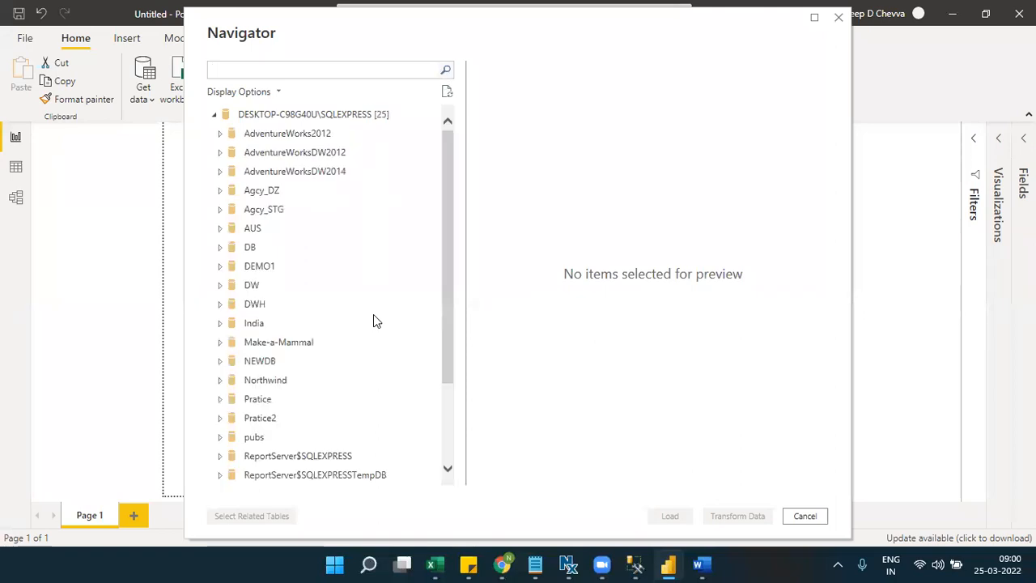
{"action": "left_click", "coordinate": [220, 153]}
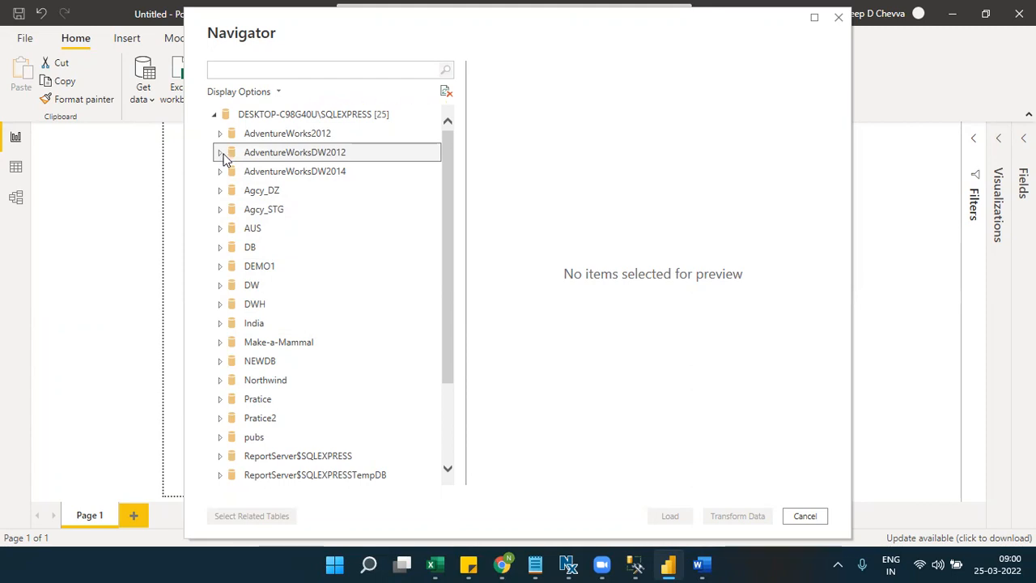
{"action": "left_click", "coordinate": [222, 155]}
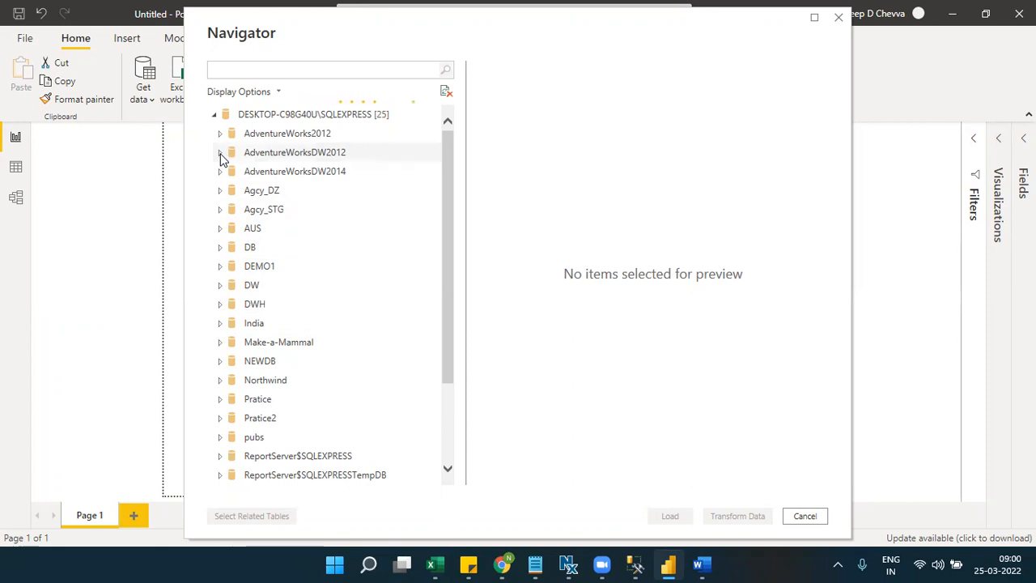
Step: Switch to SQL Server Management Studio and highlight the ProductKey column in the FactInternetSales results
{"action": "left_click", "coordinate": [632, 564]}
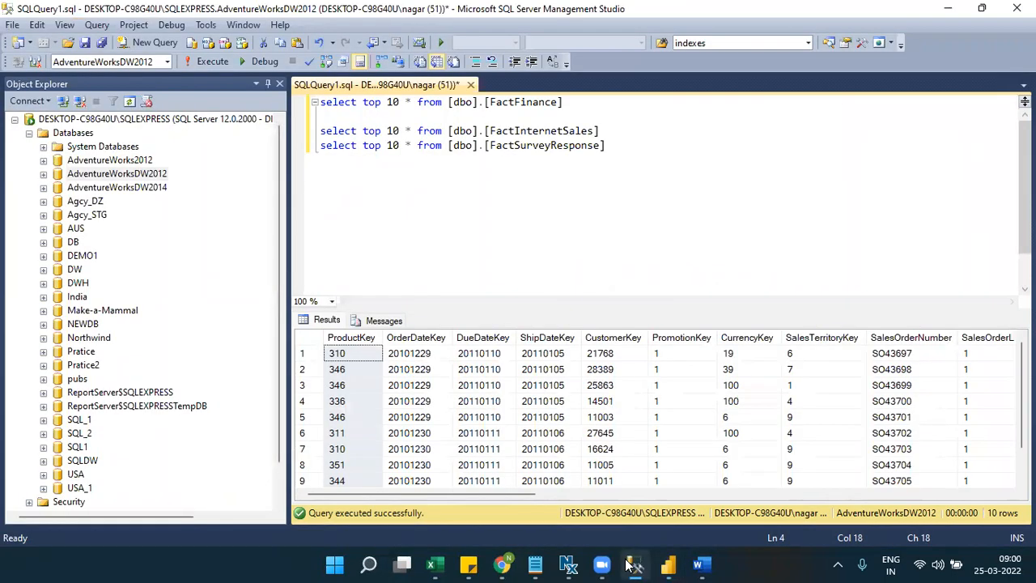
{"action": "left_click", "coordinate": [632, 564]}
{"action": "left_click", "coordinate": [632, 564]}
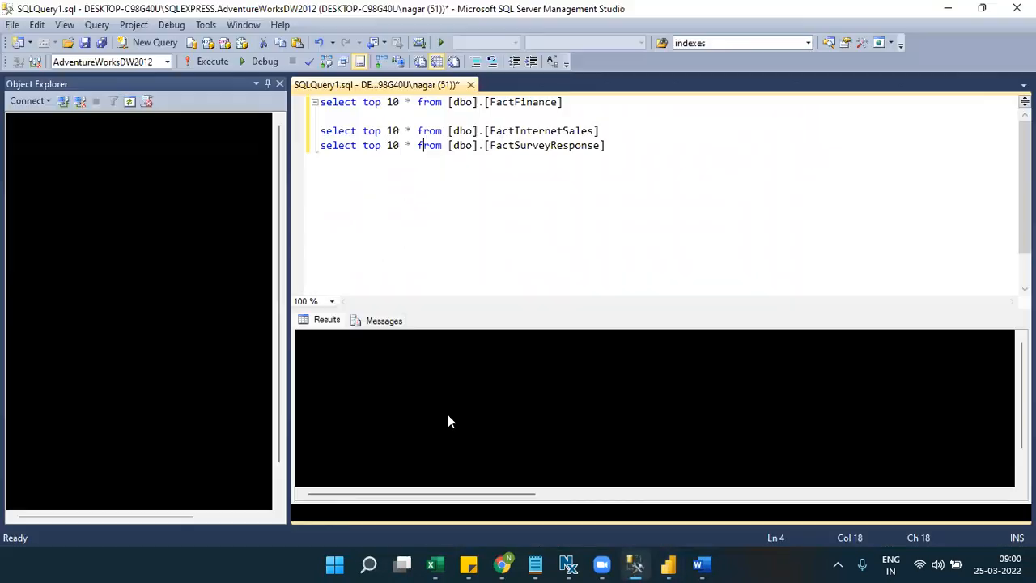
{"action": "left_click", "coordinate": [363, 338]}
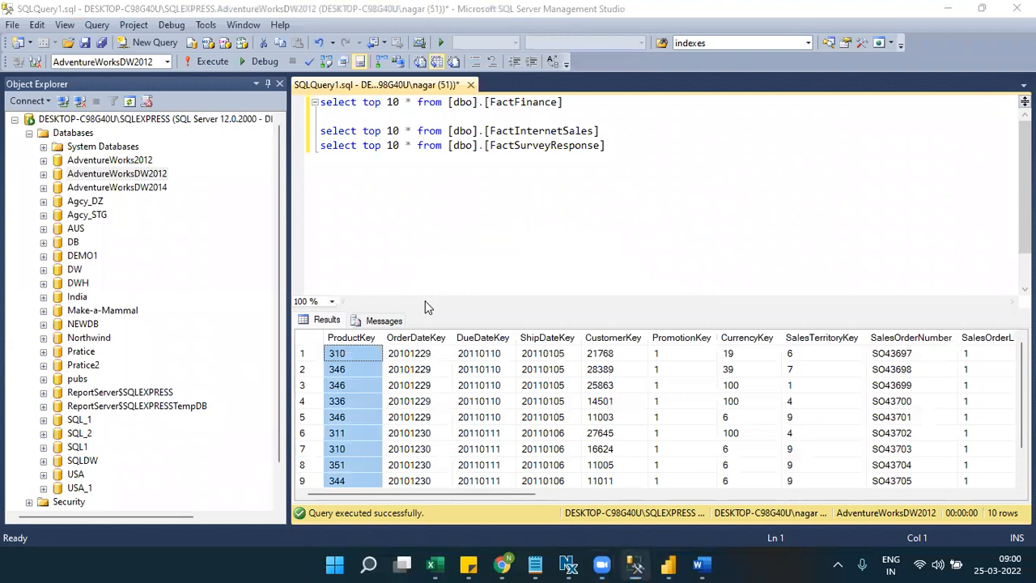
Step: Check the Navigator in Power BI, return to SQL Server Management Studio and highlight the first two rows' order, due and ship date keys
{"action": "left_click", "coordinate": [668, 564]}
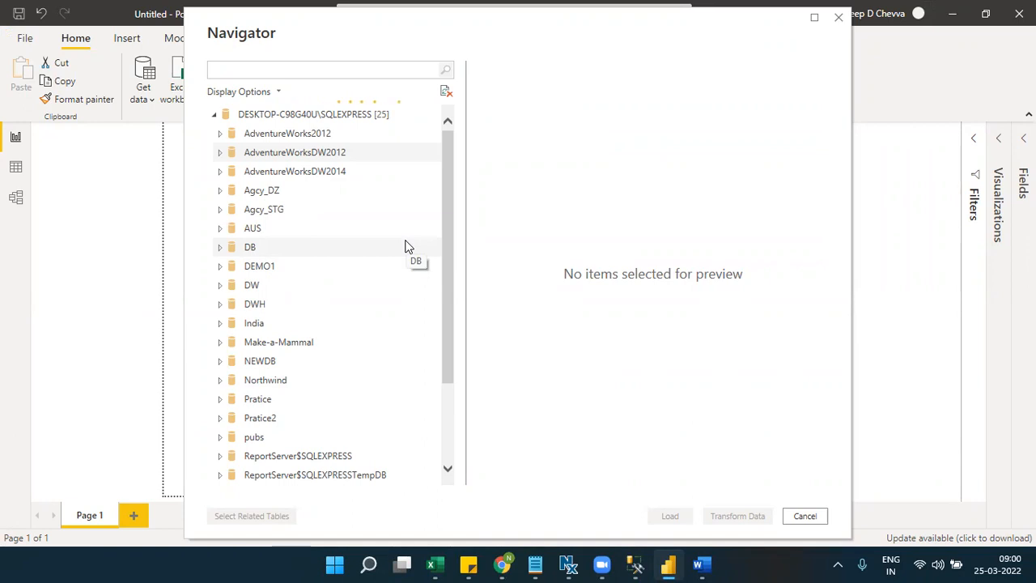
{"action": "left_click", "coordinate": [634, 564]}
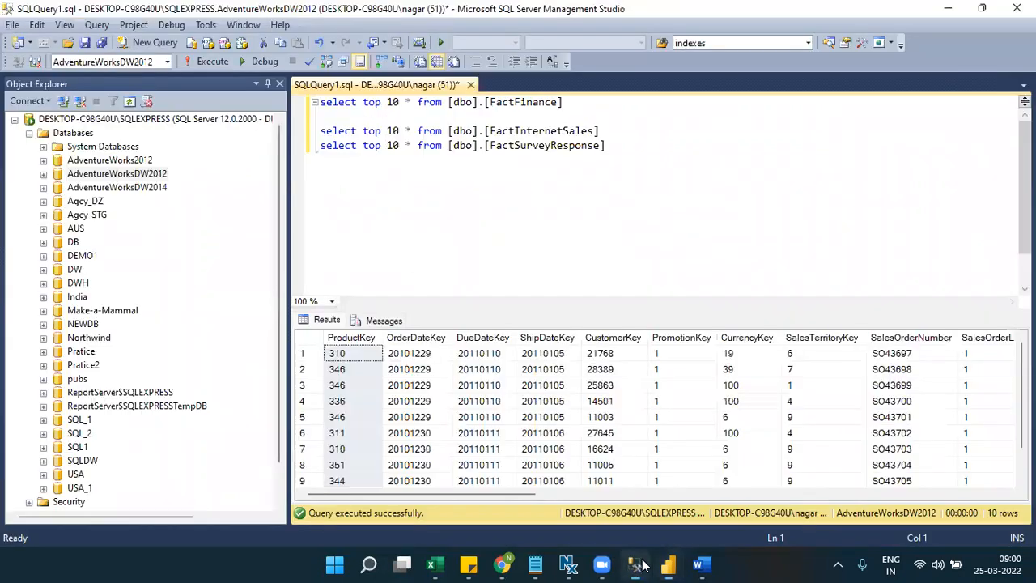
{"action": "left_click", "coordinate": [419, 358]}
{"action": "left_click_drag", "start_coordinate": [545, 359], "coordinate": [422, 369]}
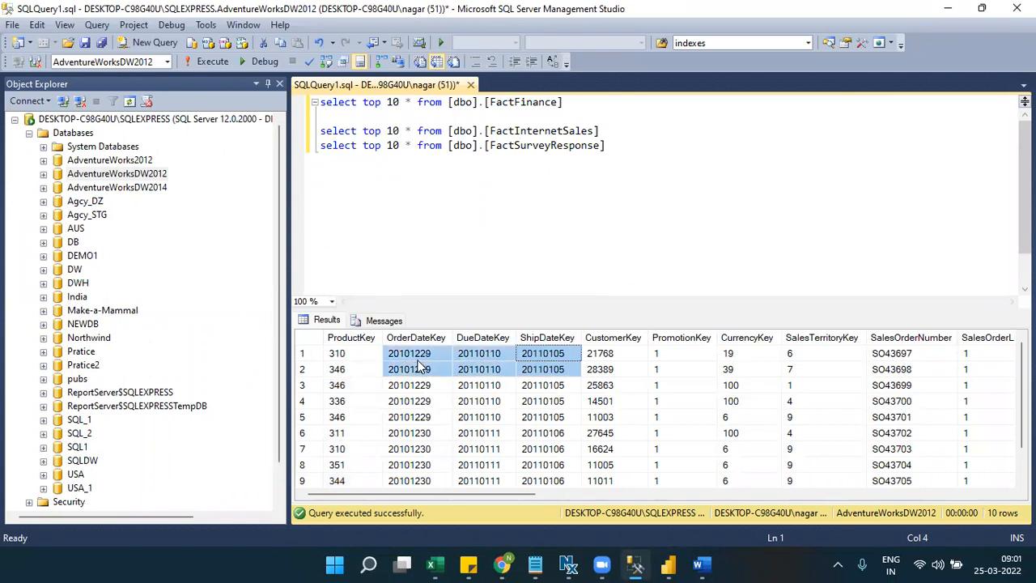
Step: Switch to the Relationships workbook and review the Order Date and Ship Date foreign keys against the date dimension's DateKey and Date headers
{"action": "left_click", "coordinate": [434, 564]}
{"action": "left_click", "coordinate": [922, 325]}
{"action": "key", "text": "Right"}
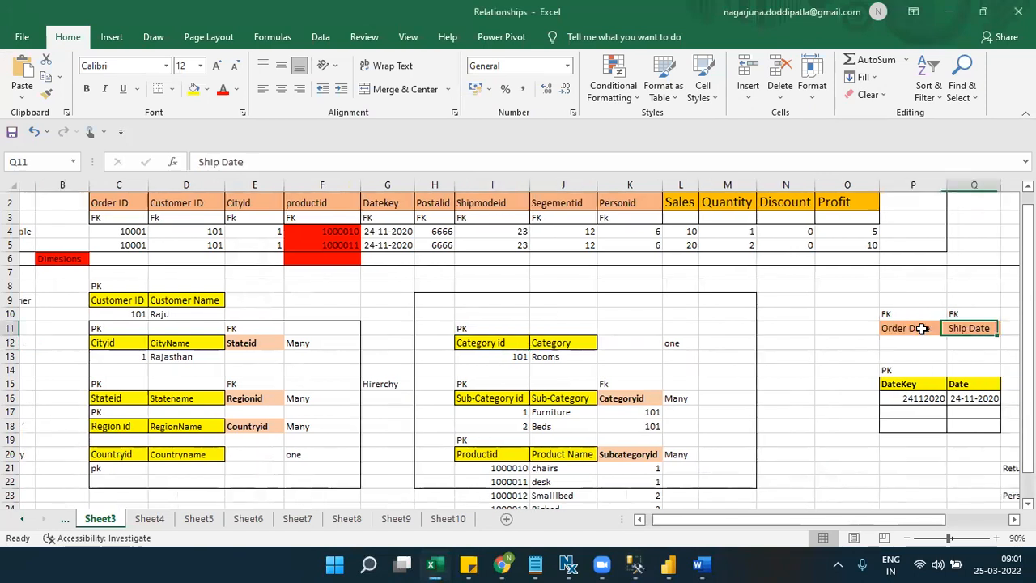
{"action": "left_click", "coordinate": [888, 383]}
{"action": "left_click_drag", "start_coordinate": [884, 384], "coordinate": [954, 381]}
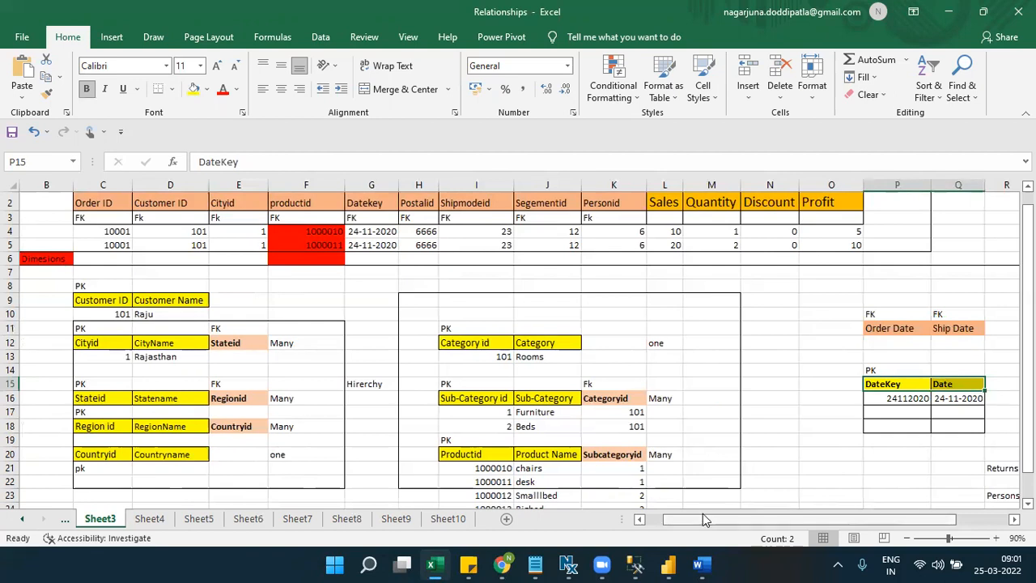
Step: Back in SQL Server Management Studio, examine the OrderDateKey, DueDateKey and ShipDateKey values in the first result row
{"action": "left_click", "coordinate": [634, 564]}
{"action": "left_click", "coordinate": [422, 353]}
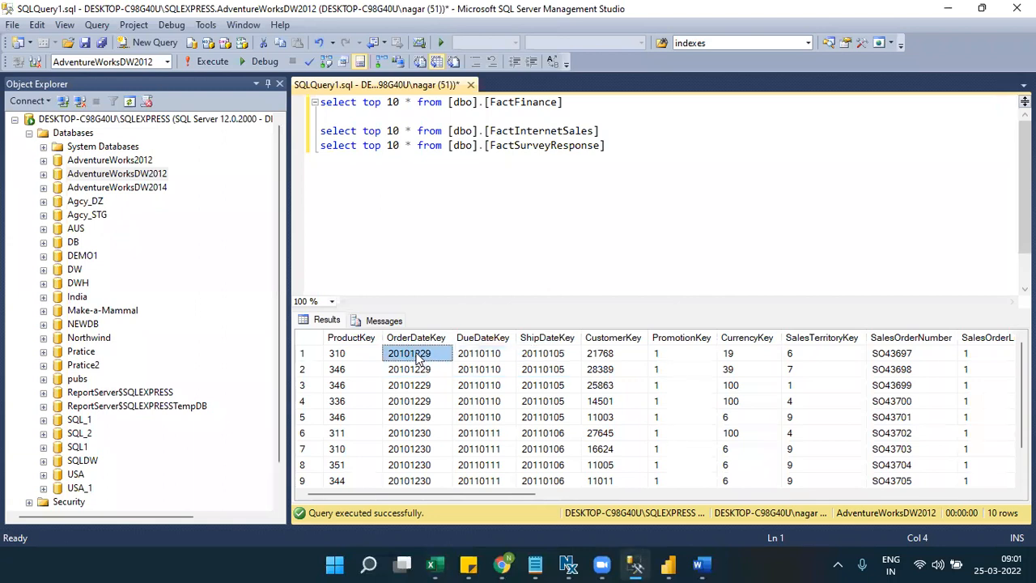
{"action": "left_click", "coordinate": [475, 356]}
{"action": "left_click_drag", "start_coordinate": [427, 360], "coordinate": [548, 356]}
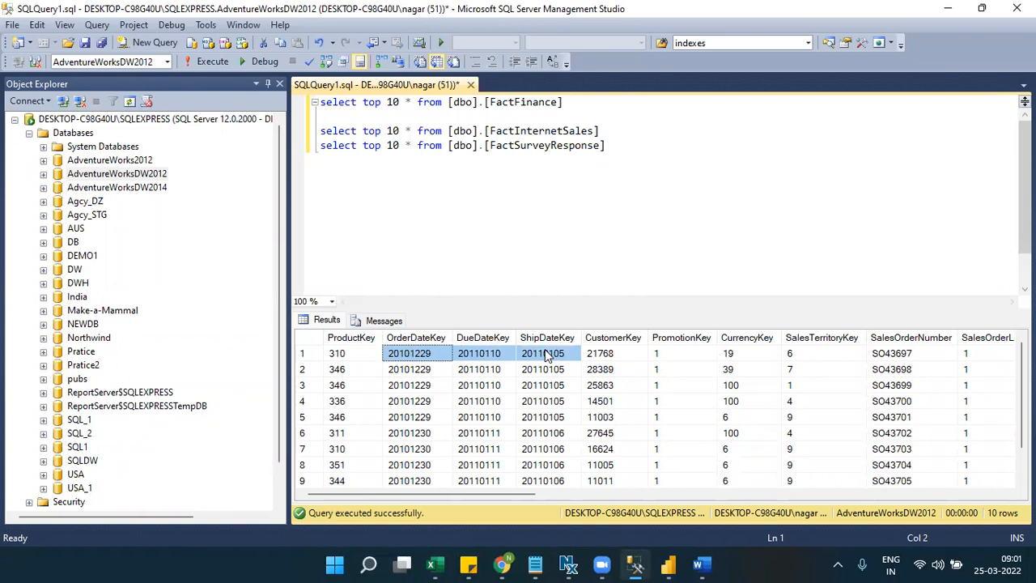
{"action": "left_click", "coordinate": [488, 354]}
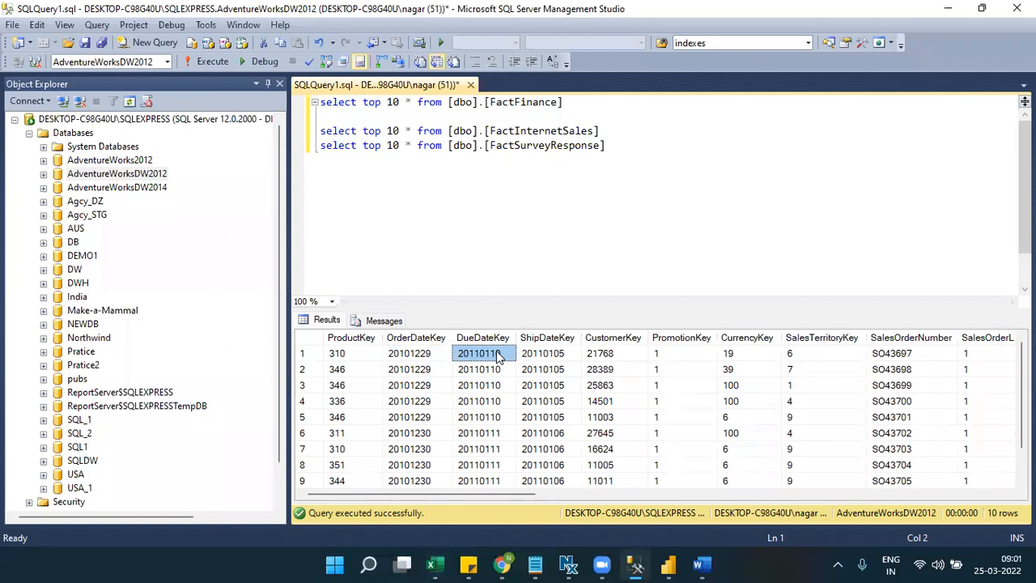
{"action": "left_click", "coordinate": [538, 356]}
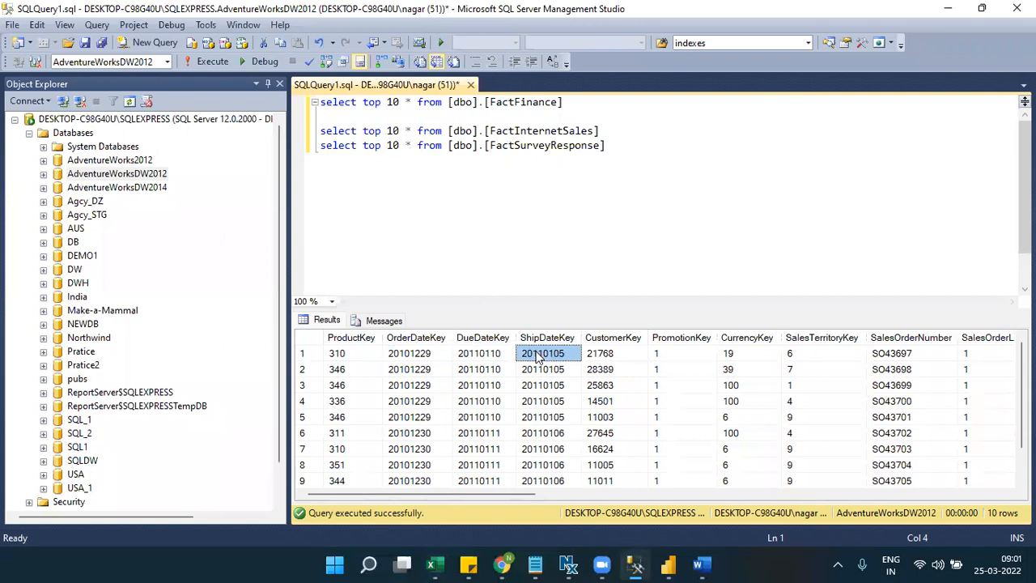
Step: Switch to Power BI and select the FactInternetSales table and its related tables for import from AdventureWorksDW2012
{"action": "left_click", "coordinate": [669, 560]}
{"action": "left_click_drag", "start_coordinate": [446, 205], "coordinate": [437, 362]}
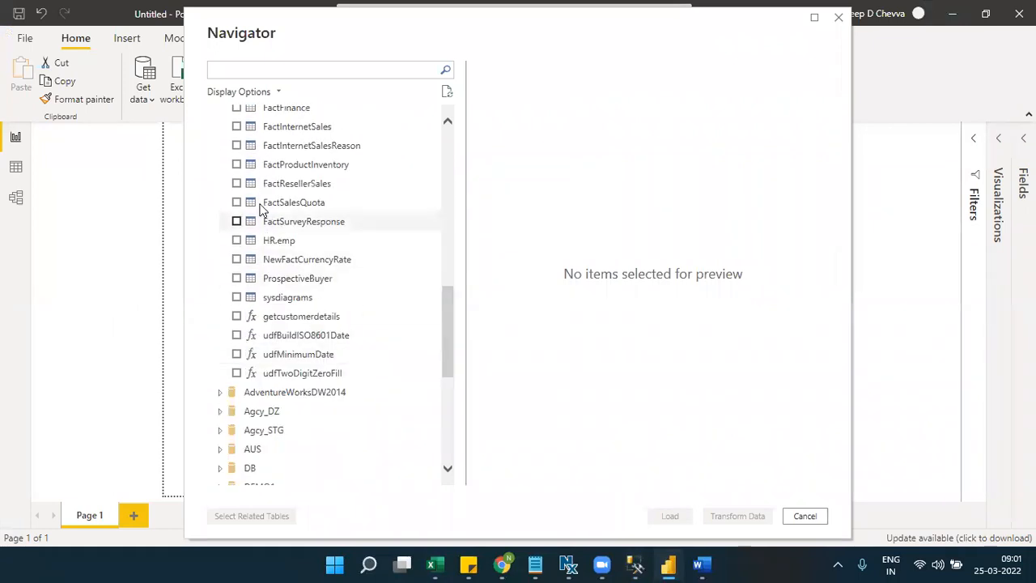
{"action": "left_click", "coordinate": [236, 127]}
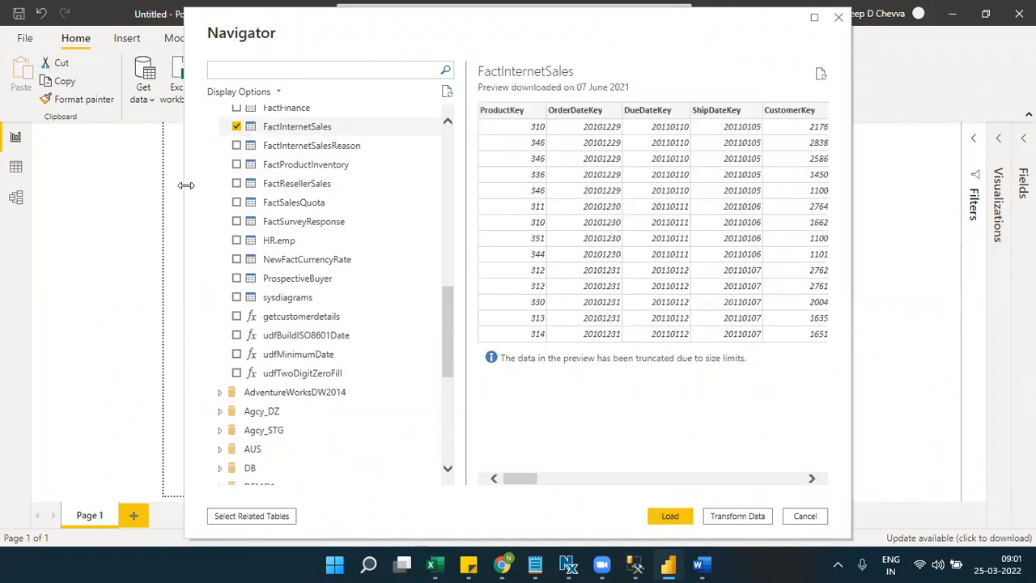
{"action": "left_click_drag", "start_coordinate": [186, 186], "coordinate": [398, 185]}
{"action": "left_click", "coordinate": [474, 518]}
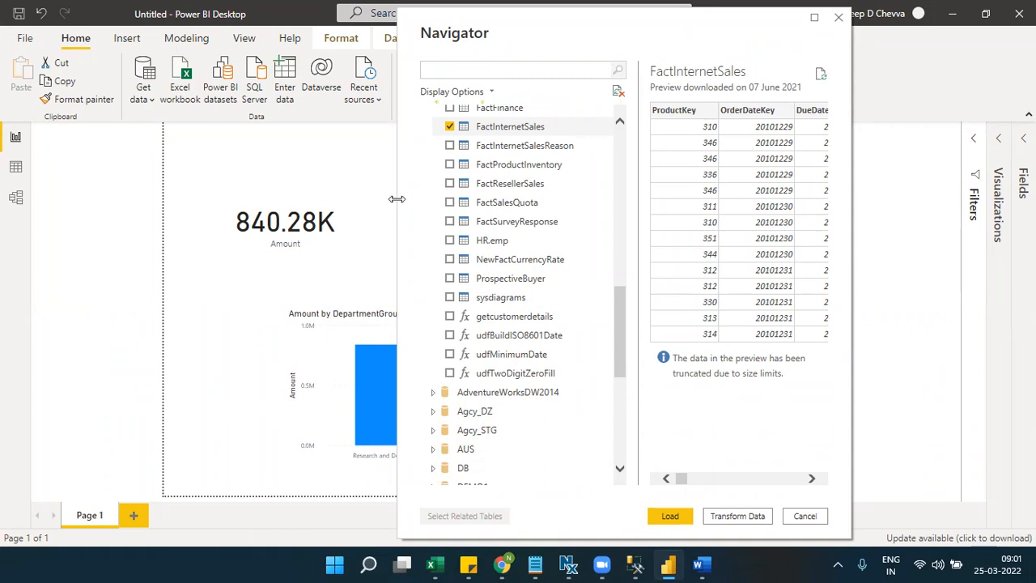
Step: Widen the Navigator to look through the dimension and fact tables, and switch back to SQL Server Management Studio
{"action": "left_click_drag", "start_coordinate": [397, 198], "coordinate": [53, 203]}
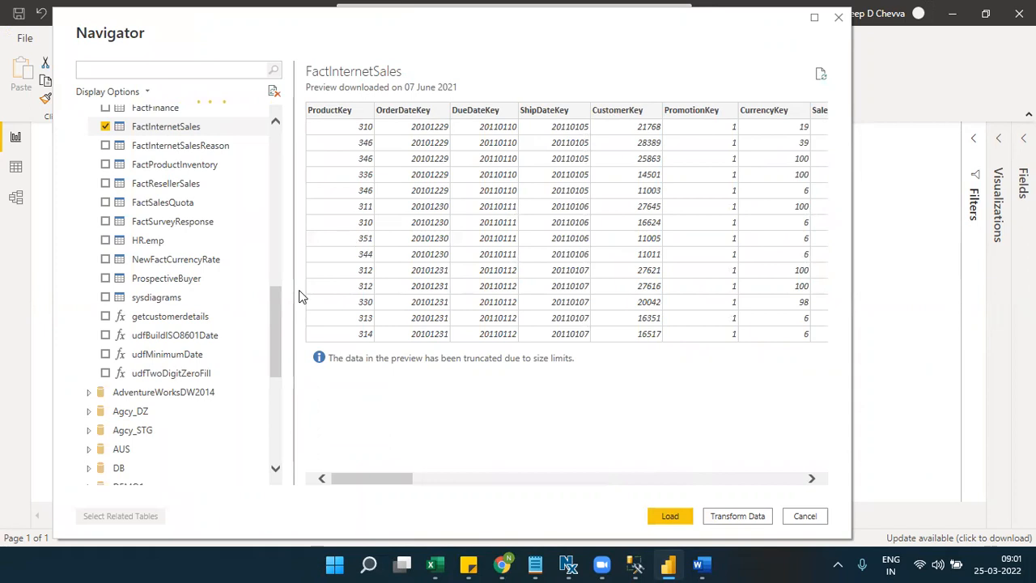
{"action": "scroll", "coordinate": [274, 300], "scroll_direction": "up", "scroll_amount": 4}
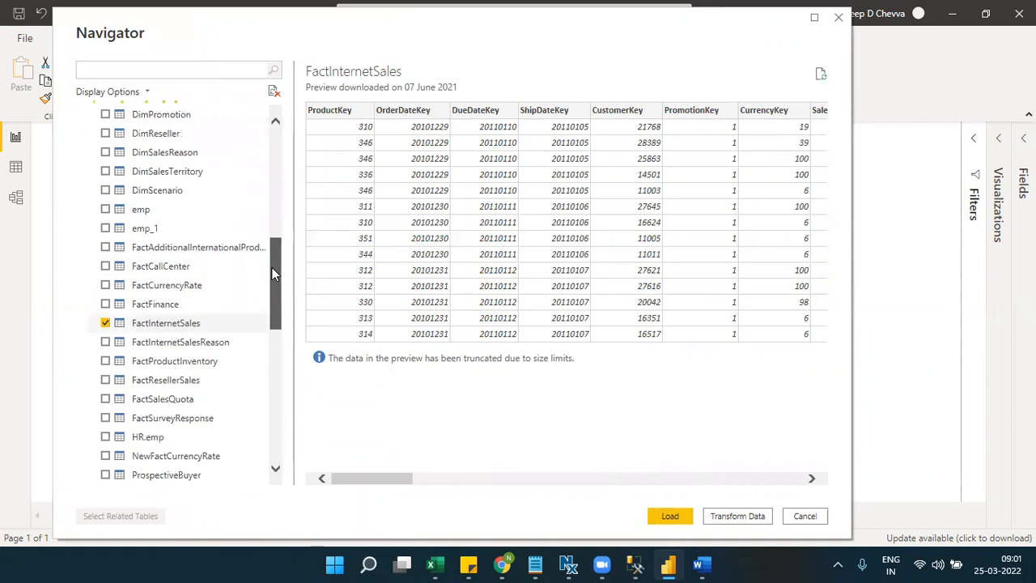
{"action": "left_click", "coordinate": [635, 564]}
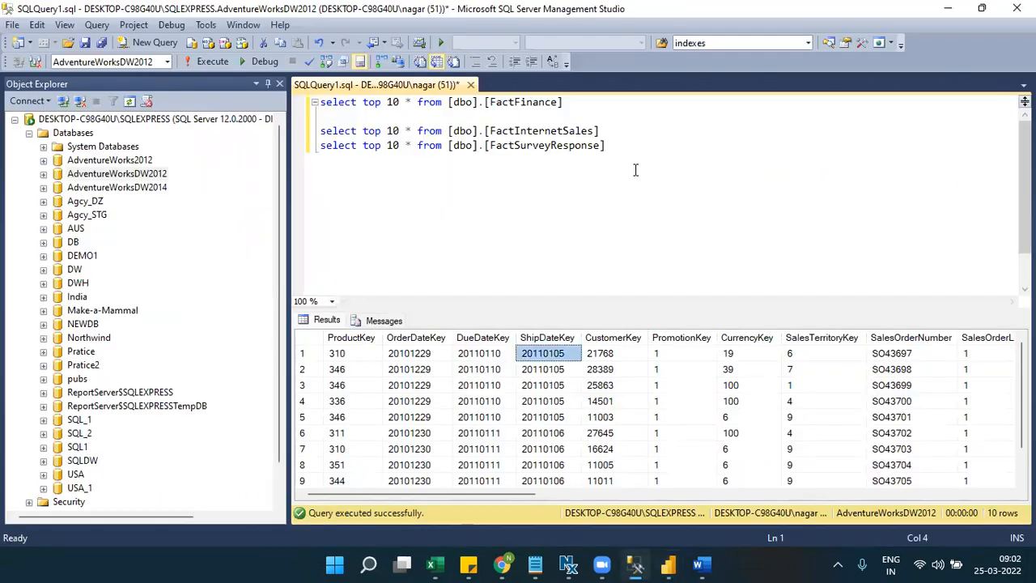
Step: Add the query "select top 10 * from [dbo].[DimCustomer]" below the existing statements, using the table from AdventureWorksDW2012
{"action": "left_click", "coordinate": [43, 173]}
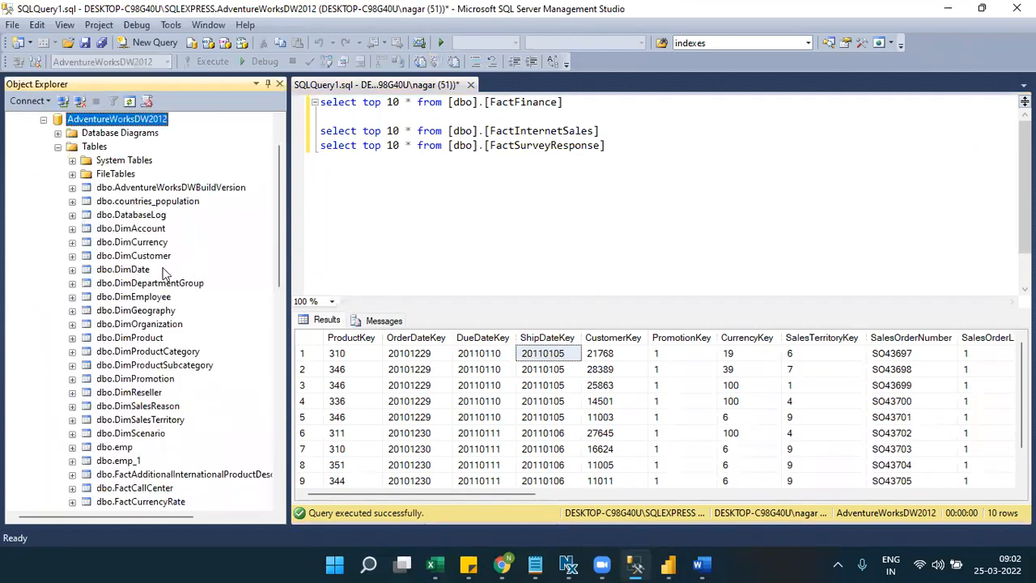
{"action": "left_click_drag", "start_coordinate": [159, 263], "coordinate": [609, 147]}
{"action": "left_click", "coordinate": [605, 144]}
{"action": "key", "text": "Return"}
{"action": "key", "text": "Return"}
{"action": "type", "text": "select top 10 "}
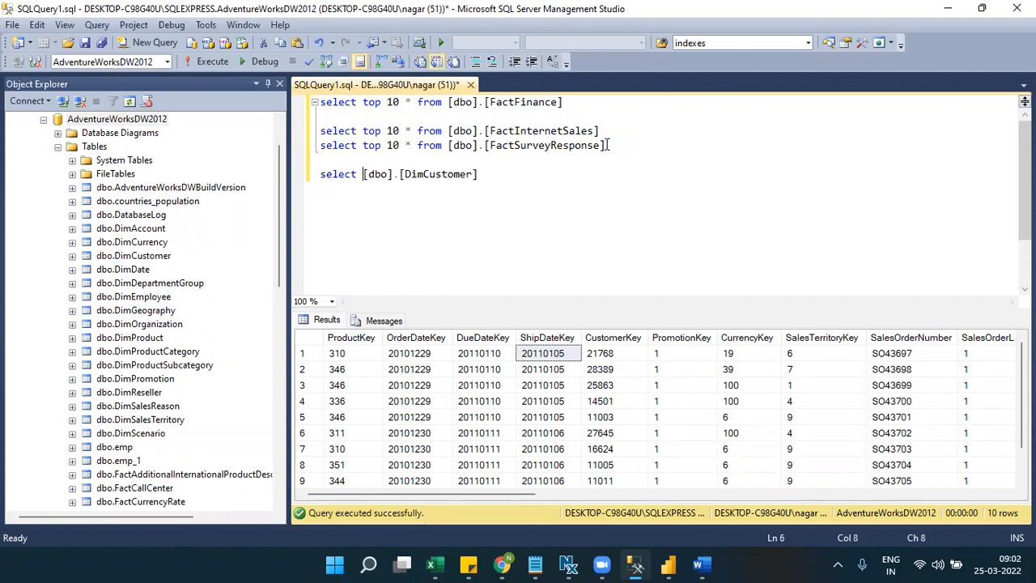
{"action": "type", "text": "* form"}
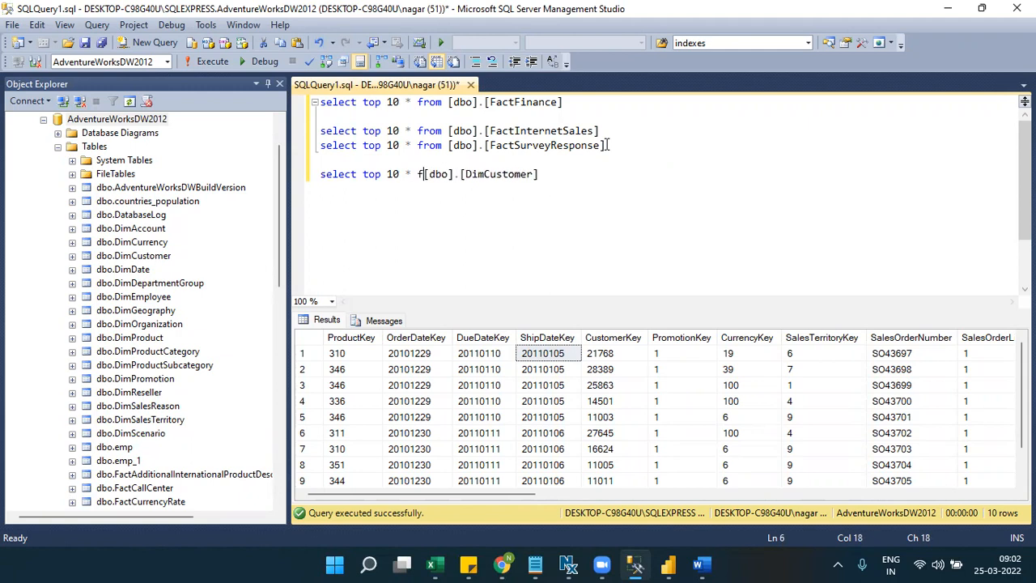
{"action": "key", "text": "BackSpace"}
{"action": "key", "text": "BackSpace"}
{"action": "key", "text": "BackSpace"}
{"action": "key", "text": "BackSpace"}
{"action": "type", "text": "rom"}
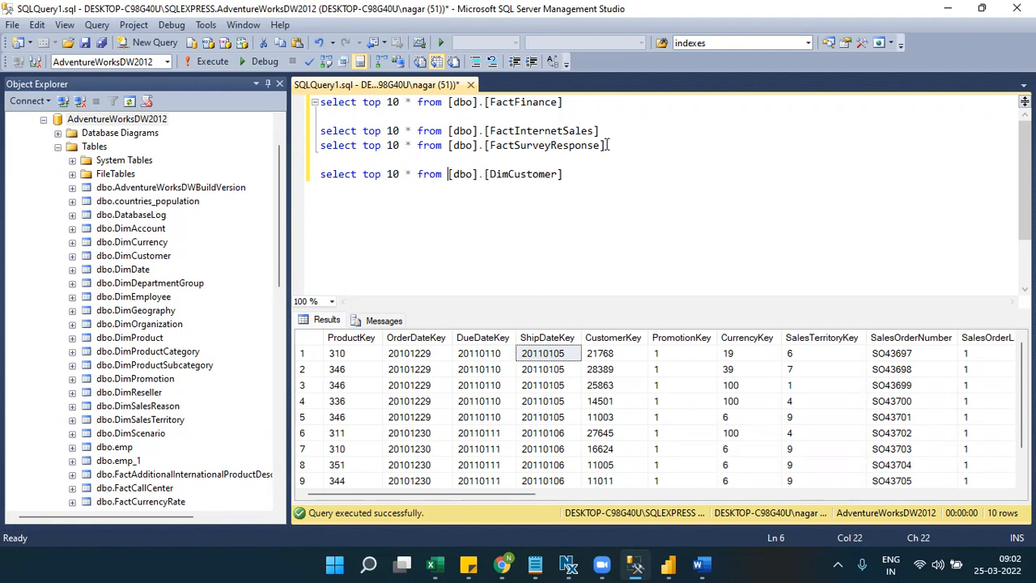
Step: Run only the DimCustomer query and examine the CustomerKey and GeographyKey columns in its results
{"action": "left_click_drag", "start_coordinate": [564, 175], "coordinate": [322, 184]}
{"action": "left_click", "coordinate": [212, 65]}
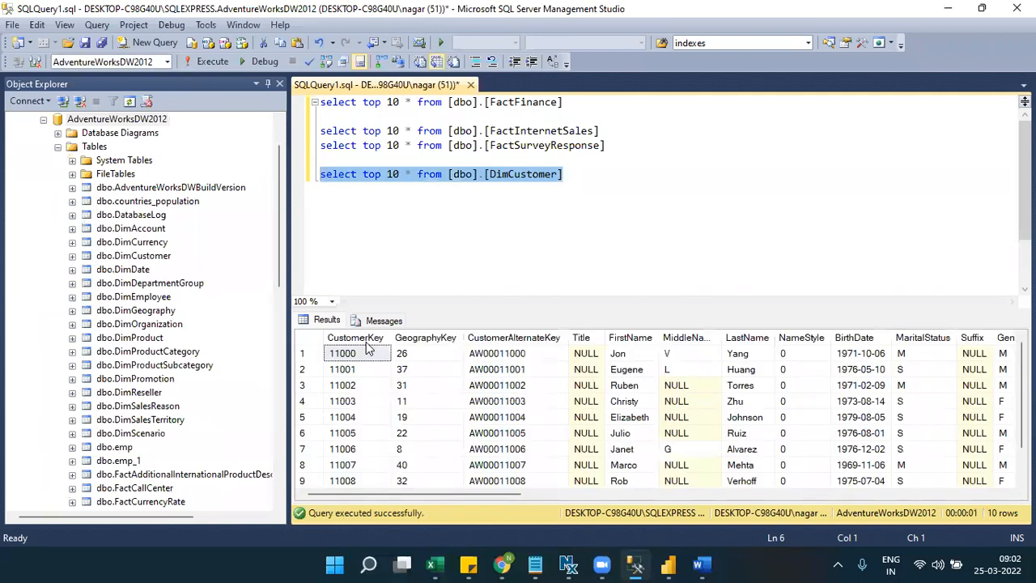
{"action": "left_click", "coordinate": [367, 344]}
{"action": "left_click", "coordinate": [419, 343]}
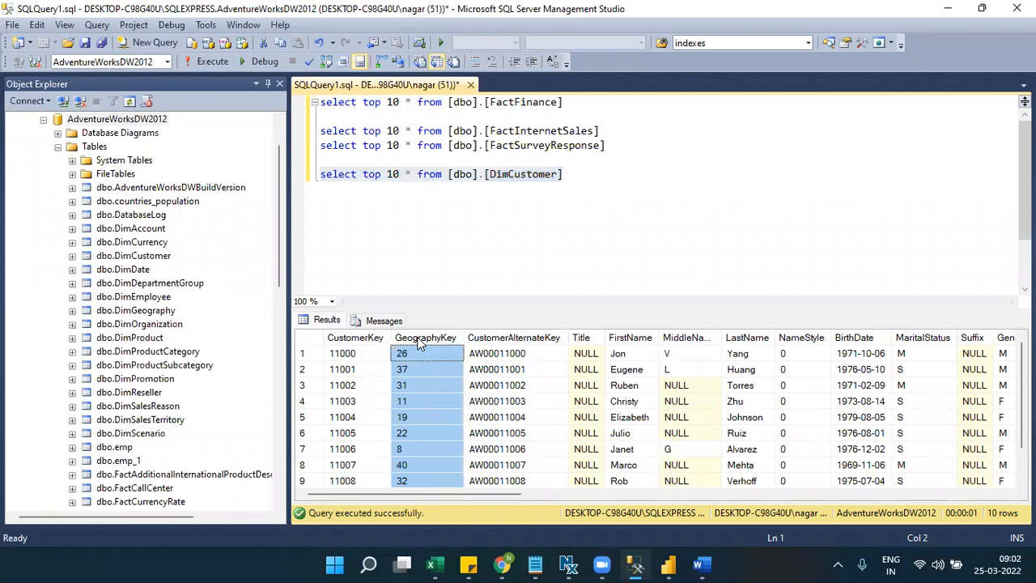
{"action": "left_click", "coordinate": [354, 346]}
{"action": "left_click", "coordinate": [413, 338]}
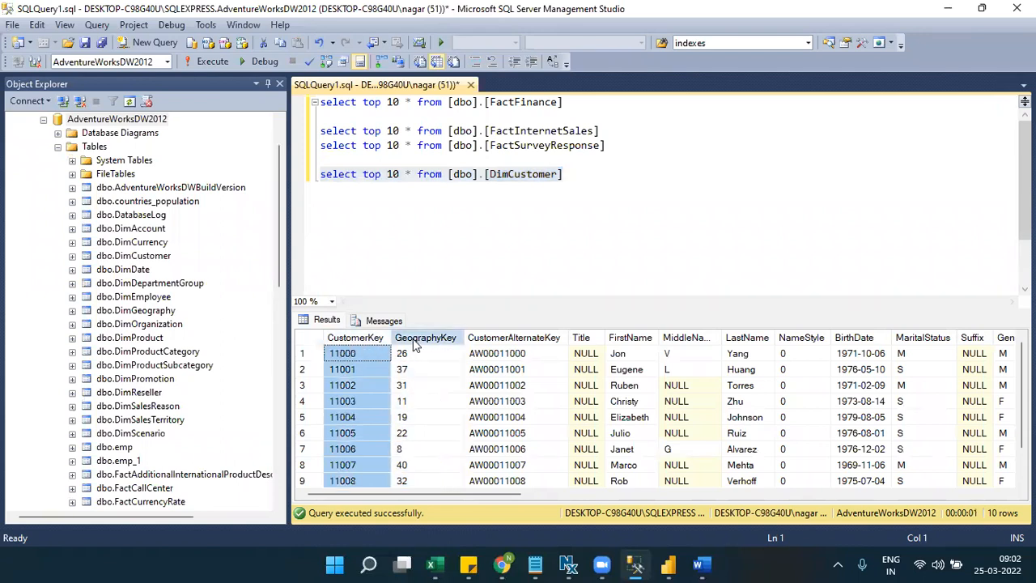
Step: Add the query "select top 10 * from [dbo].[DimGeography]" directly below the DimCustomer statement, with blank lines after it
{"action": "left_click", "coordinate": [575, 178]}
{"action": "key", "text": "Return"}
{"action": "type", "text": "select top 10"}
{"action": "key", "text": "BackSpace"}
{"action": "key", "text": "BackSpace"}
{"action": "key", "text": "BackSpace"}
{"action": "type", "text": "p 10 * from"}
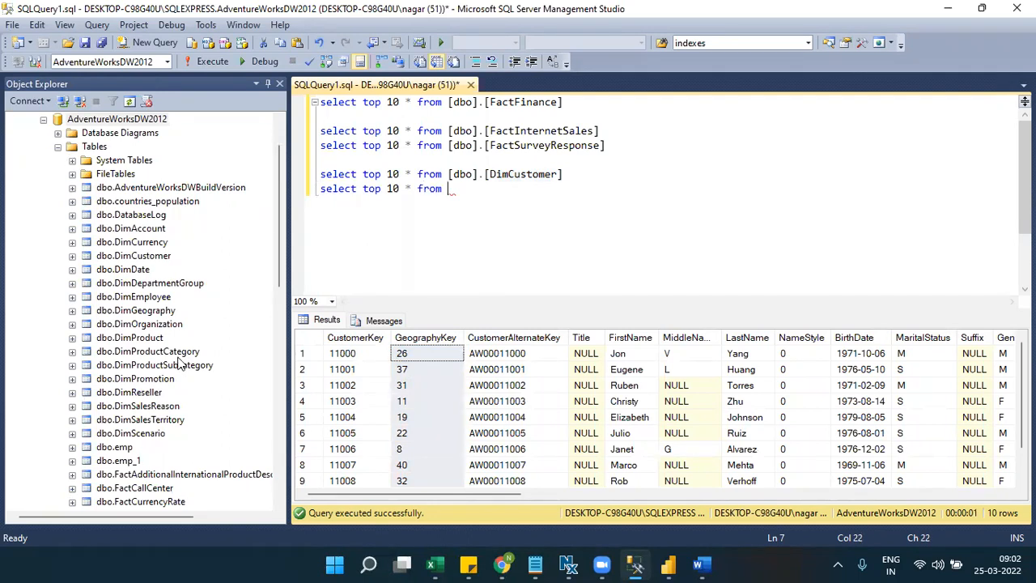
{"action": "left_click_drag", "start_coordinate": [158, 314], "coordinate": [483, 215]}
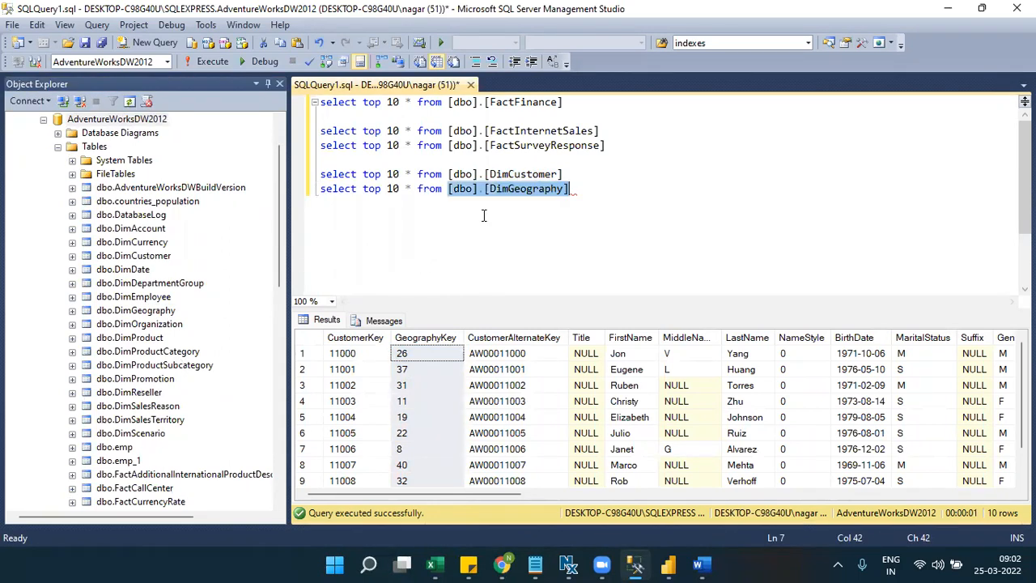
{"action": "key", "text": "Return"}
{"action": "key", "text": "Return"}
{"action": "key", "text": "Return"}
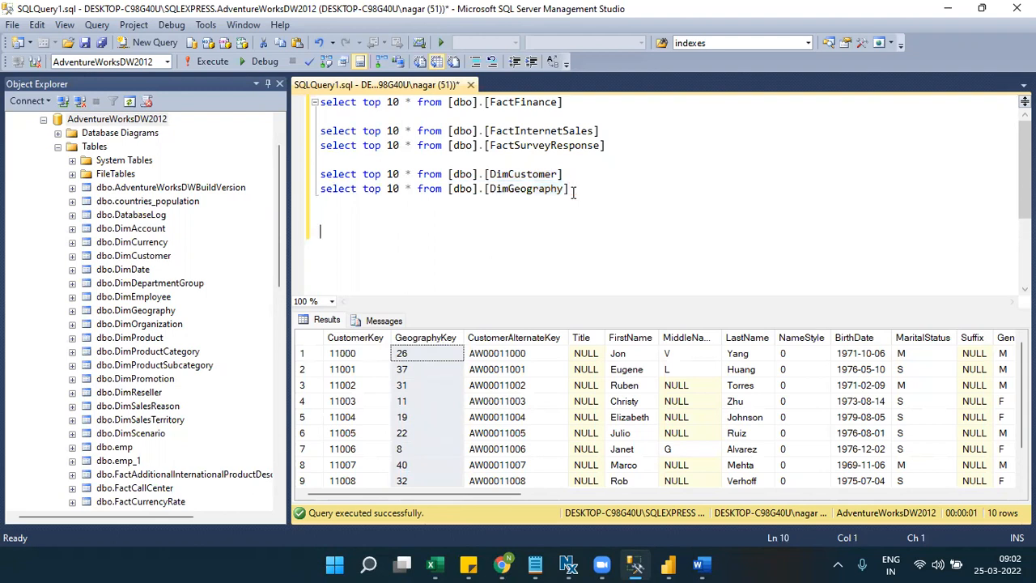
Step: Highlight the DimGeography and DimCustomer table names in the queries to compare the two linked dimensions
{"action": "left_click_drag", "start_coordinate": [574, 191], "coordinate": [449, 191]}
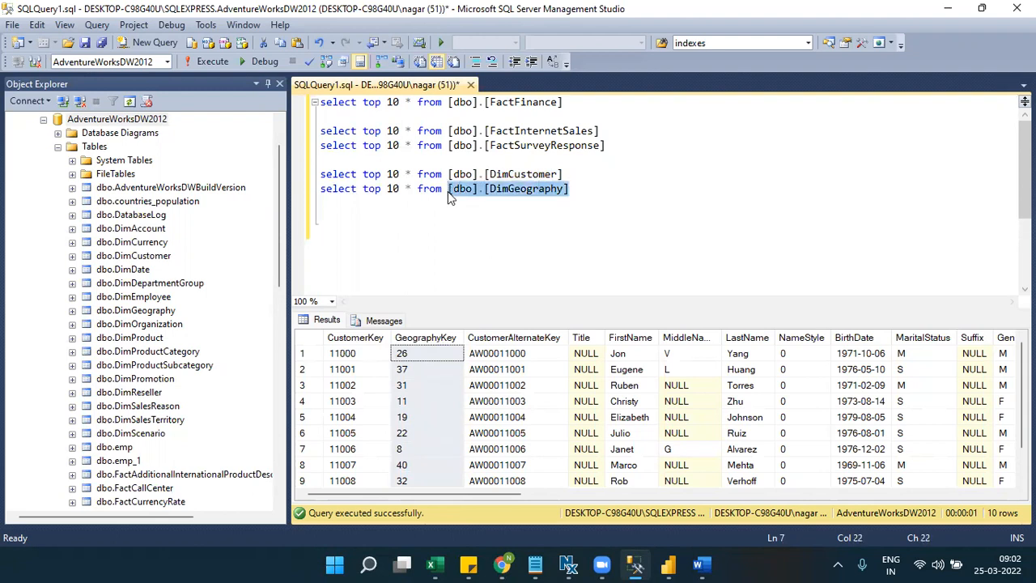
{"action": "left_click_drag", "start_coordinate": [572, 175], "coordinate": [443, 174]}
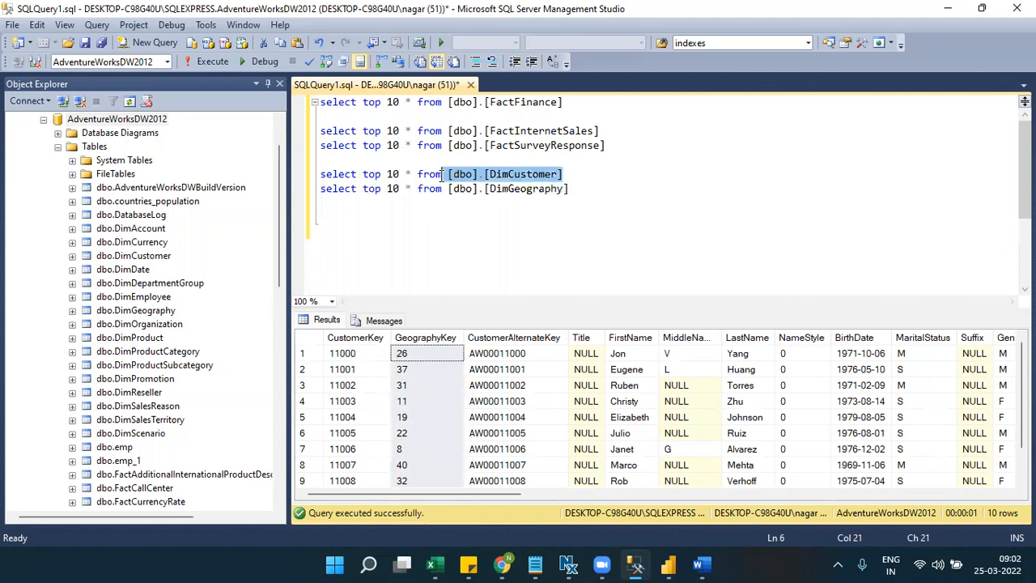
{"action": "left_click_drag", "start_coordinate": [575, 191], "coordinate": [447, 193]}
Step: Add the query "select top 10 * from [dbo].[DimProduct]" below the DimGeography statement, separated by a blank line
{"action": "left_click", "coordinate": [592, 194]}
{"action": "key", "text": "Return"}
{"action": "key", "text": "Return"}
{"action": "type", "text": "select to "}
{"action": "type", "text": " 10 * from"}
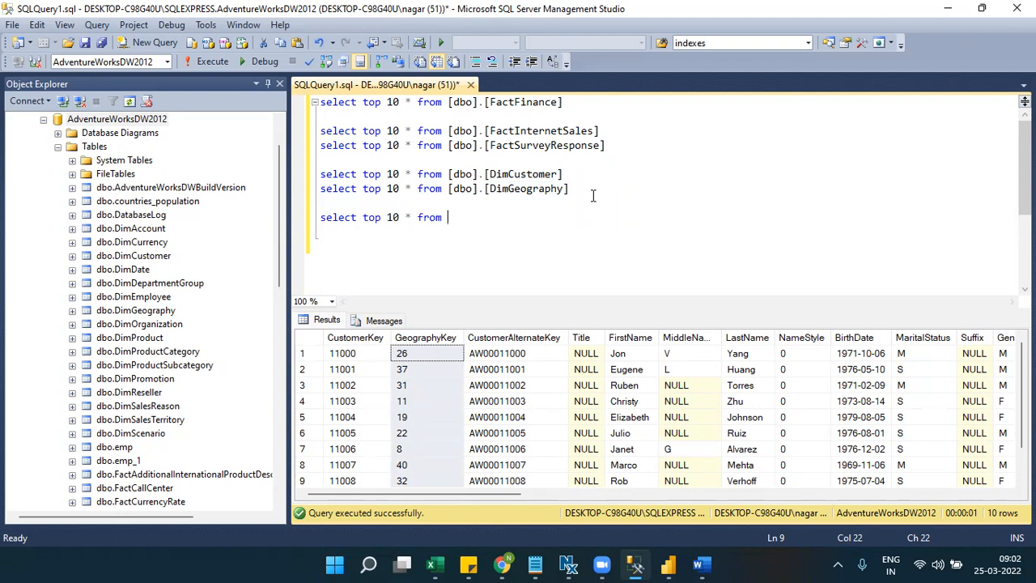
{"action": "mouse_move", "coordinate": [280, 256]}
{"action": "left_mouse_down"}
{"action": "mouse_move", "coordinate": [285, 323]}
{"action": "mouse_move", "coordinate": [285, 275]}
{"action": "left_mouse_up"}
{"action": "left_click_drag", "start_coordinate": [154, 296], "coordinate": [478, 228]}
{"action": "key", "text": "ctrl+x"}
{"action": "key", "text": "BackSpace"}
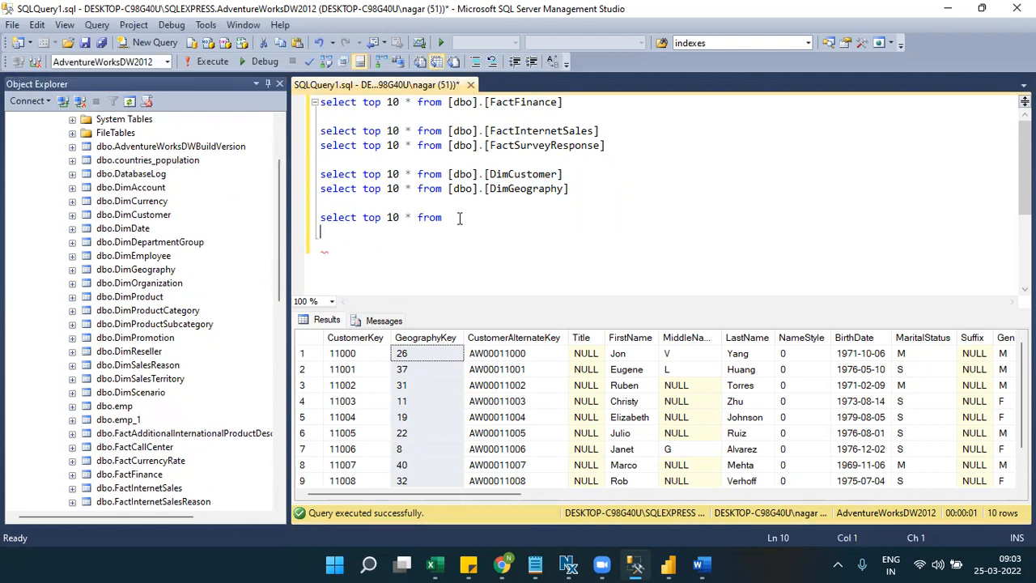
{"action": "key", "text": "ctrl+v"}
Step: Run only the DimProduct query and examine the ProductSubcategoryKey column in its results
{"action": "left_click_drag", "start_coordinate": [568, 219], "coordinate": [312, 219]}
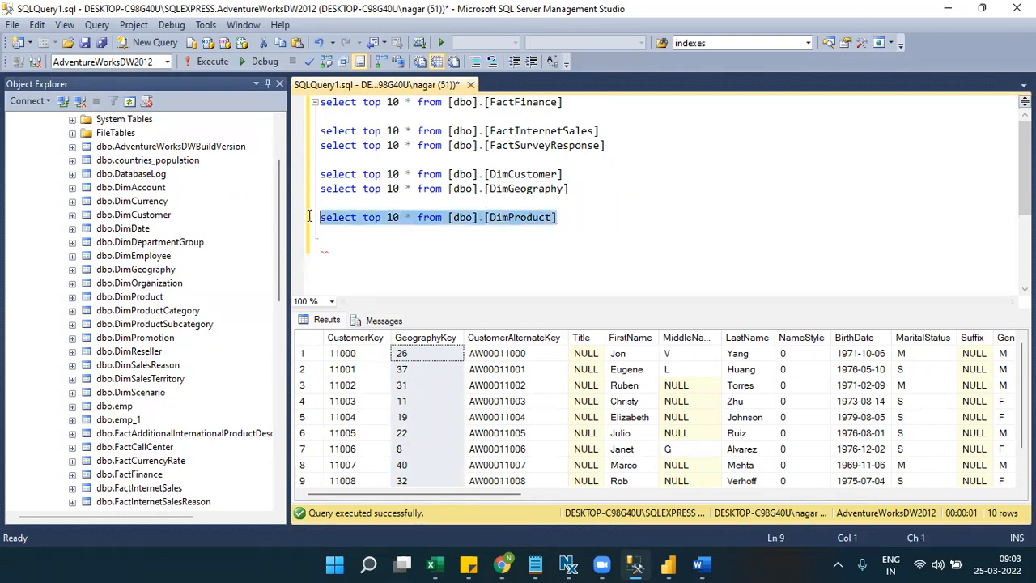
{"action": "left_click", "coordinate": [206, 65]}
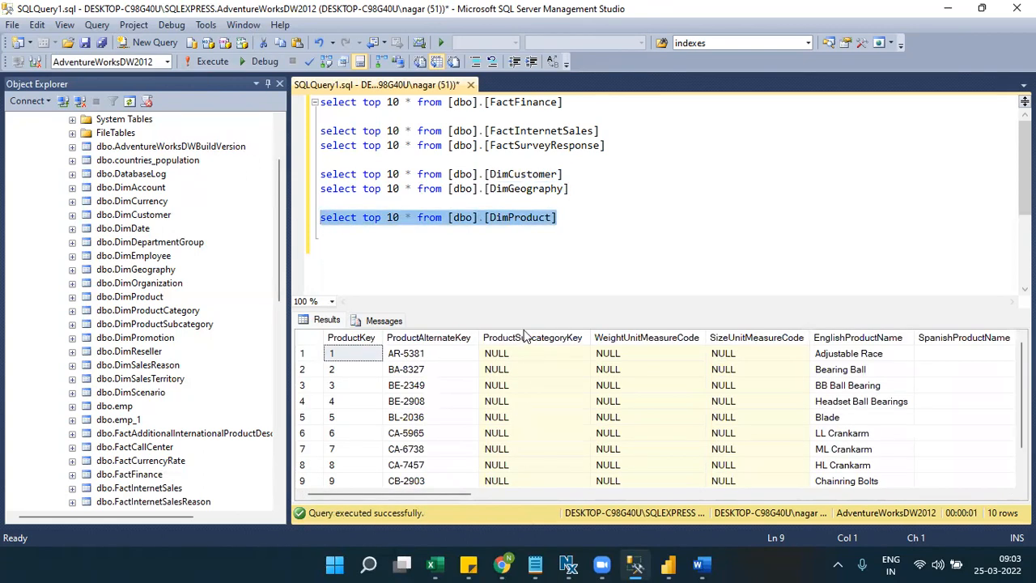
{"action": "left_click", "coordinate": [522, 338]}
Step: Add the query "select top 10 * from [dbo].[DimProductSubcategory]" below the DimProduct statement and run only that line
{"action": "left_click", "coordinate": [577, 217]}
{"action": "key", "text": "Return"}
{"action": "type", "text": "sl"}
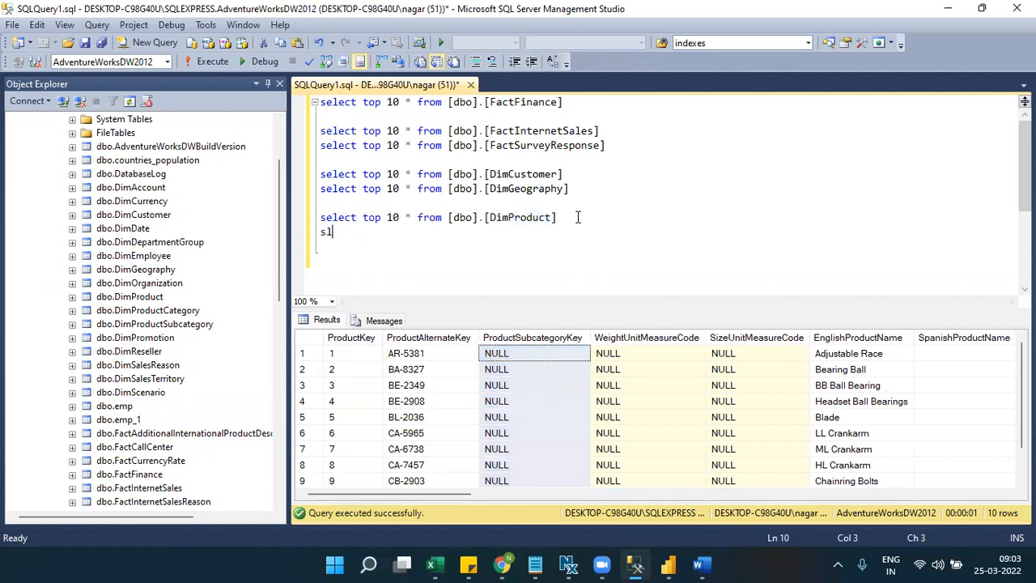
{"action": "type", "text": "ectct"}
{"action": "key", "text": "BackSpace"}
{"action": "type", "text": "ect top "}
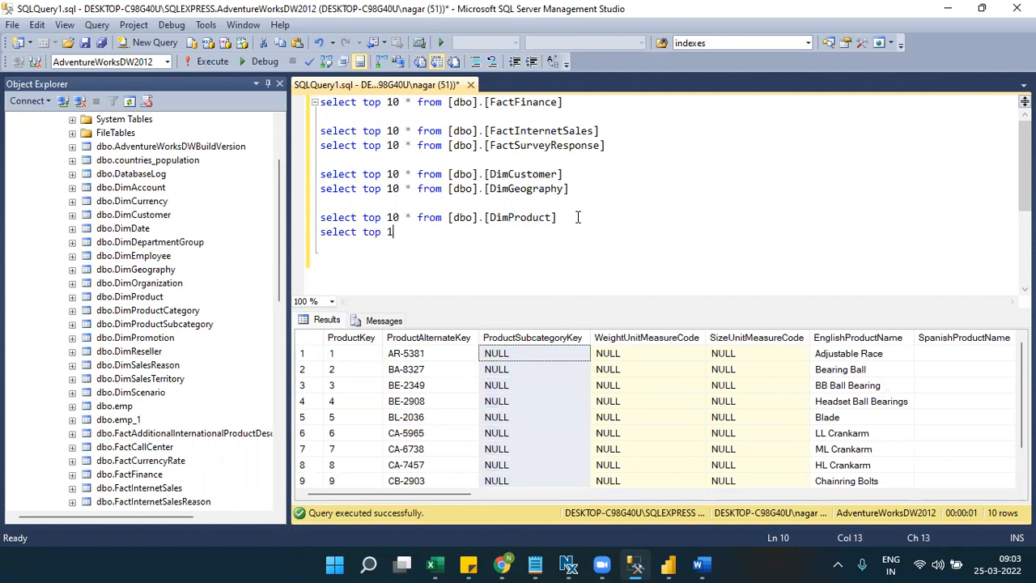
{"action": "type", "text": "10 * from"}
{"action": "left_click_drag", "start_coordinate": [196, 323], "coordinate": [317, 234]}
{"action": "left_click", "coordinate": [227, 66]}
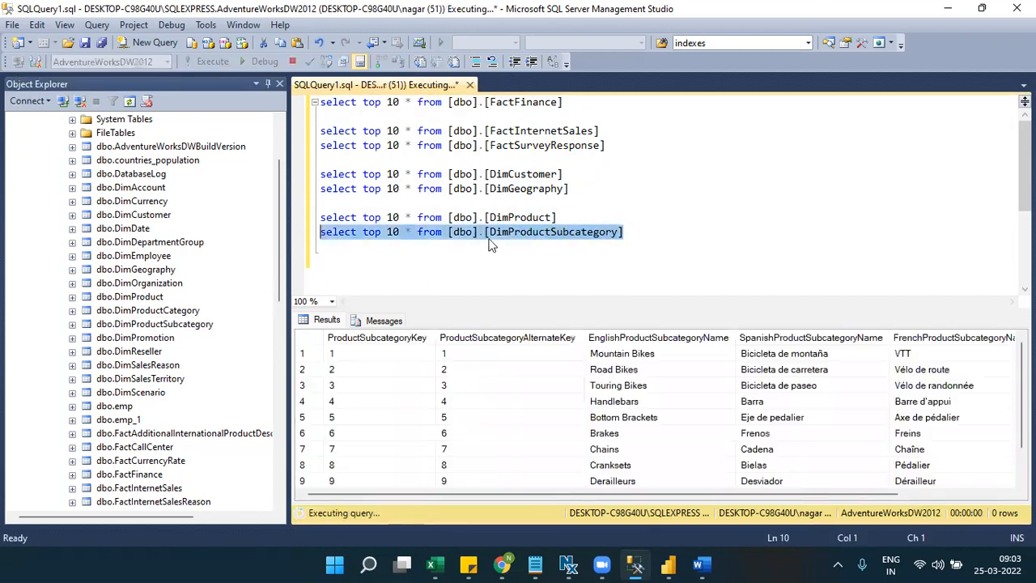
Step: Examine the ProductSubcategoryKey and ProductCategoryKey columns in the DimProductSubcategory results
{"action": "left_click", "coordinate": [392, 340]}
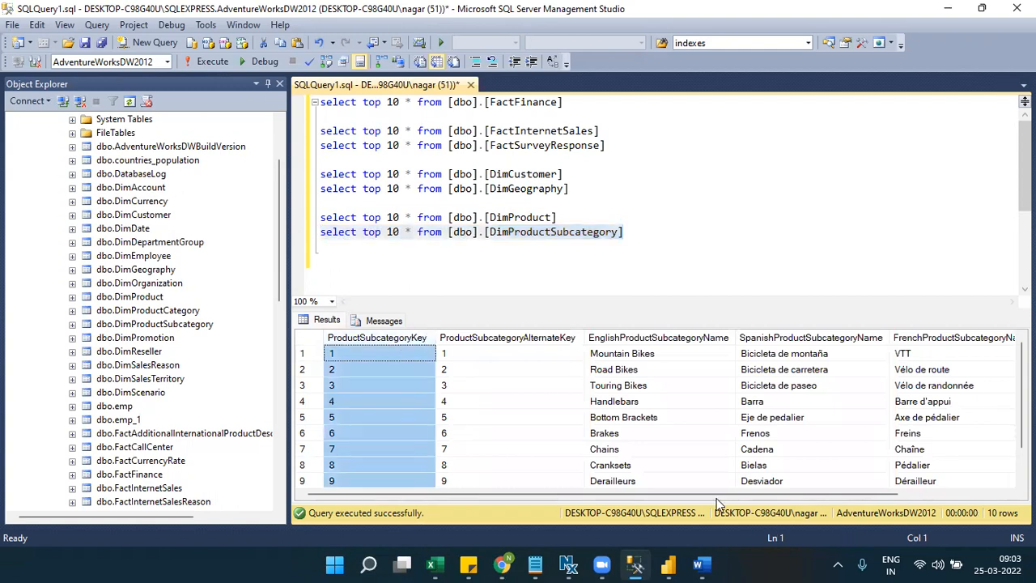
{"action": "left_click", "coordinate": [928, 492]}
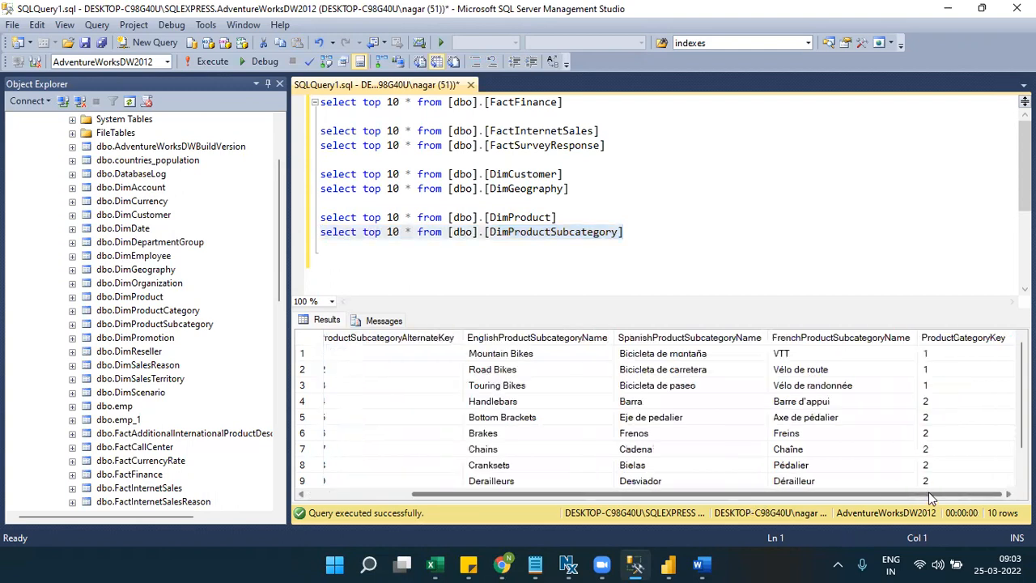
{"action": "left_click", "coordinate": [931, 340]}
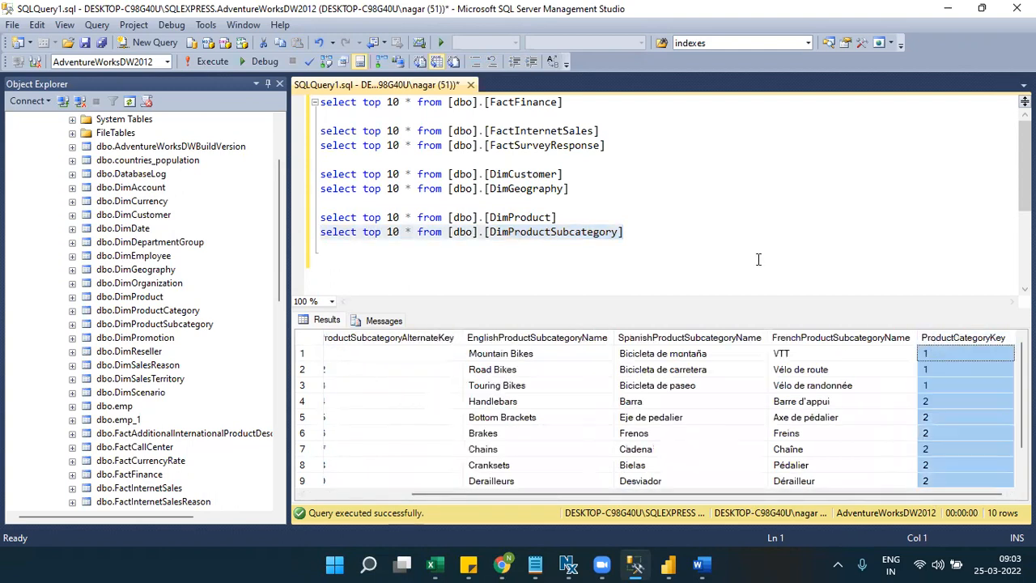
Step: Add the query "select top 10 * from [dbo].[DimProductCategory]" below the DimProductSubcategory statement and run only that line
{"action": "left_click", "coordinate": [652, 238]}
{"action": "type", "text": "select "}
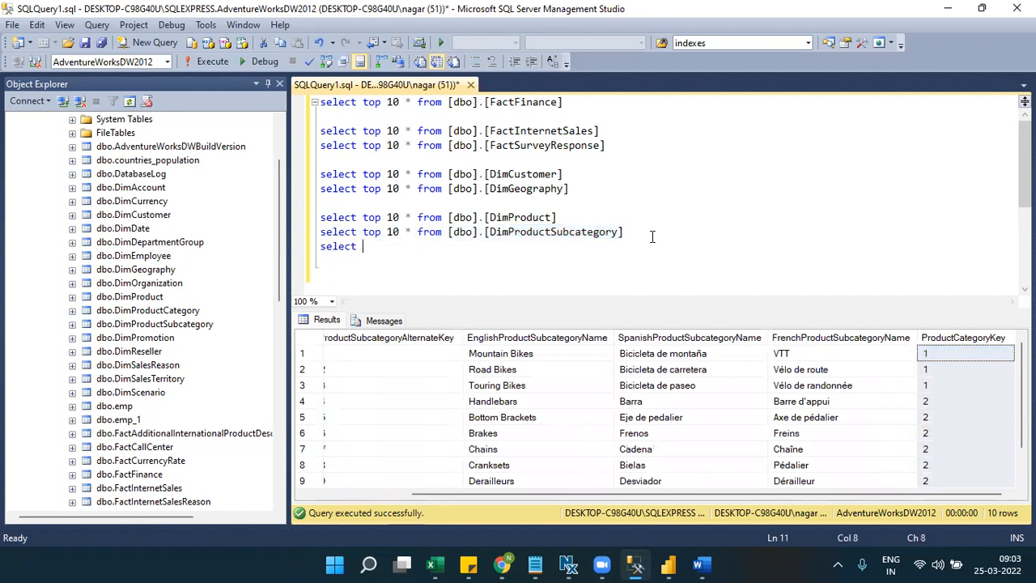
{"action": "type", "text": "top 10 * from"}
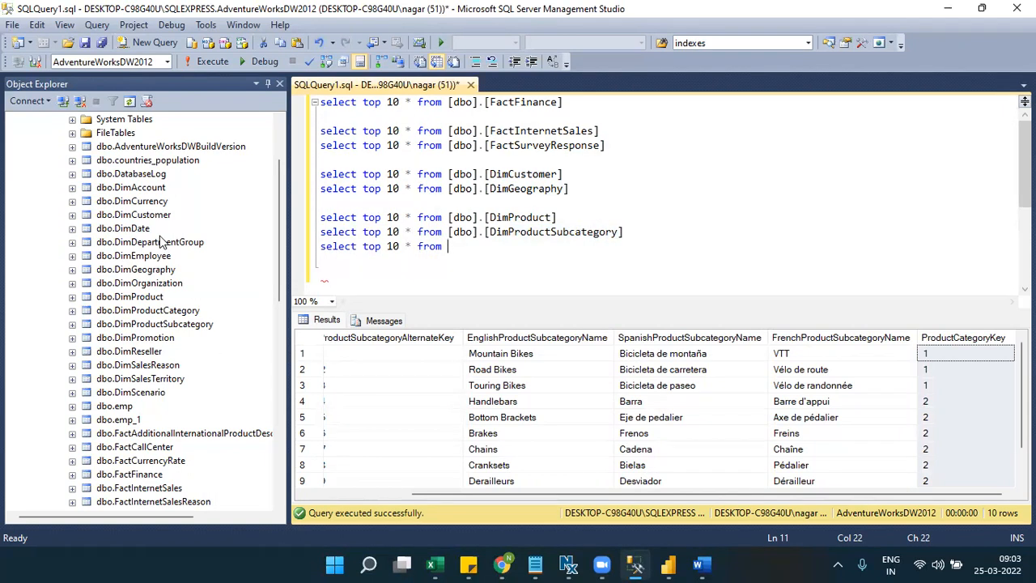
{"action": "left_click_drag", "start_coordinate": [136, 316], "coordinate": [484, 247]}
{"action": "left_click_drag", "start_coordinate": [614, 247], "coordinate": [314, 254]}
{"action": "left_click", "coordinate": [207, 67]}
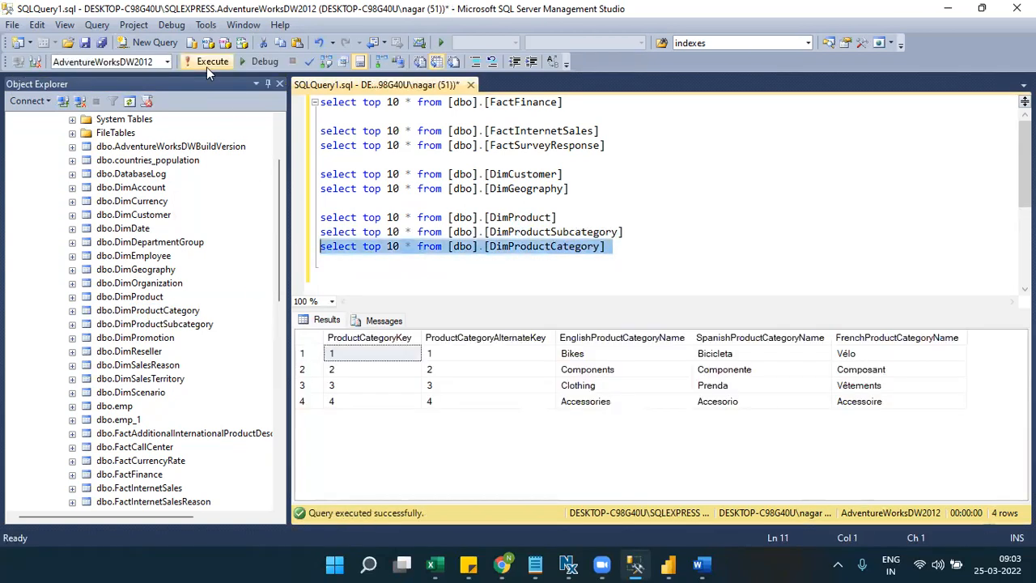
Step: Highlight in turn DimProduct, DimProductSubcategory, DimProductCategory, DimCustomer and DimGeography in the queries to review both dimension chains
{"action": "double_click", "coordinate": [502, 217]}
{"action": "double_click", "coordinate": [536, 233]}
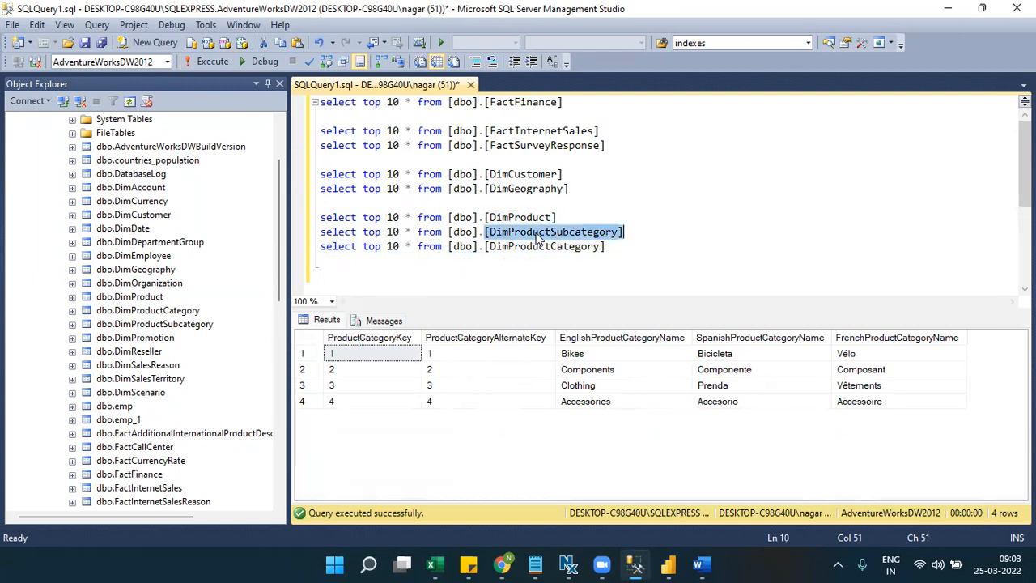
{"action": "double_click", "coordinate": [540, 247]}
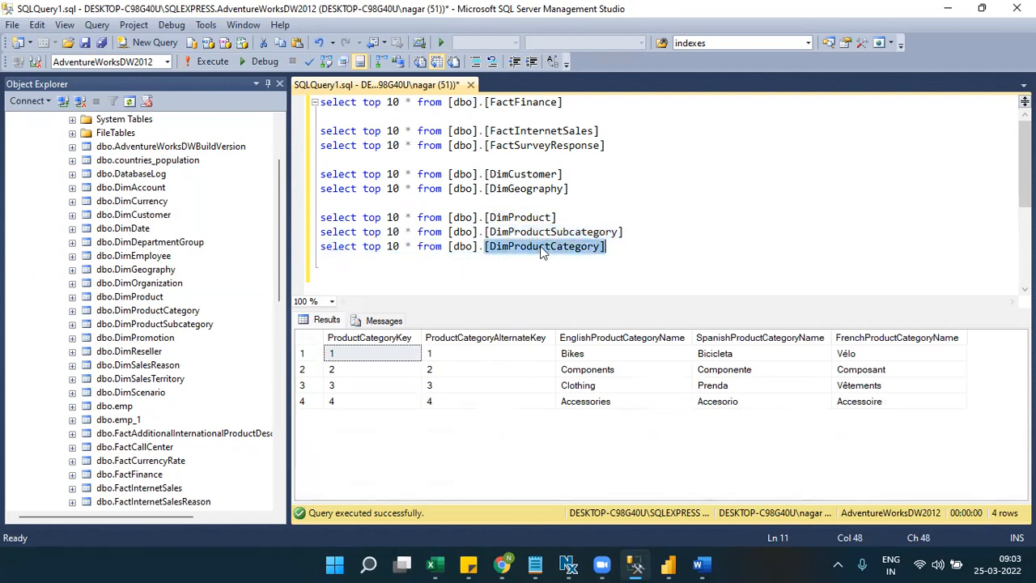
{"action": "double_click", "coordinate": [518, 174]}
{"action": "double_click", "coordinate": [522, 188]}
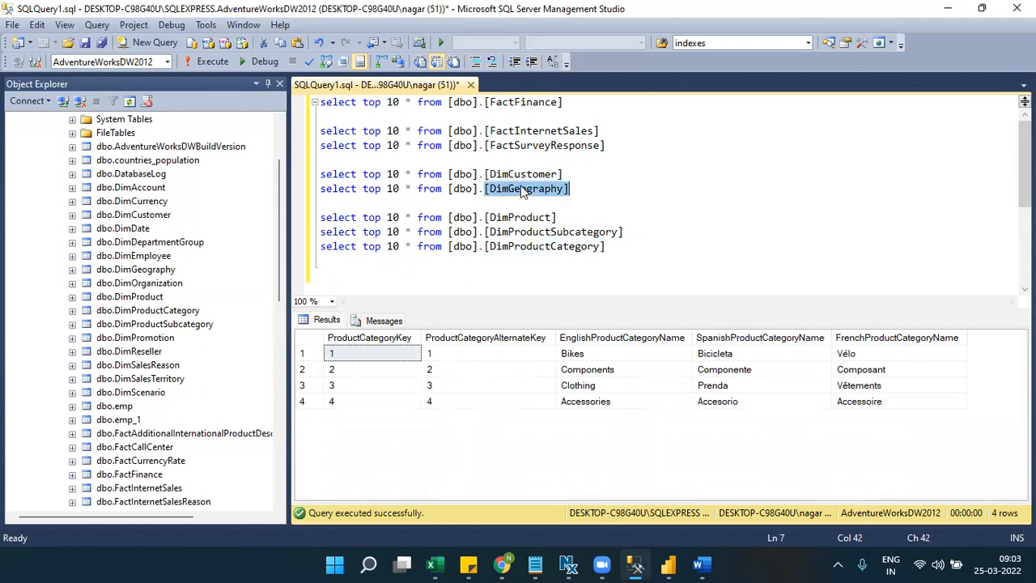
Step: Switch to Power BI, add DimProductCategory, DimProductSubcategory and DimGeography to the tables selected for import, and load the selection
{"action": "left_click", "coordinate": [667, 564]}
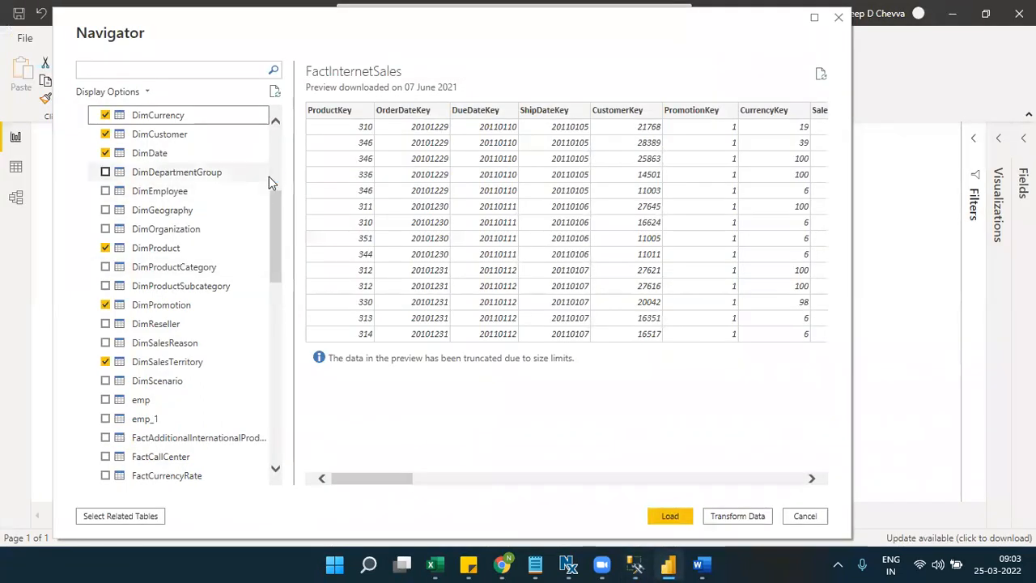
{"action": "left_click", "coordinate": [275, 126]}
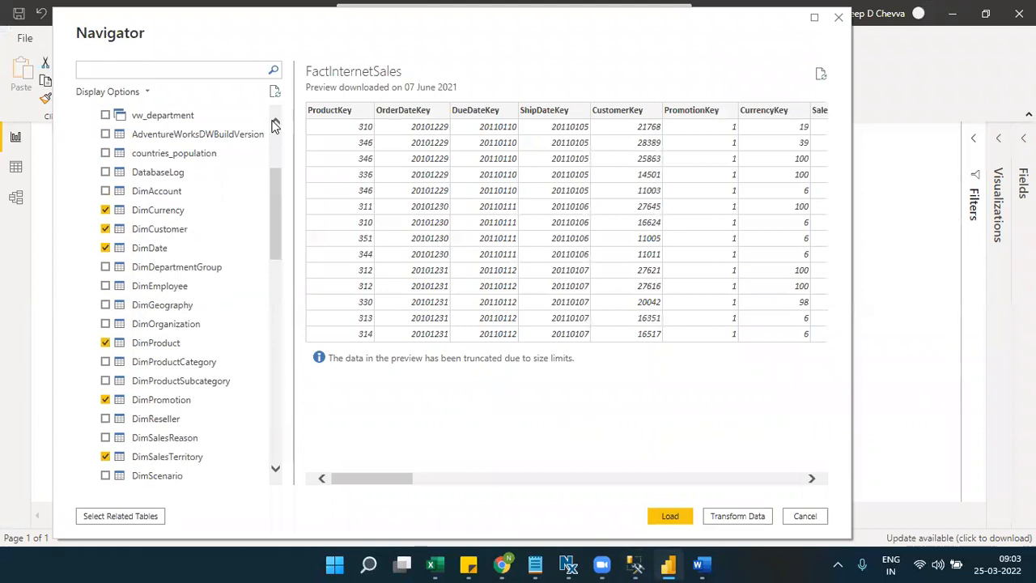
{"action": "left_click_drag", "start_coordinate": [278, 182], "coordinate": [277, 219]}
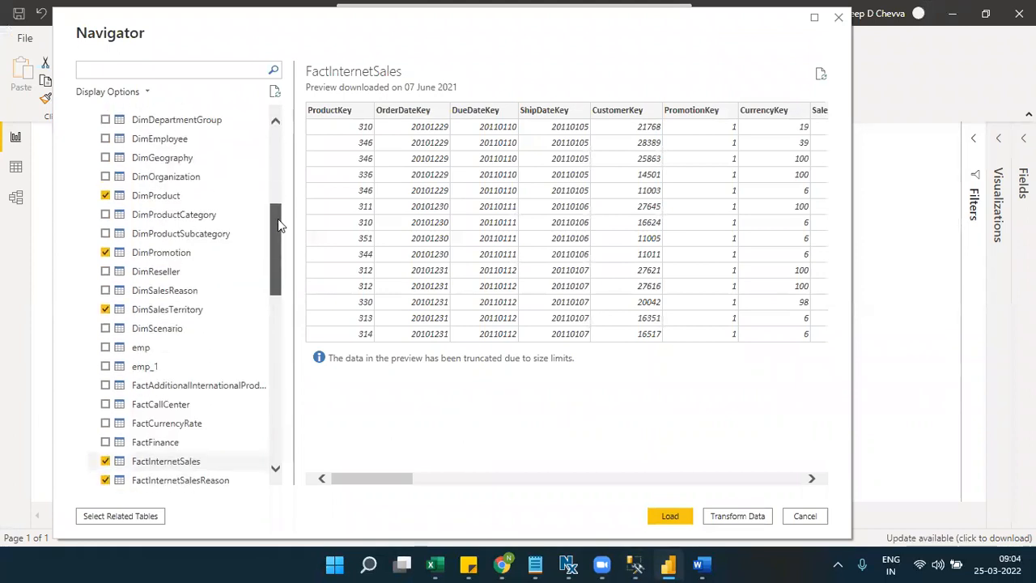
{"action": "left_click", "coordinate": [106, 219]}
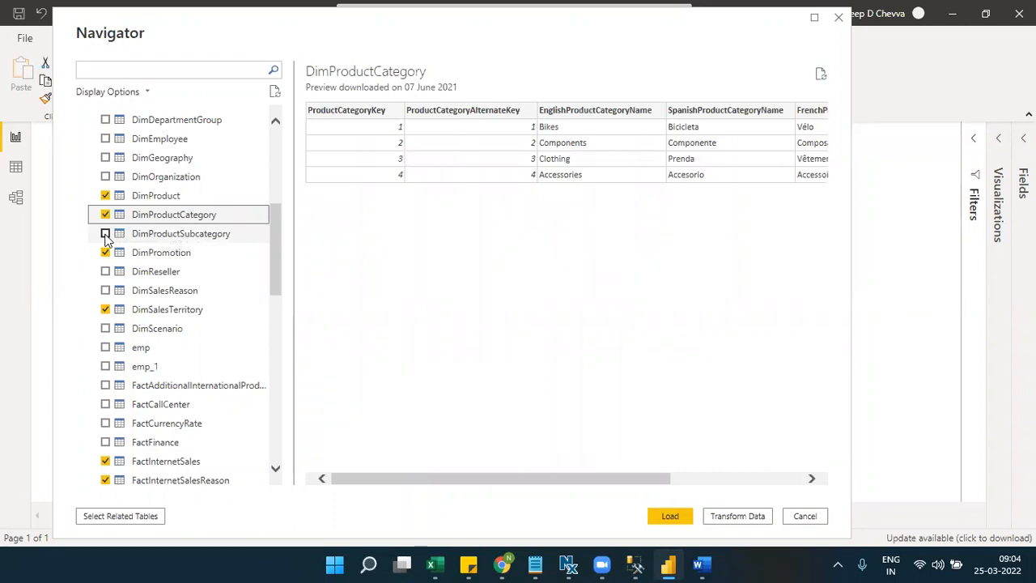
{"action": "left_click", "coordinate": [106, 234]}
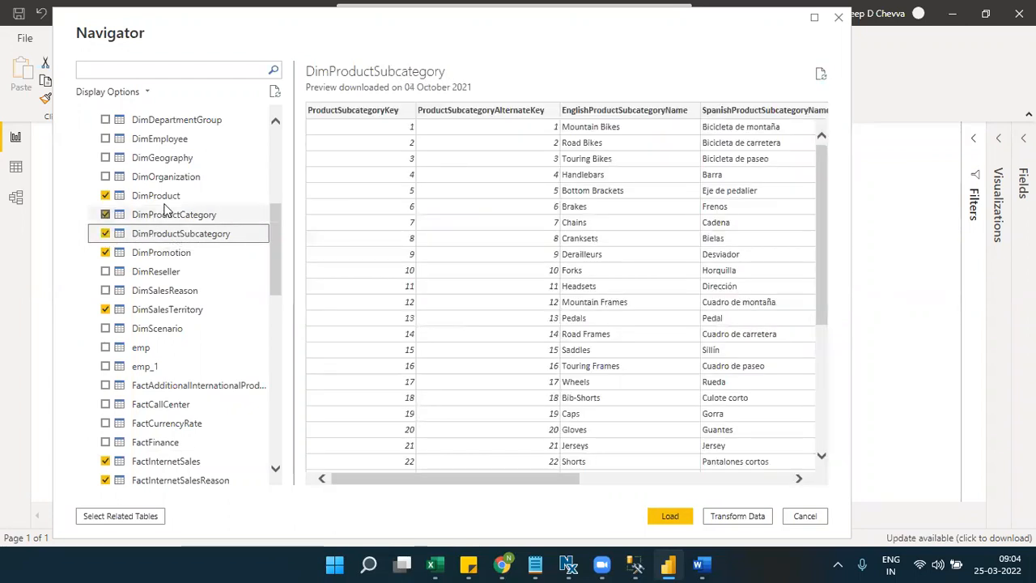
{"action": "left_click", "coordinate": [105, 158]}
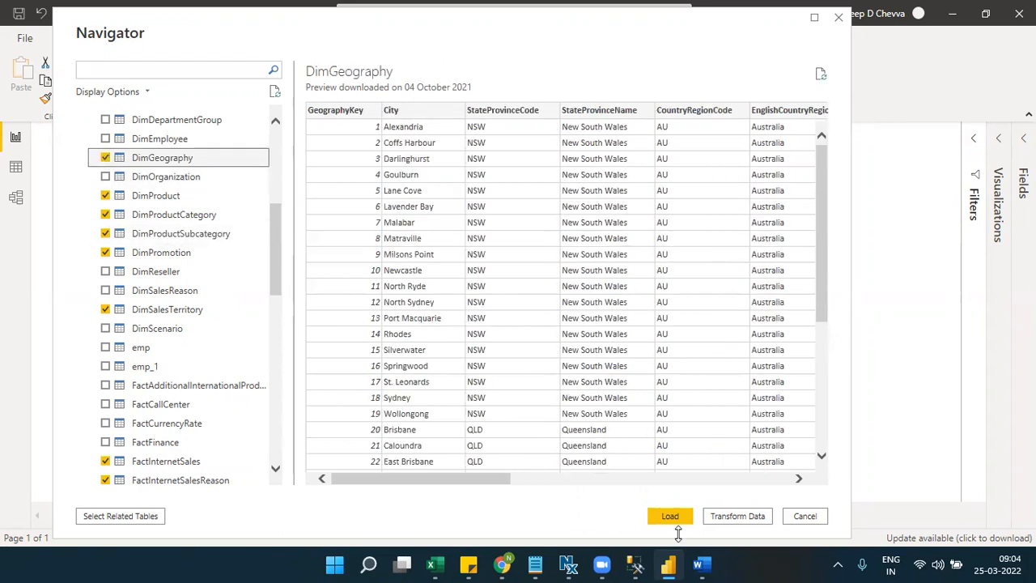
{"action": "left_click", "coordinate": [666, 520]}
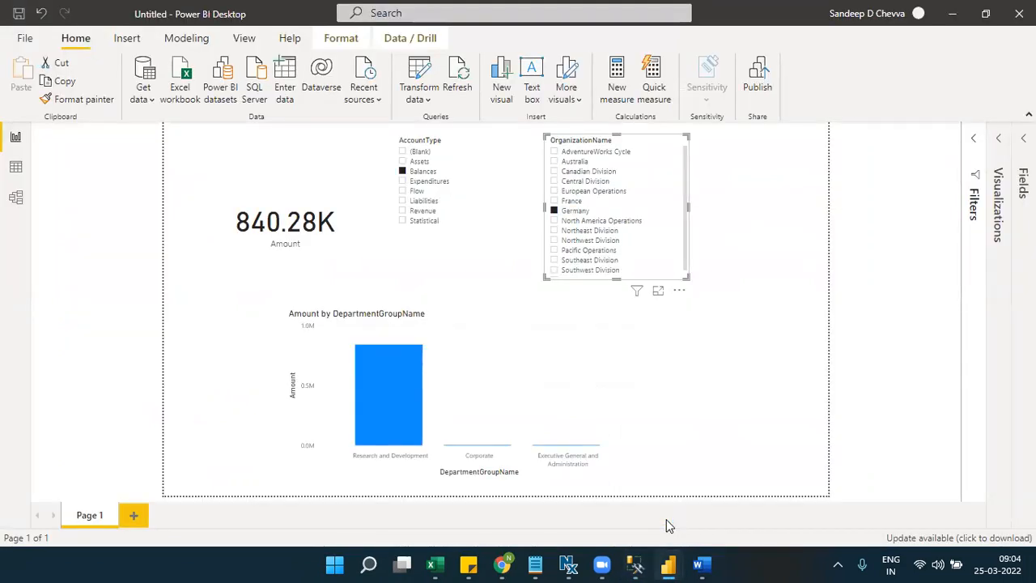
Step: Switch to SQL Server Management Studio and highlight DimProduct, DimProductSubcategory, DimProductCategory, DimCustomer and DimGeography in the queries to review the dimension chains
{"action": "left_click", "coordinate": [635, 563]}
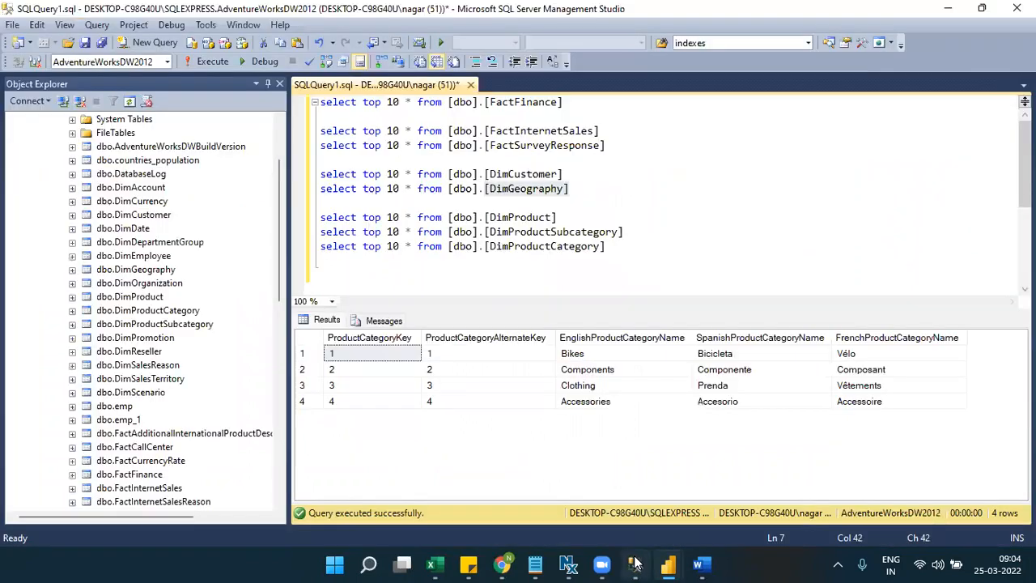
{"action": "left_click_drag", "start_coordinate": [619, 248], "coordinate": [303, 216]}
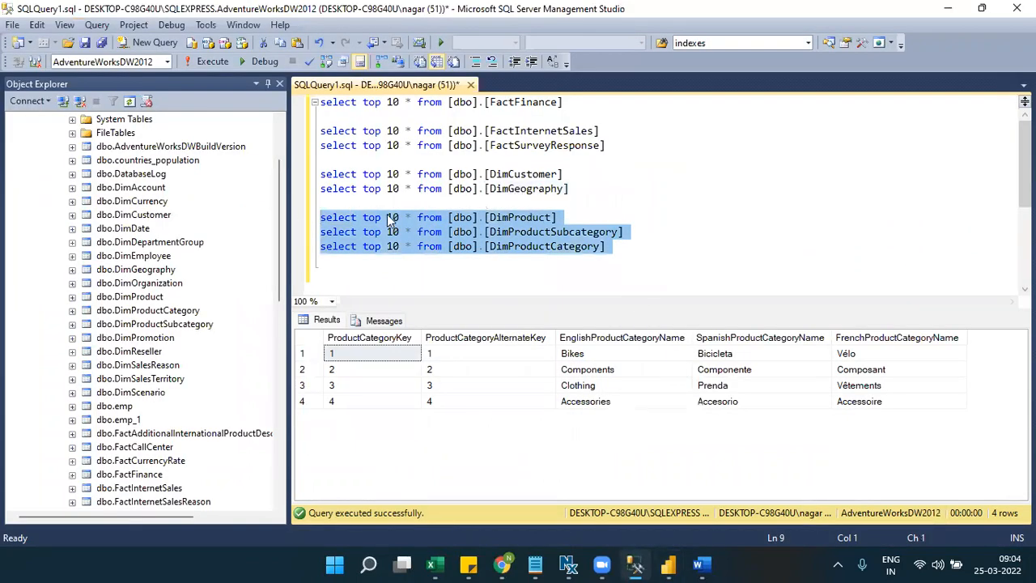
{"action": "left_click", "coordinate": [540, 217]}
{"action": "double_click", "coordinate": [542, 217]}
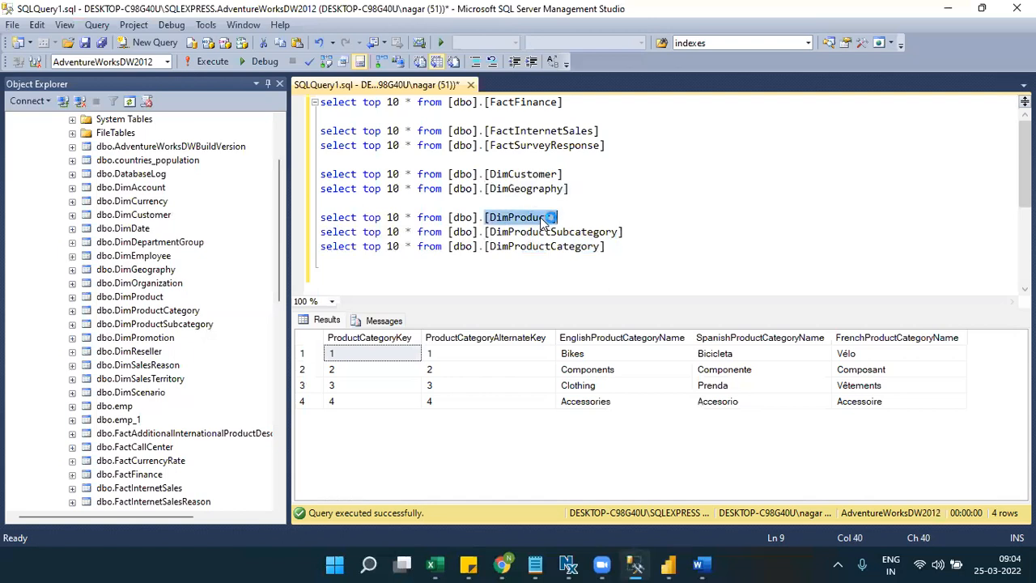
{"action": "double_click", "coordinate": [542, 232]}
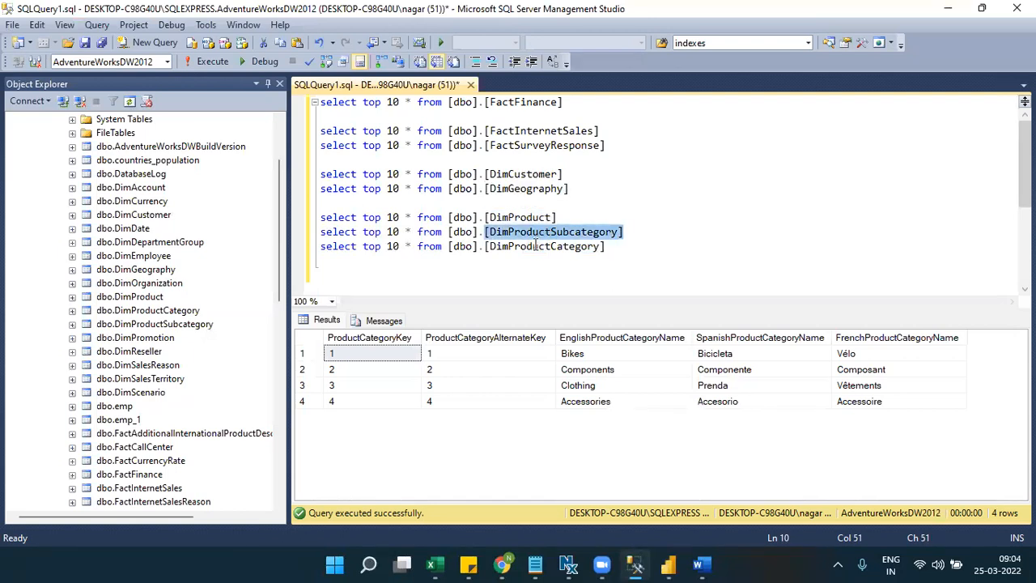
{"action": "double_click", "coordinate": [534, 246]}
{"action": "double_click", "coordinate": [531, 173]}
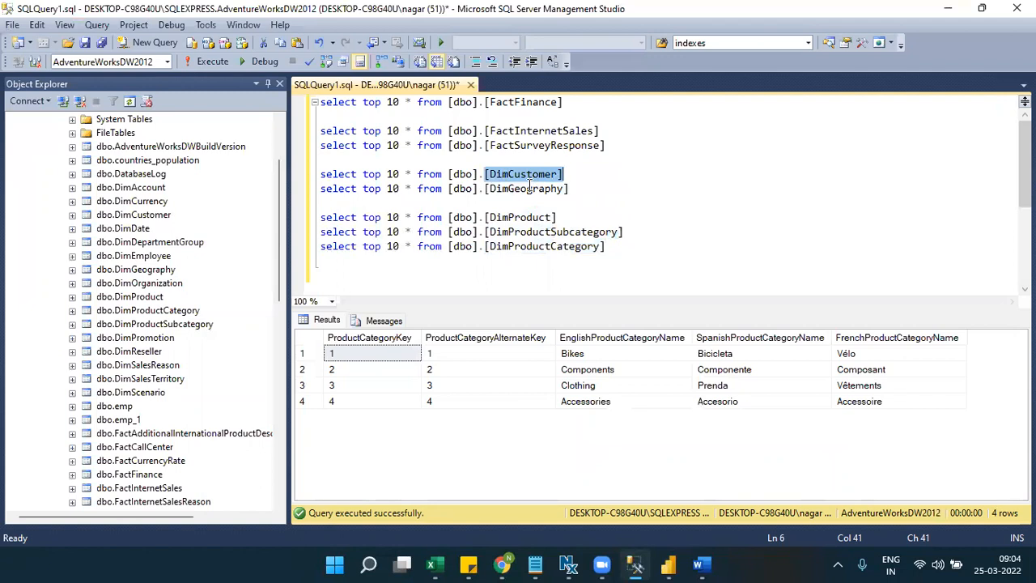
{"action": "double_click", "coordinate": [530, 188]}
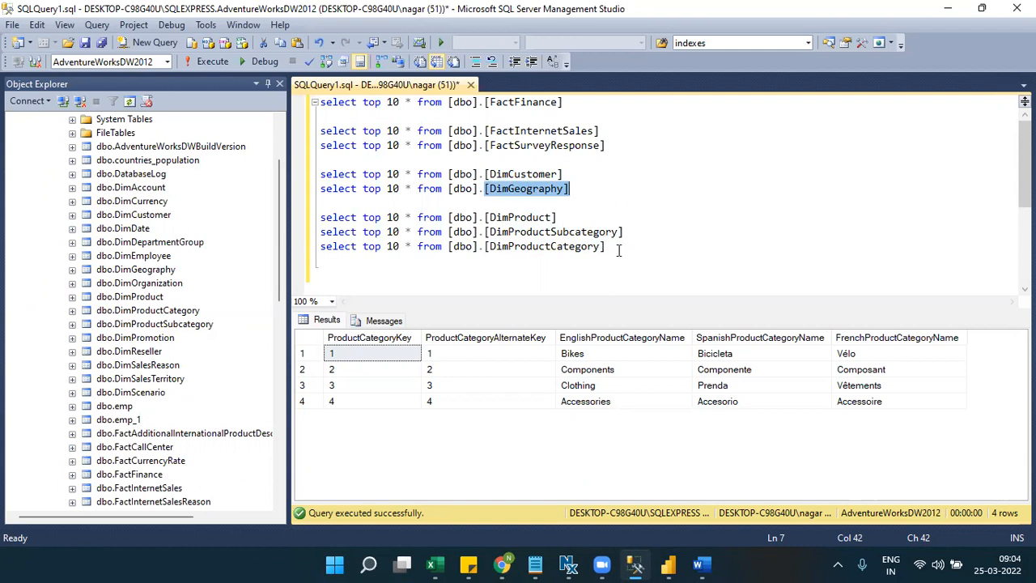
Step: Review the query groups for the fact tables, the customer and geography dimensions, and the product dimensions by highlighting their statements
{"action": "left_click_drag", "start_coordinate": [624, 256], "coordinate": [303, 211]}
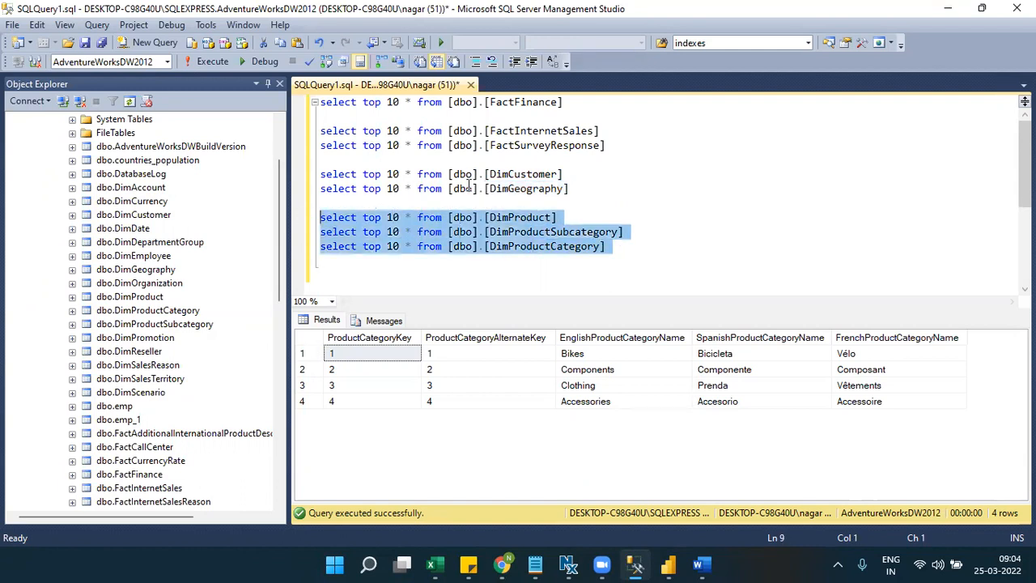
{"action": "left_click_drag", "start_coordinate": [570, 190], "coordinate": [362, 164]}
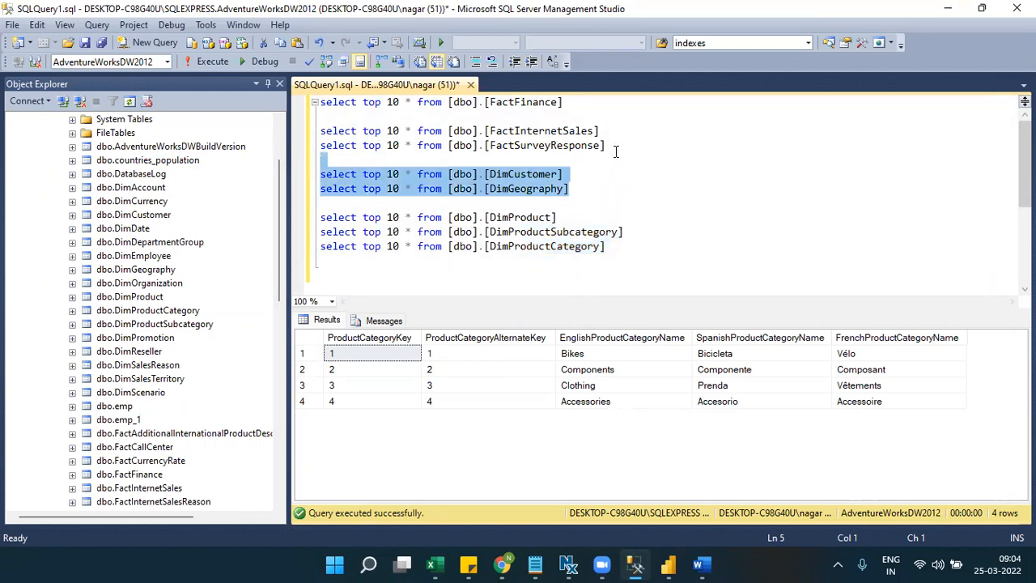
{"action": "left_click_drag", "start_coordinate": [615, 151], "coordinate": [286, 121]}
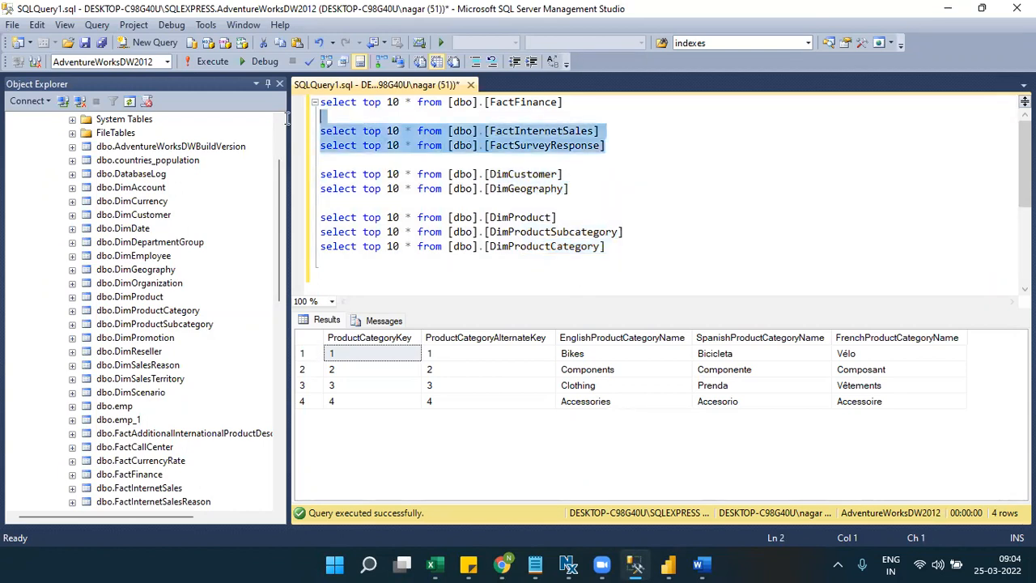
{"action": "double_click", "coordinate": [523, 174]}
{"action": "double_click", "coordinate": [524, 187]}
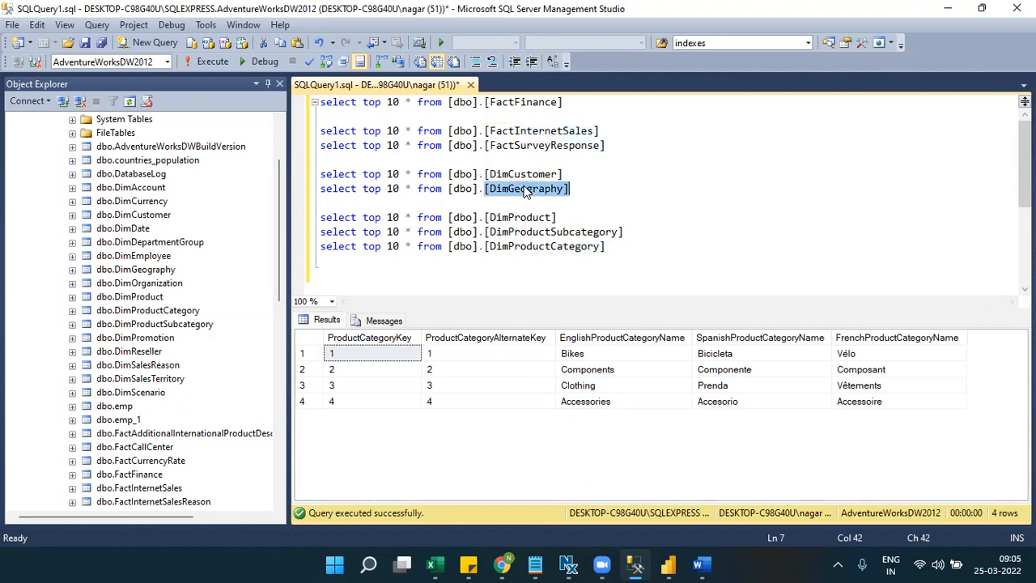
{"action": "double_click", "coordinate": [522, 217]}
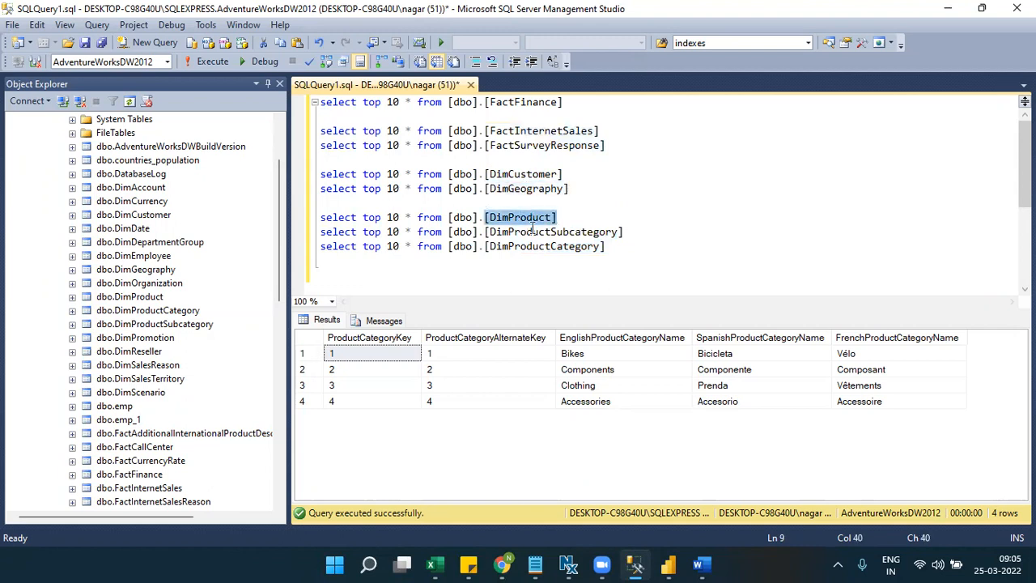
{"action": "double_click", "coordinate": [533, 233]}
{"action": "double_click", "coordinate": [564, 247]}
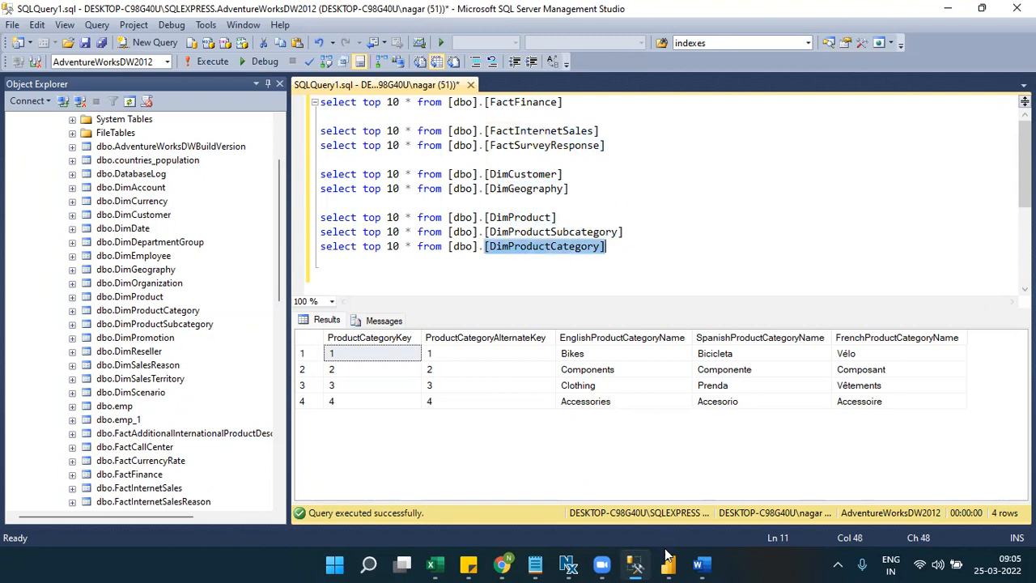
{"action": "left_click", "coordinate": [668, 564]}
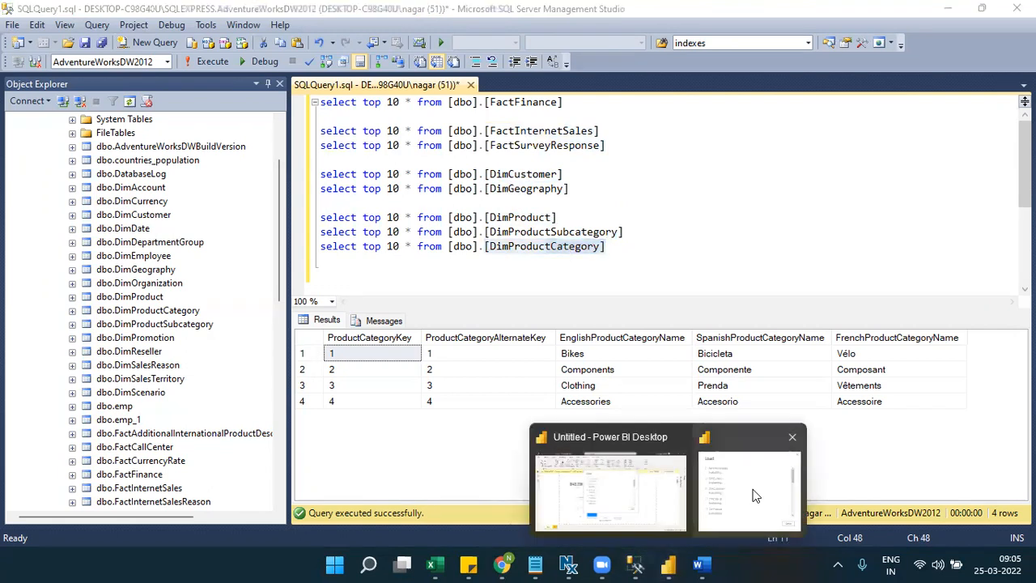
{"action": "left_click_drag", "start_coordinate": [638, 255], "coordinate": [327, 178]}
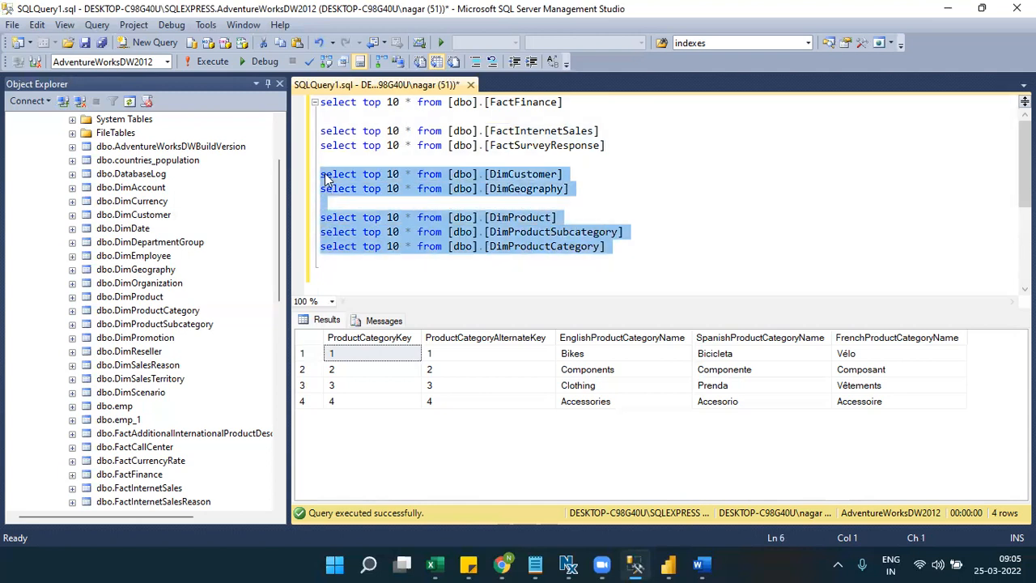
Step: Add the query "select * from [dbo].[DimDate]" below the DimProductCategory statement, taking the table name from Object Explorer
{"action": "left_click", "coordinate": [647, 247]}
{"action": "key", "text": "Return"}
{"action": "key", "text": "Return"}
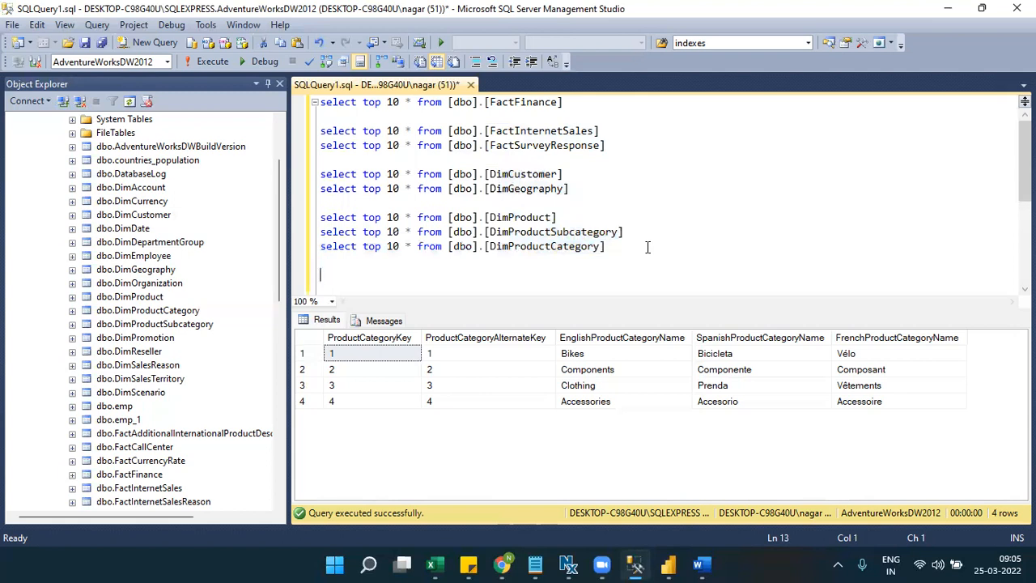
{"action": "type", "text": "select * from"}
{"action": "left_click_drag", "start_coordinate": [150, 233], "coordinate": [445, 268]}
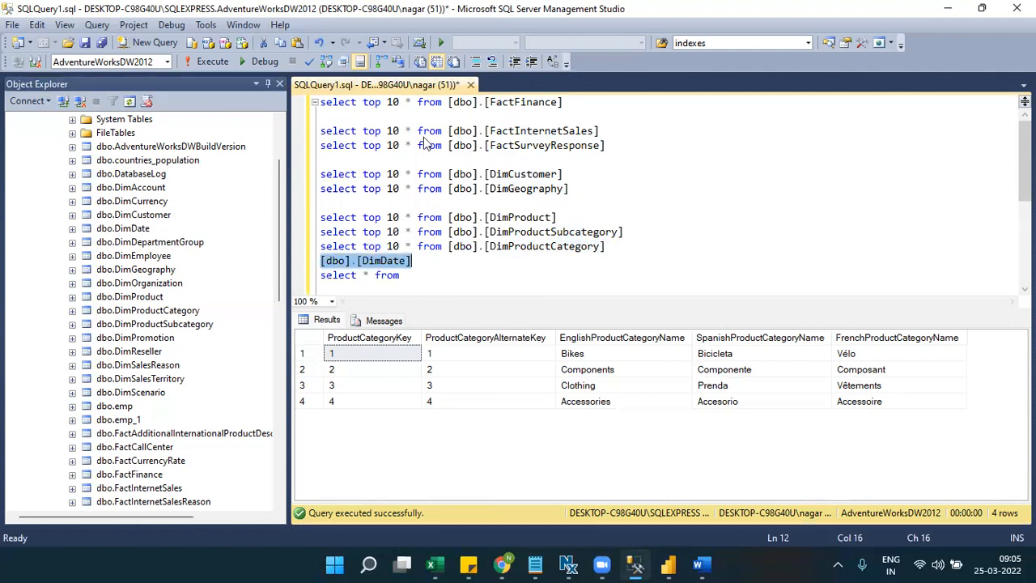
{"action": "key", "text": "alt+Tab"}
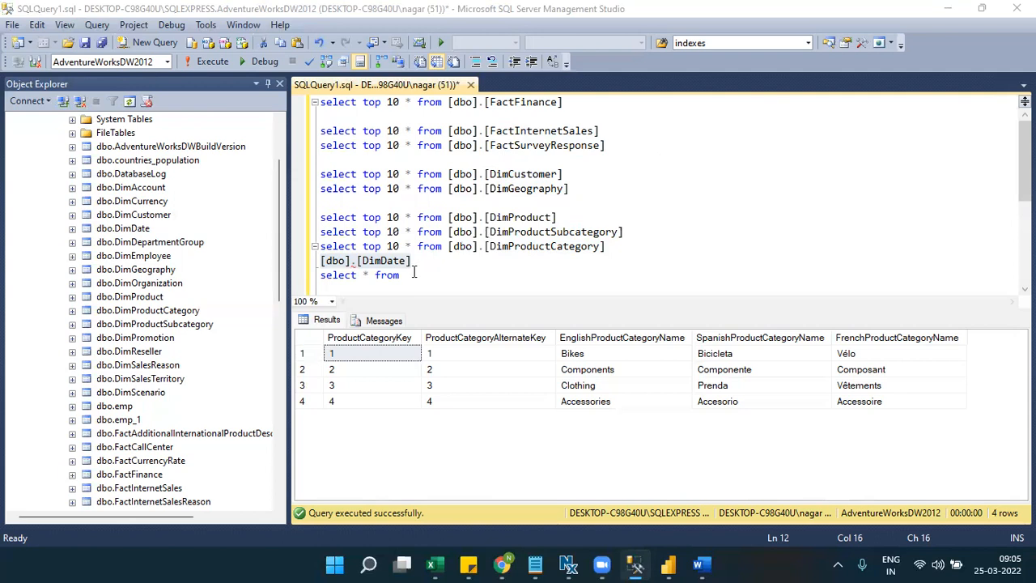
{"action": "left_click", "coordinate": [414, 273]}
{"action": "left_click_drag", "start_coordinate": [414, 261], "coordinate": [301, 260]}
{"action": "key", "text": "ctrl+c"}
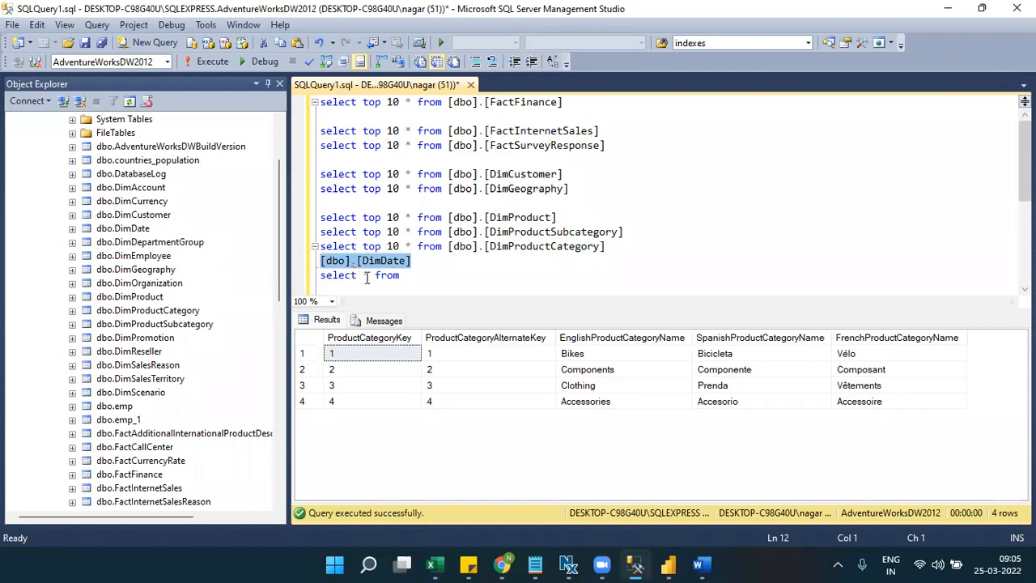
{"action": "key", "text": "Delete"}
{"action": "key", "text": "ctrl+v"}
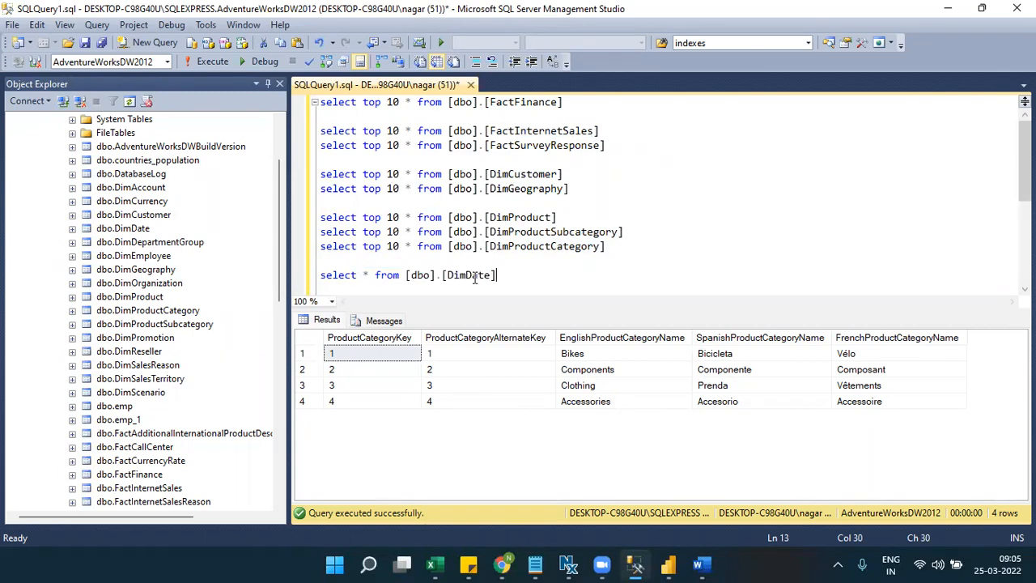
Step: Run only the DimDate query and highlight the DateKey column in its results
{"action": "key", "text": "shift+Home"}
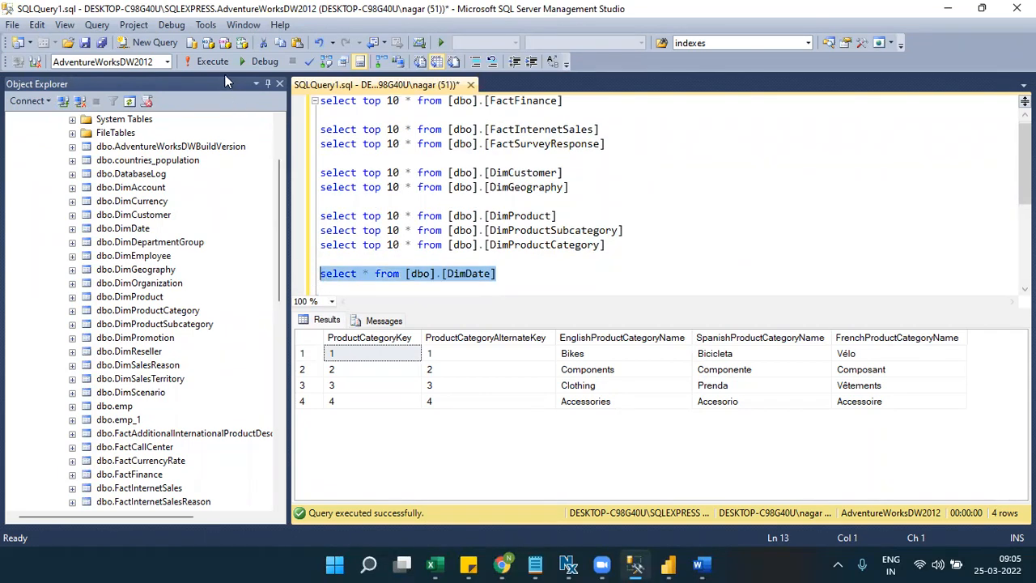
{"action": "left_click", "coordinate": [221, 67]}
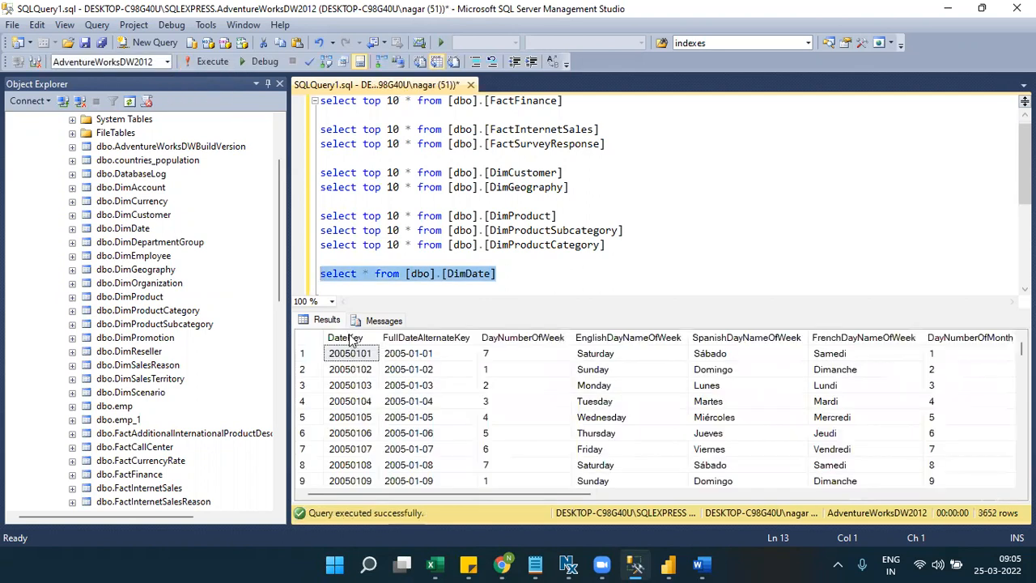
{"action": "left_click", "coordinate": [349, 339]}
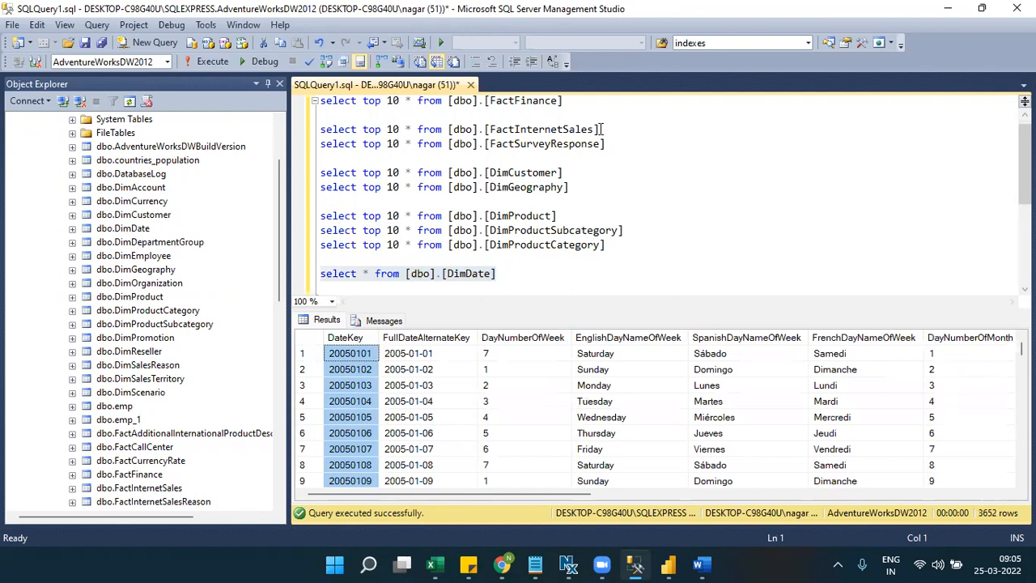
Step: Run only the FactInternetSales query and examine its OrderDateKey, DueDateKey and ShipDateKey columns
{"action": "left_click_drag", "start_coordinate": [601, 130], "coordinate": [281, 126]}
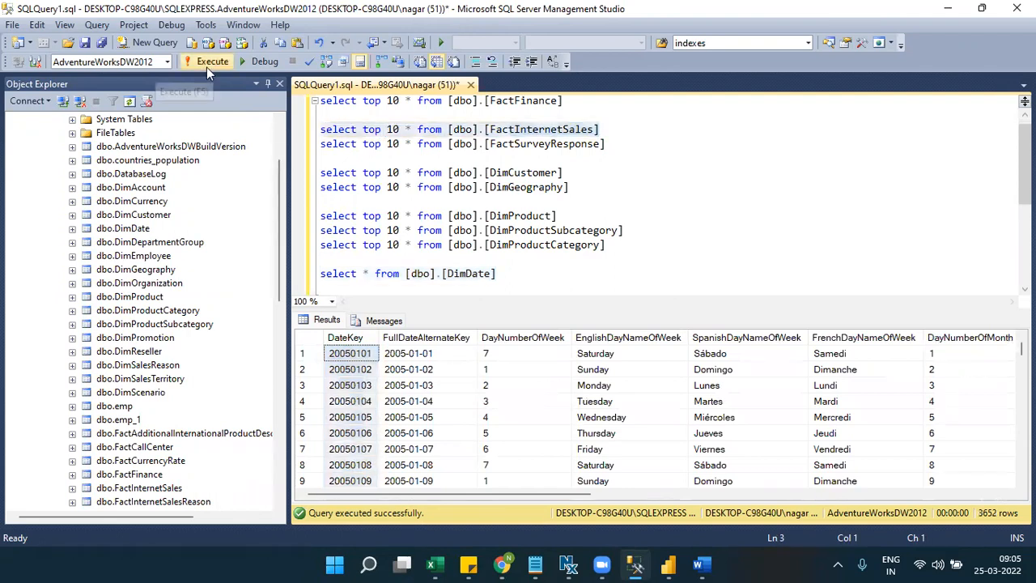
{"action": "left_click", "coordinate": [206, 67]}
{"action": "left_click", "coordinate": [411, 339]}
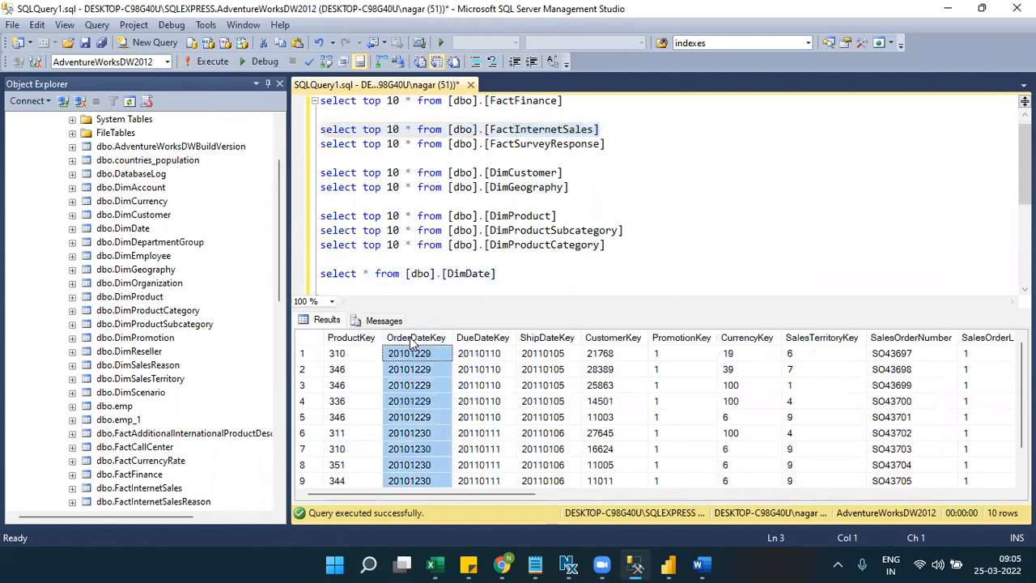
{"action": "left_click", "coordinate": [484, 340]}
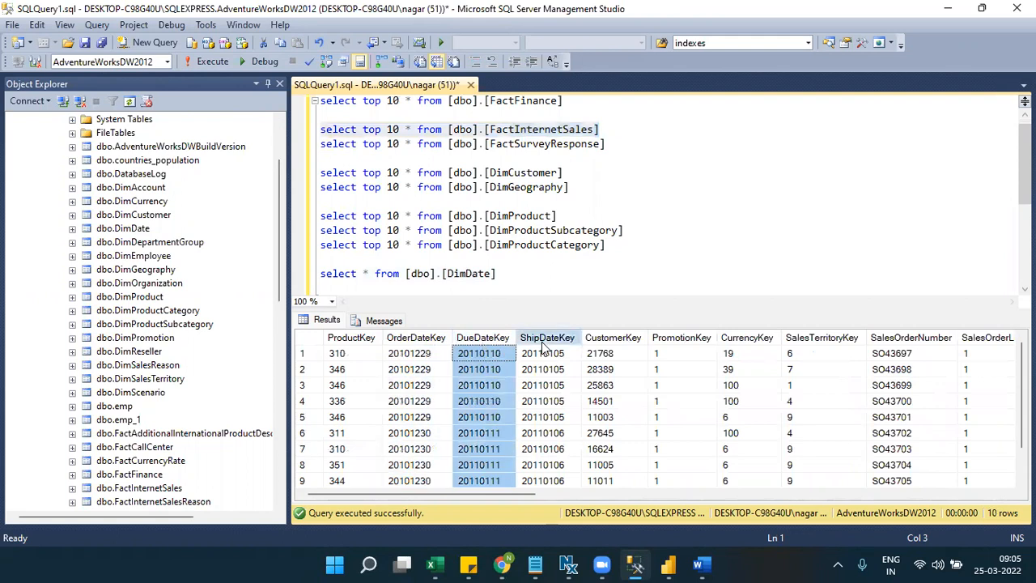
{"action": "left_click", "coordinate": [544, 342]}
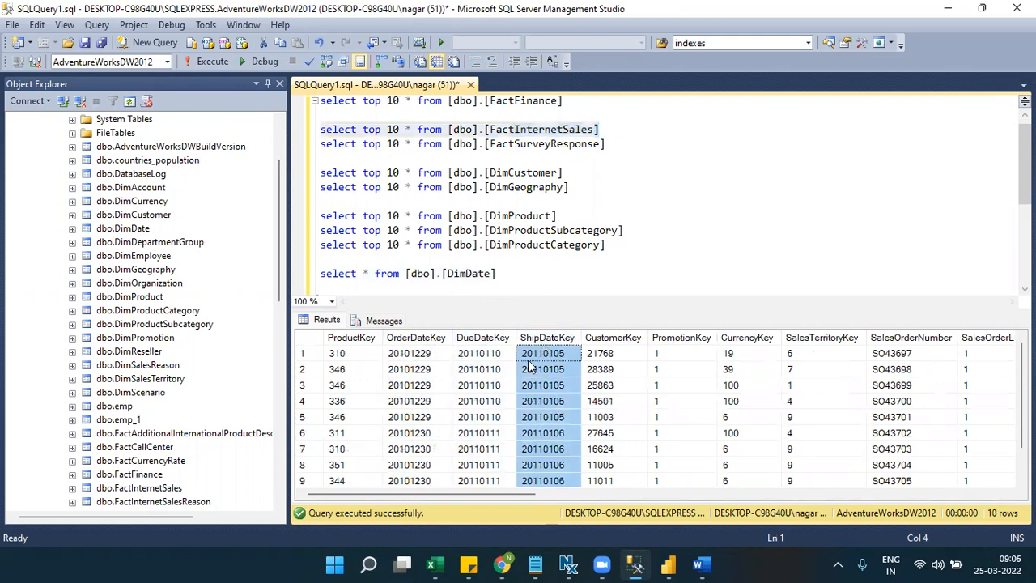
Step: Check the table load progress in Power BI, then switch to Word and enlarge the database data model diagram to 140% for review
{"action": "left_click", "coordinate": [669, 564]}
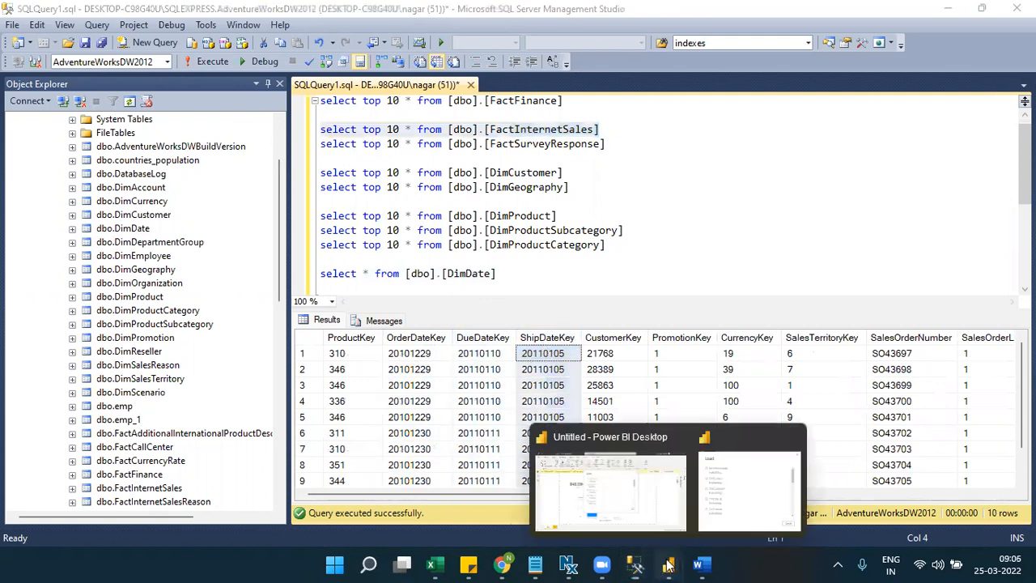
{"action": "left_click", "coordinate": [728, 522]}
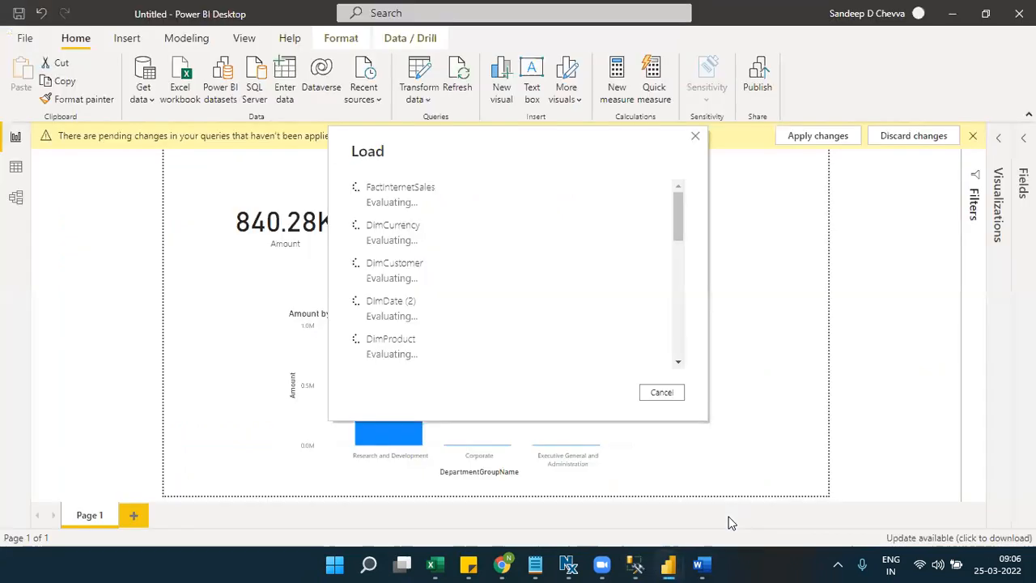
{"action": "left_click", "coordinate": [704, 564]}
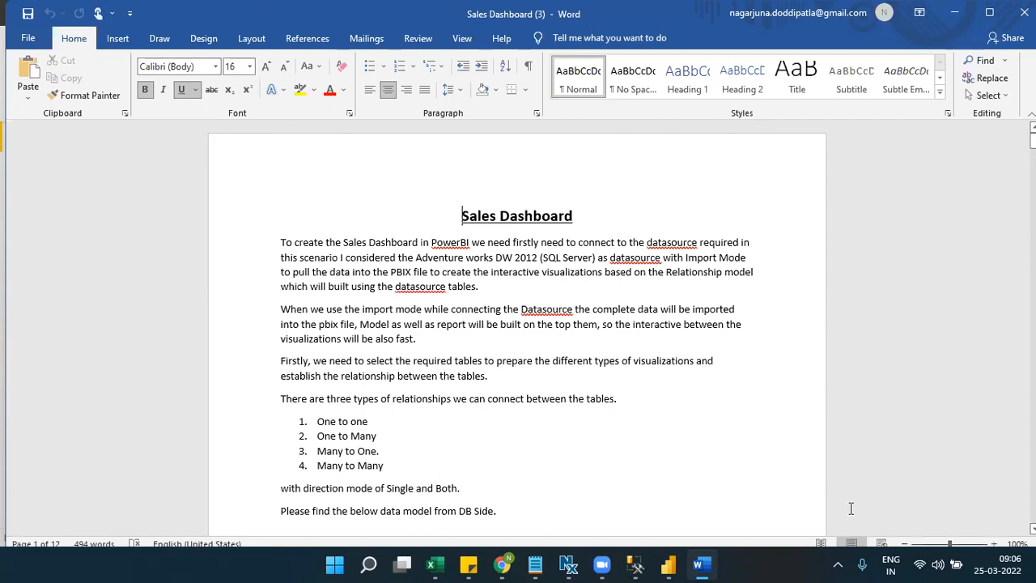
{"action": "scroll", "coordinate": [516, 332], "scroll_direction": "down", "scroll_amount": 5}
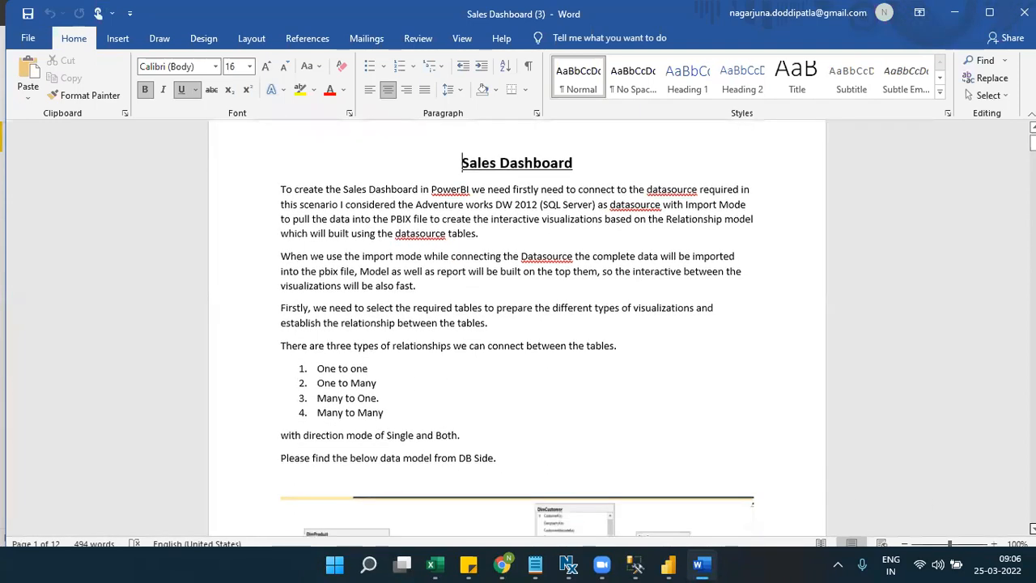
{"action": "scroll", "coordinate": [516, 332], "scroll_direction": "down", "scroll_amount": 4}
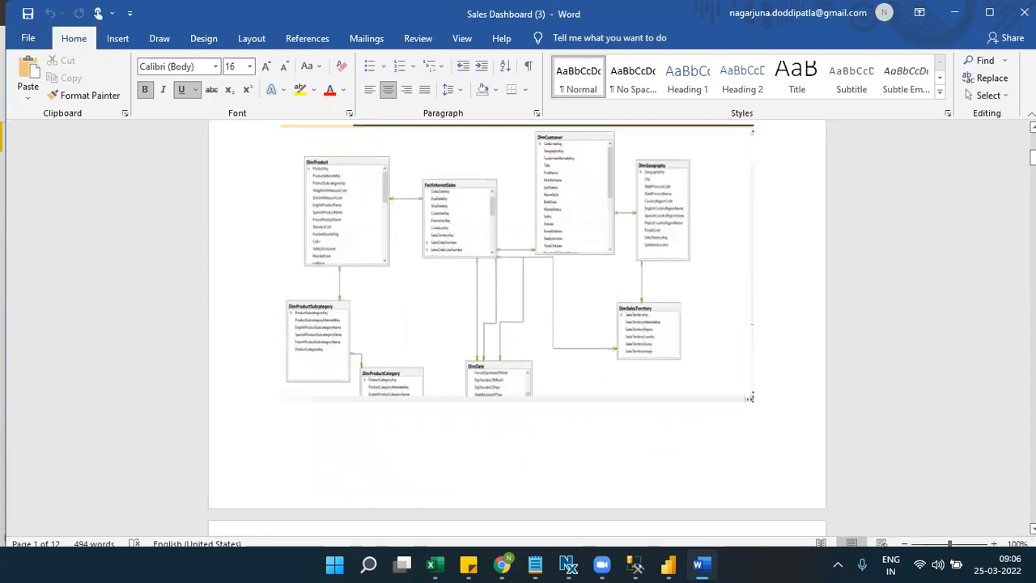
{"action": "left_click", "coordinate": [996, 545]}
{"action": "left_click", "coordinate": [996, 545]}
{"action": "left_click", "coordinate": [996, 545]}
{"action": "left_click", "coordinate": [995, 545]}
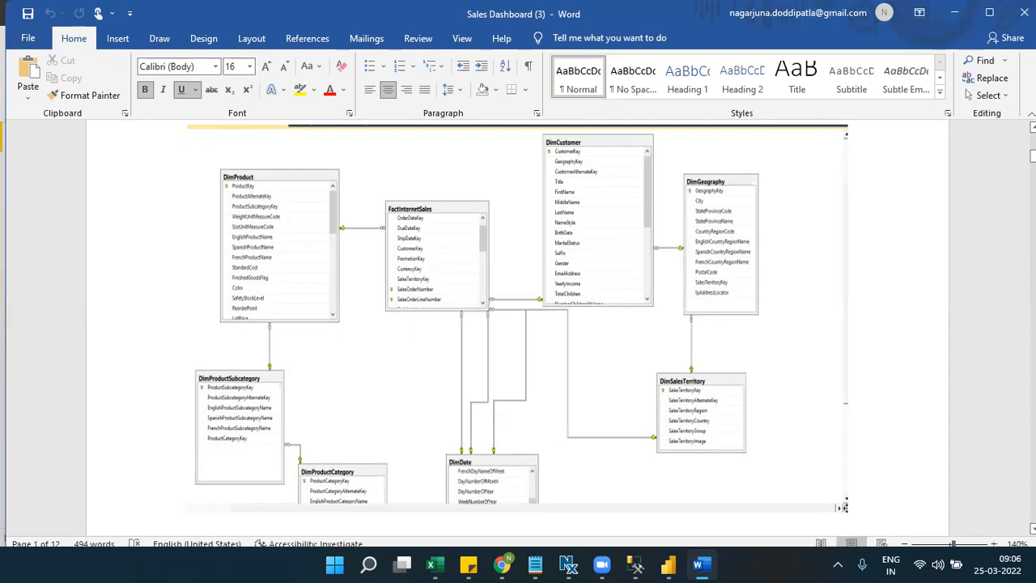
Step: Examine the relationship diagram on page 2 of the Sales Dashboard document, from the product tables to DimDate, DimCustomer and DimGeography
{"action": "scroll", "coordinate": [518, 324], "scroll_direction": "down", "scroll_amount": 10}
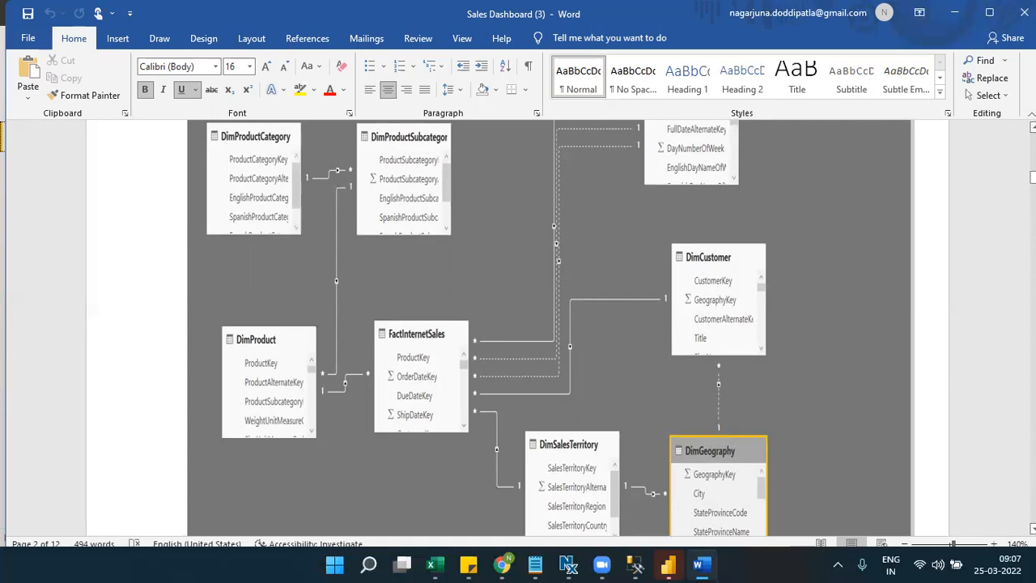
{"action": "scroll", "coordinate": [906, 153], "scroll_direction": "up", "scroll_amount": 2}
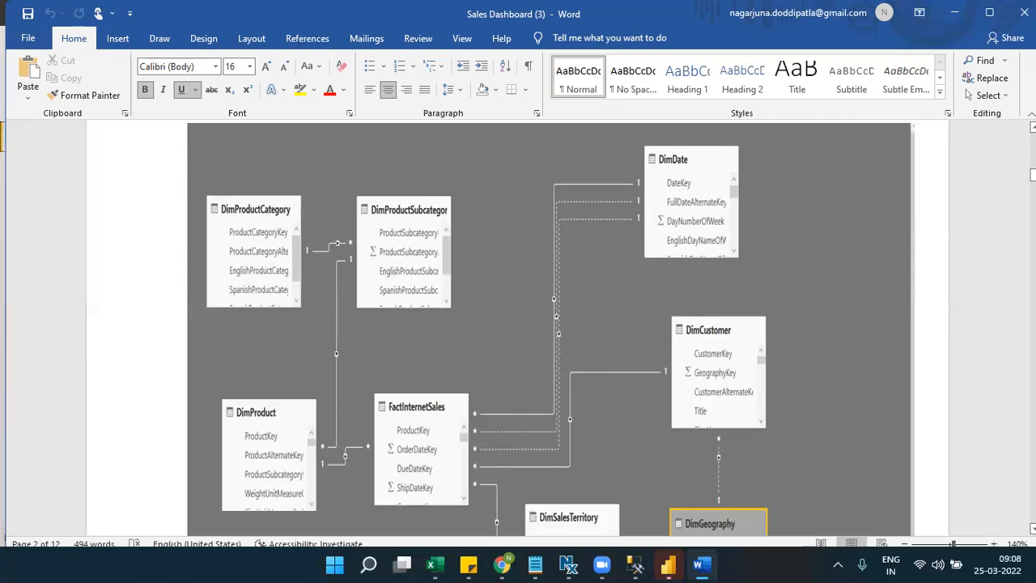
{"action": "scroll", "coordinate": [550, 323], "scroll_direction": "down", "scroll_amount": 5}
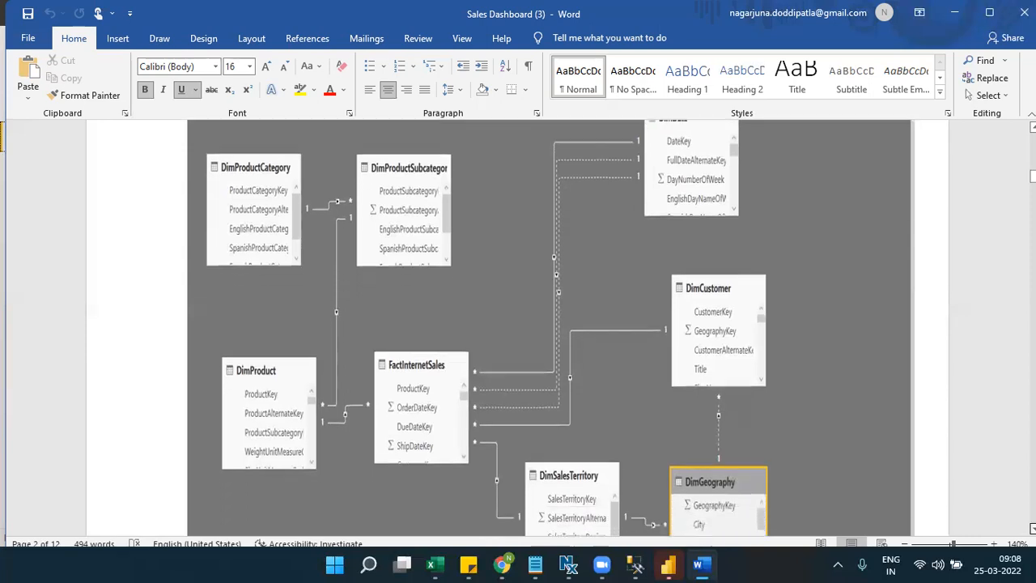
Step: Read the fact and dimension table list below the Word diagram, then switch to Power BI's model view and open Manage relationships
{"action": "scroll", "coordinate": [550, 324], "scroll_direction": "down", "scroll_amount": 6}
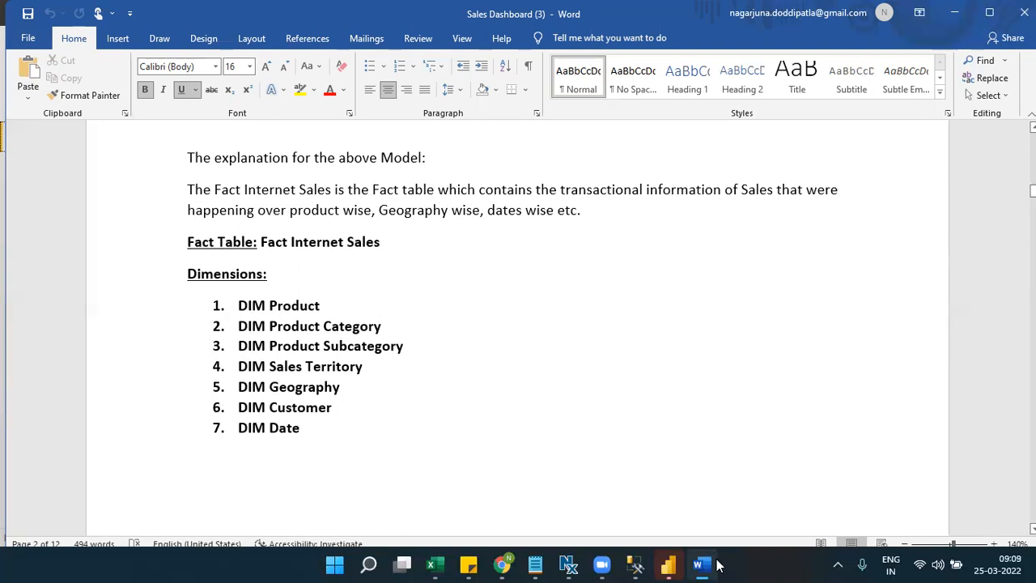
{"action": "left_click", "coordinate": [669, 565]}
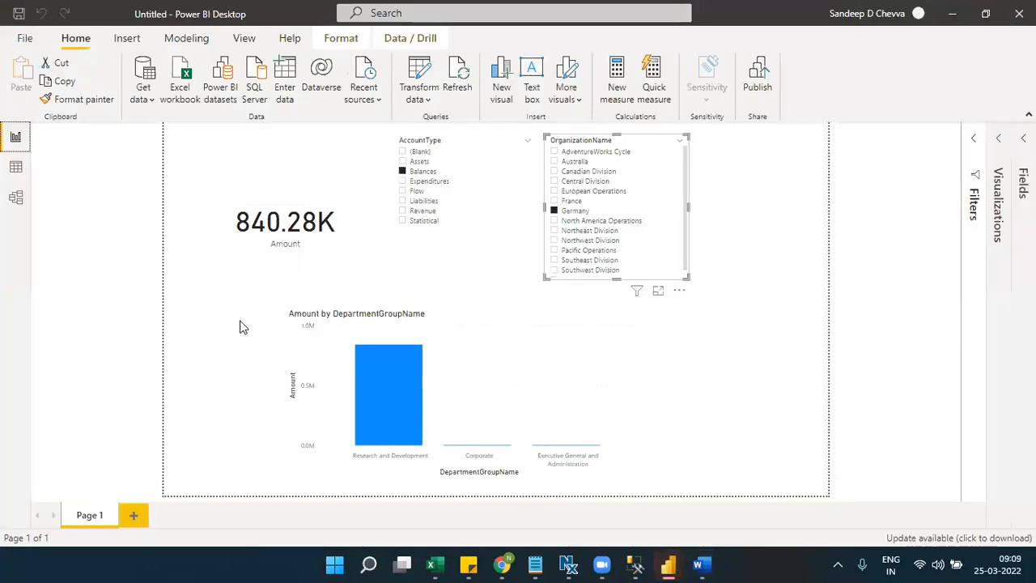
{"action": "left_click", "coordinate": [24, 204]}
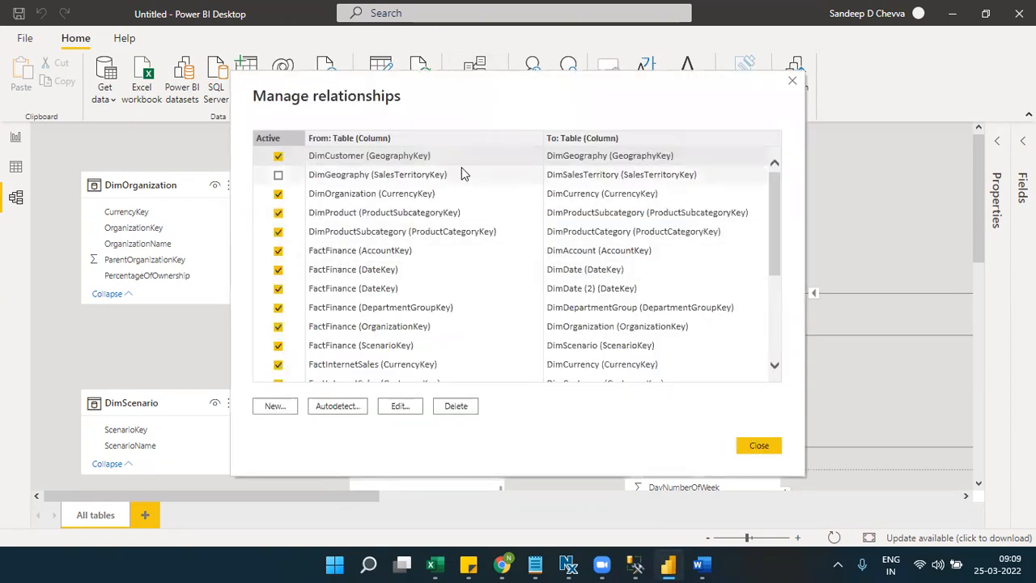
Step: Sort the relationships by their From table in descending order and go to the FactInternetSales entries
{"action": "left_click", "coordinate": [450, 138]}
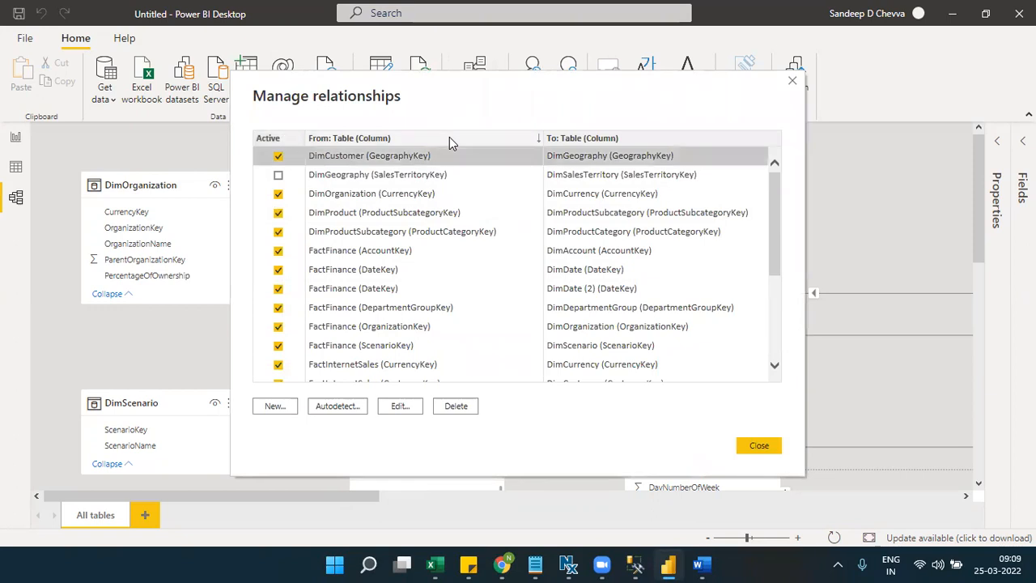
{"action": "left_click", "coordinate": [449, 137]}
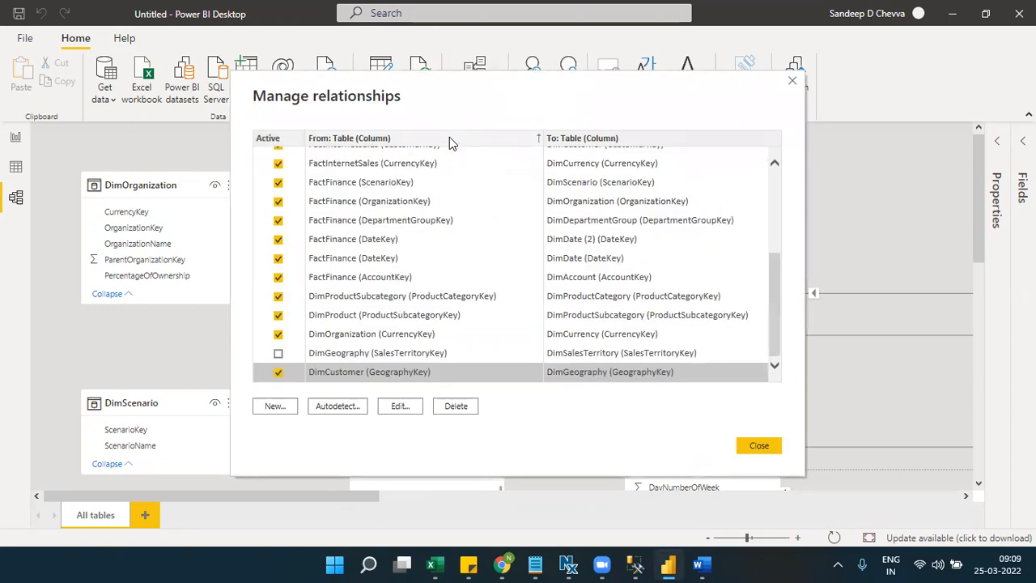
{"action": "left_click", "coordinate": [772, 174]}
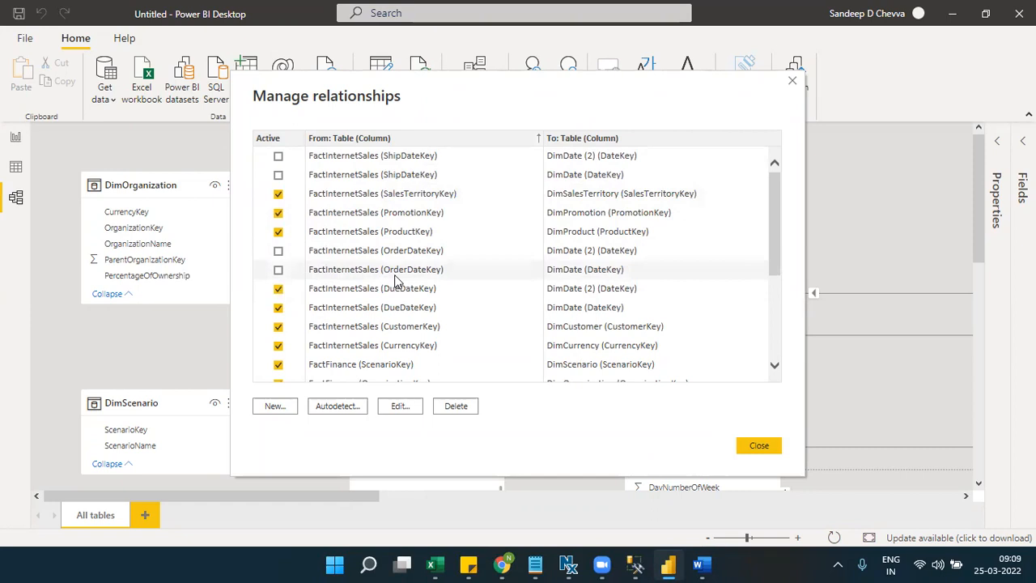
Step: Delete the relationship from FactInternetSales (ShipDateKey) to DimDate (DateKey)
{"action": "left_click", "coordinate": [386, 179]}
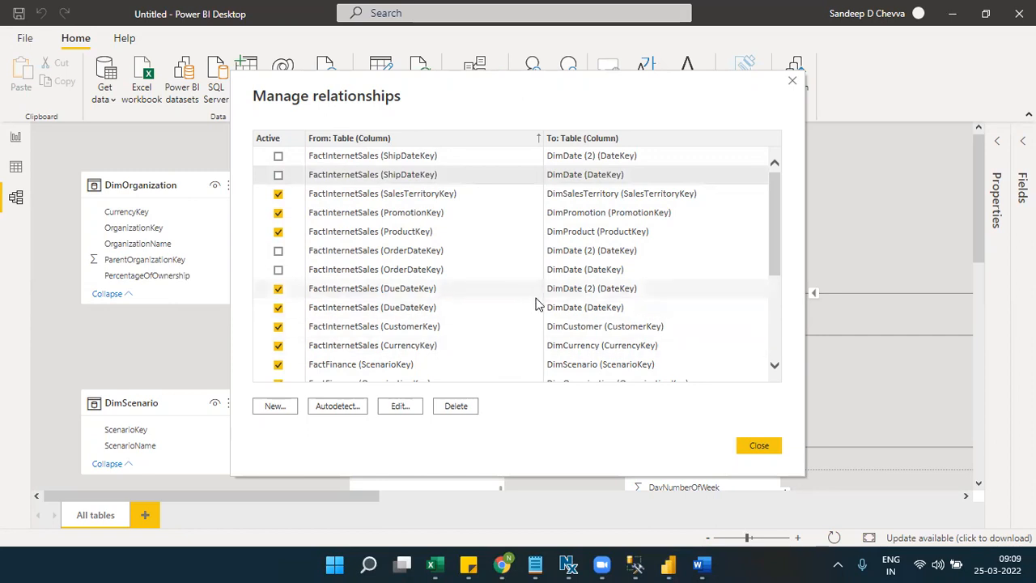
{"action": "left_click", "coordinate": [464, 412]}
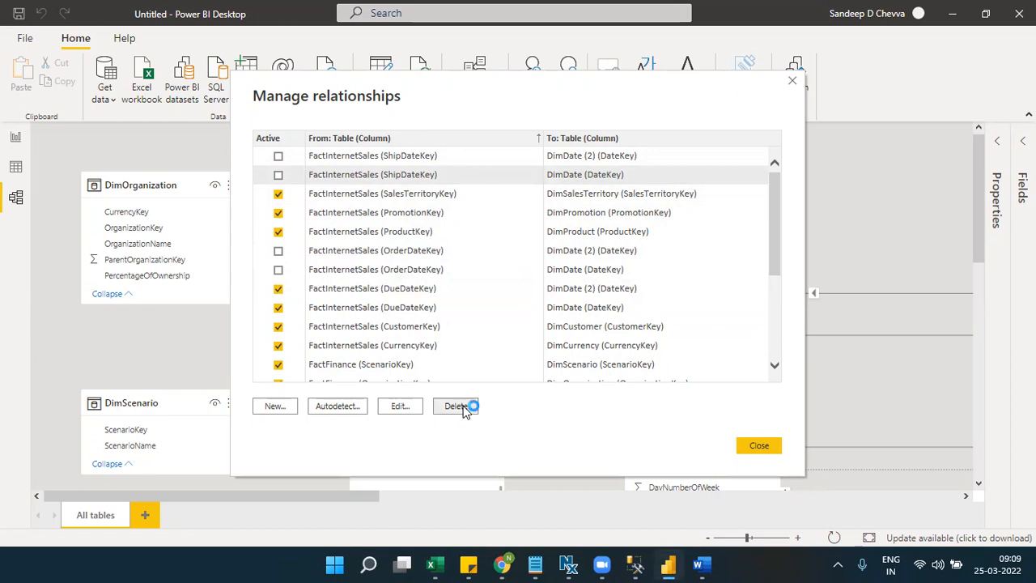
{"action": "left_click", "coordinate": [645, 314]}
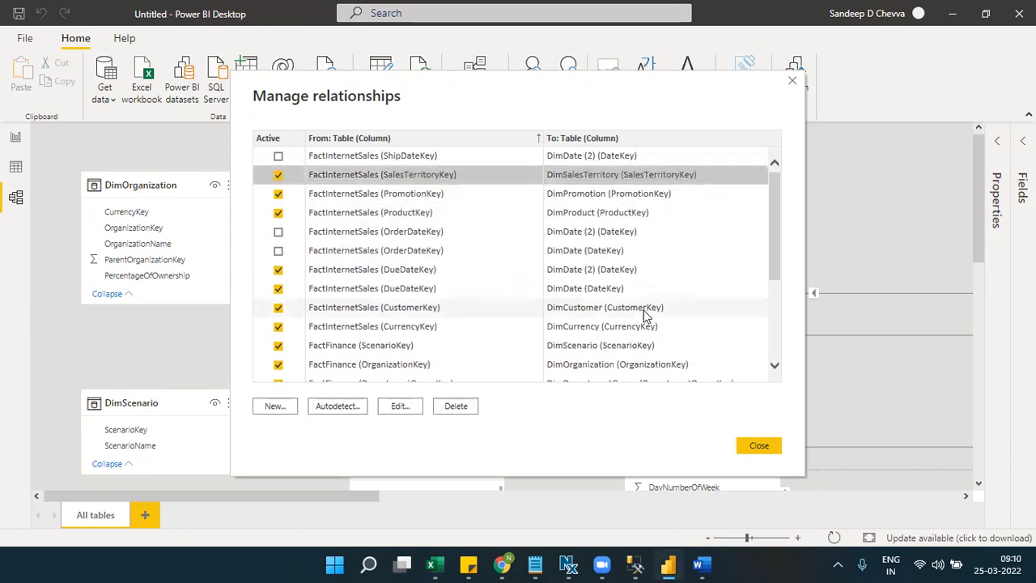
Step: Delete the relationship from FactInternetSales (OrderDateKey) to DimDate (DateKey)
{"action": "left_click", "coordinate": [446, 255]}
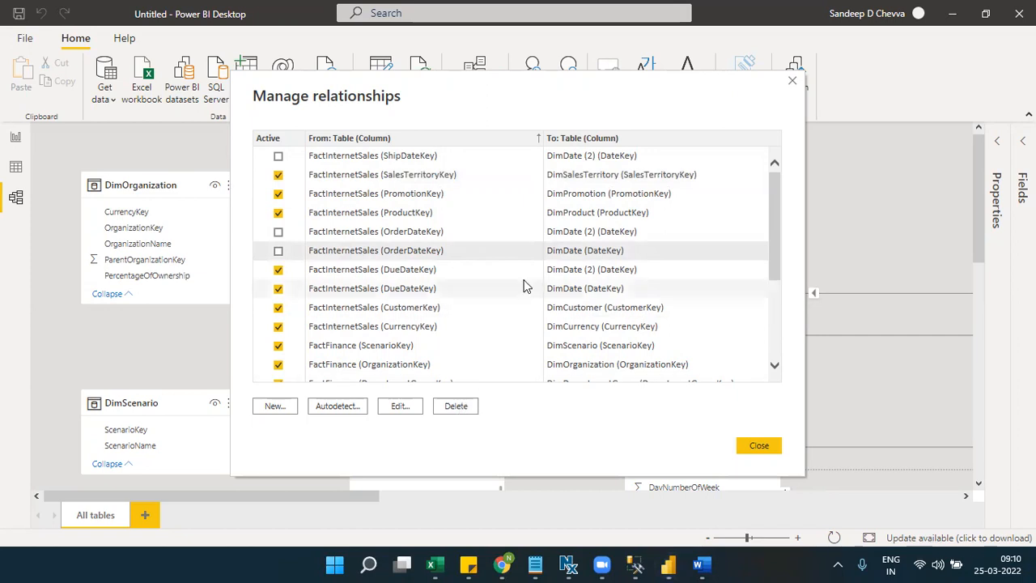
{"action": "left_click", "coordinate": [469, 407]}
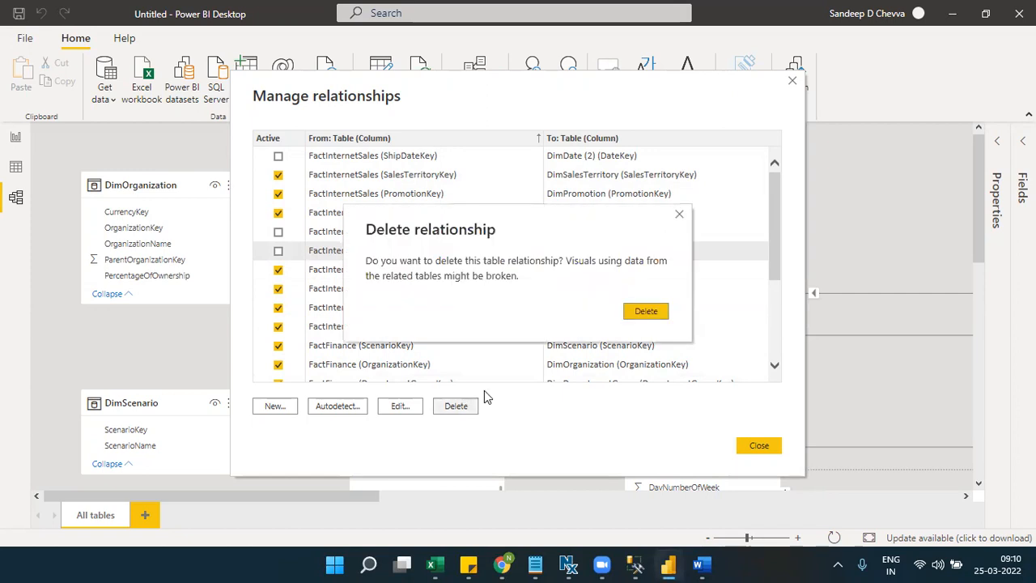
{"action": "left_click", "coordinate": [639, 311]}
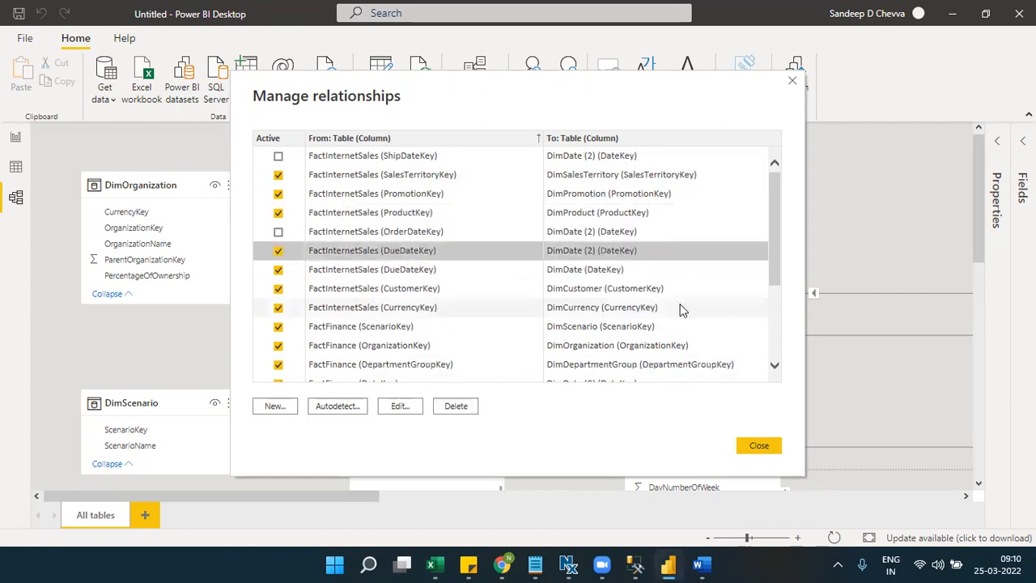
Step: Review the remaining relationships and delete the one from FactFinance (DateKey) to DimDate (DateKey)
{"action": "left_click_drag", "start_coordinate": [772, 272], "coordinate": [782, 368]}
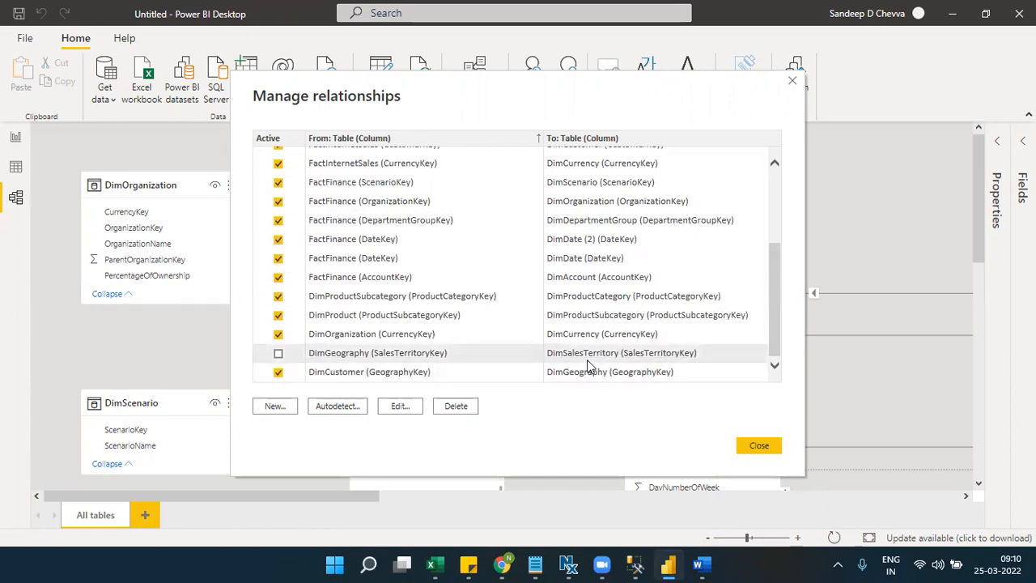
{"action": "mouse_move", "coordinate": [772, 308]}
{"action": "left_mouse_down"}
{"action": "mouse_move", "coordinate": [763, 244]}
{"action": "mouse_move", "coordinate": [764, 291]}
{"action": "left_mouse_up"}
{"action": "left_click", "coordinate": [635, 304]}
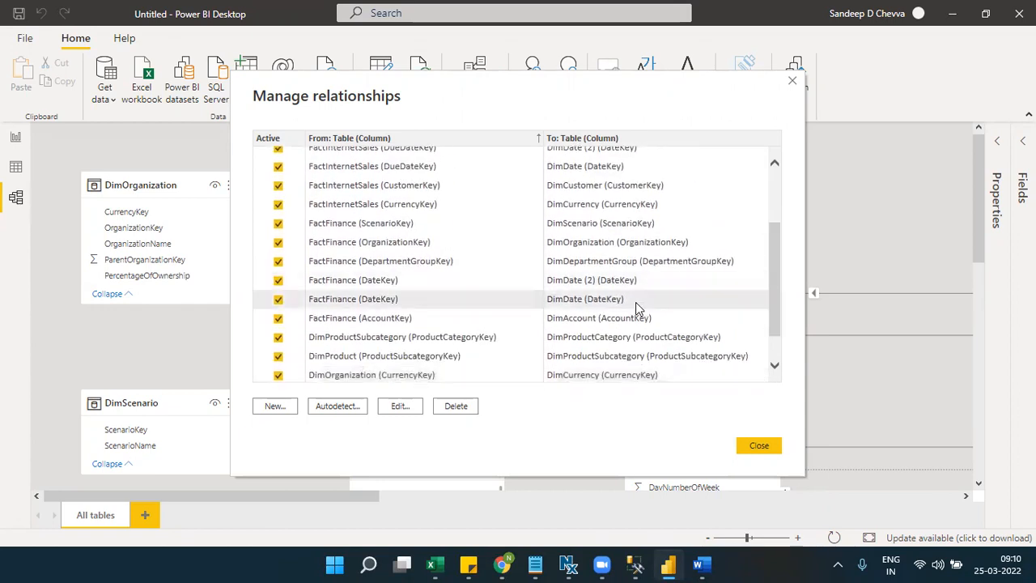
{"action": "left_click", "coordinate": [458, 406]}
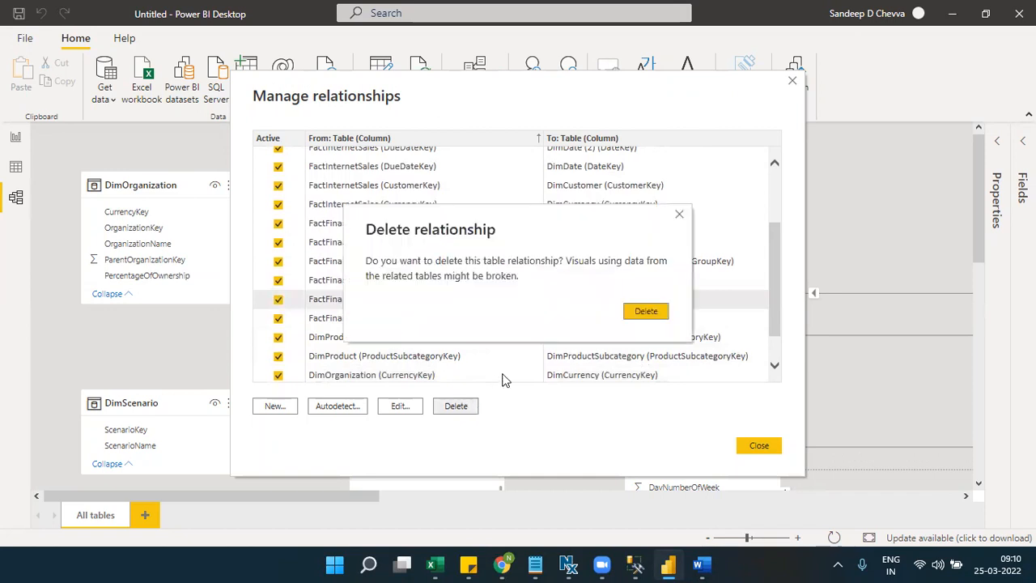
{"action": "left_click", "coordinate": [636, 314]}
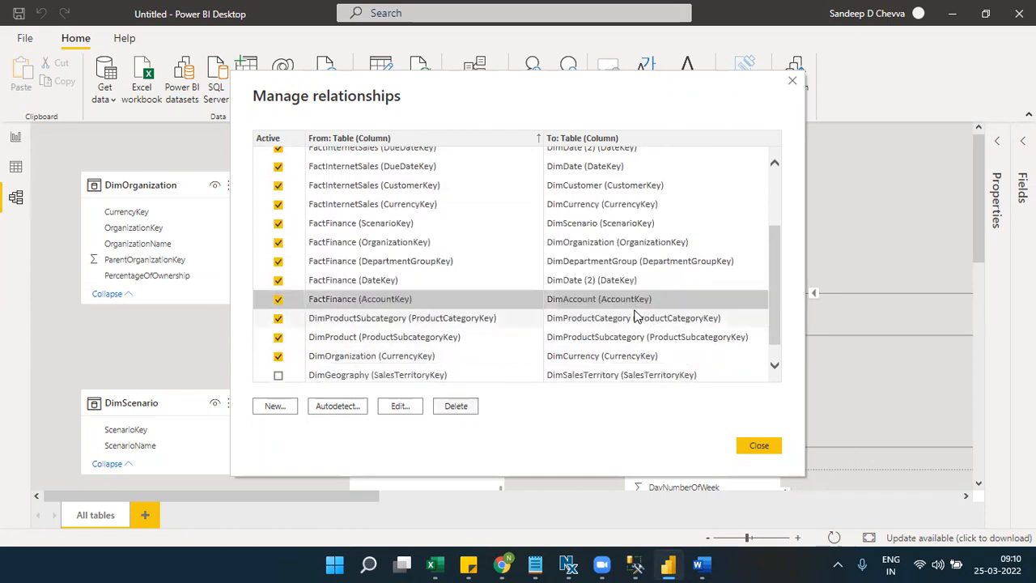